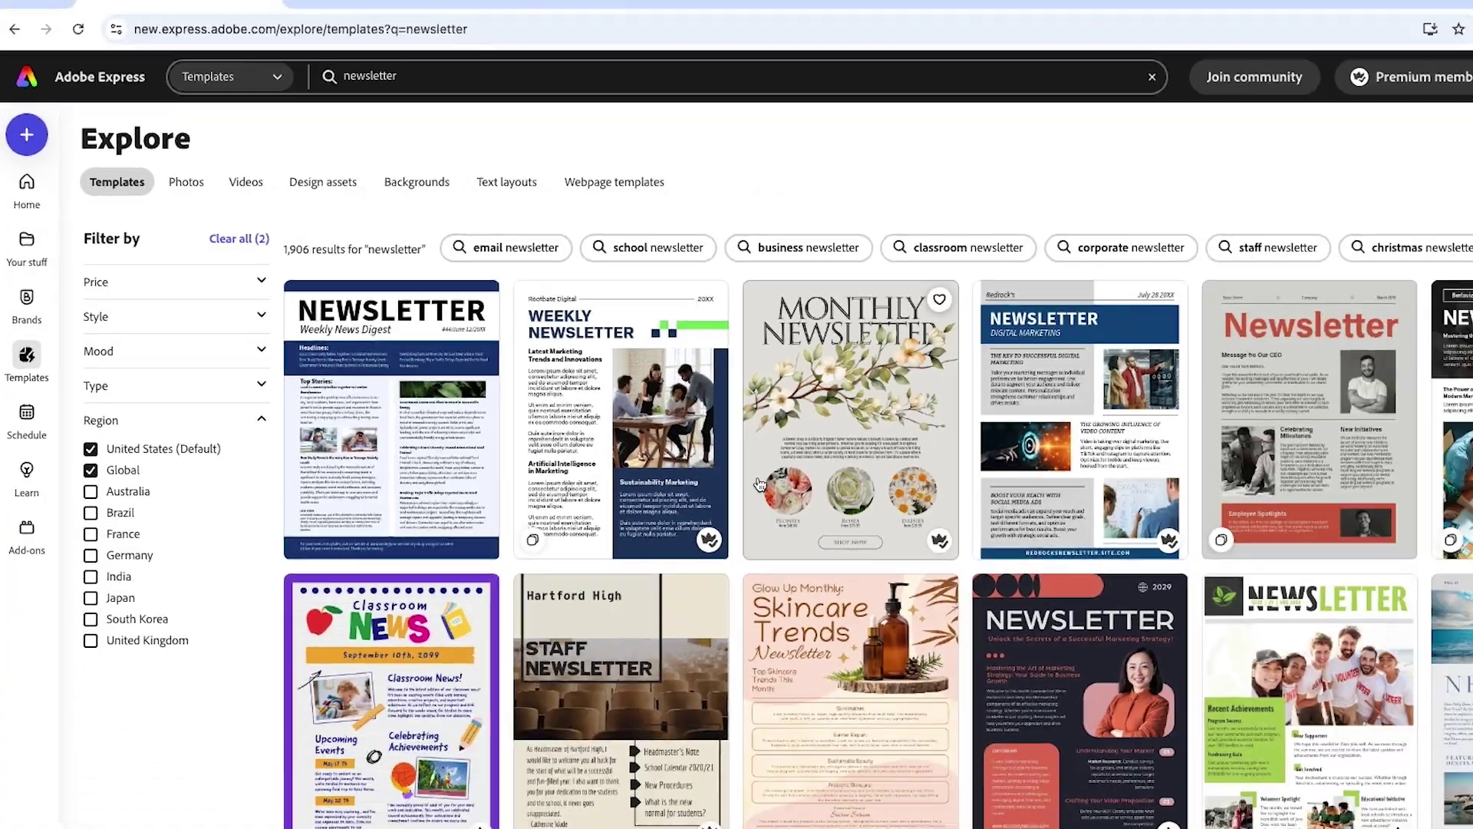
Scroll the newsletter templates and open the Bronze Anvil Company Business Newsletter template
{"action": "scroll", "coordinate": [1009, 573], "scroll_direction": "down", "scroll_amount": 3}
{"action": "scroll", "coordinate": [677, 456], "scroll_direction": "down", "scroll_amount": 12}
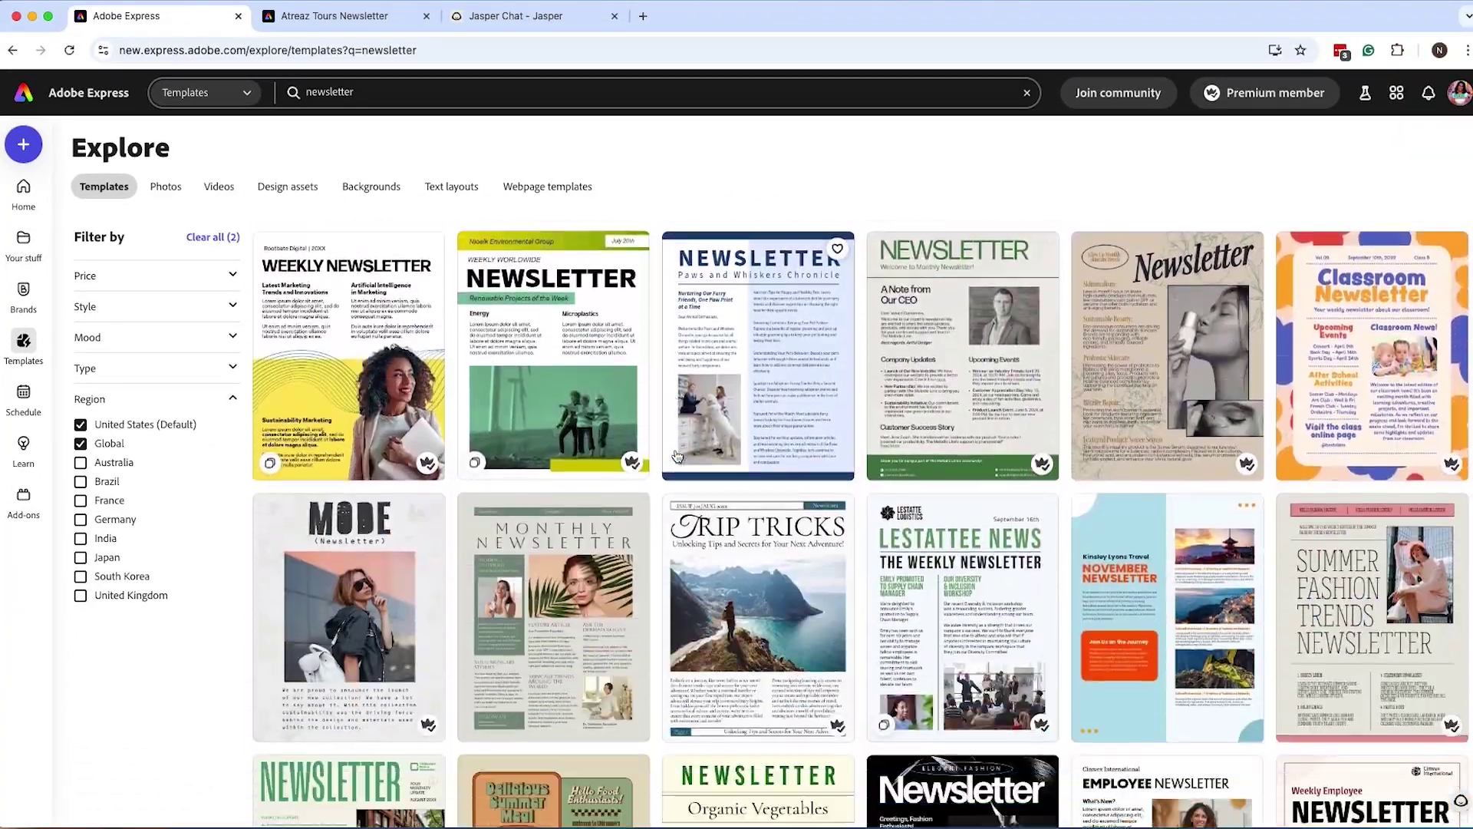
{"action": "scroll", "coordinate": [676, 457], "scroll_direction": "down", "scroll_amount": 15}
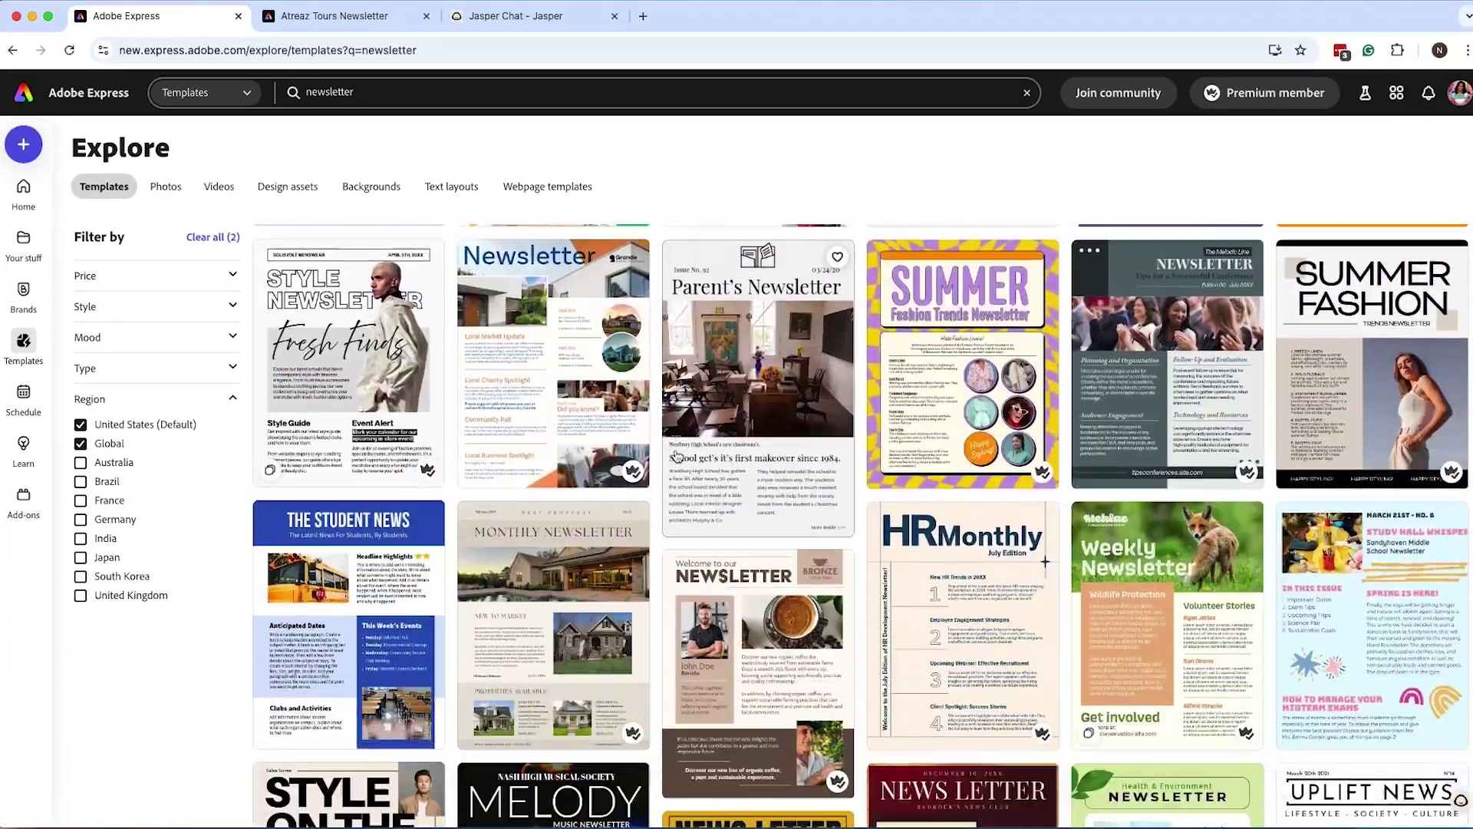
{"action": "scroll", "coordinate": [676, 457], "scroll_direction": "down", "scroll_amount": 15}
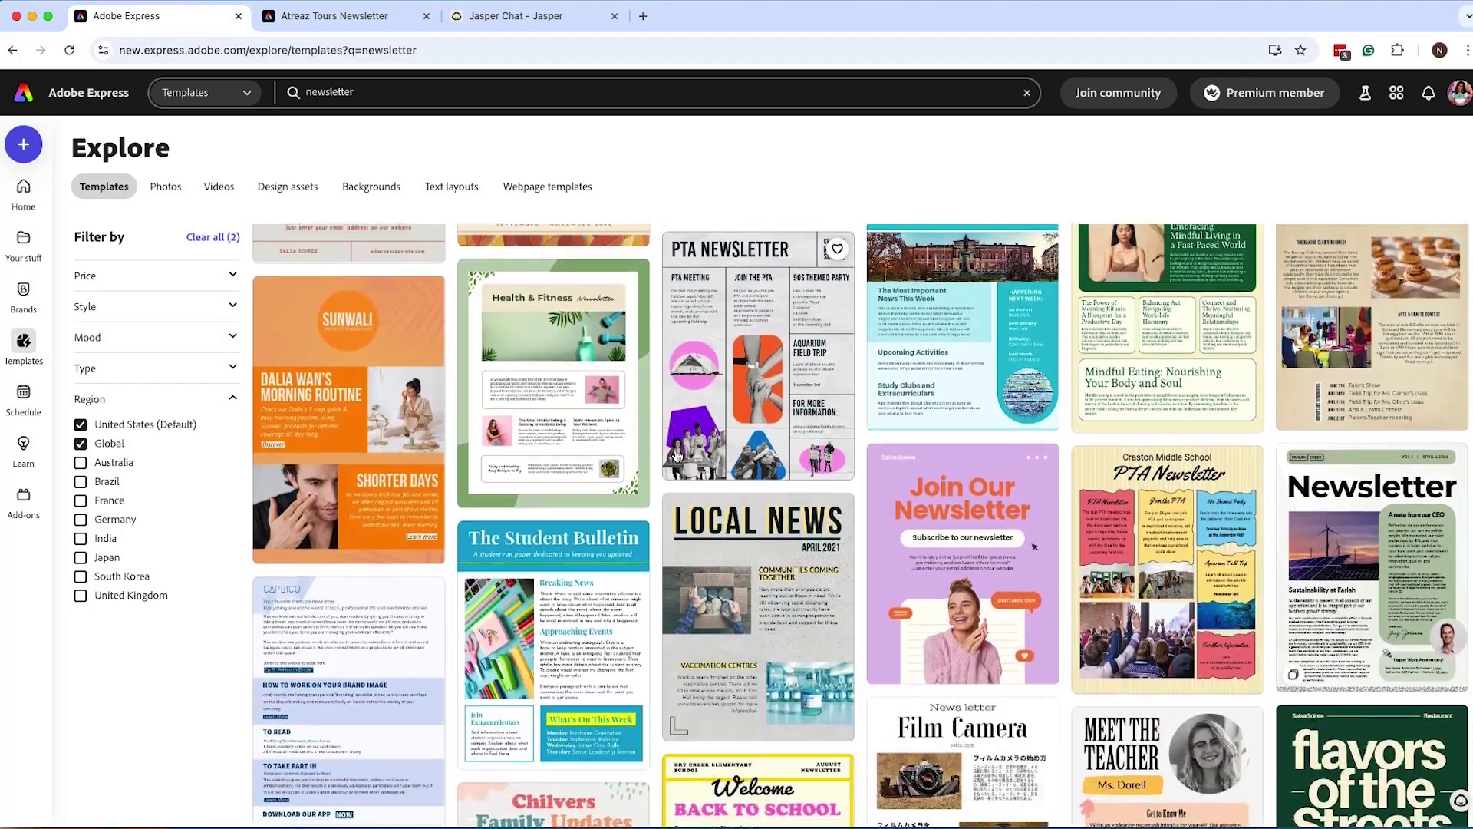
{"action": "scroll", "coordinate": [676, 457], "scroll_direction": "down", "scroll_amount": 15}
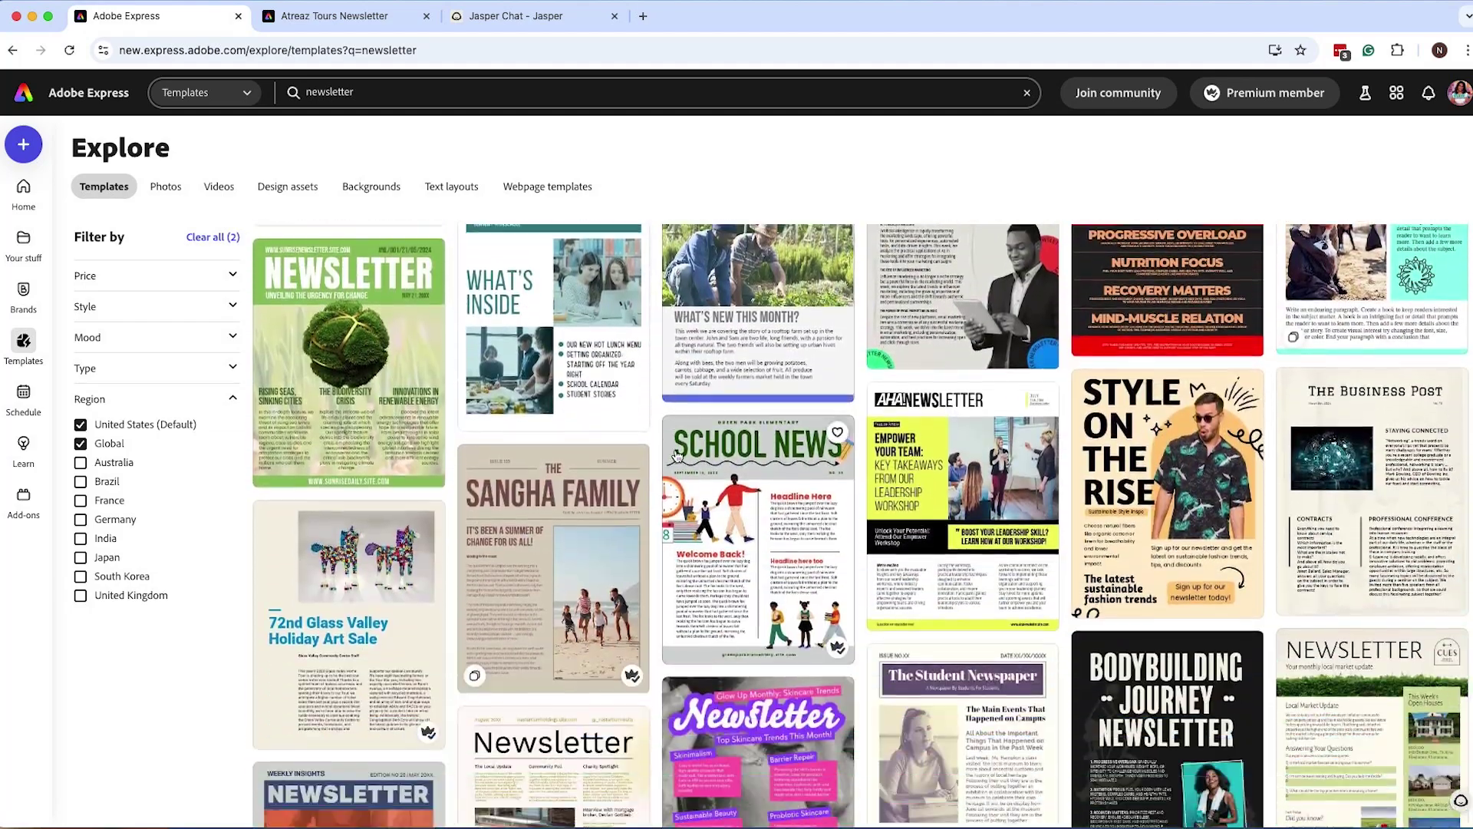
{"action": "scroll", "coordinate": [677, 456], "scroll_direction": "down", "scroll_amount": 15}
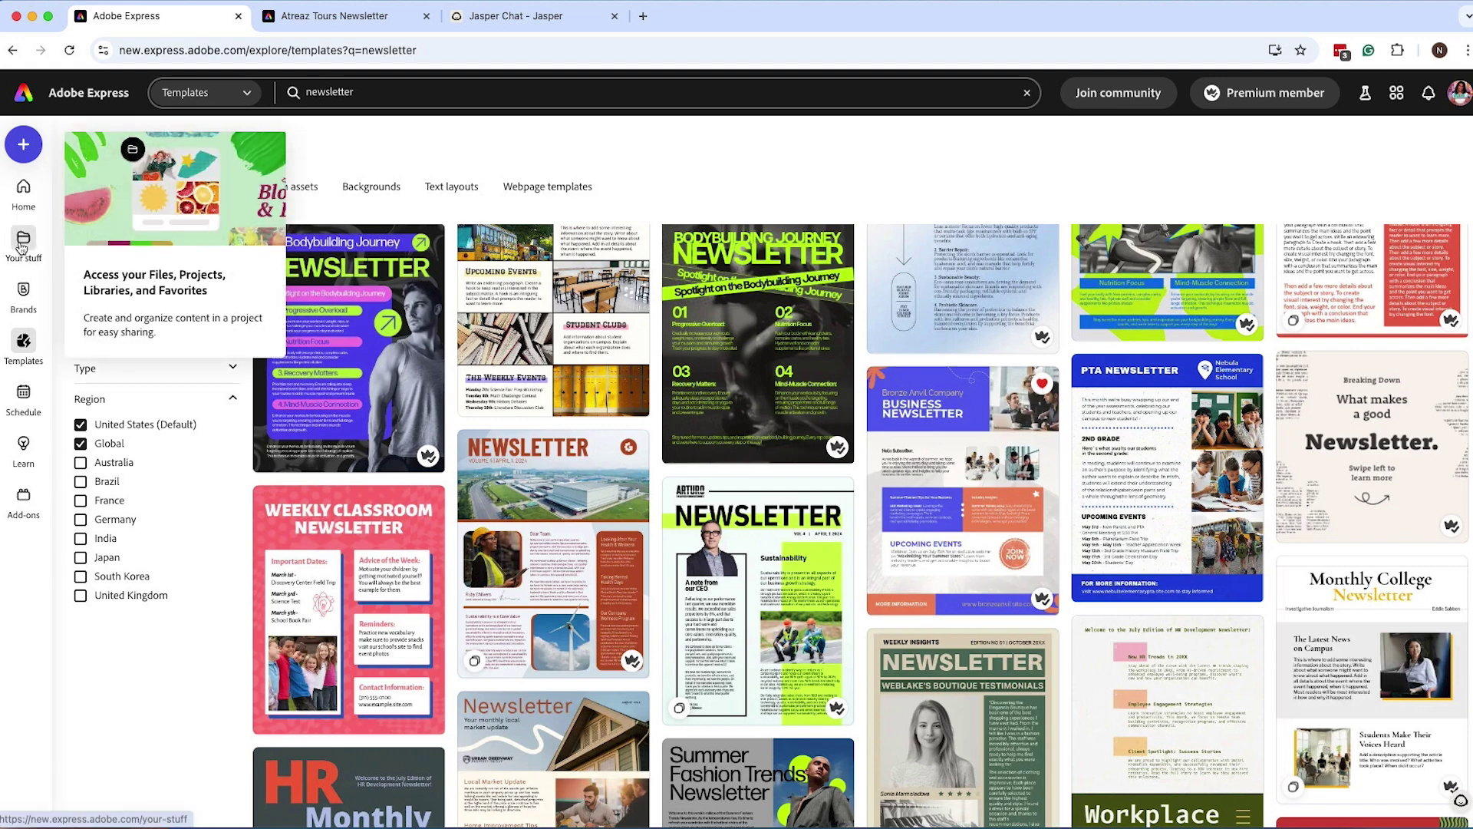
{"action": "left_click", "coordinate": [957, 466]}
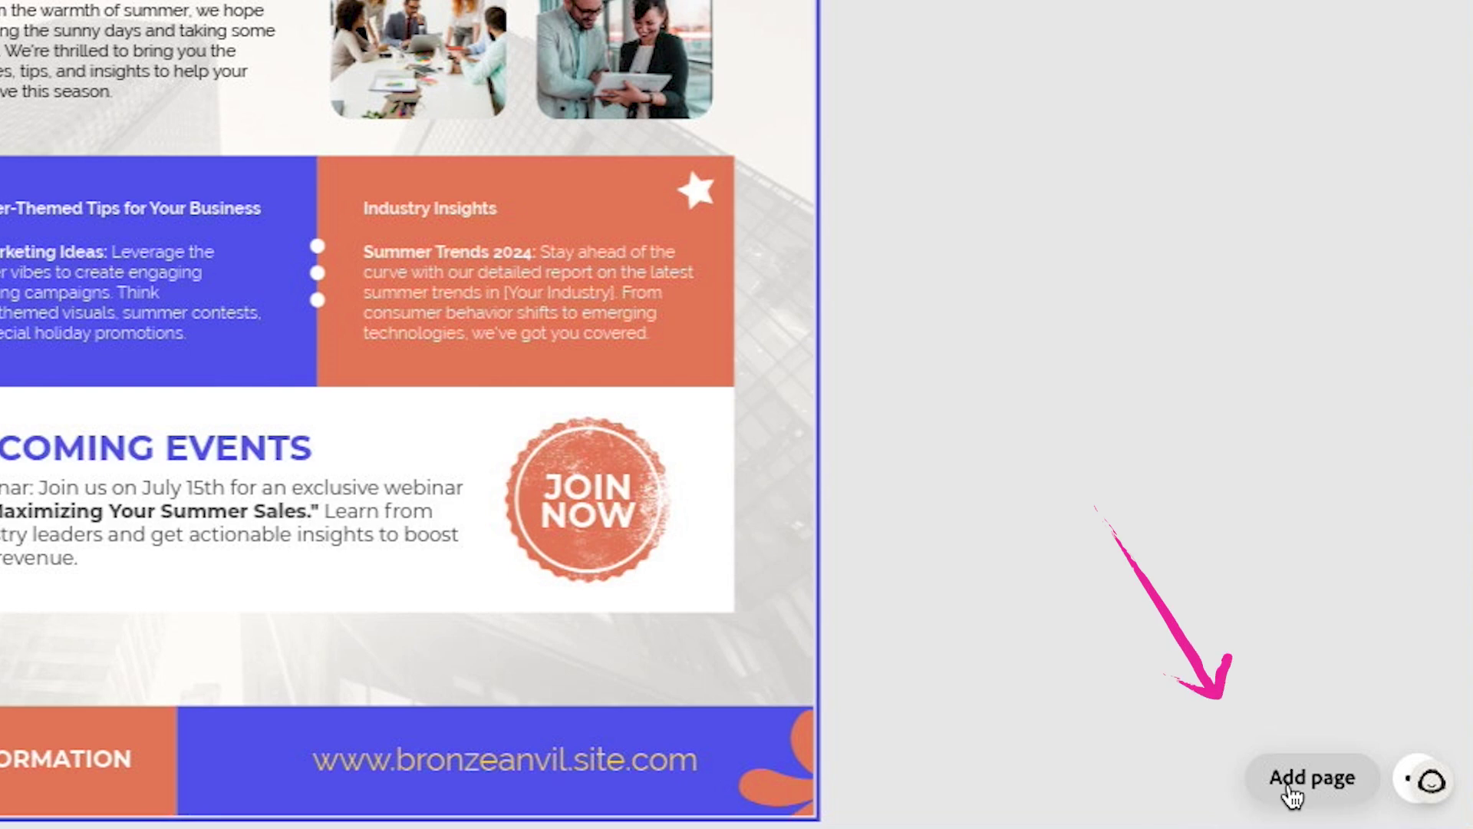
Add a blank same-size page 2 and scroll between pages 1 and 2 to check them
{"action": "left_click", "coordinate": [1292, 792]}
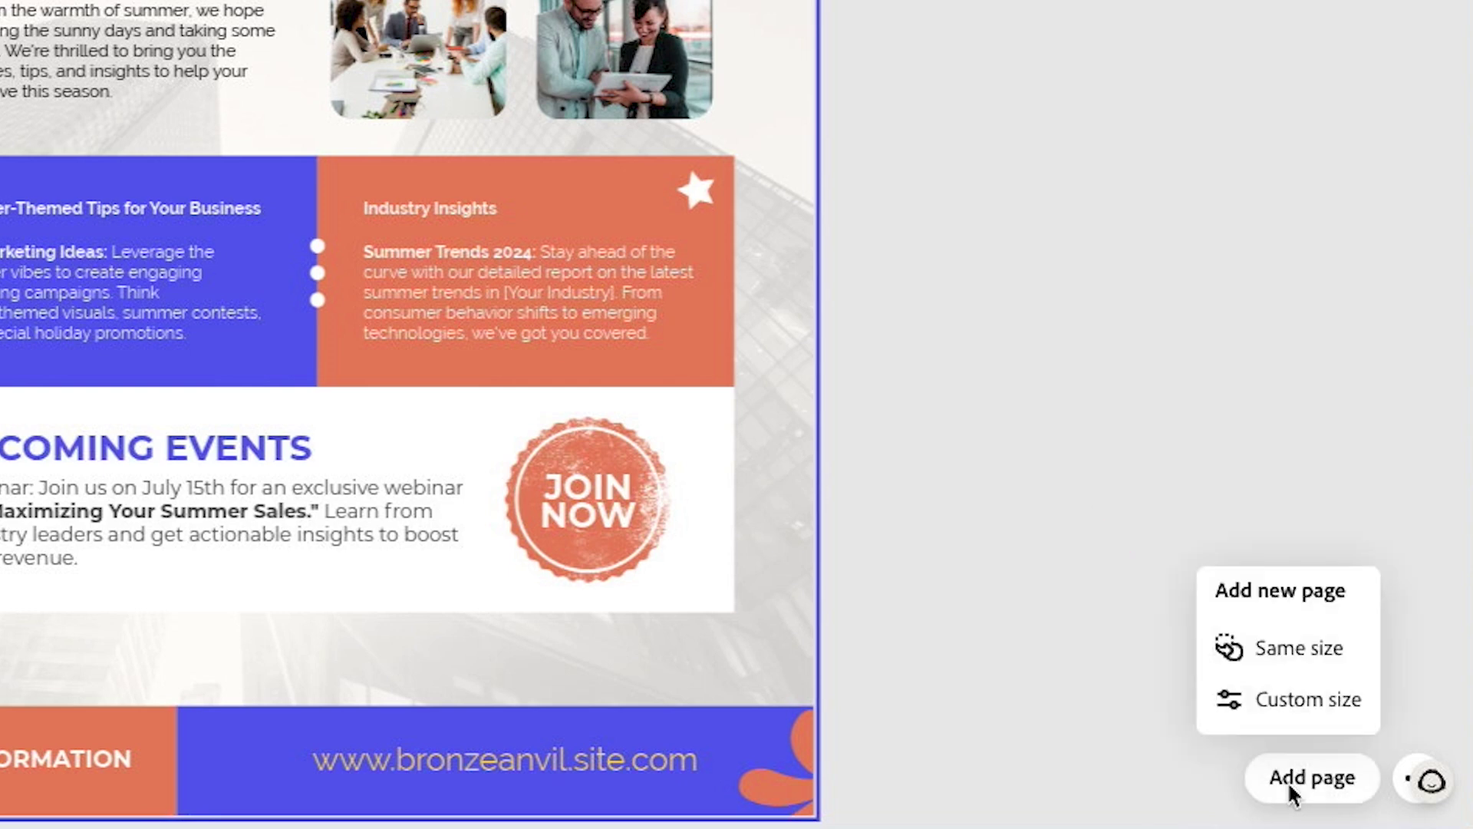
{"action": "left_click", "coordinate": [1324, 661]}
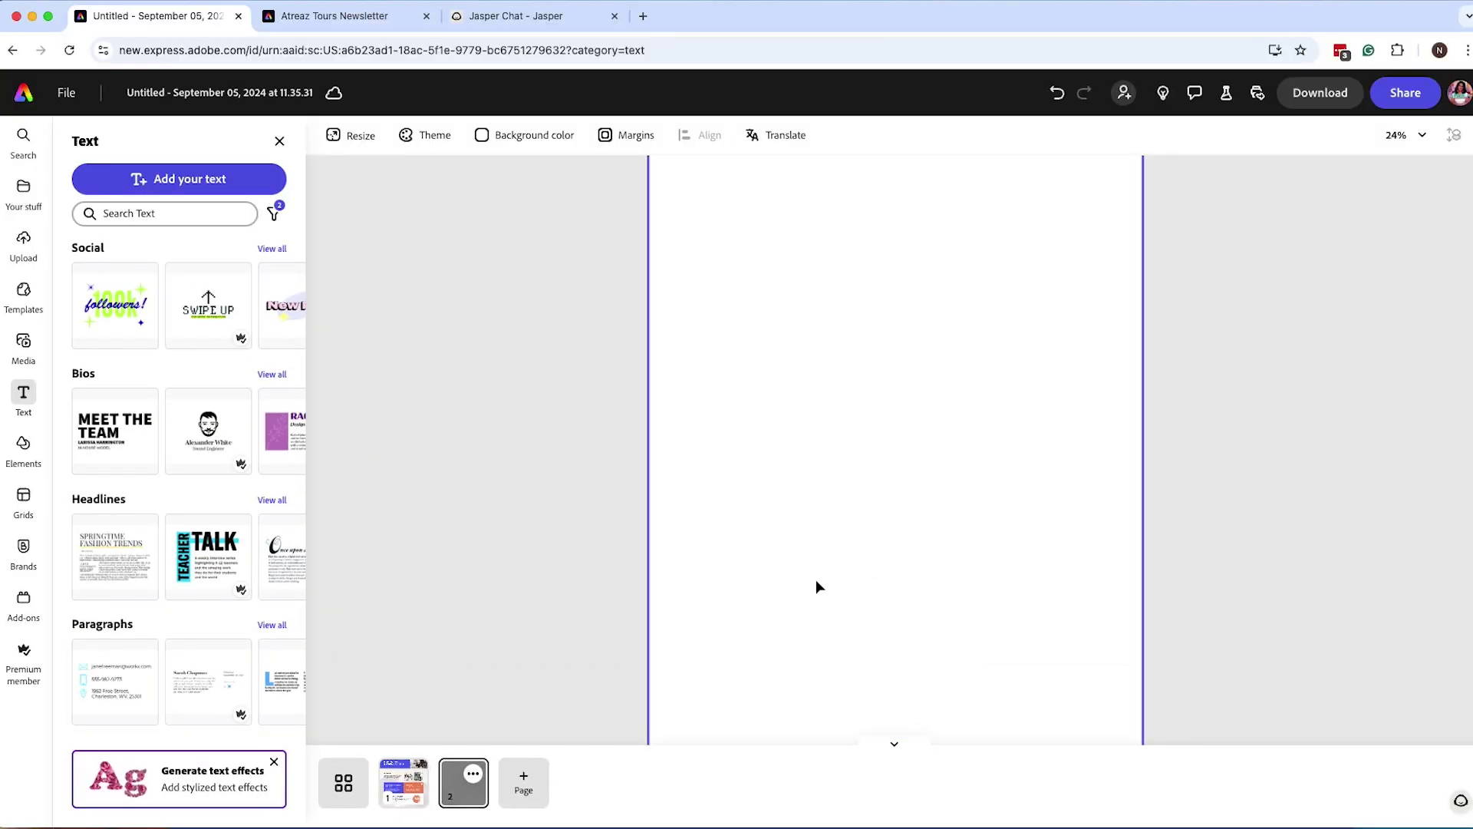
{"action": "scroll", "coordinate": [816, 578], "scroll_direction": "up", "scroll_amount": 10}
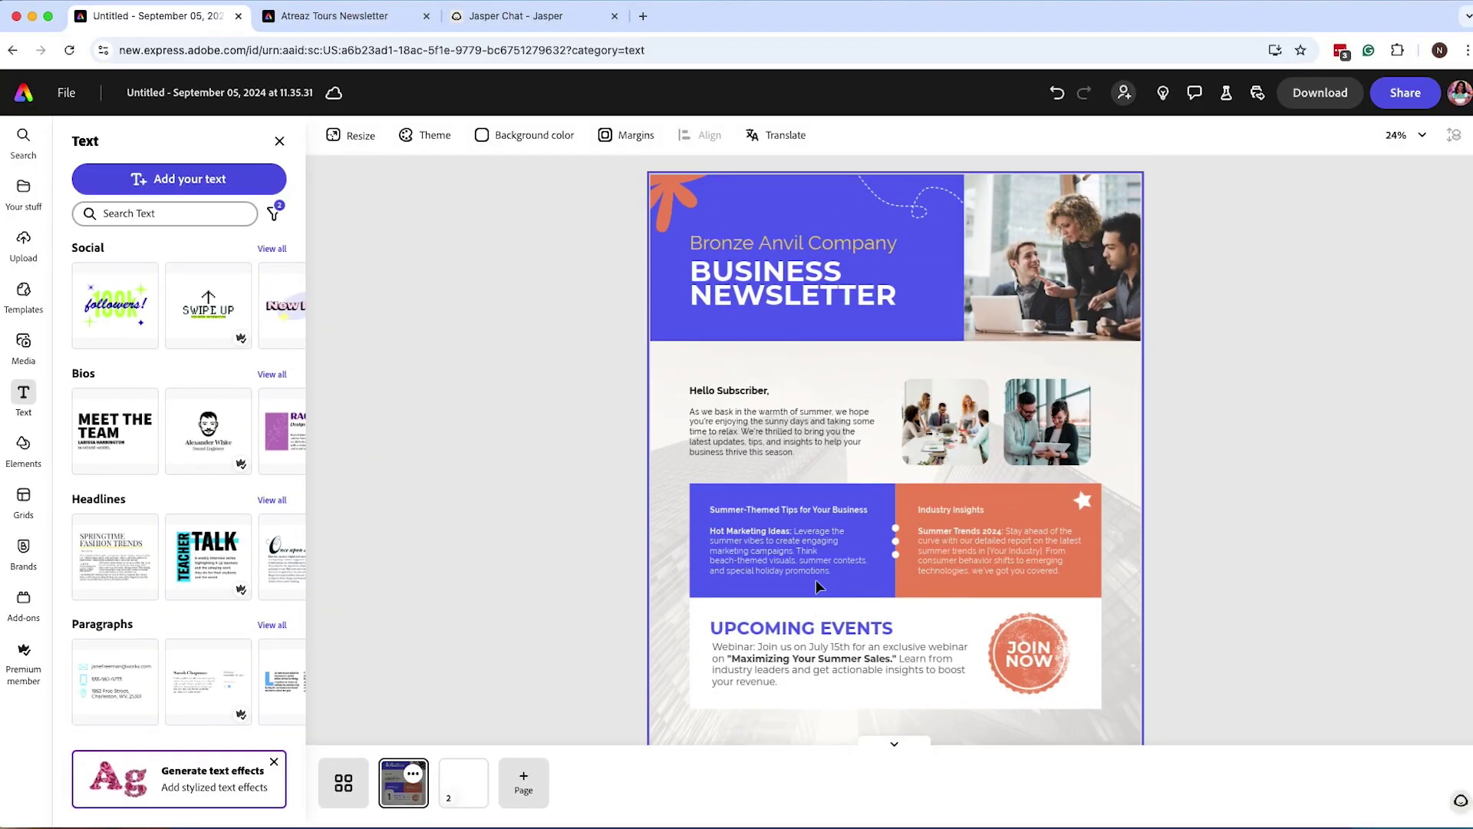
{"action": "scroll", "coordinate": [816, 582], "scroll_direction": "down", "scroll_amount": 10}
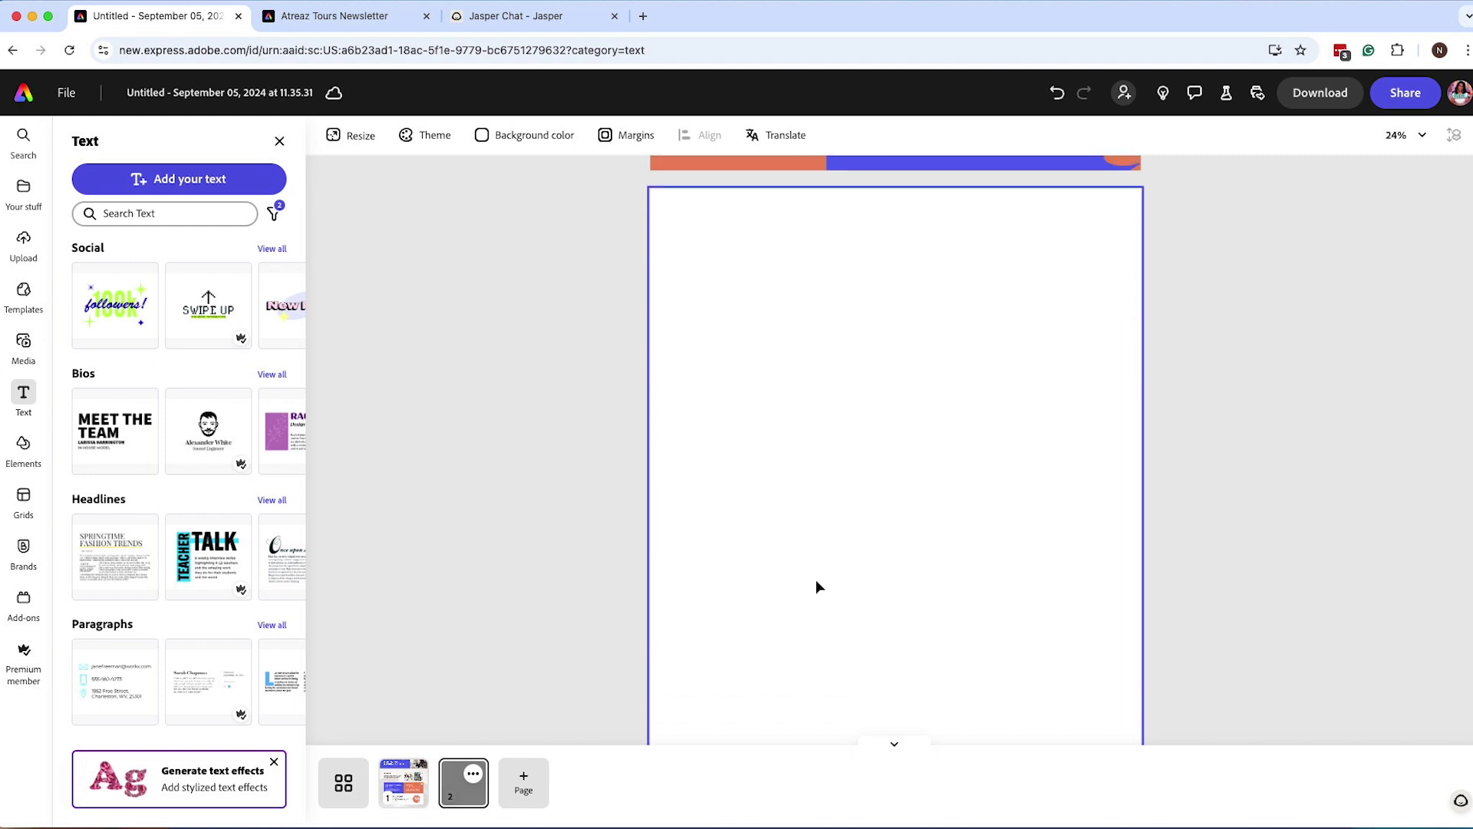
{"action": "scroll", "coordinate": [816, 586], "scroll_direction": "up", "scroll_amount": 10}
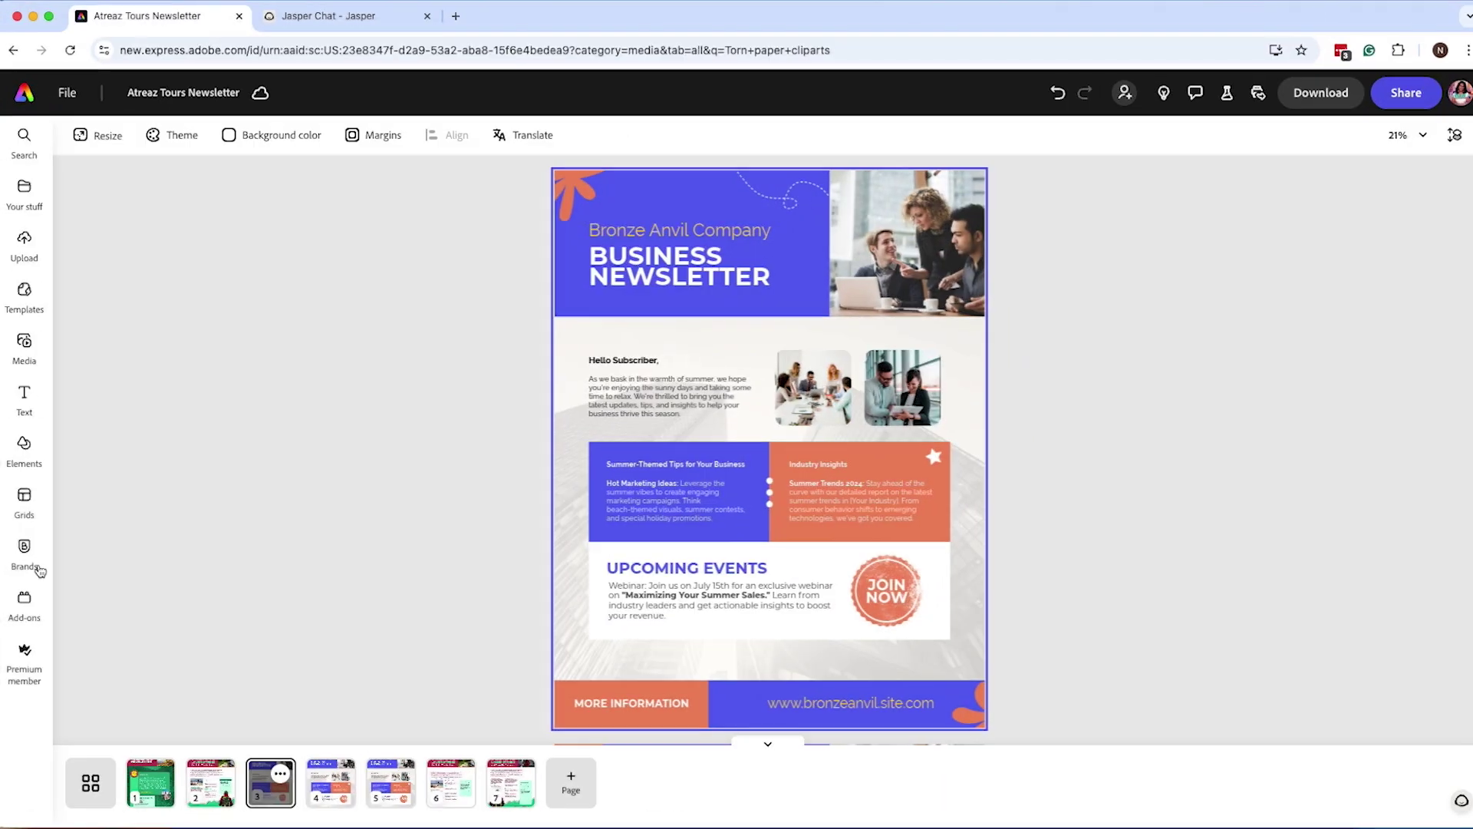
Apply the Atreaz Tours brand kit, cycling variations until the maroon-and-green version appears
{"action": "mouse_move", "coordinate": [29, 551]}
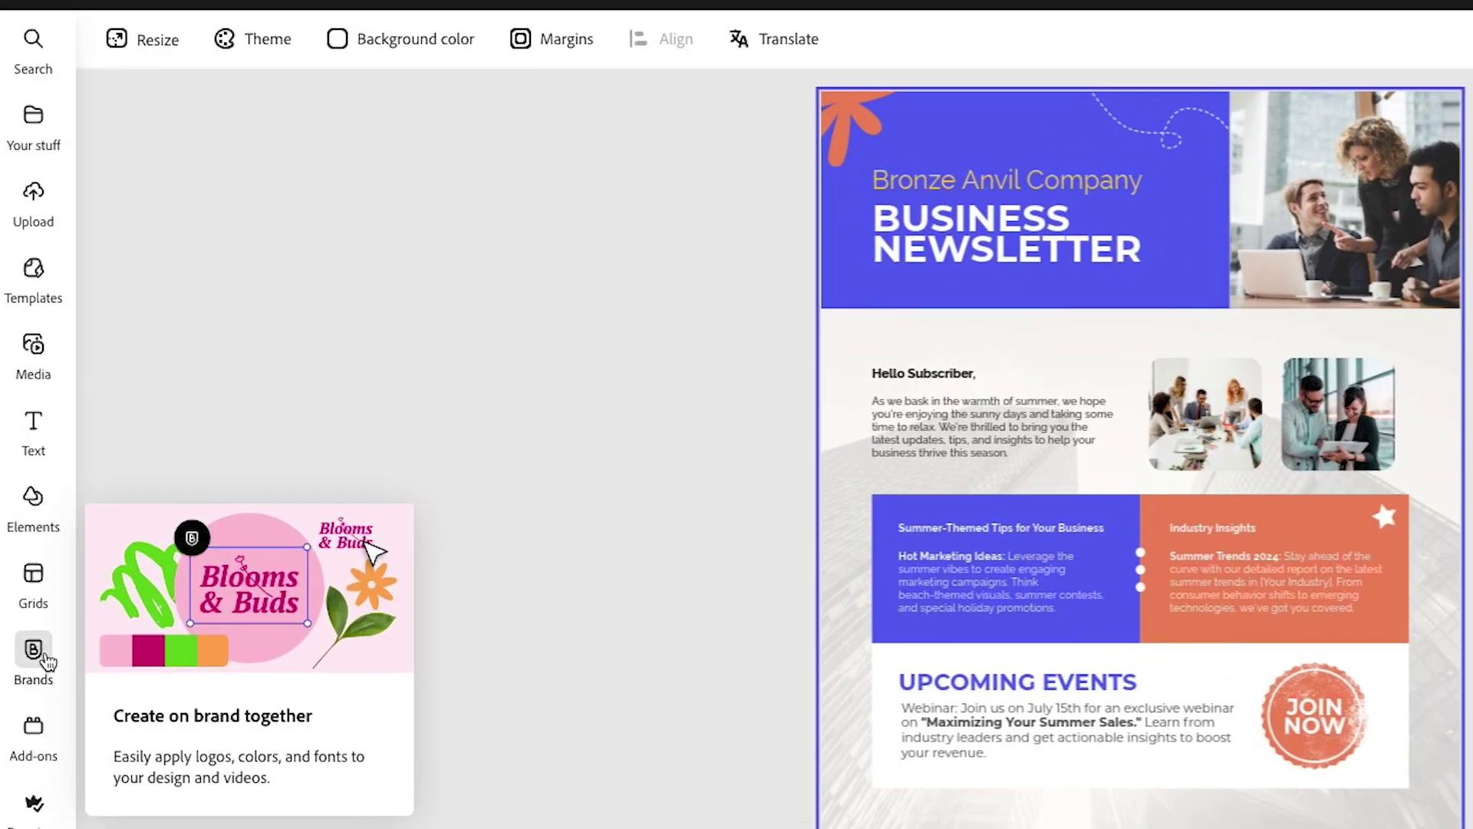
{"action": "left_click", "coordinate": [35, 581]}
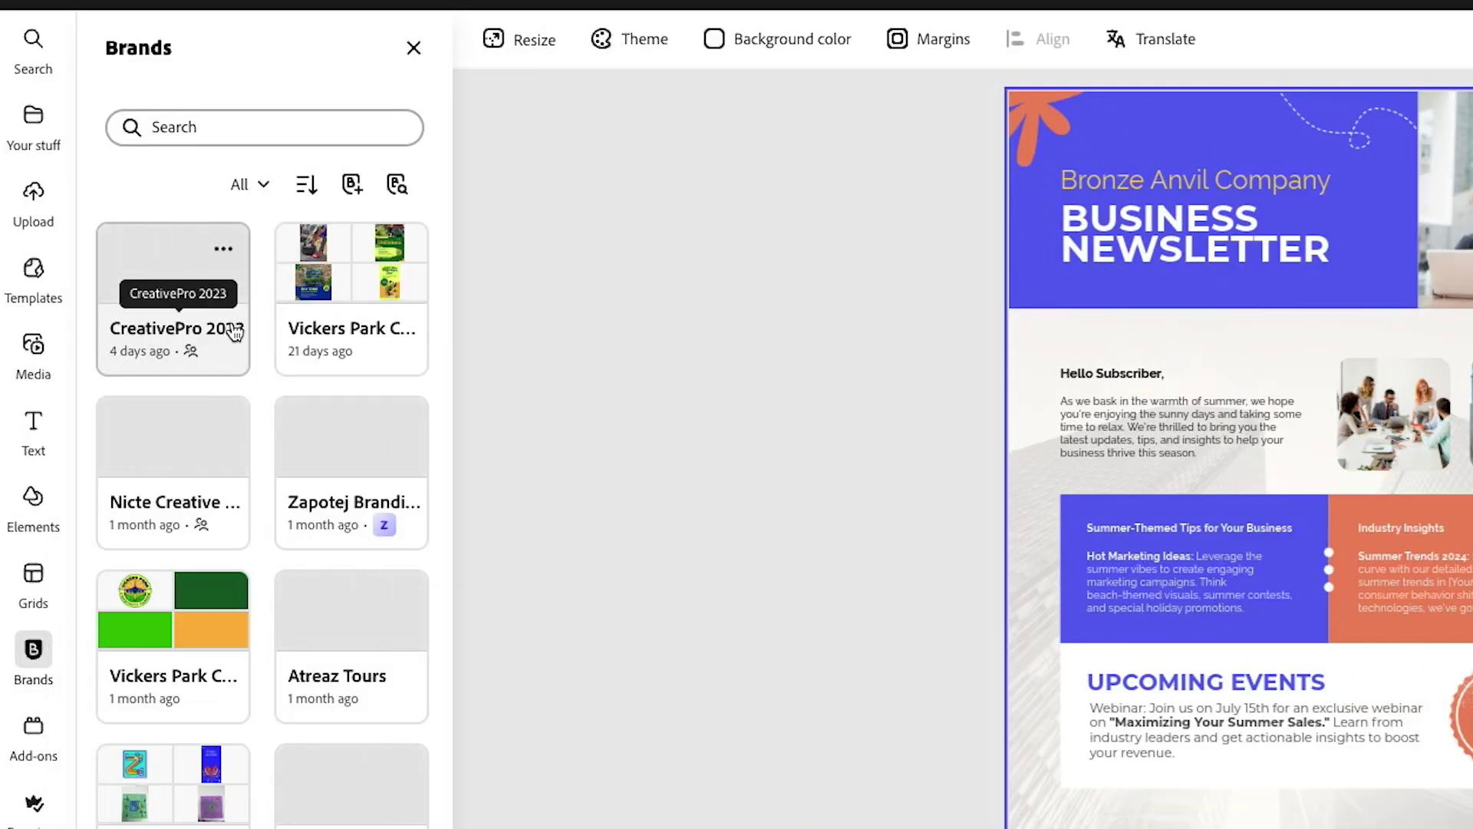
{"action": "scroll", "coordinate": [323, 583], "scroll_direction": "down", "scroll_amount": 1}
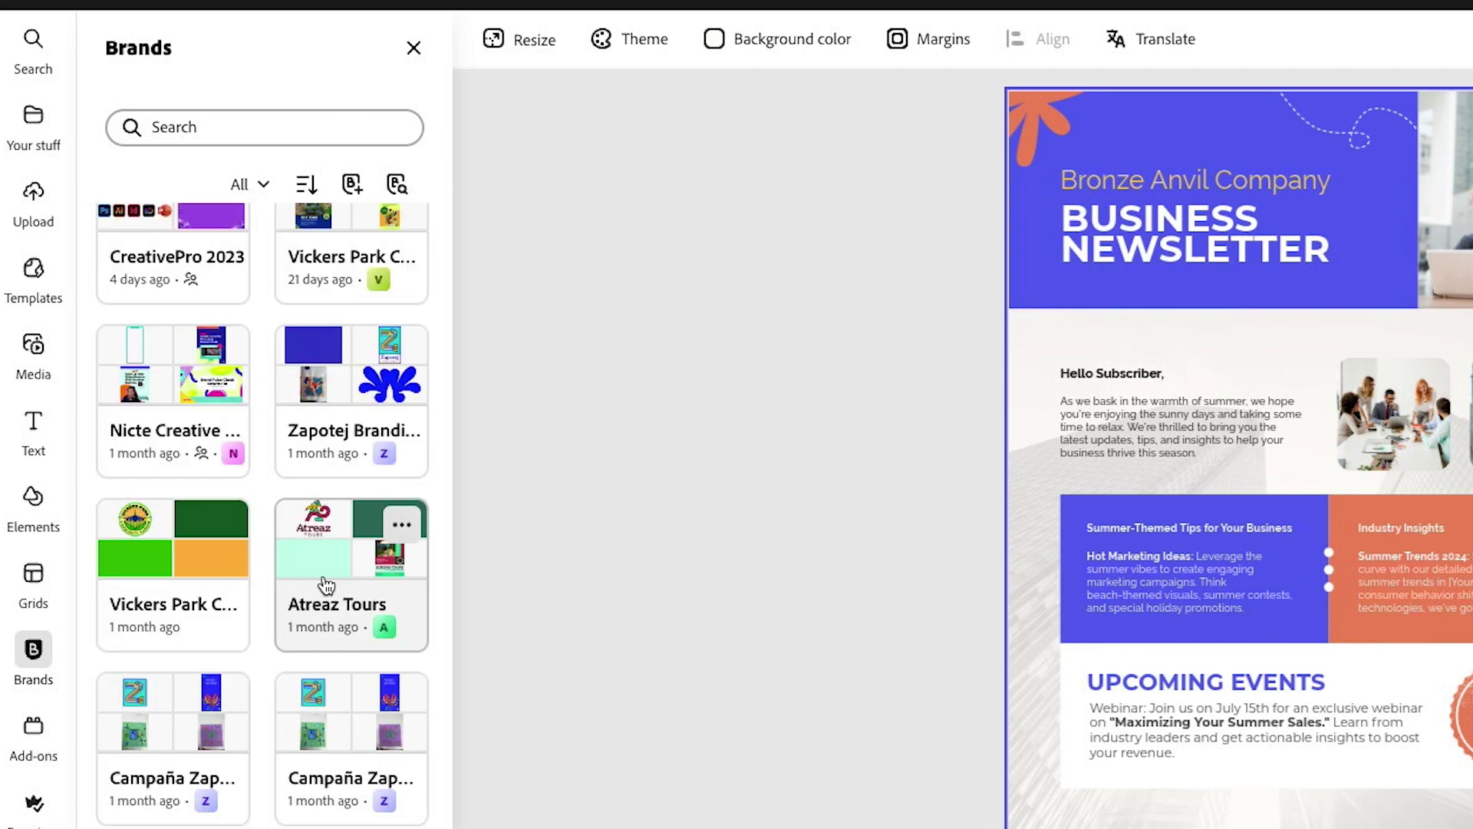
{"action": "left_click", "coordinate": [324, 579]}
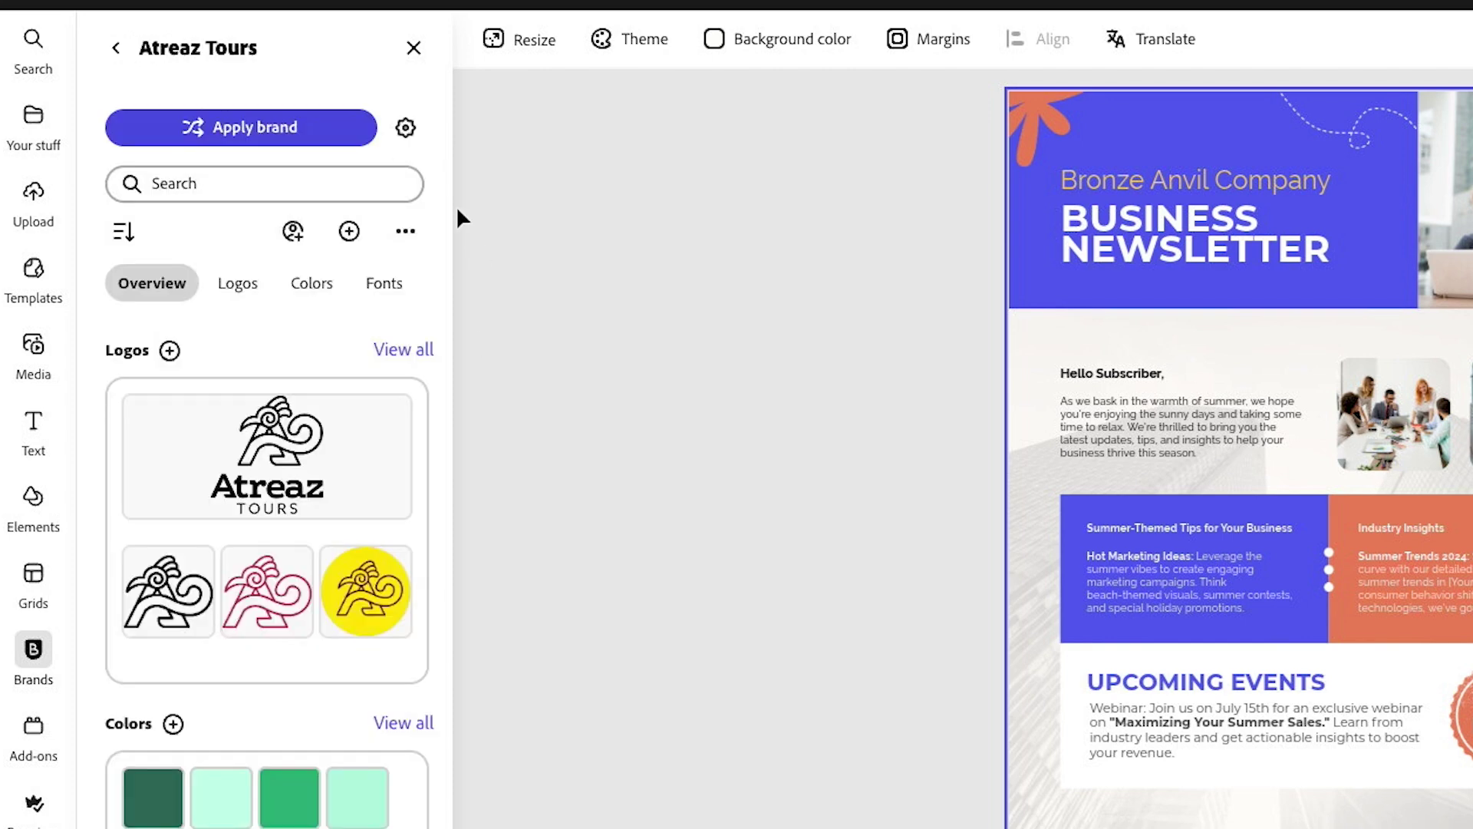
{"action": "left_click", "coordinate": [317, 135]}
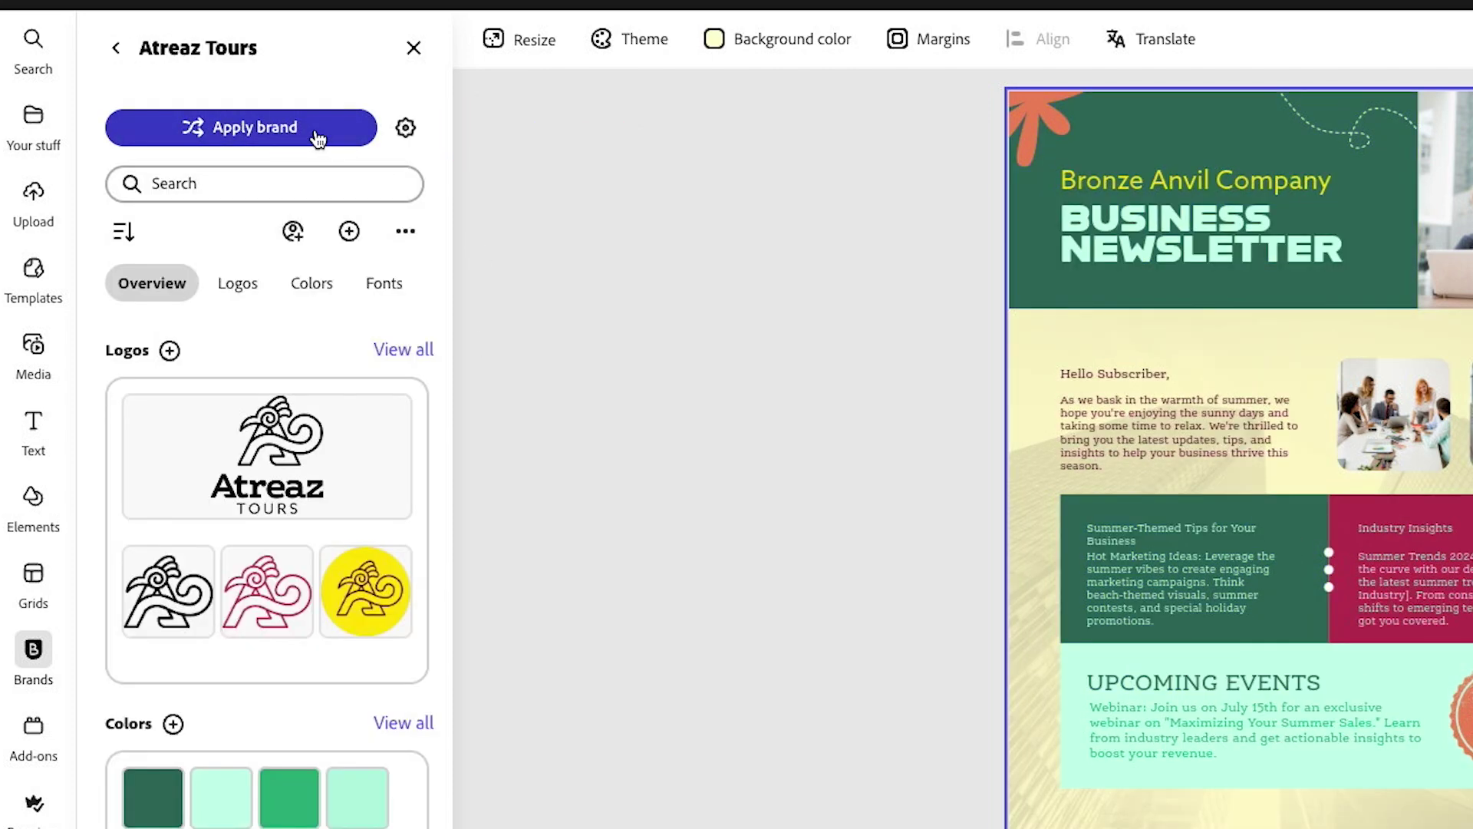
{"action": "left_click", "coordinate": [318, 138]}
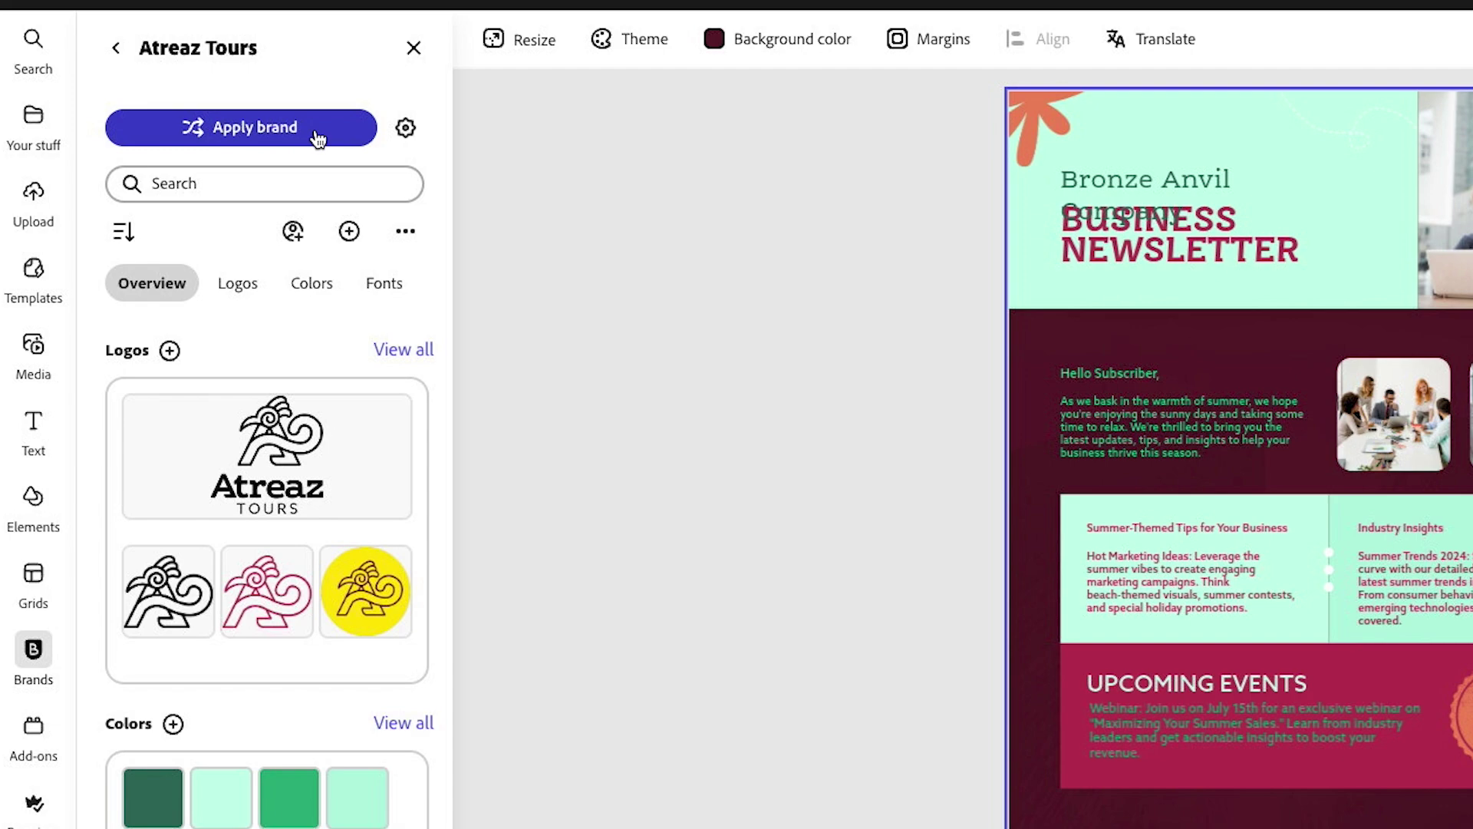
{"action": "left_click", "coordinate": [317, 138]}
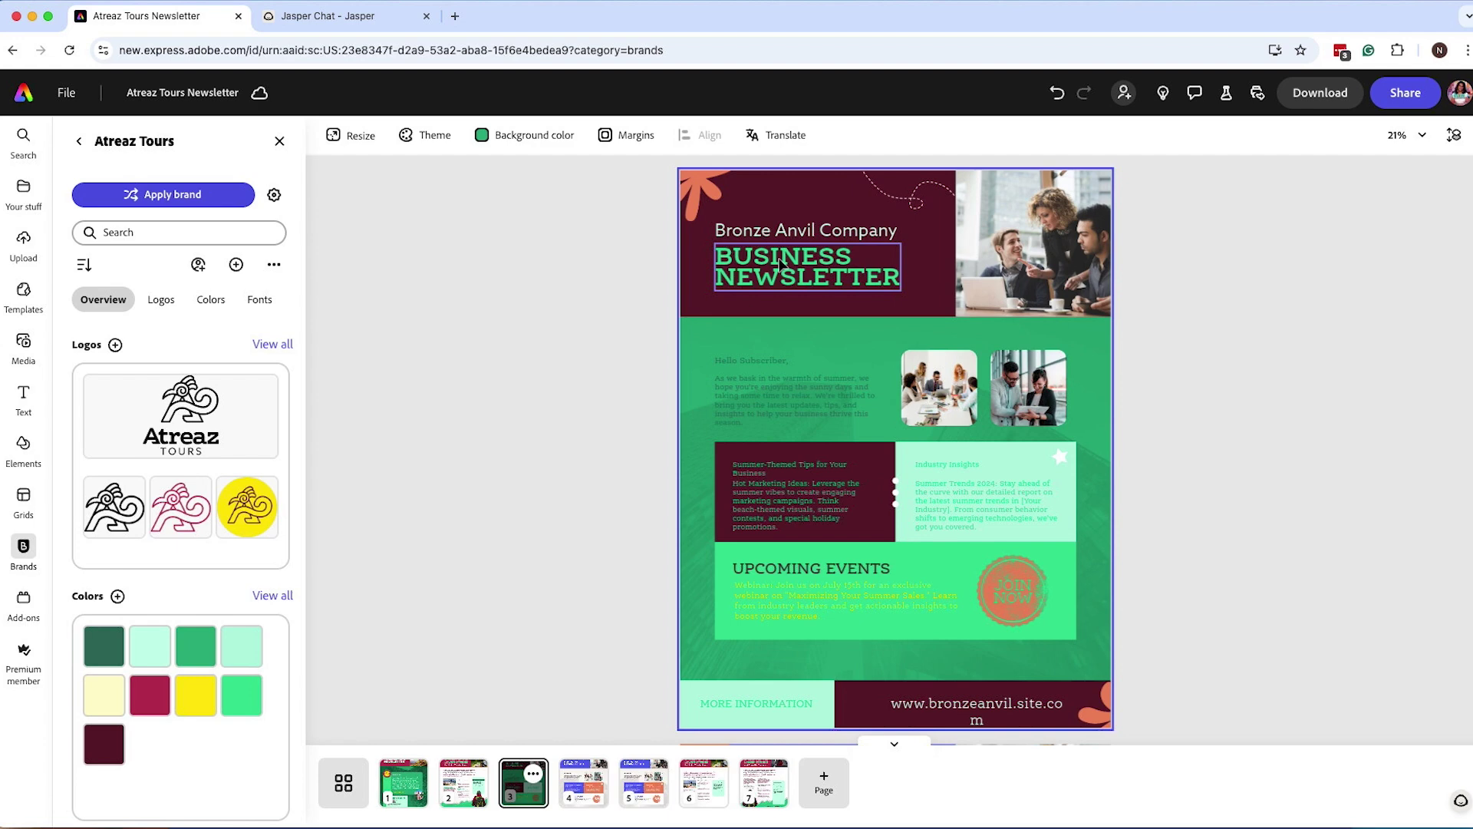
Delete the JOIN NOW badge, Industry Insights box and title, tips text, dark maroon box and right-hand photo
{"action": "left_click", "coordinate": [1002, 583]}
{"action": "key", "text": "Delete"}
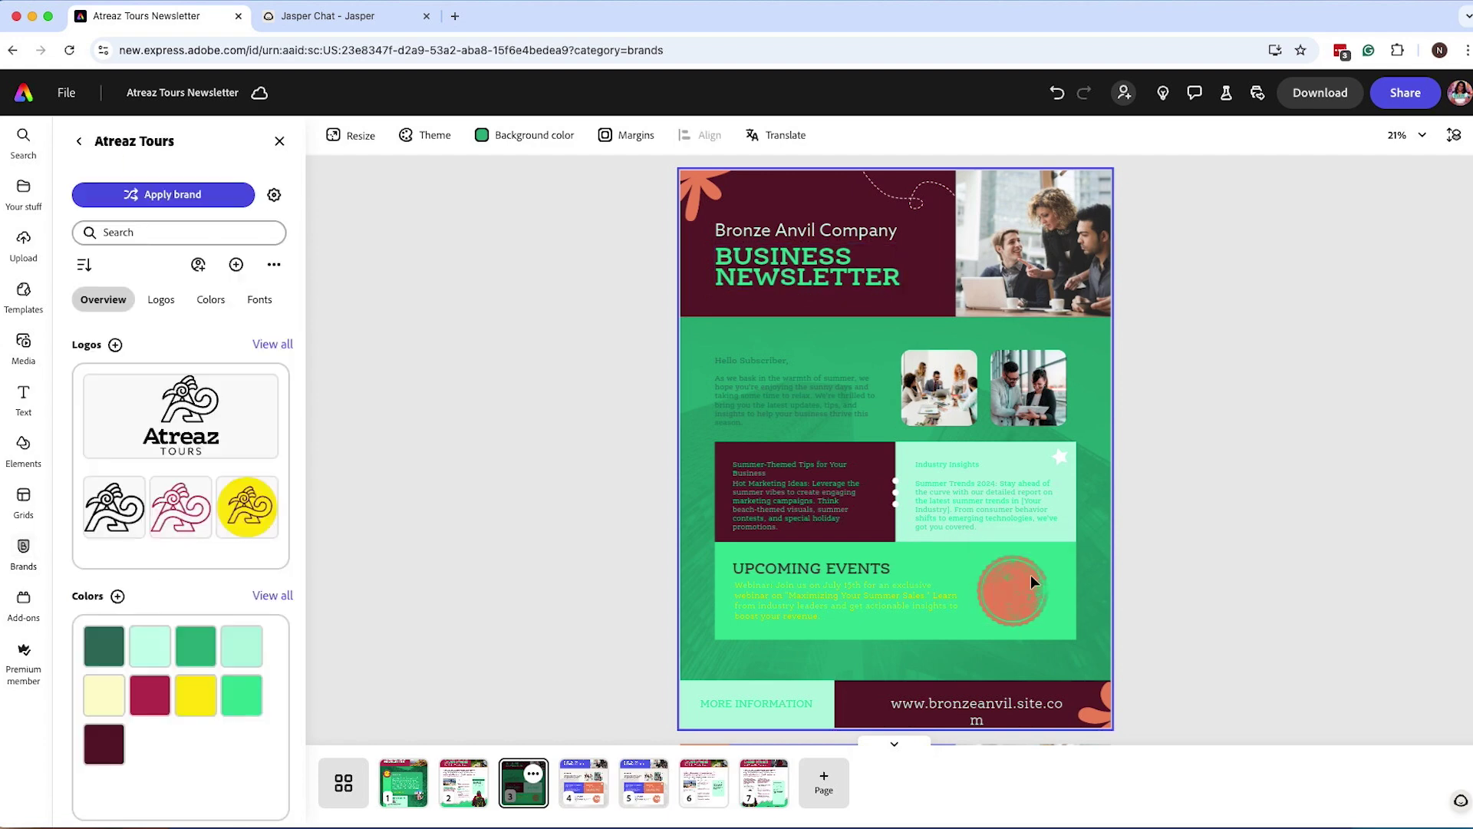
{"action": "left_click", "coordinate": [1027, 577]}
{"action": "key", "text": "Delete"}
{"action": "left_click", "coordinate": [1024, 454]}
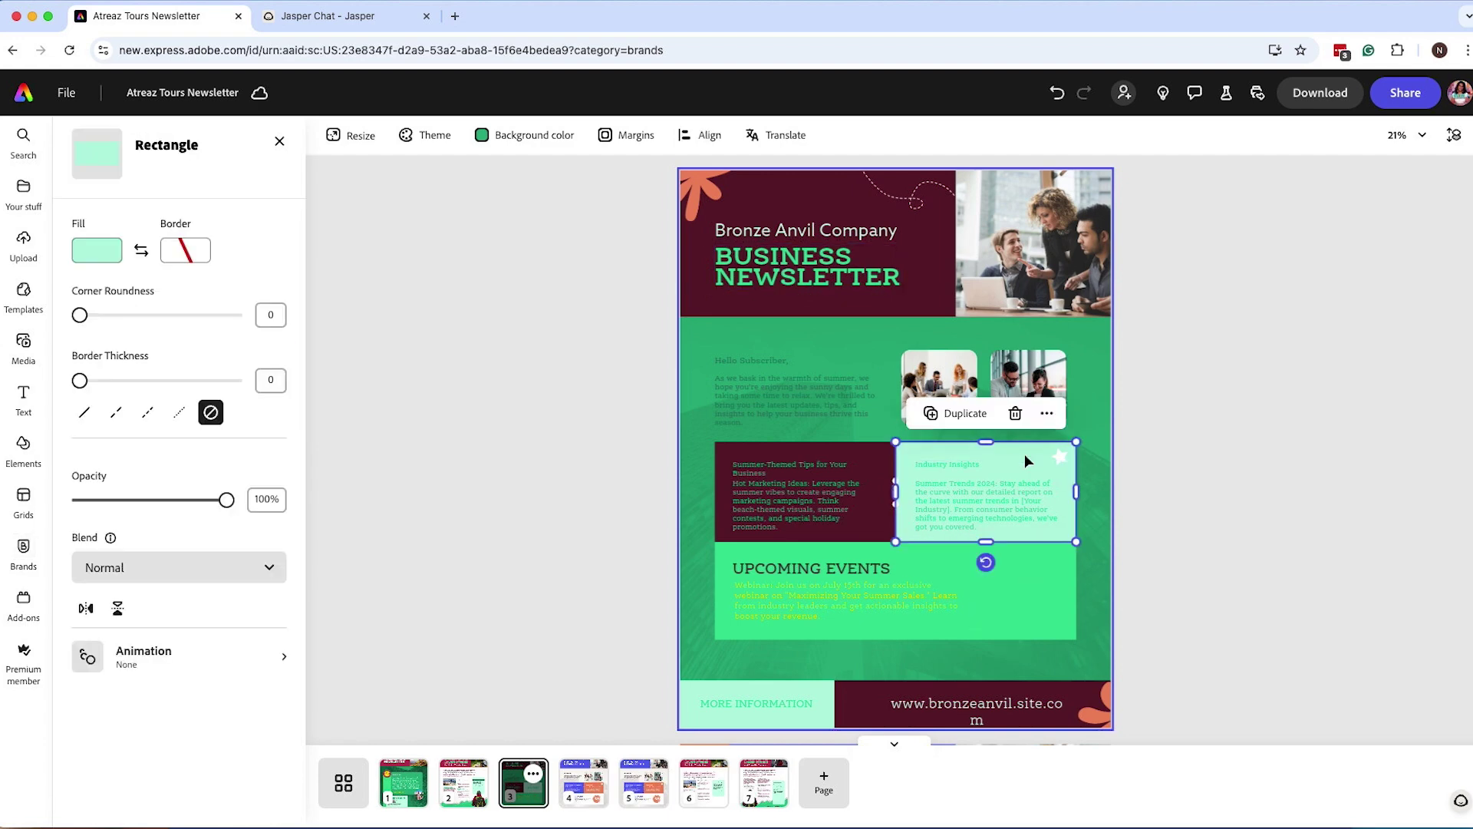
{"action": "key", "text": "Delete"}
{"action": "key", "text": "Delete"}
{"action": "left_click", "coordinate": [960, 500]}
{"action": "key", "text": "Delete"}
{"action": "left_click", "coordinate": [847, 499]}
{"action": "key", "text": "Delete"}
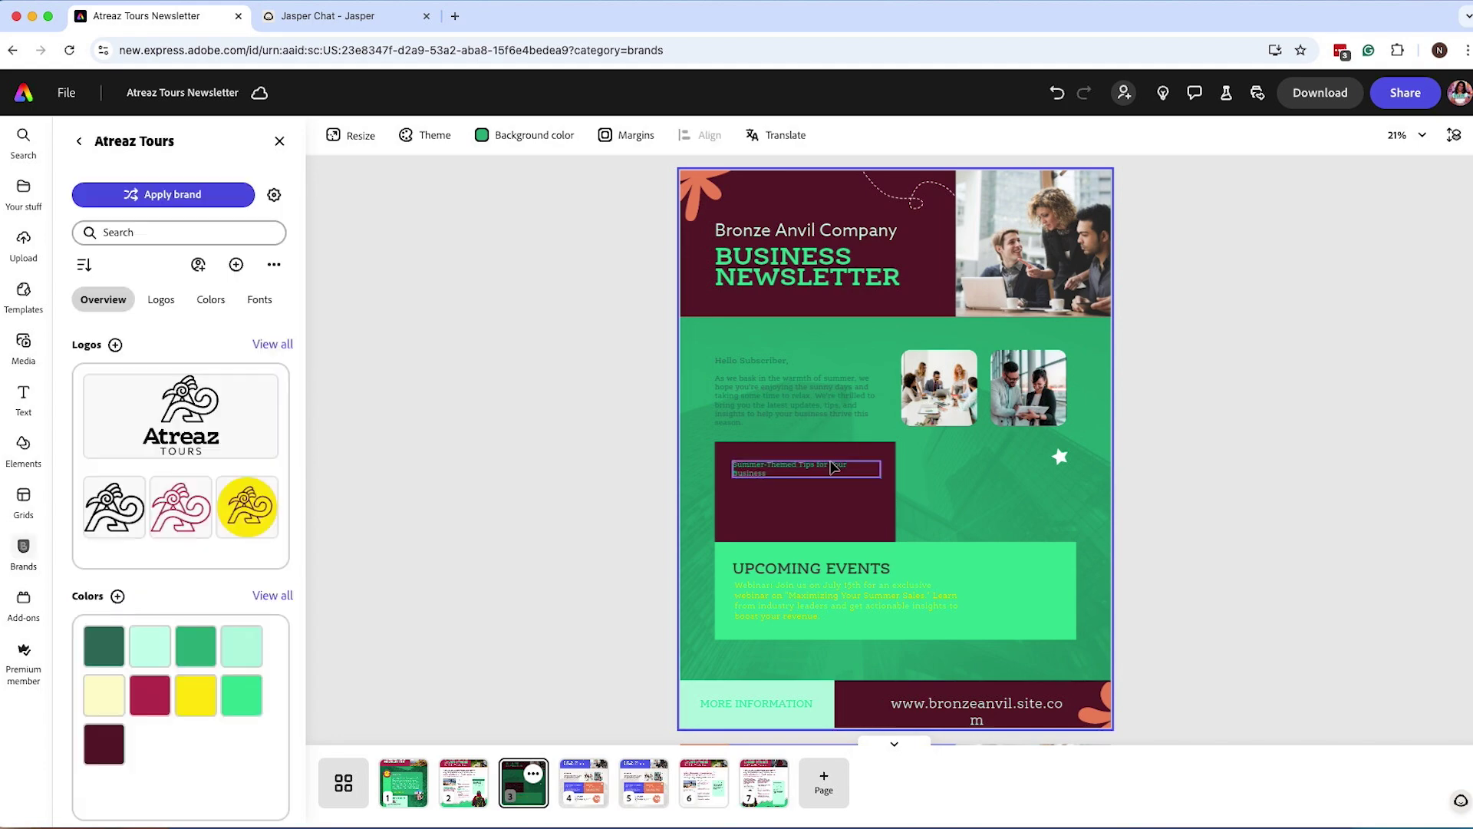
{"action": "left_click", "coordinate": [847, 498]}
{"action": "key", "text": "Delete"}
{"action": "left_click", "coordinate": [1017, 374]}
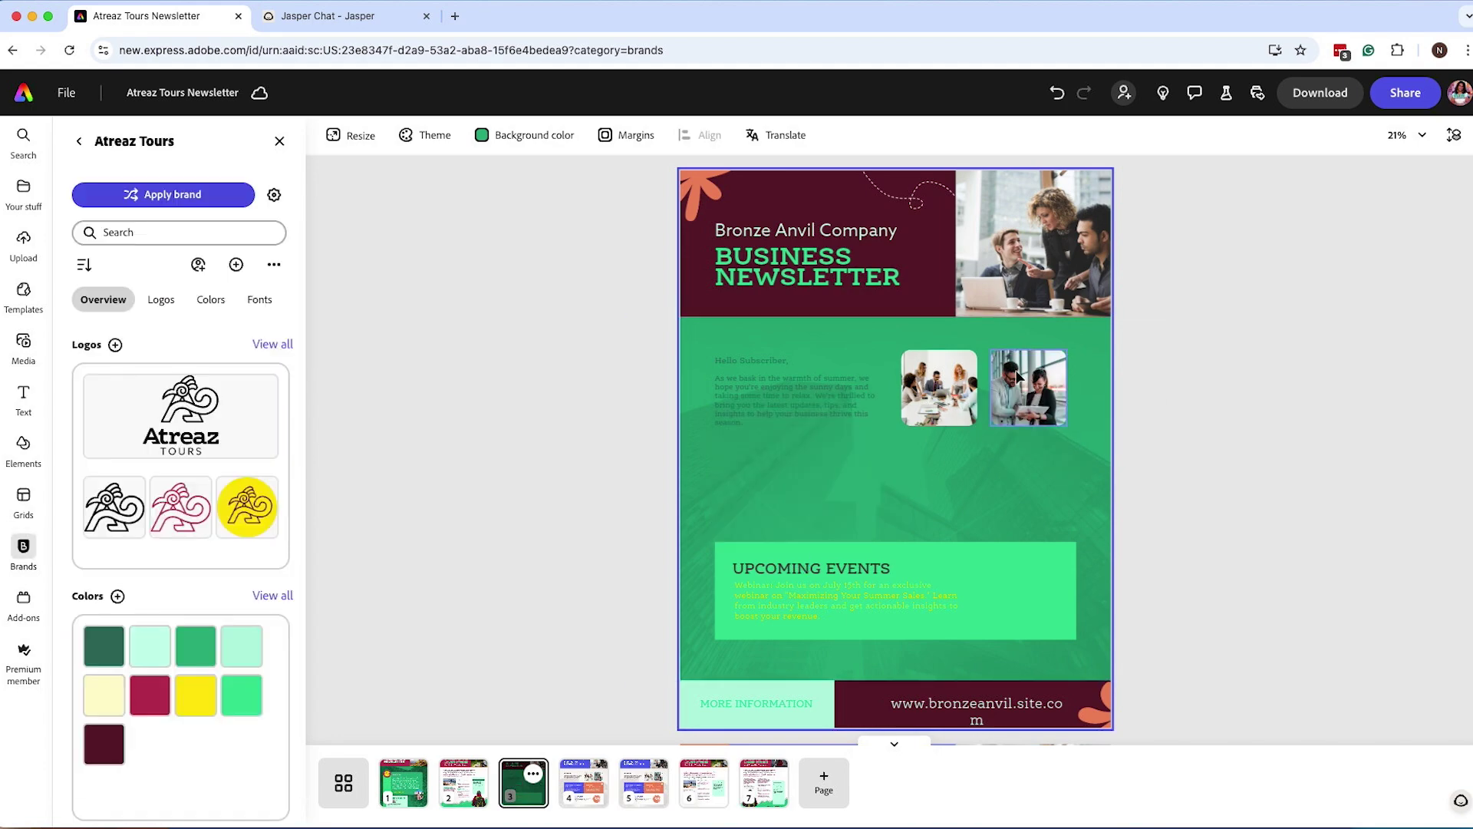
{"action": "key", "text": "Delete"}
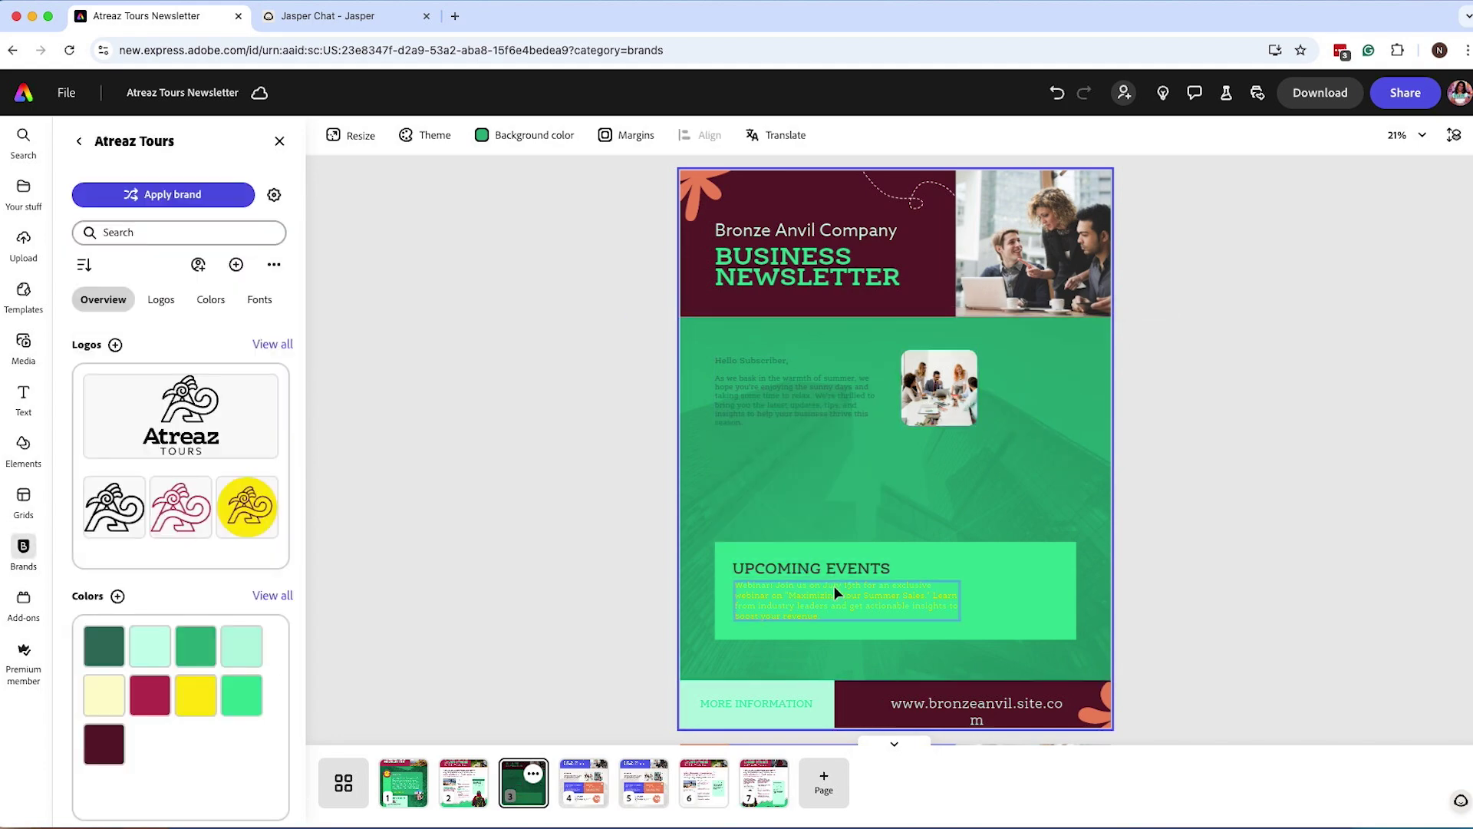
Change the header rectangle's fill to crimson
{"action": "left_click", "coordinate": [703, 307]}
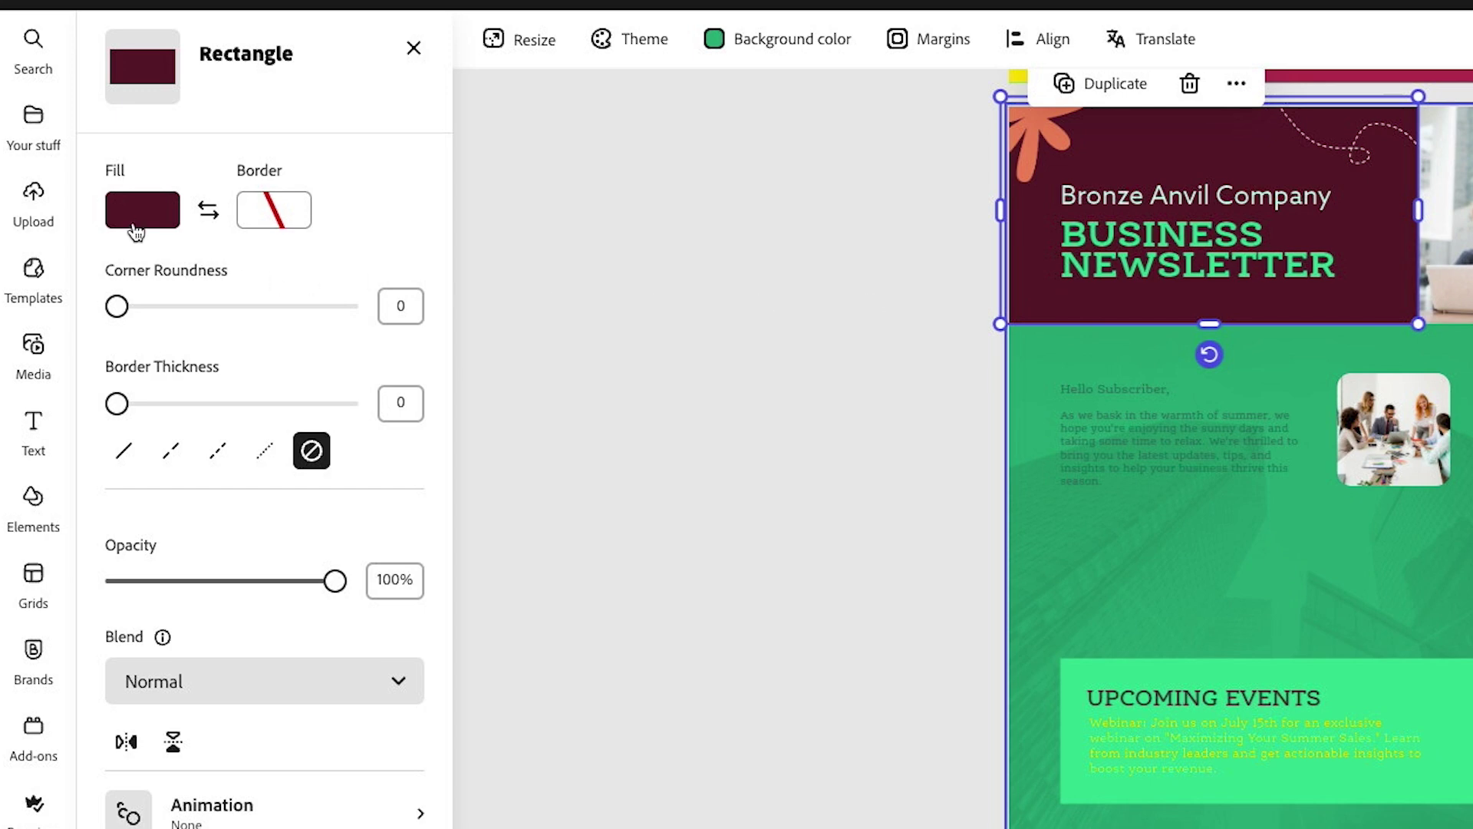
{"action": "left_click", "coordinate": [95, 260]}
{"action": "left_click", "coordinate": [144, 228]}
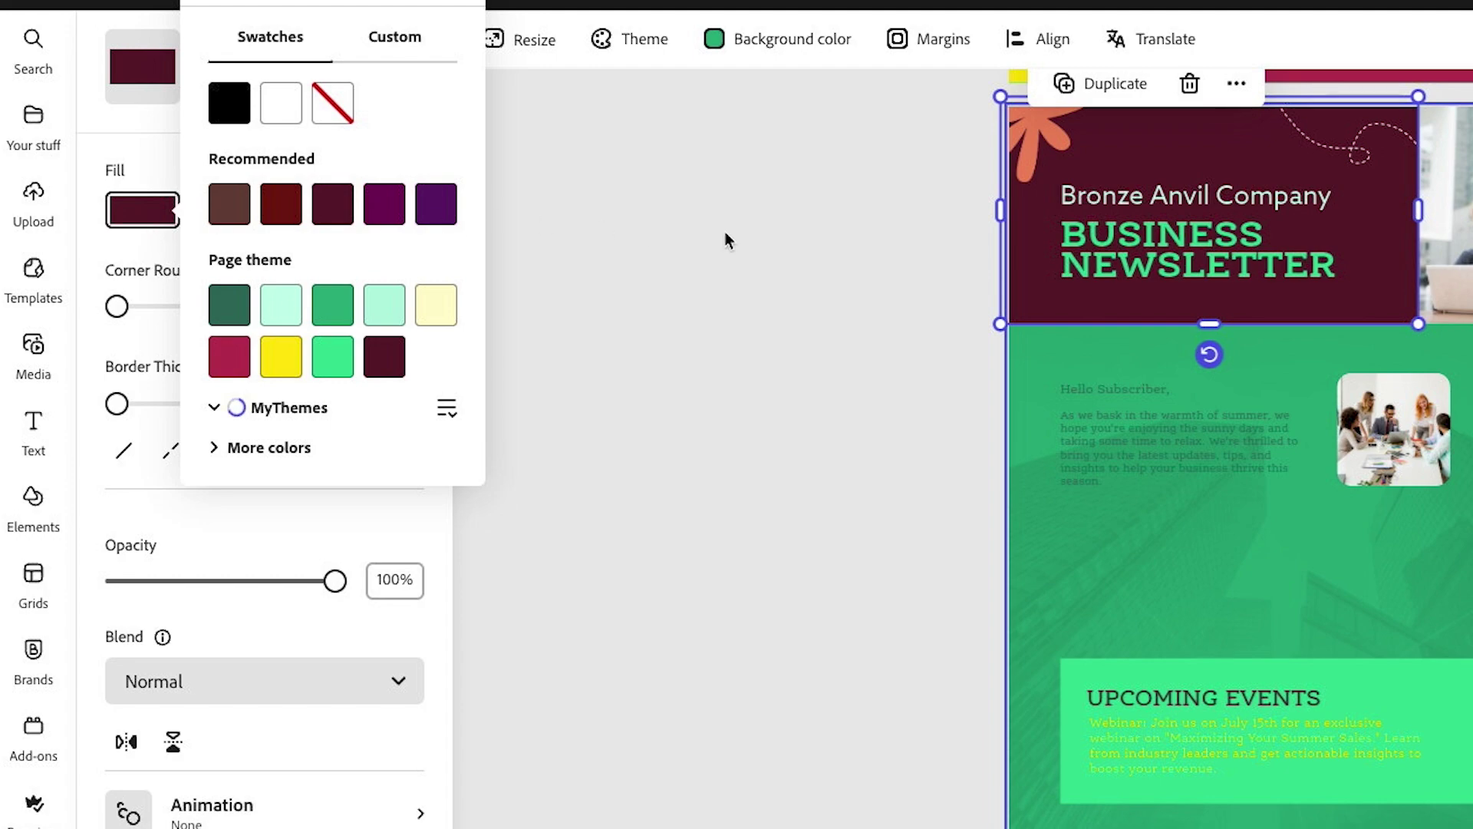
{"action": "left_click", "coordinate": [229, 355]}
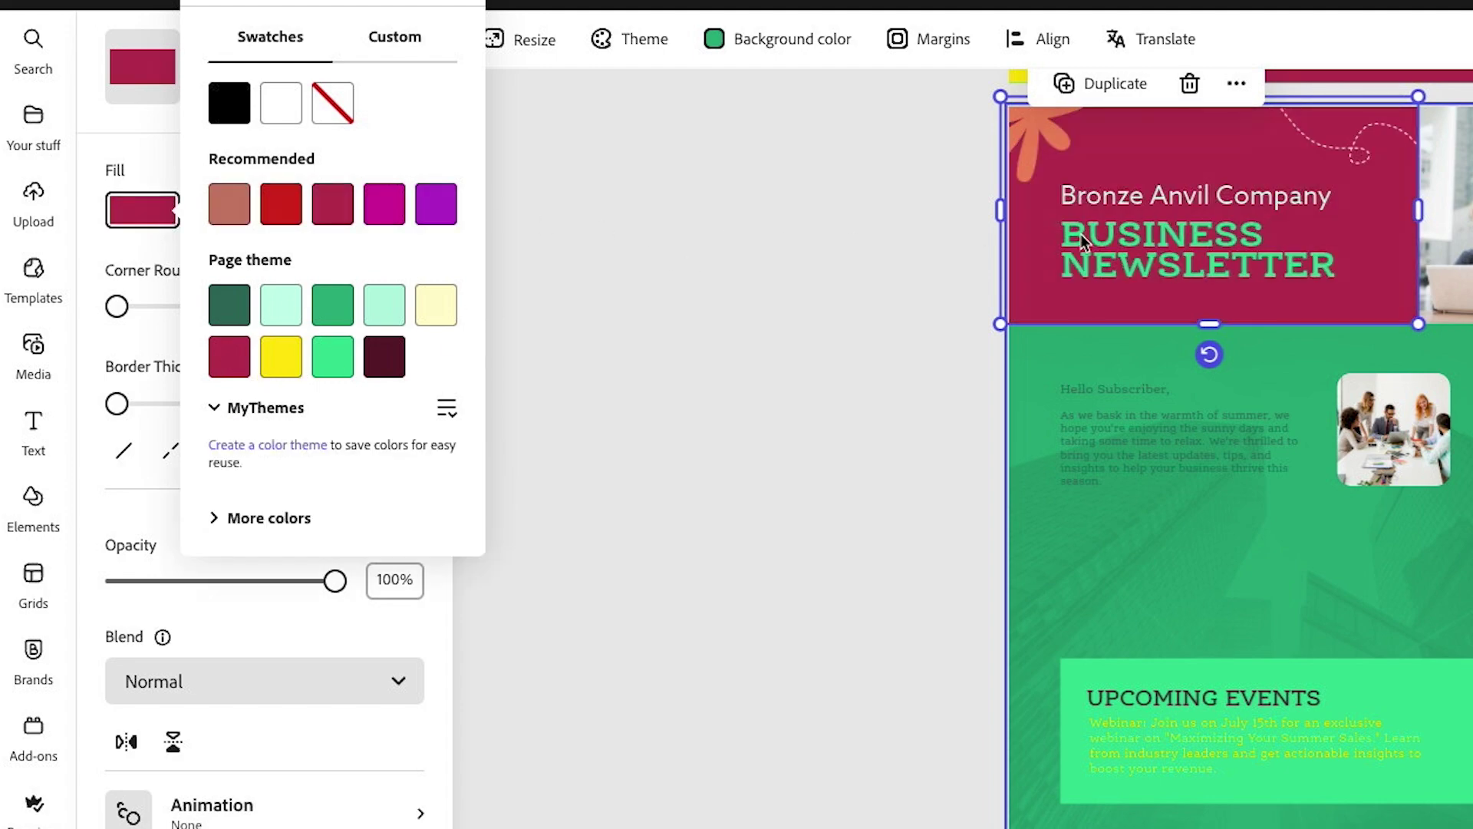
{"action": "left_click", "coordinate": [839, 288]}
Set the headline font to Alfarn and change the company name to 'Atreaz Tours'
{"action": "left_click", "coordinate": [1125, 247]}
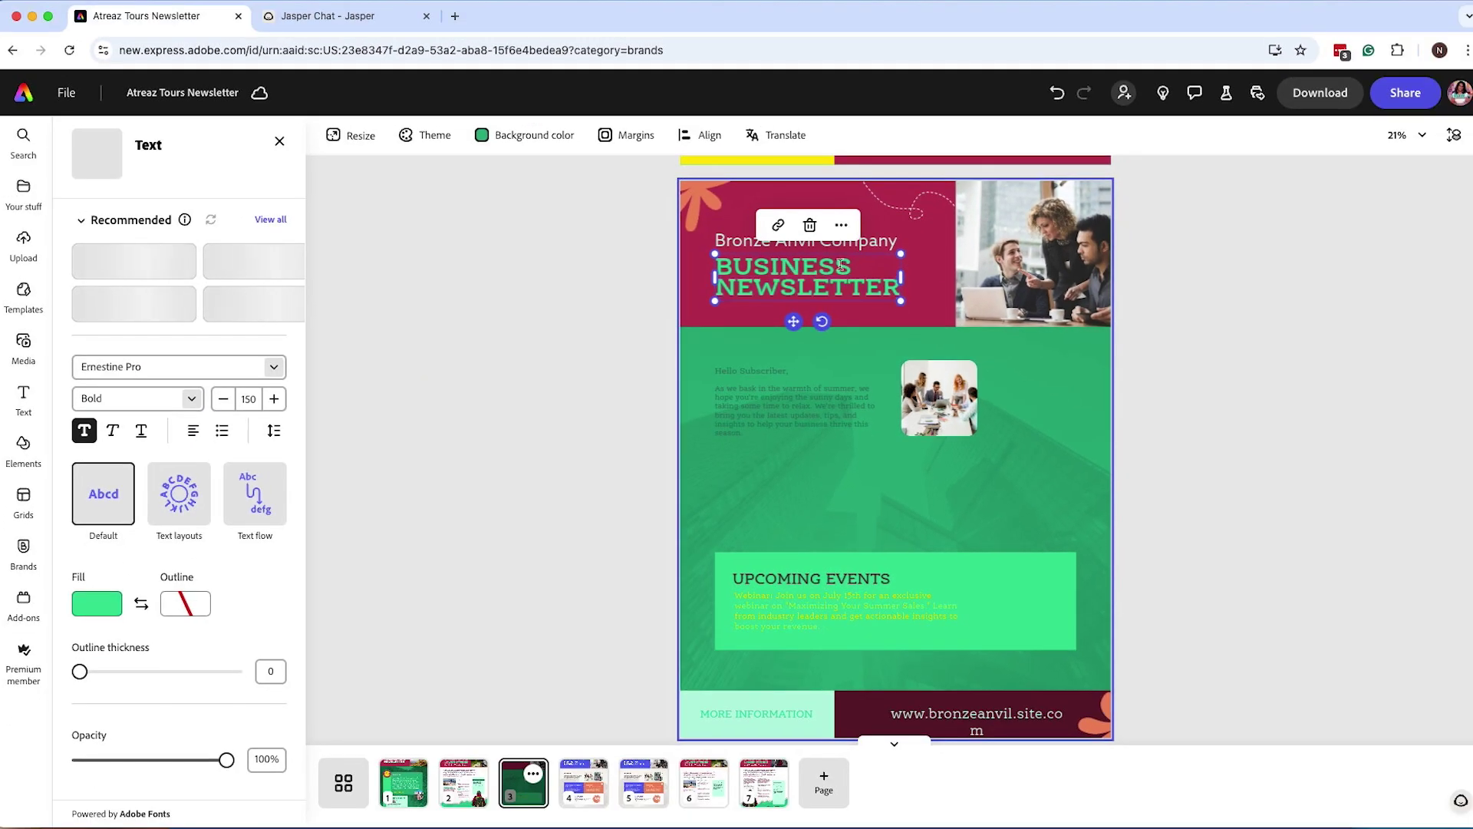
{"action": "left_click_drag", "start_coordinate": [852, 267], "coordinate": [713, 262]}
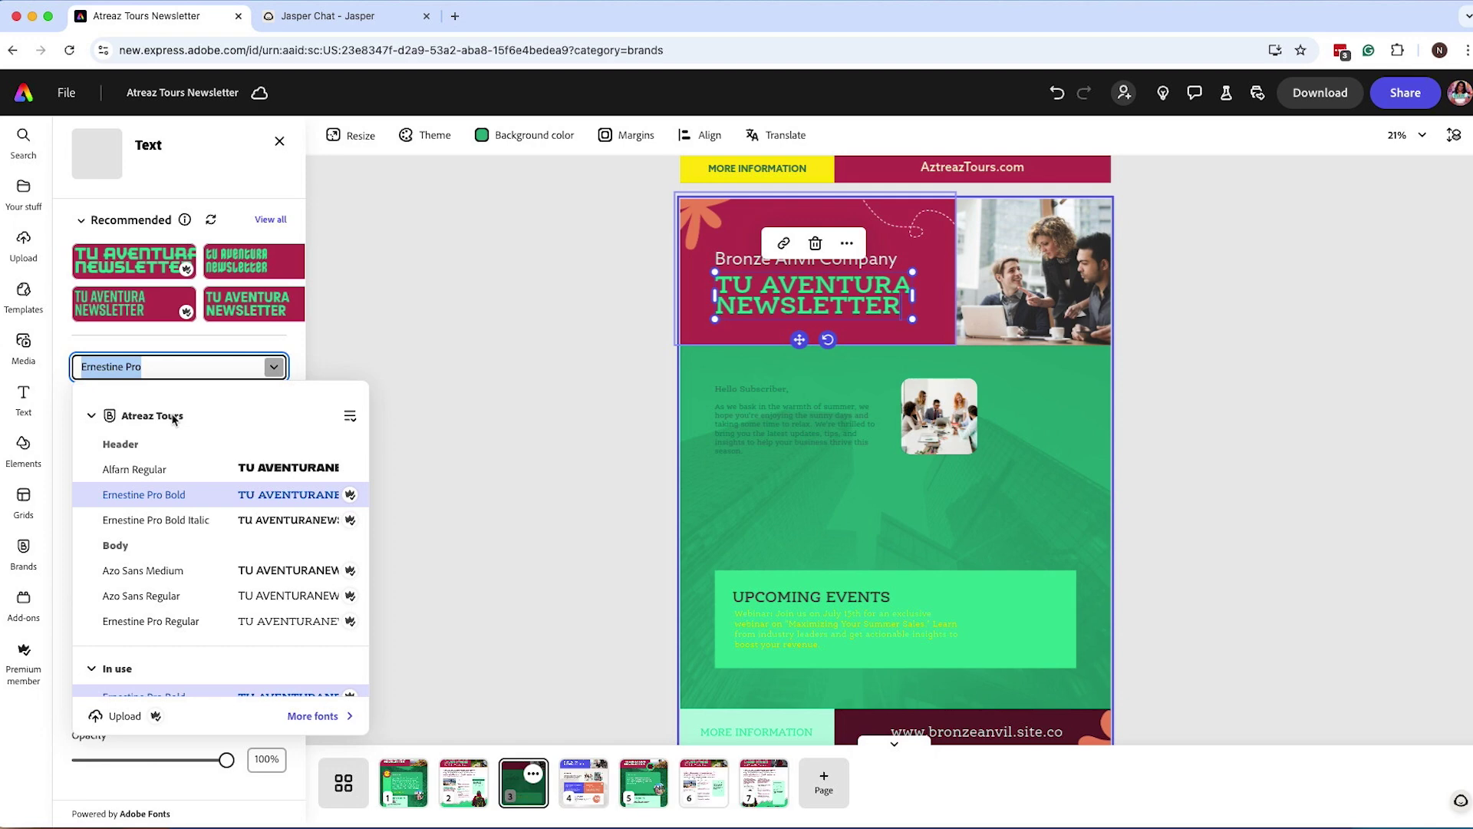
{"action": "left_click", "coordinate": [269, 470]}
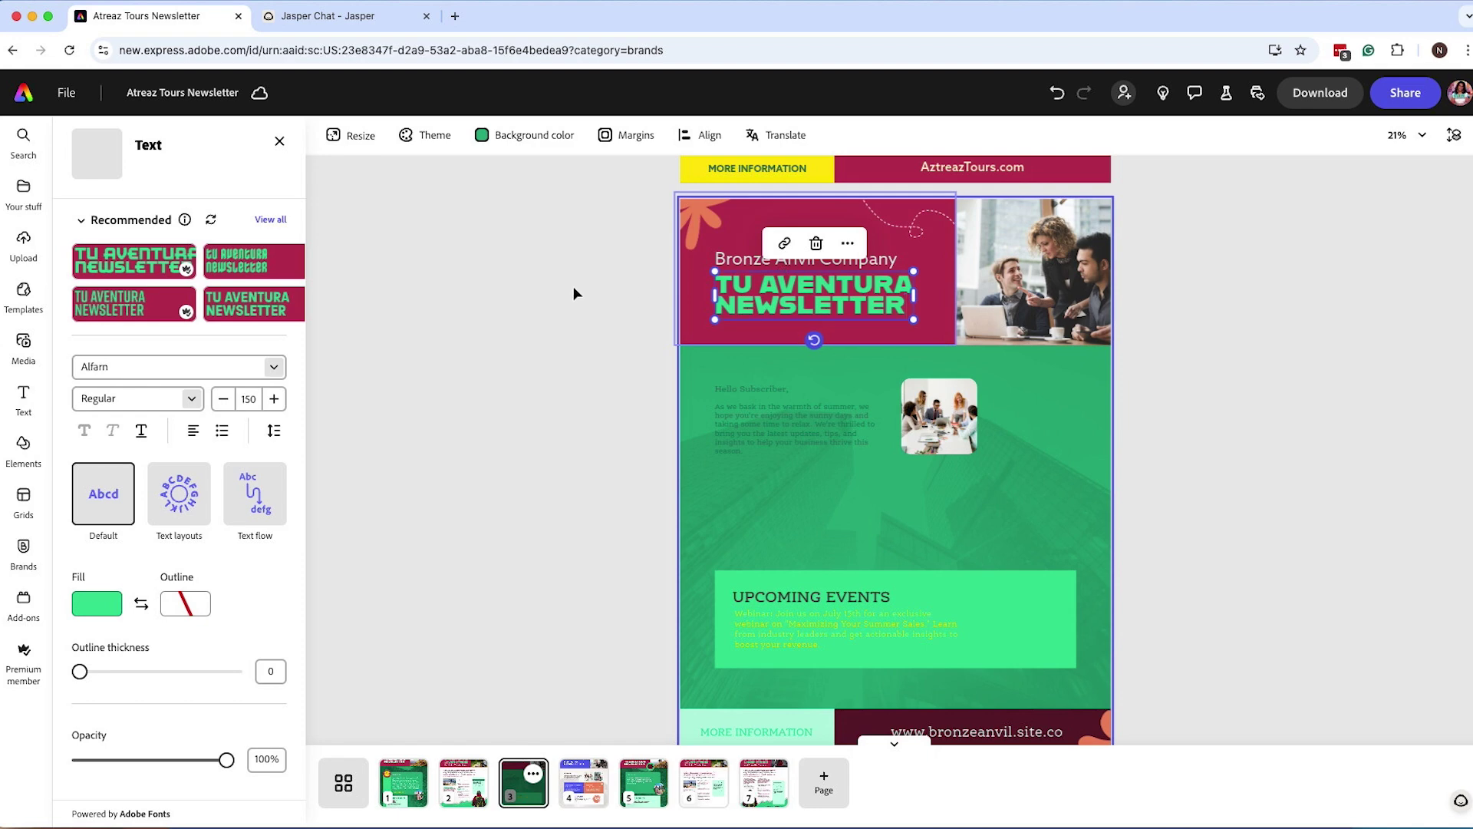
{"action": "left_click", "coordinate": [754, 259]}
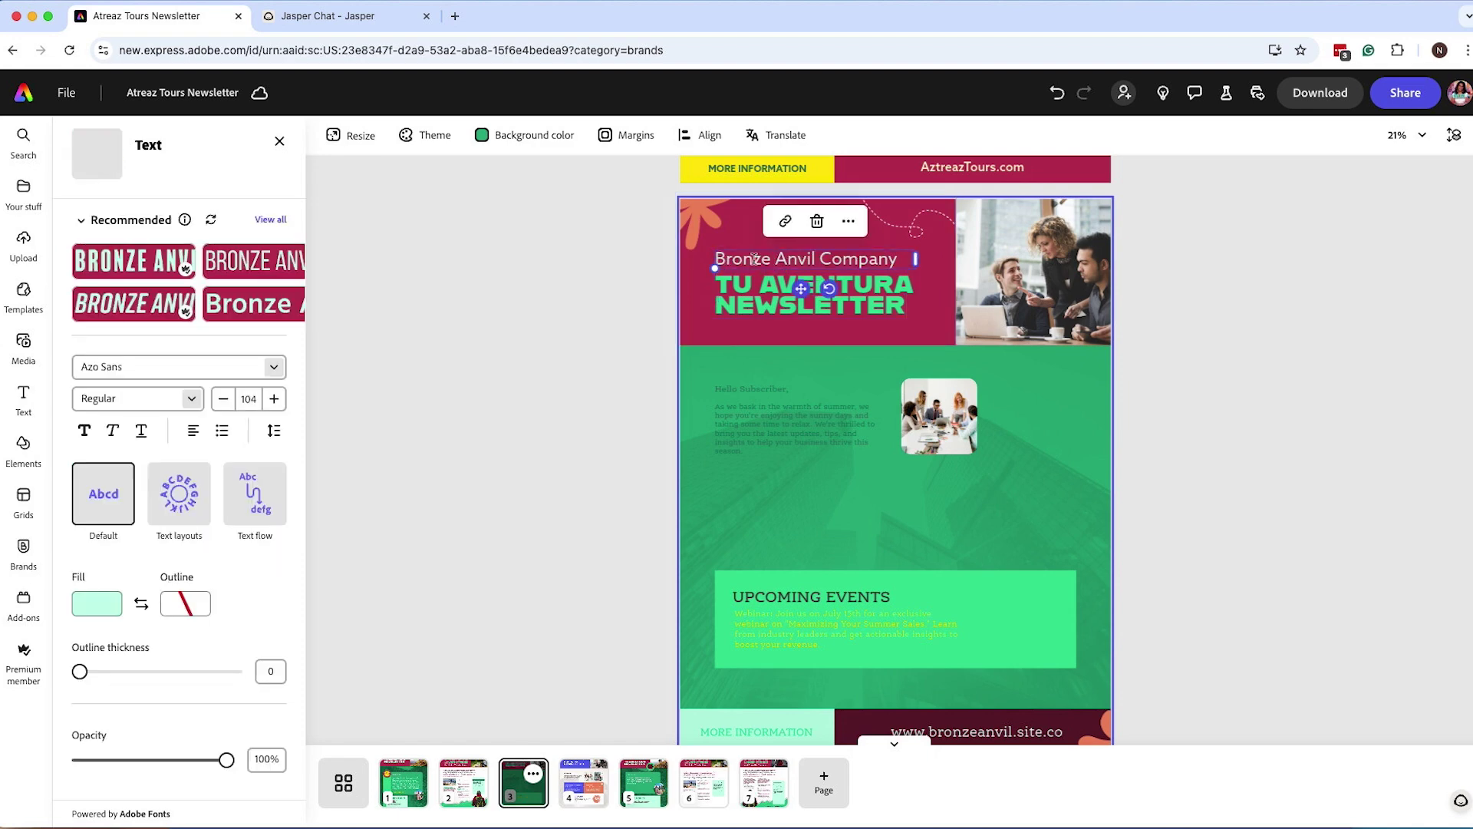
{"action": "double_click", "coordinate": [754, 259]}
{"action": "type", "text": "At"}
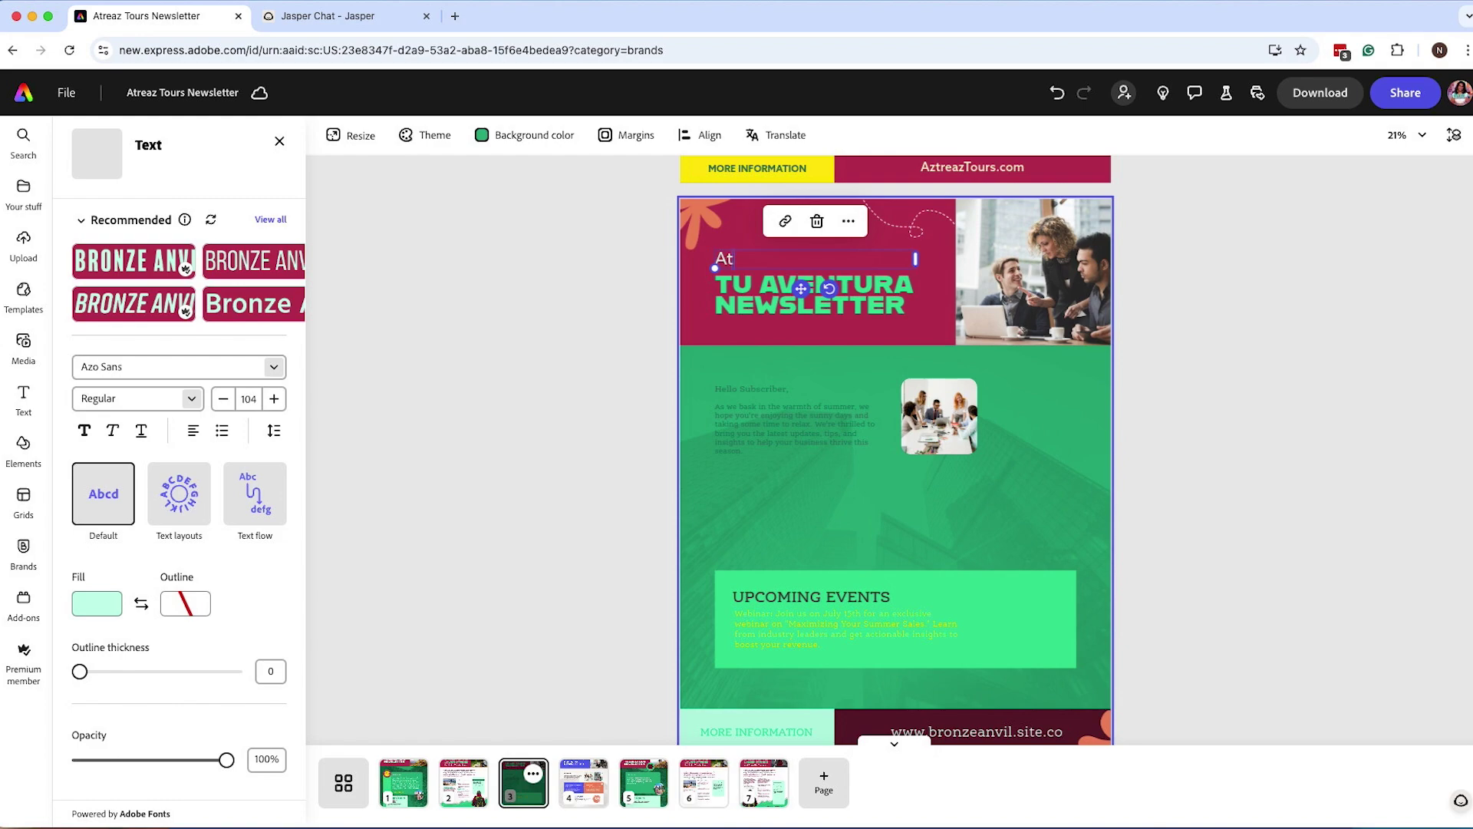
{"action": "type", "text": "raeaz Tours"}
{"action": "left_click", "coordinate": [1072, 255]}
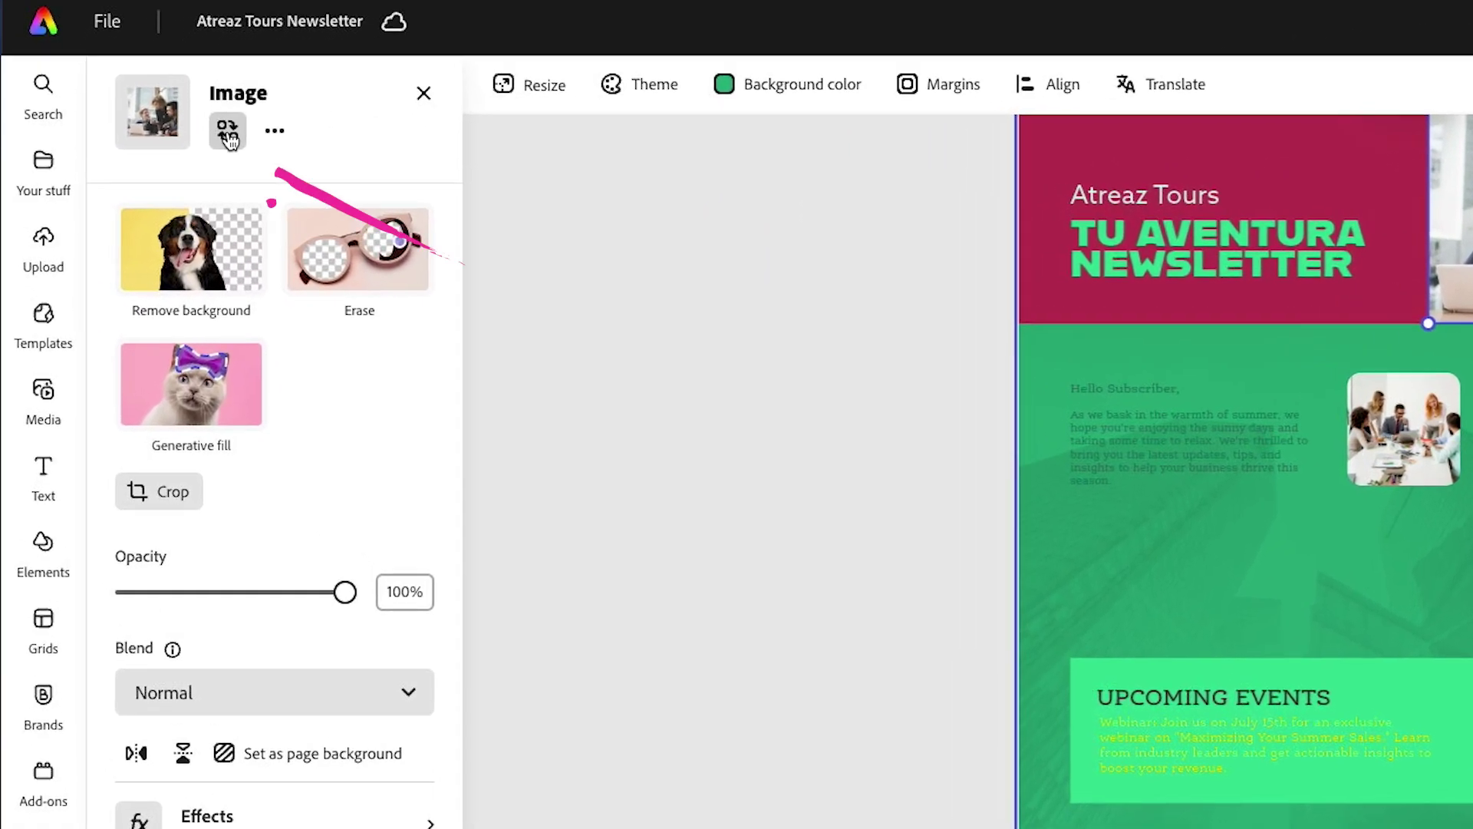
Replace the office photos with hiking images from the Atreaz Tours stock photos library, keeping the inset circular
{"action": "left_click", "coordinate": [147, 166]}
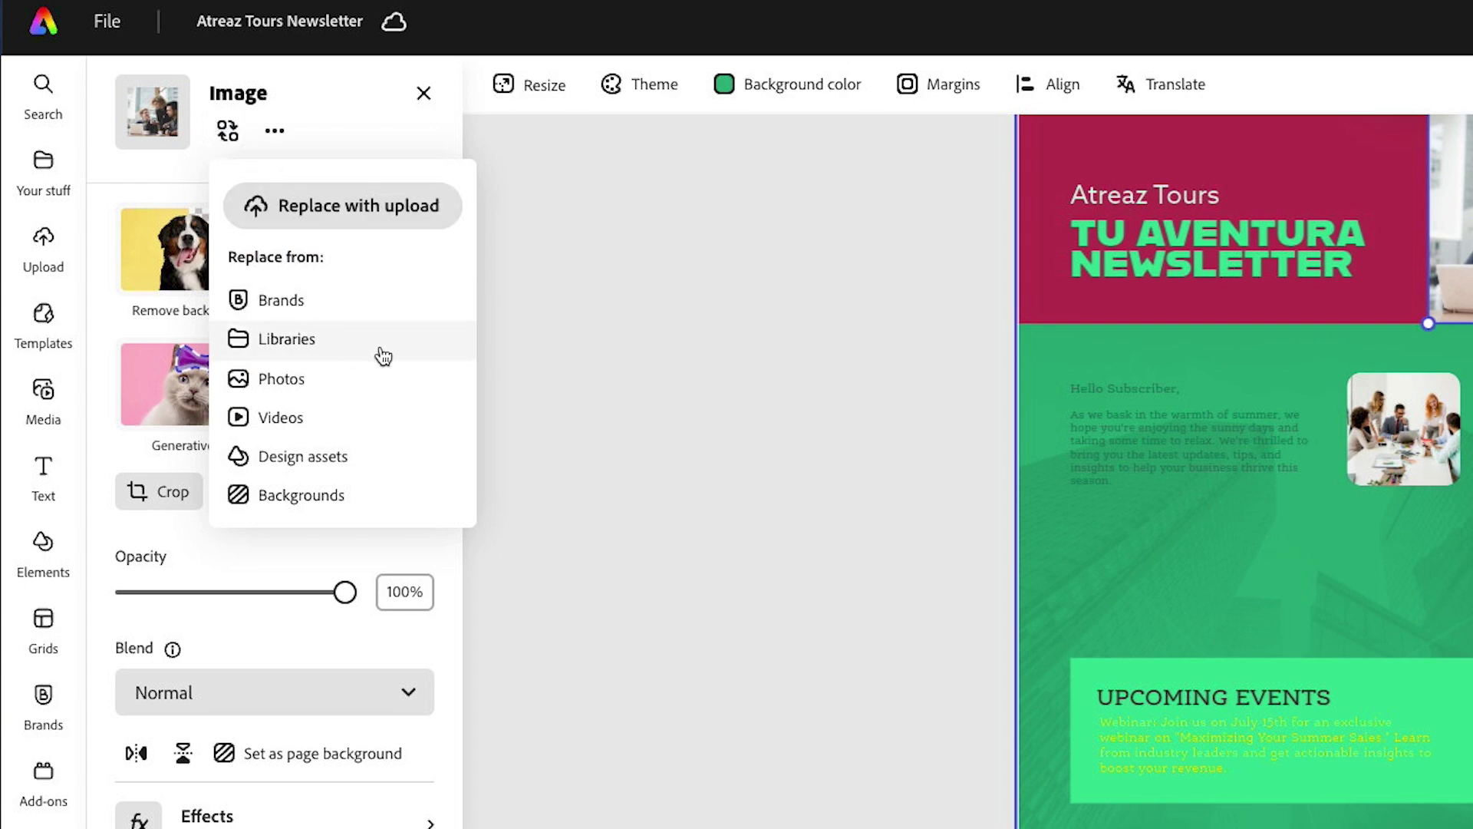
{"action": "left_click", "coordinate": [309, 342]}
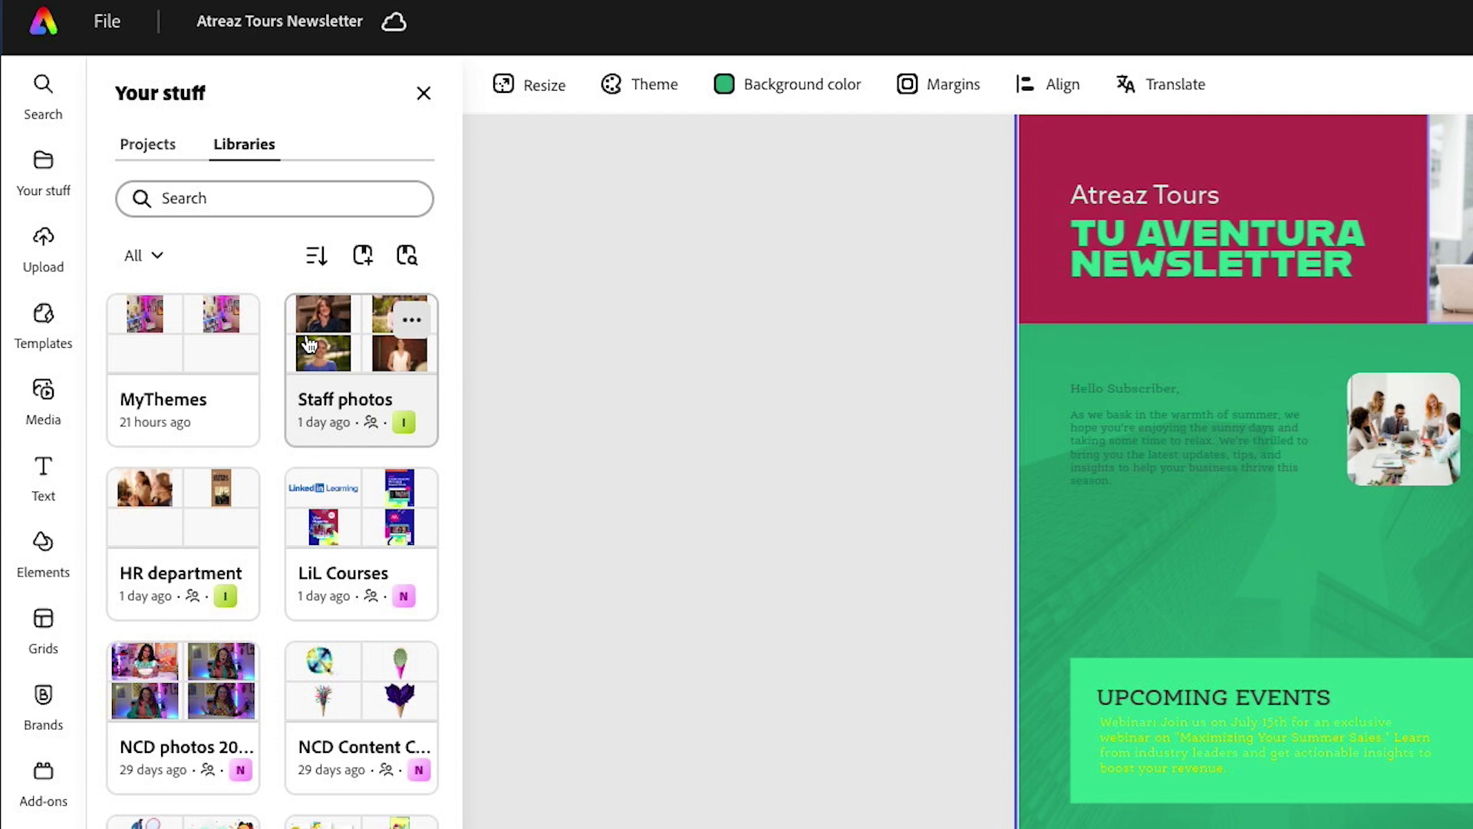
{"action": "scroll", "coordinate": [256, 506], "scroll_direction": "down", "scroll_amount": 1}
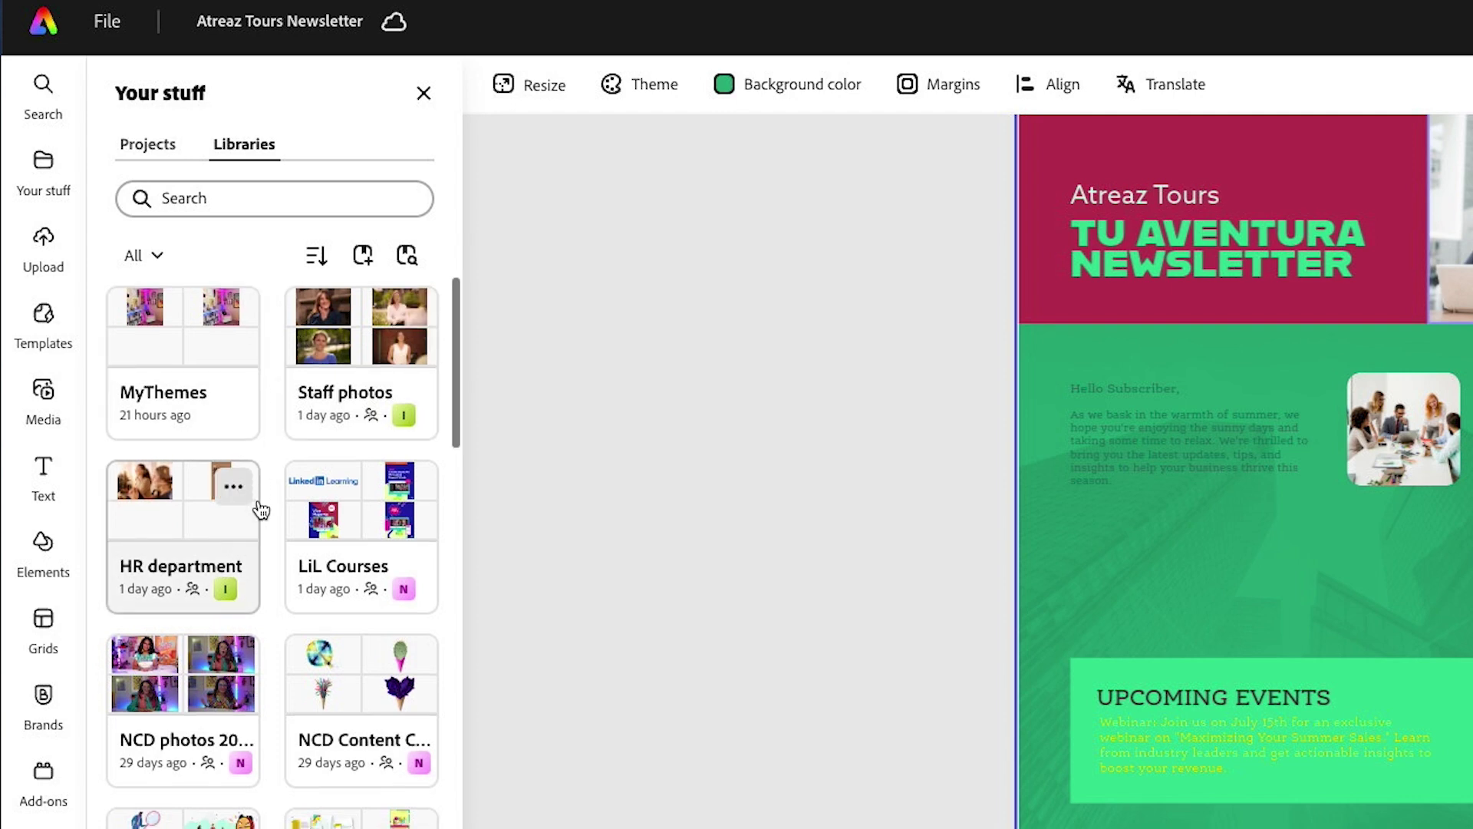
{"action": "scroll", "coordinate": [264, 509], "scroll_direction": "down", "scroll_amount": 6}
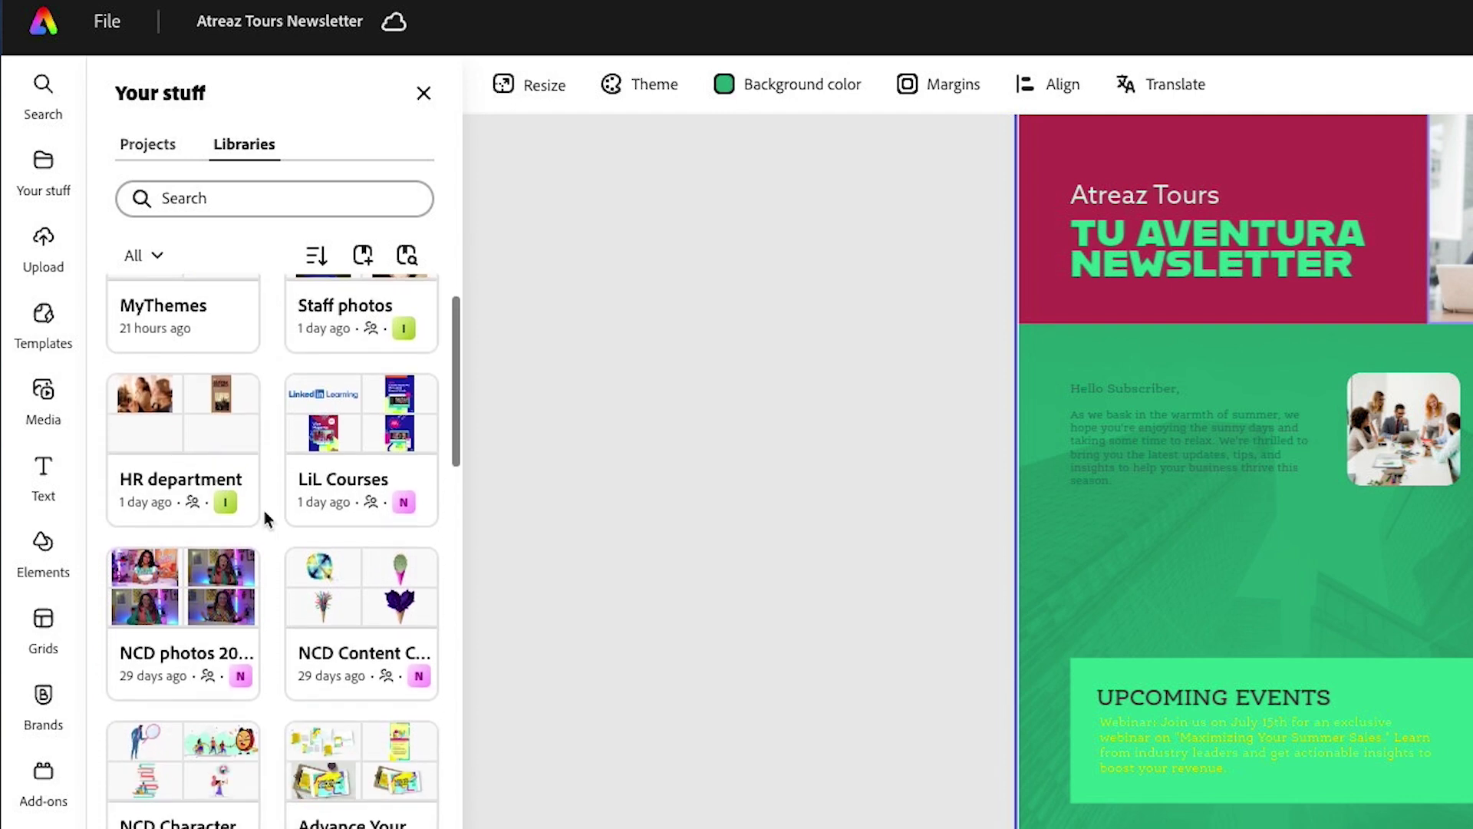
{"action": "left_click", "coordinate": [187, 519]}
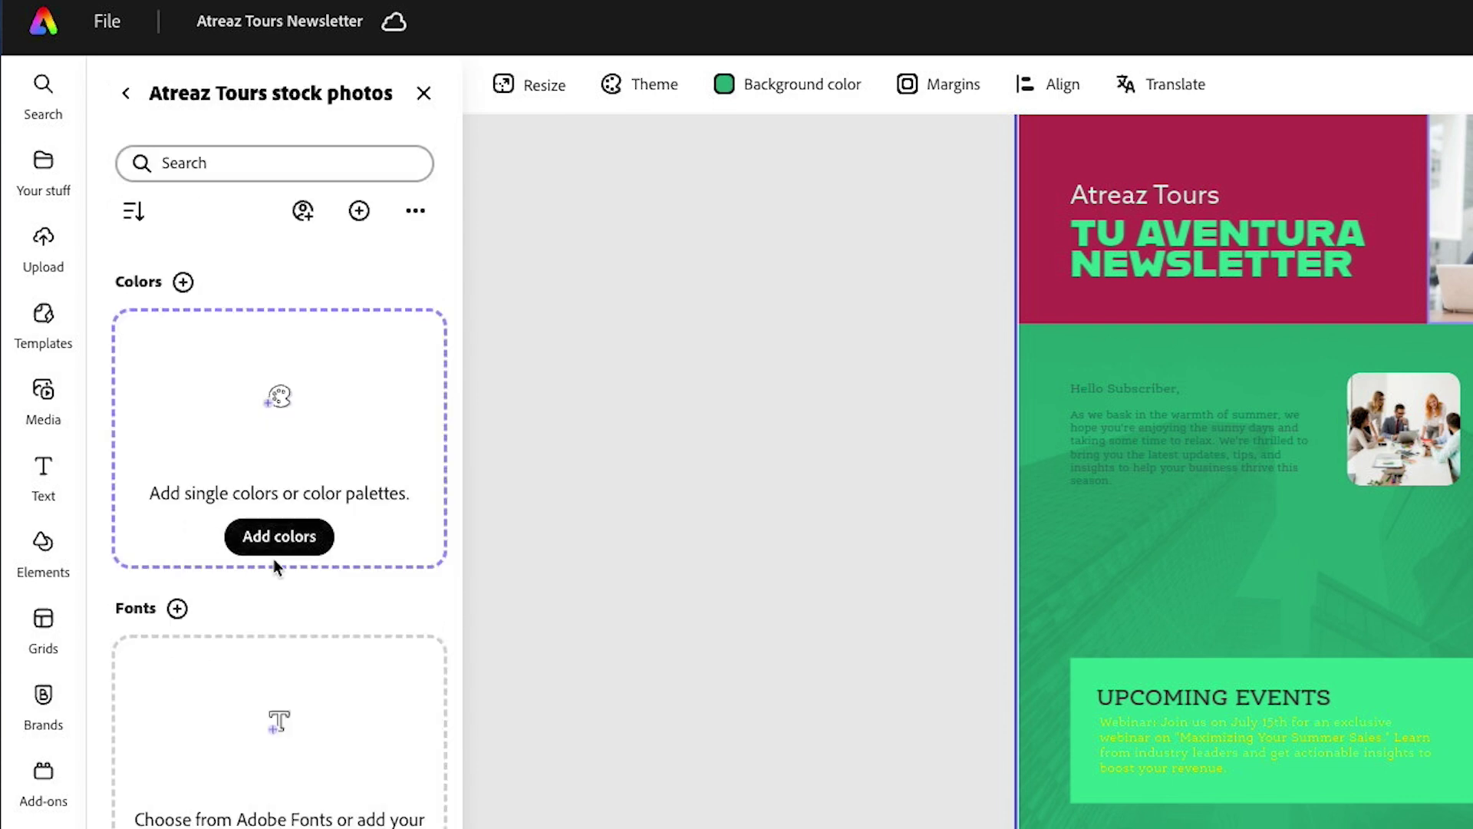
{"action": "scroll", "coordinate": [274, 560], "scroll_direction": "down", "scroll_amount": 7}
{"action": "mouse_move", "coordinate": [261, 558]}
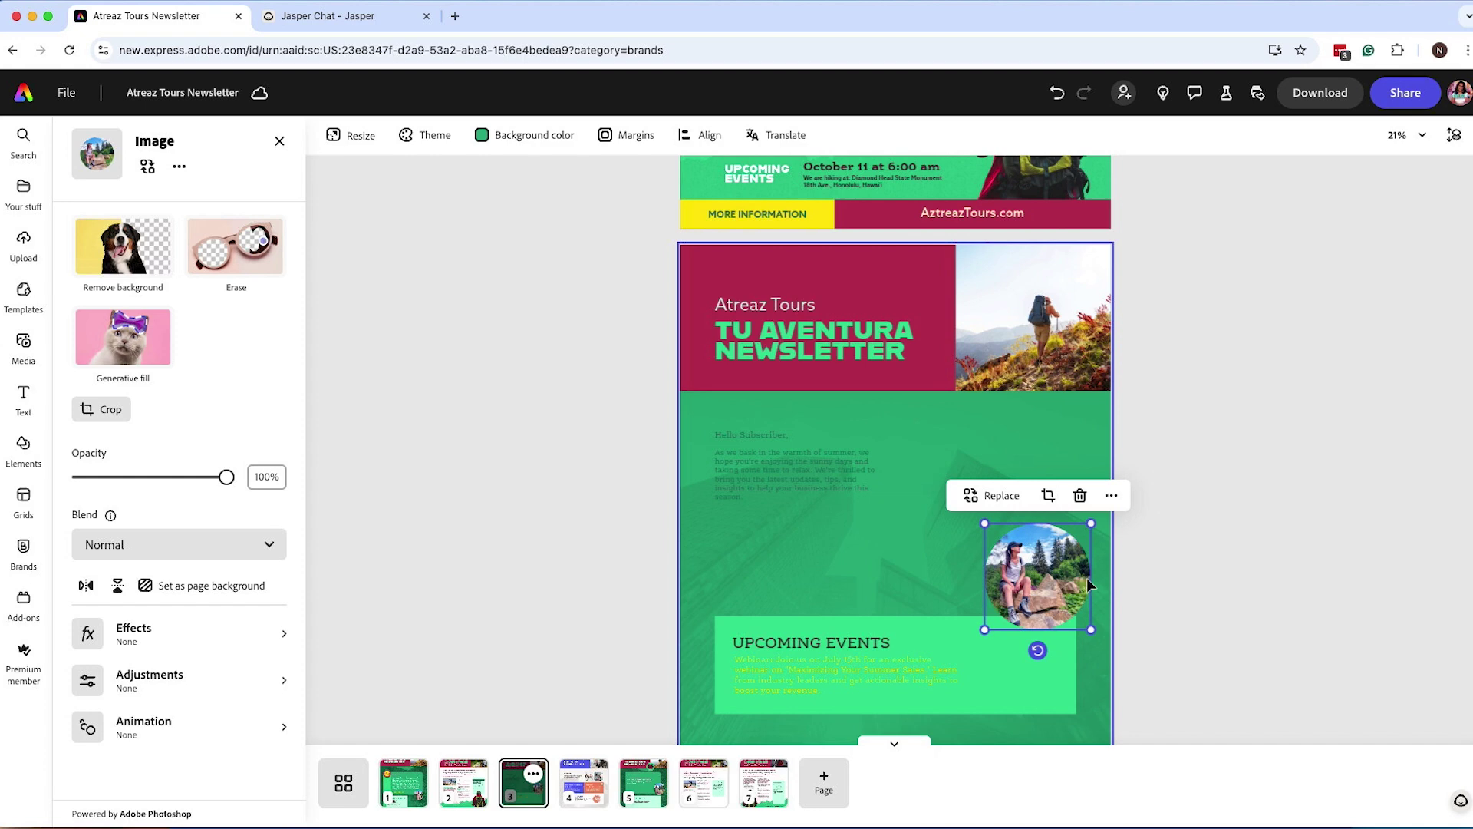
{"action": "left_click", "coordinate": [95, 413]}
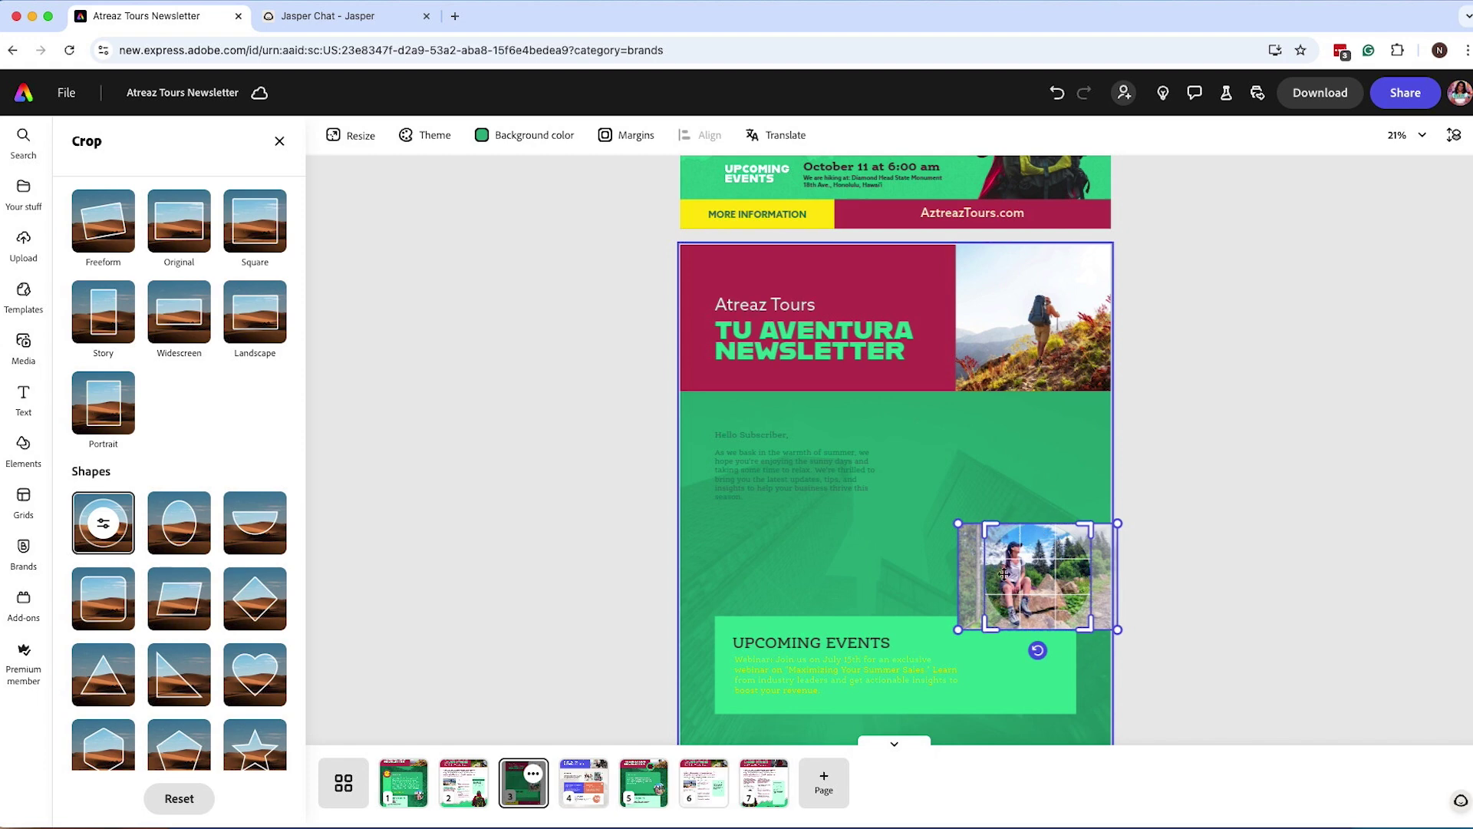
{"action": "left_click", "coordinate": [1171, 504]}
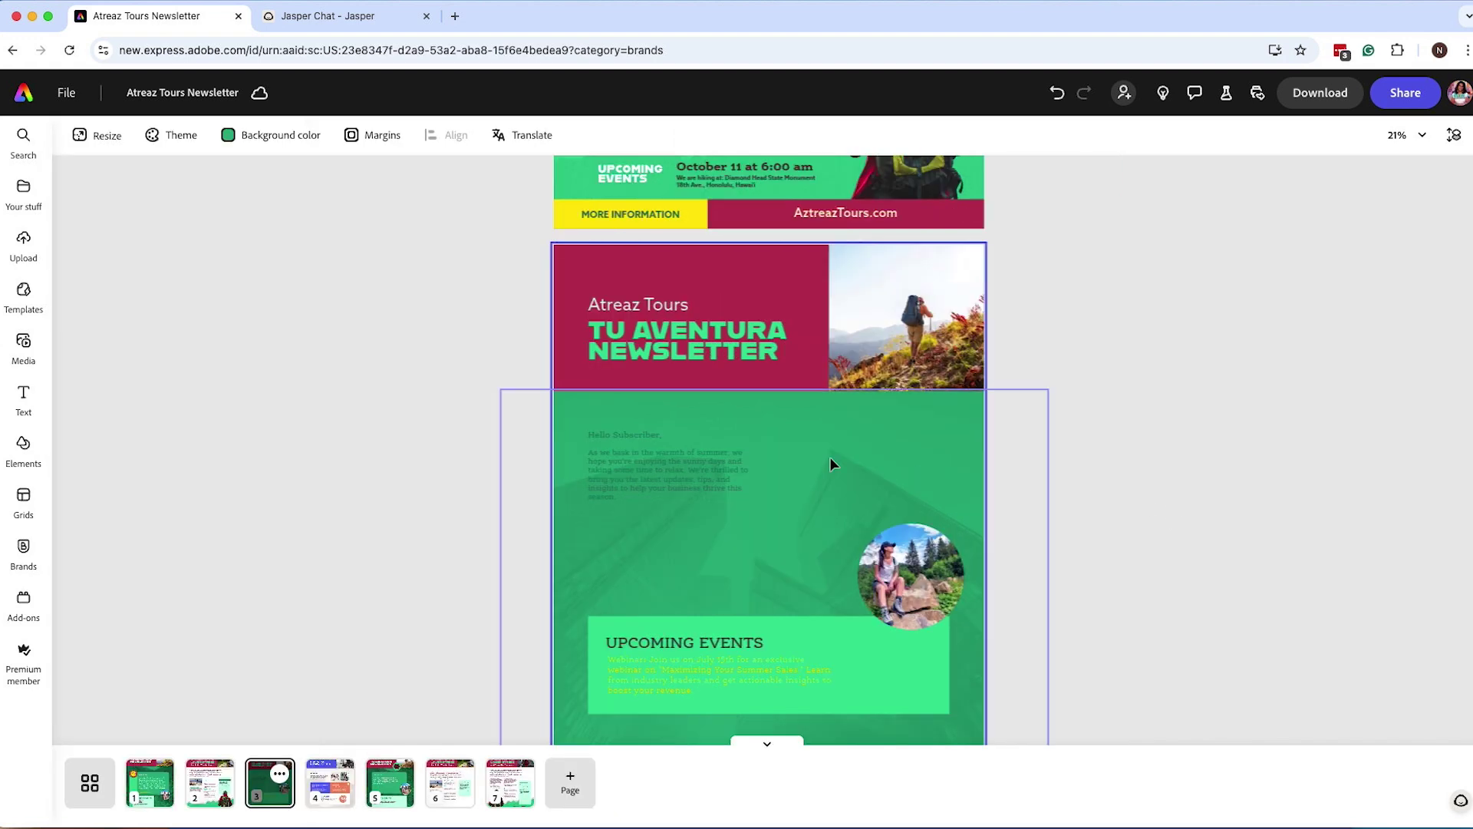
Paste the ¡Hola Aventurero! message over the greeting and widen its text box
{"action": "left_click", "coordinate": [643, 454]}
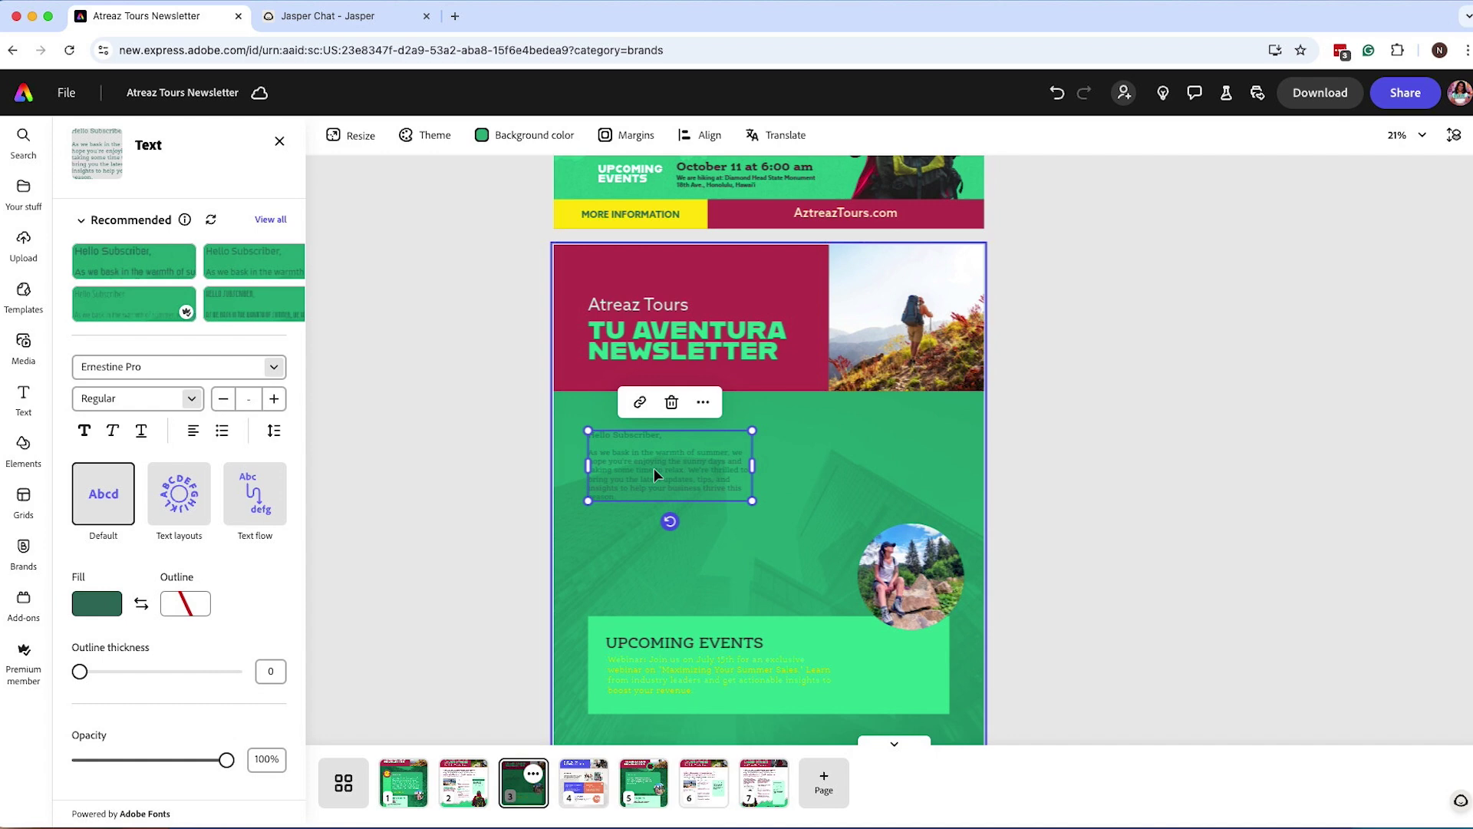
{"action": "double_click", "coordinate": [653, 468]}
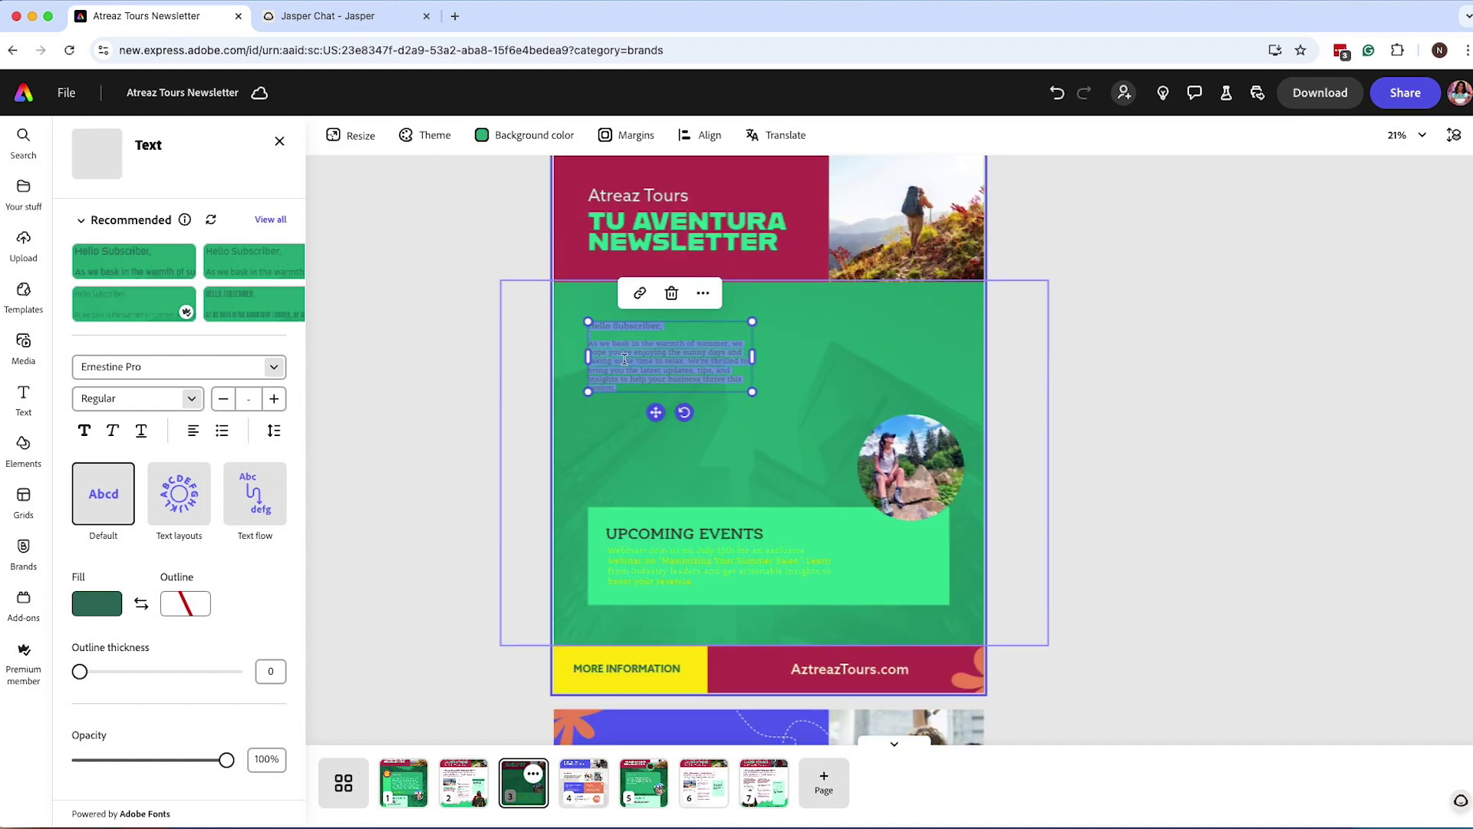
{"action": "type", "text": "Hola Aventurero!  As a company that is passionate about connecting people with nature, we are excited to share tips on how you can lower stress by simply stepping outside. In this issue, we will be discussing various ways to incorporate the great outdoors into your self-care routine and reap the benefits of spending time in nature. So sit back, relax, and get ready to discover how Madre Nature can help you find peace amidst life's chaos.  - Mireya Alvarez | CEO"}
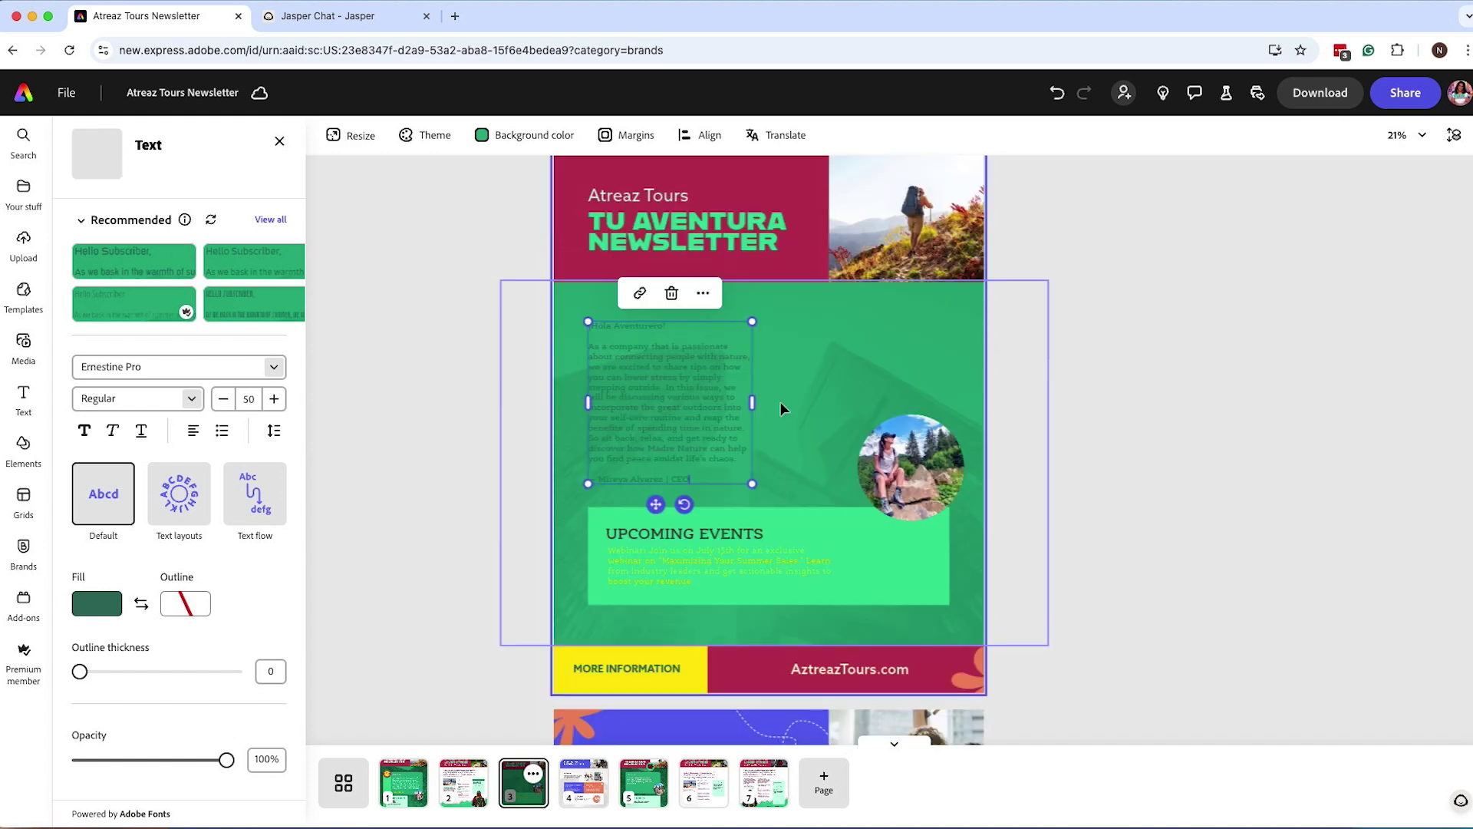
{"action": "left_click_drag", "start_coordinate": [754, 402], "coordinate": [780, 394]}
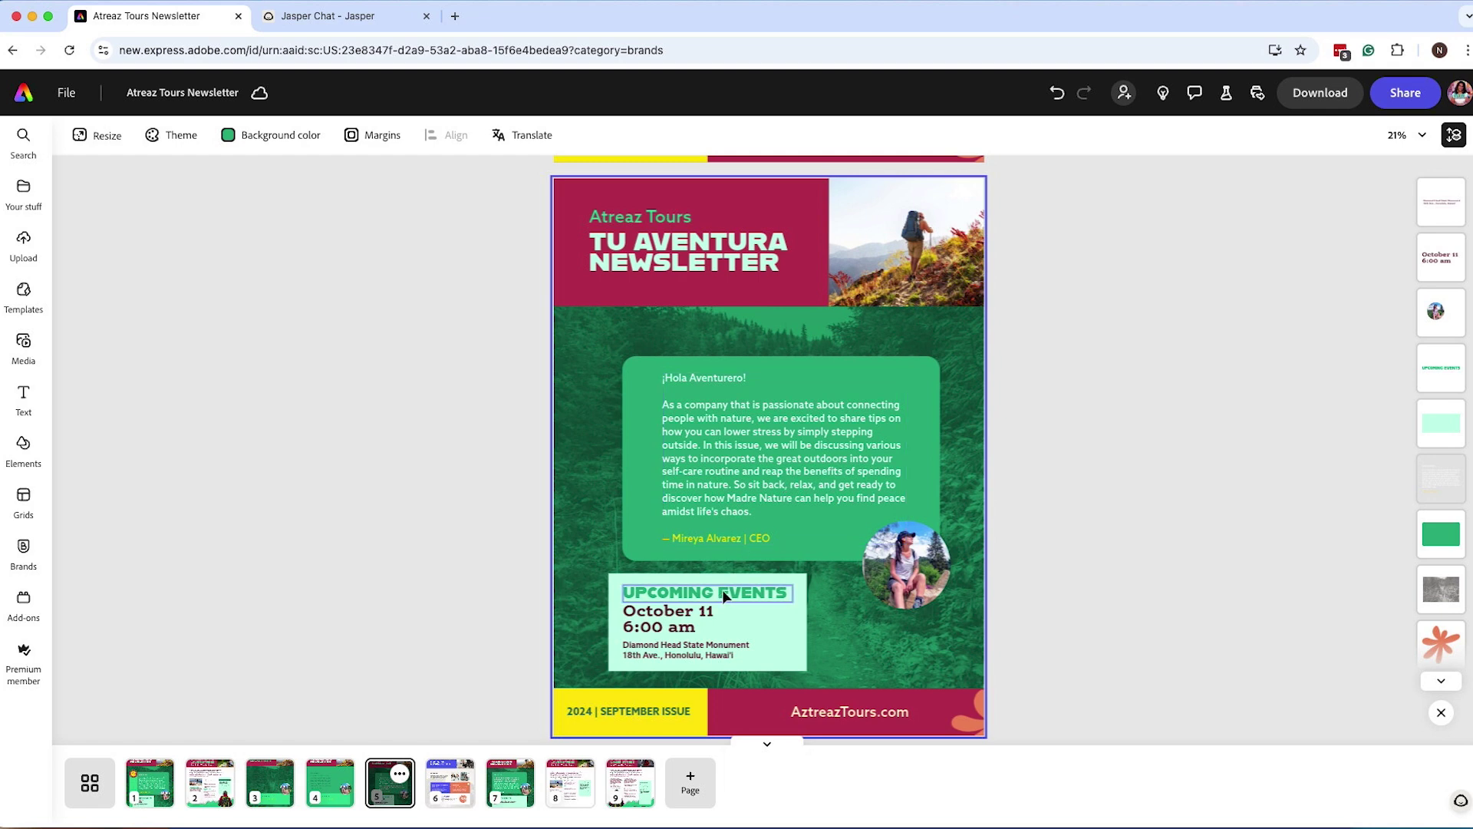
Select the October 11 date text and the address lines, checking the brand font list
{"action": "left_click", "coordinate": [669, 618]}
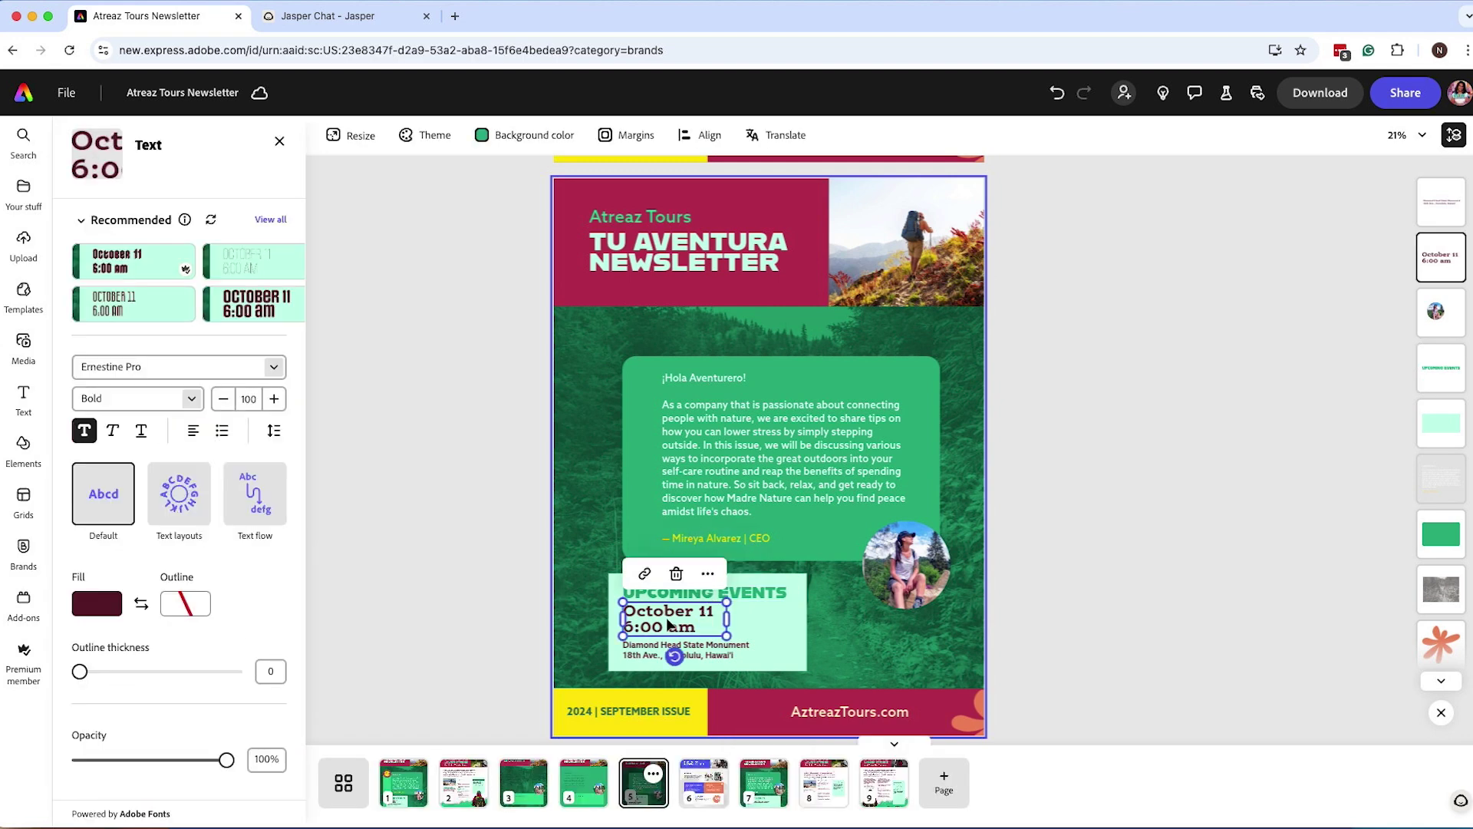
{"action": "left_click", "coordinate": [275, 367]}
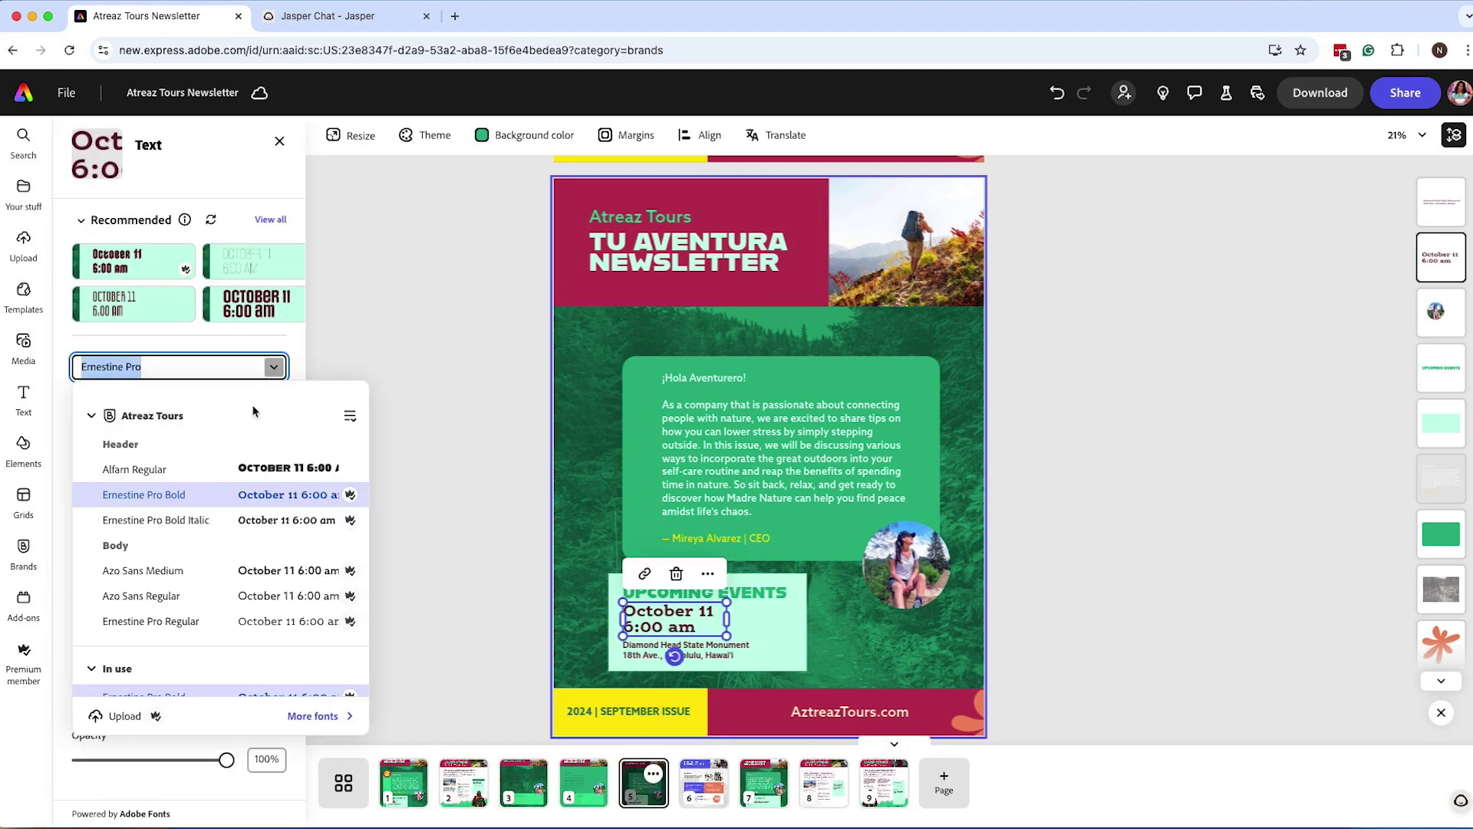
{"action": "left_click", "coordinate": [718, 652]}
{"action": "double_click", "coordinate": [718, 652]}
{"action": "triple_click", "coordinate": [717, 653]}
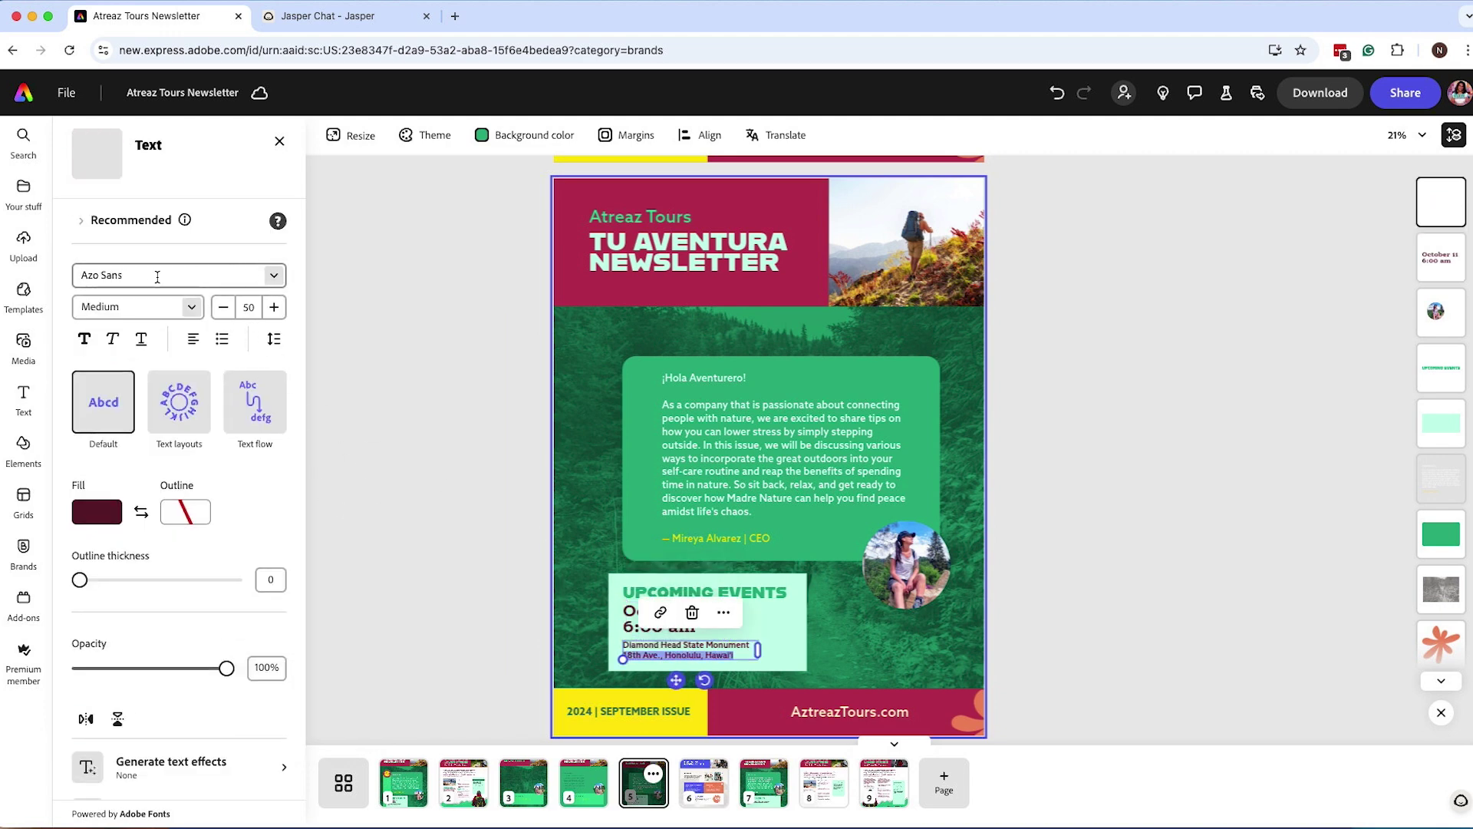
{"action": "scroll", "coordinate": [420, 483], "scroll_direction": "down", "scroll_amount": 2}
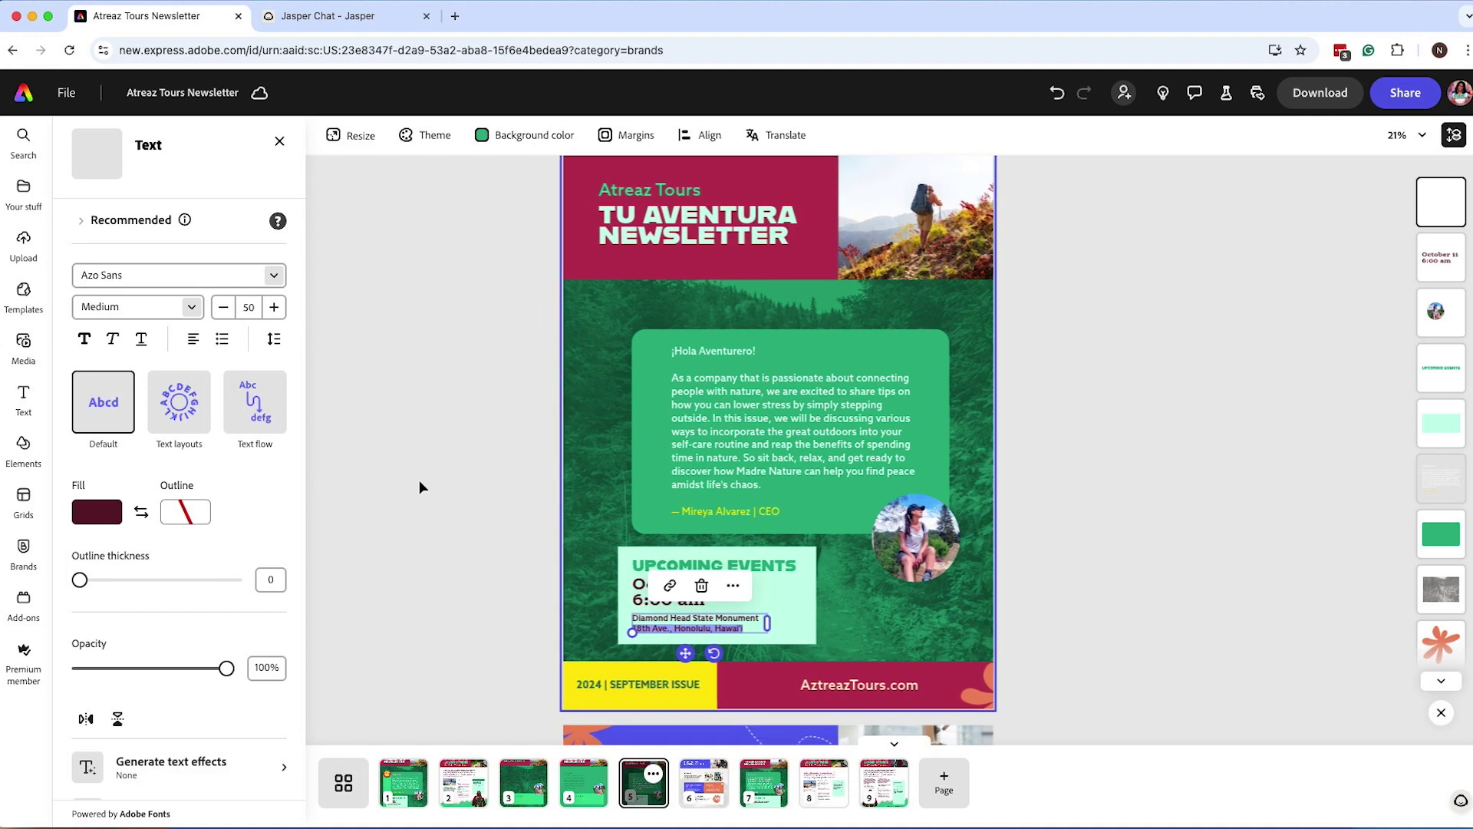
{"action": "left_click", "coordinate": [419, 480]}
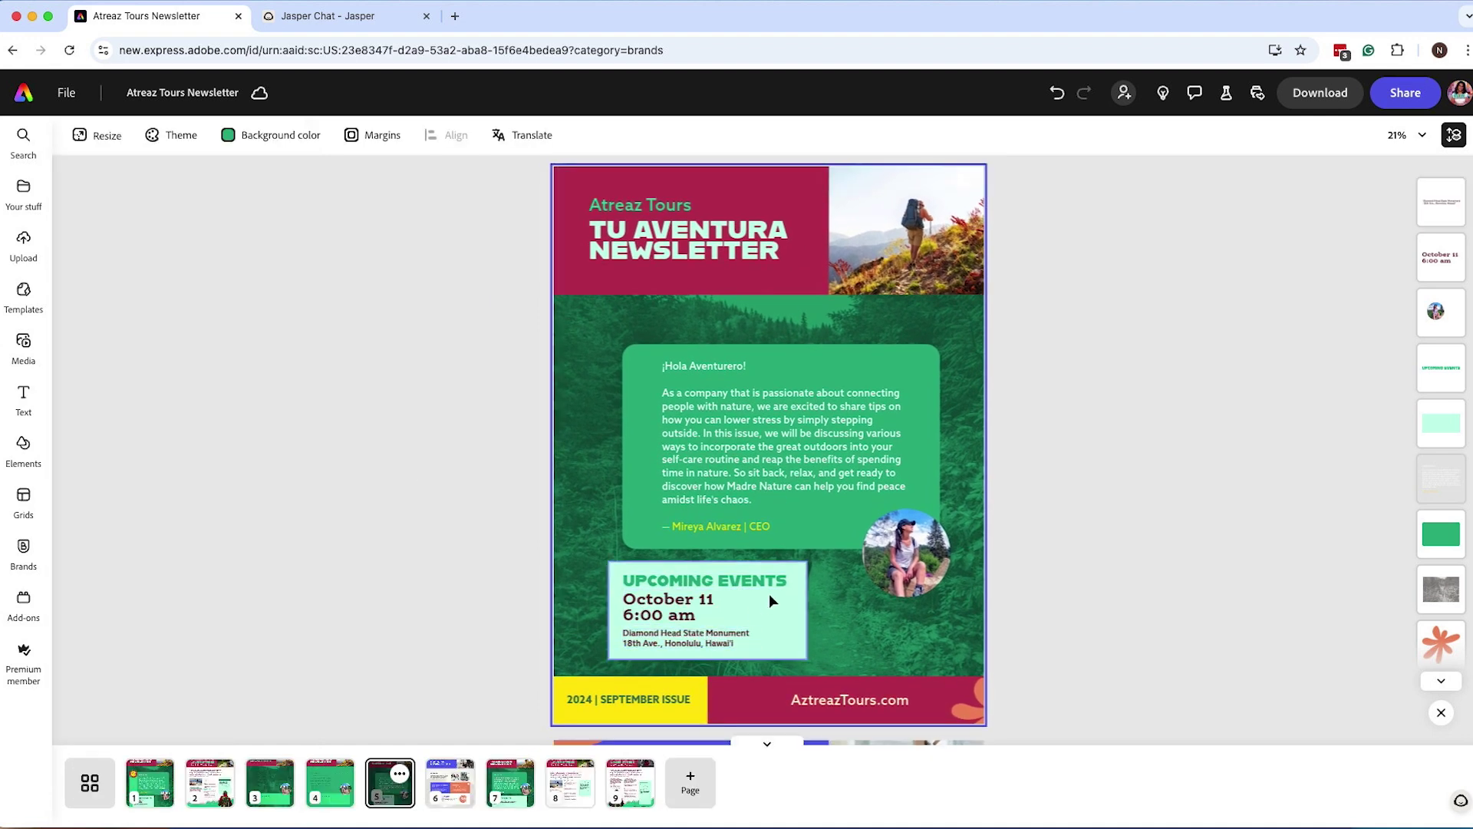
Increase the green card's corner roundness to about 91
{"action": "left_click", "coordinate": [637, 502]}
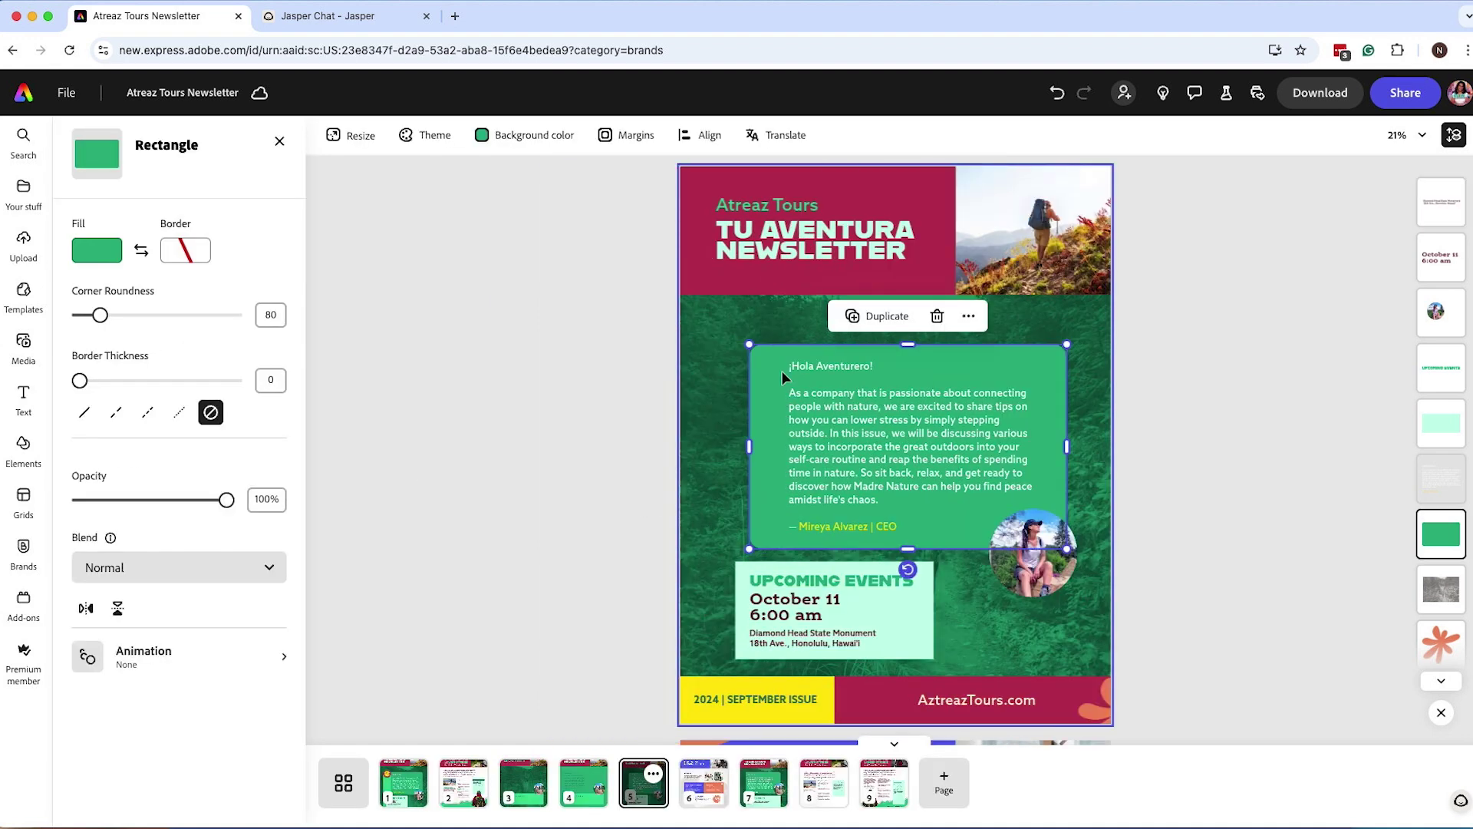
{"action": "left_click_drag", "start_coordinate": [96, 315], "coordinate": [99, 316]}
{"action": "left_click", "coordinate": [478, 403]}
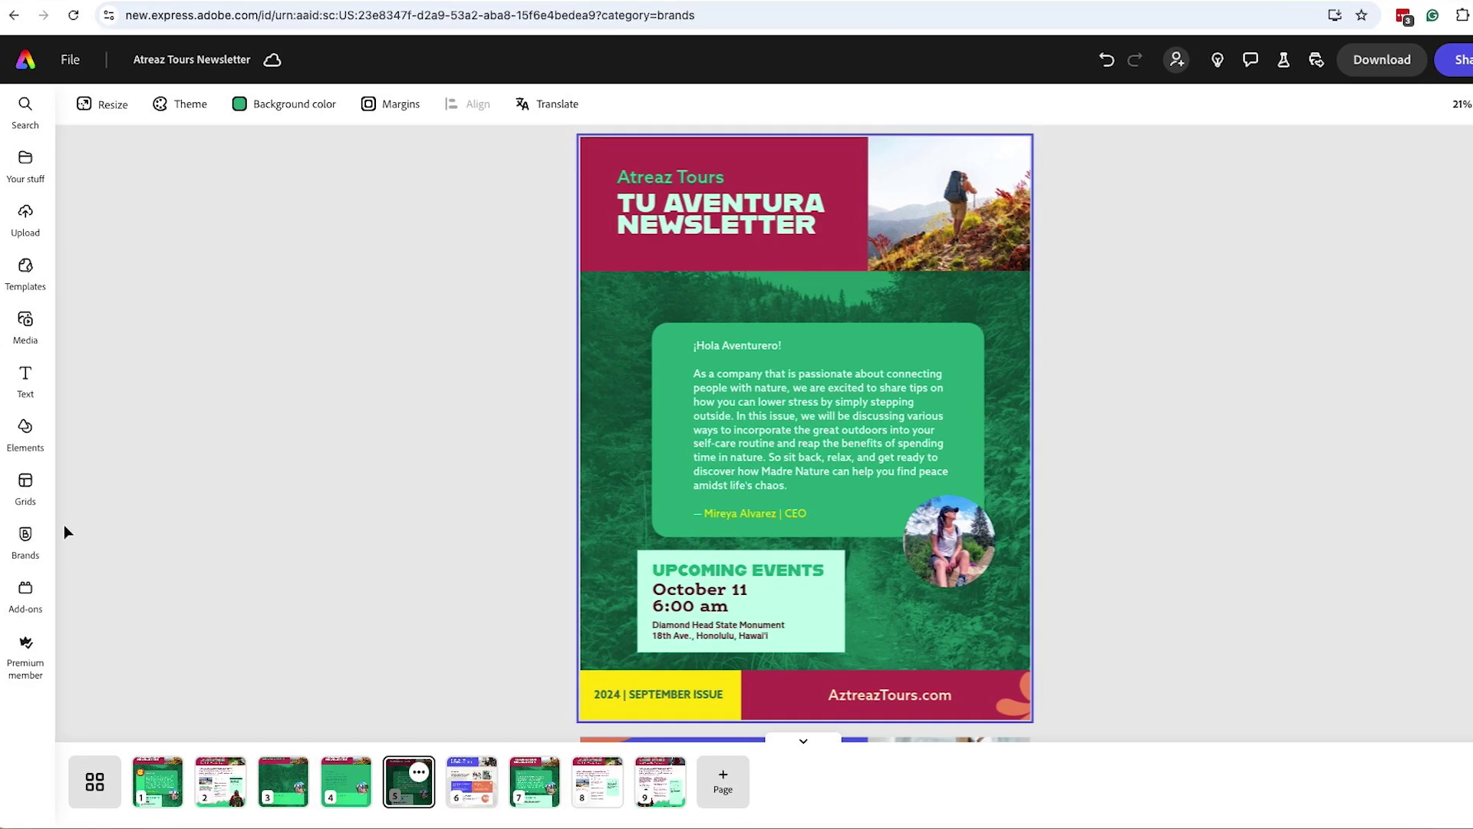
Add the circular logo badge from the Atreaz Tours brand assets to the page
{"action": "mouse_move", "coordinate": [26, 552]}
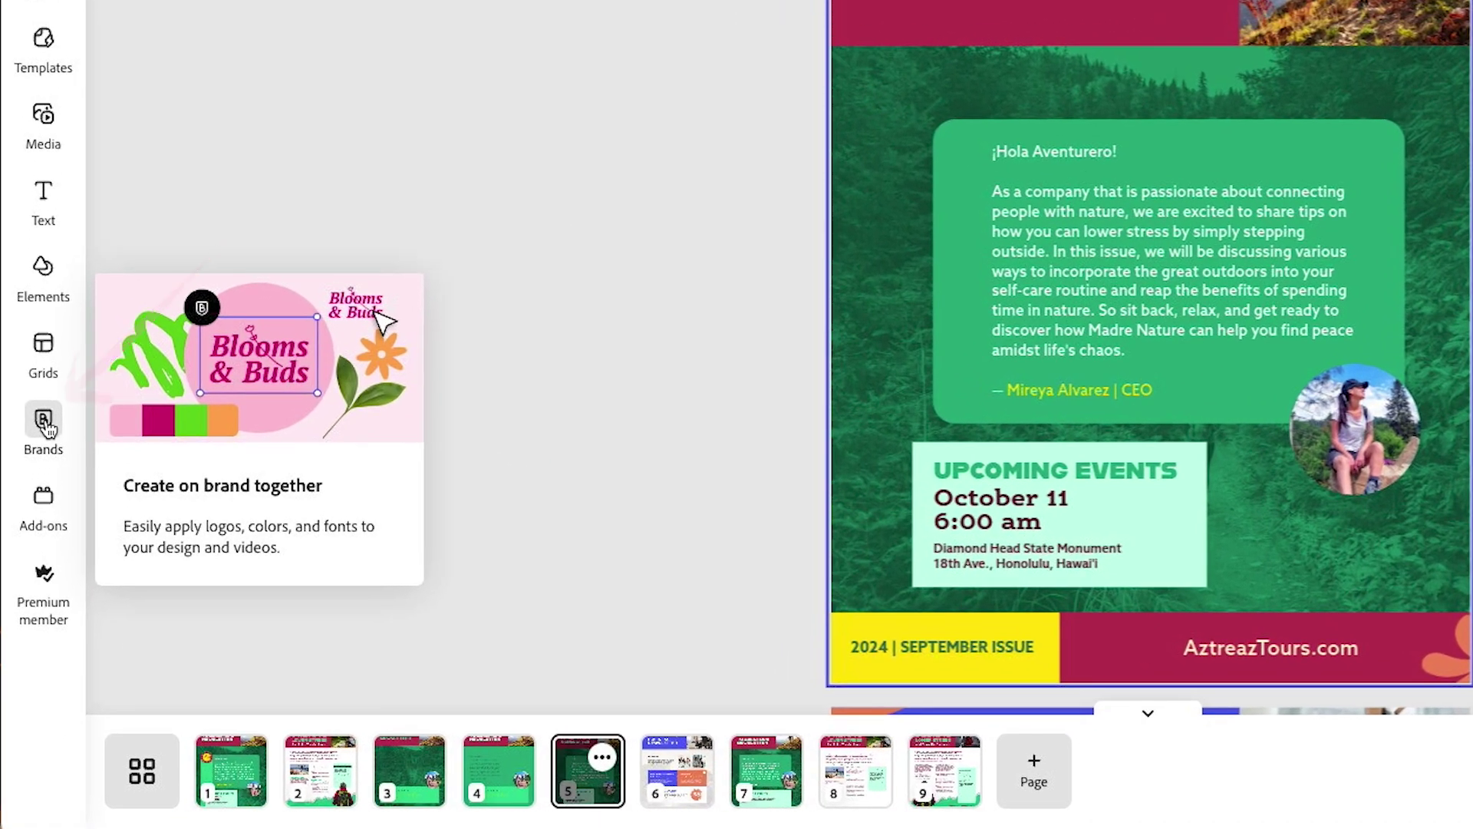
{"action": "left_click", "coordinate": [45, 424]}
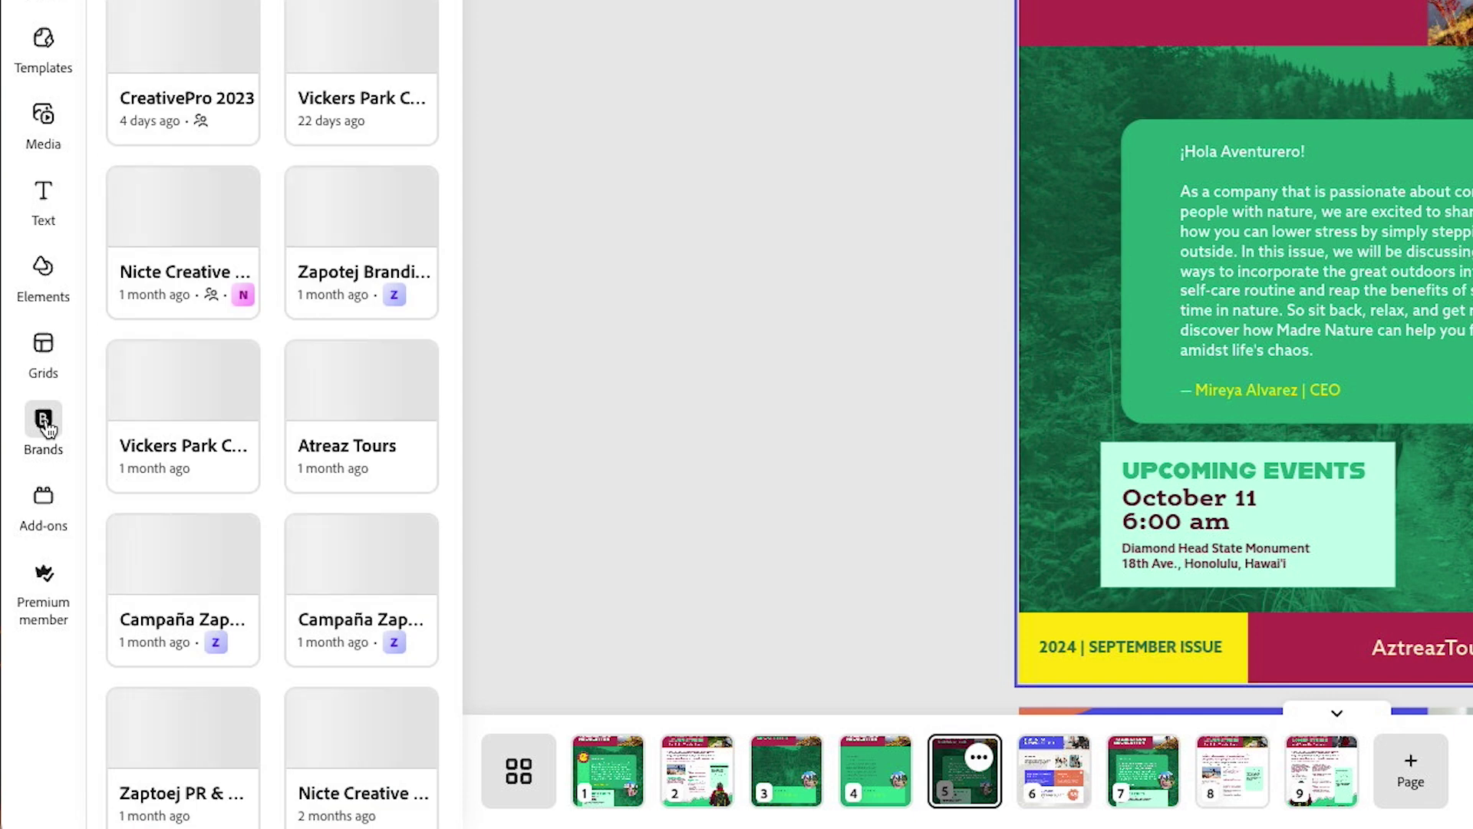
{"action": "left_click", "coordinate": [335, 382]}
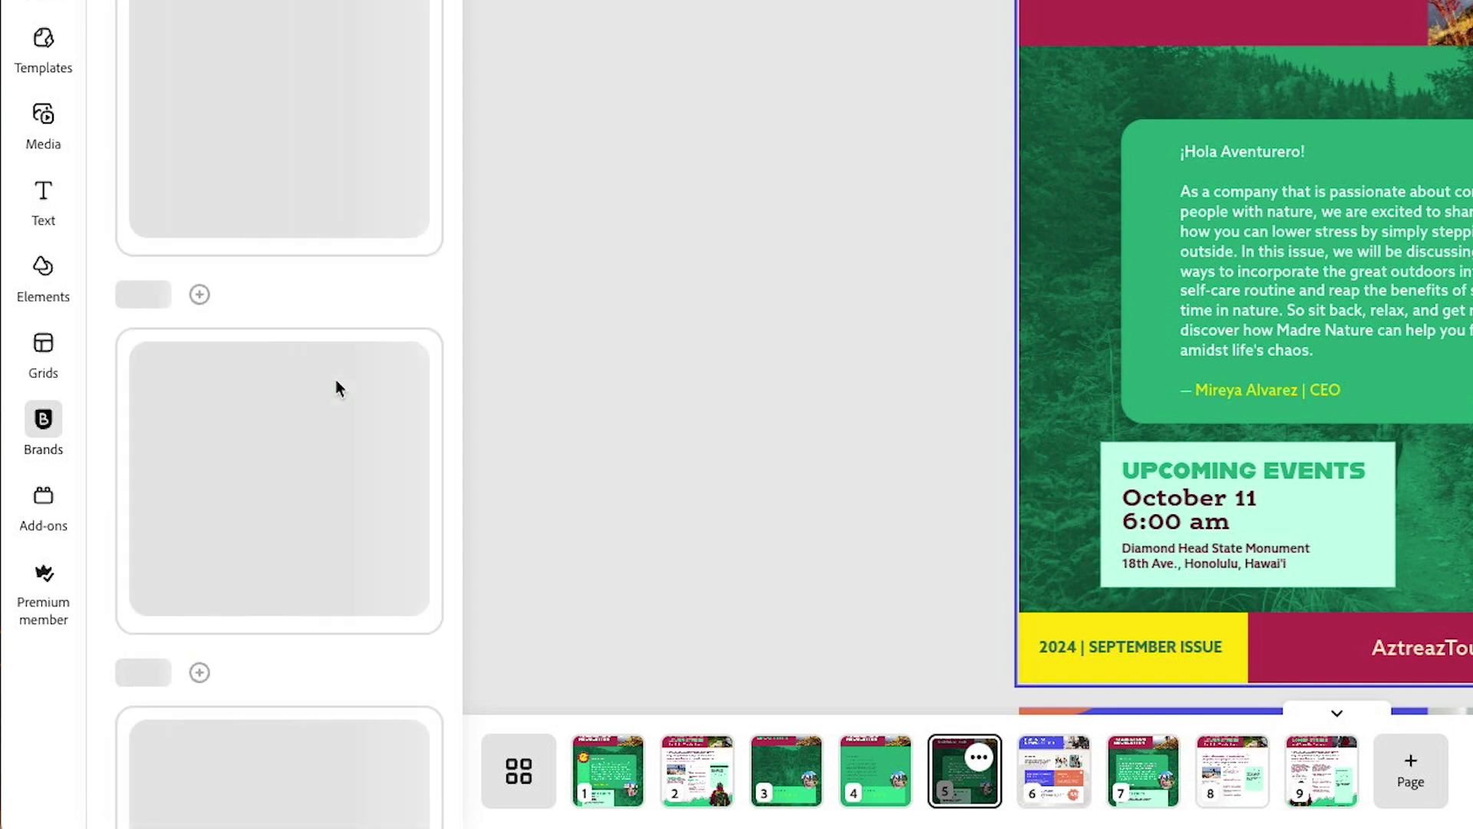
{"action": "scroll", "coordinate": [300, 431], "scroll_direction": "down", "scroll_amount": 10}
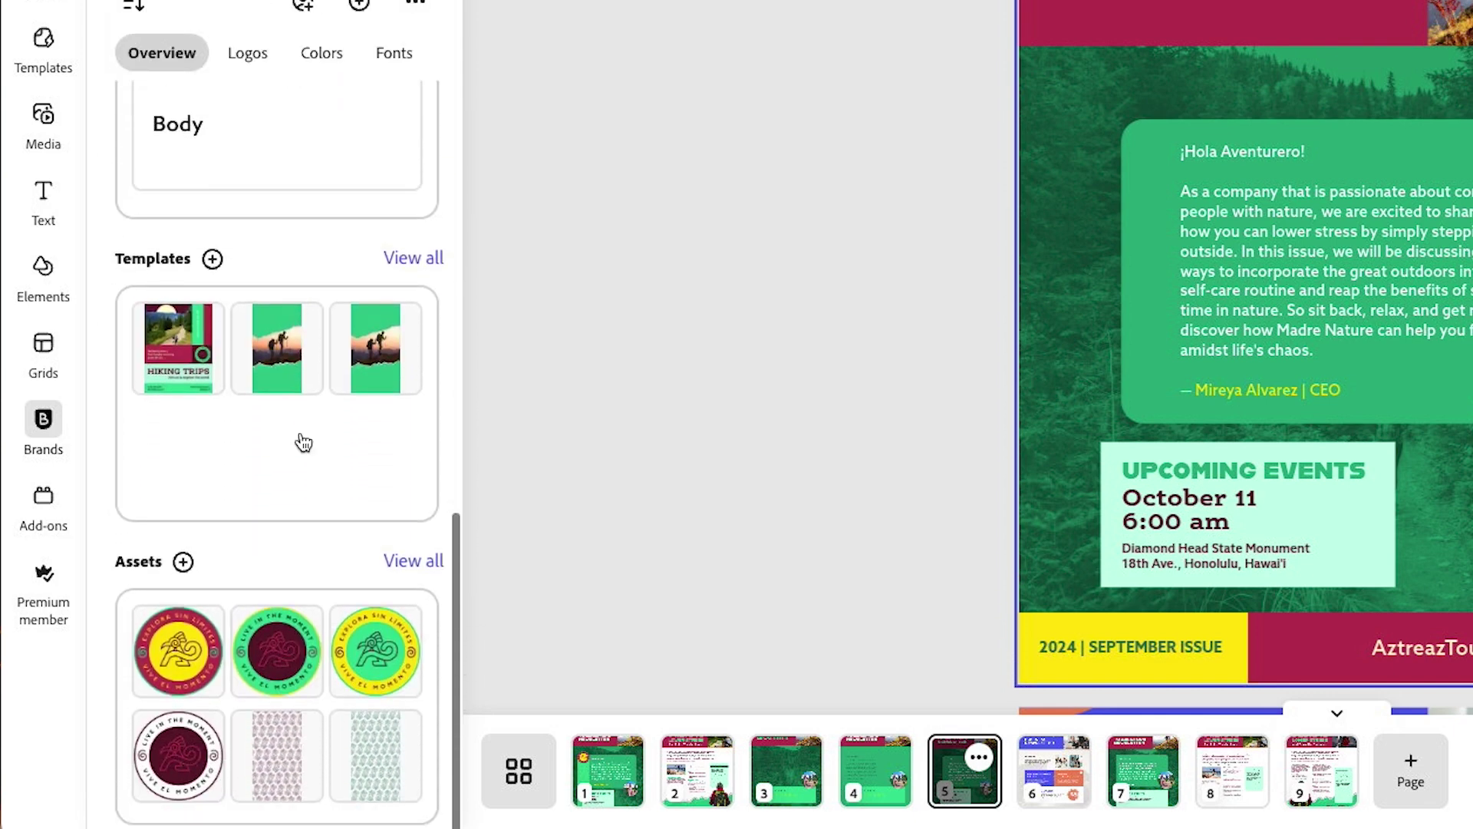
{"action": "mouse_move", "coordinate": [182, 681]}
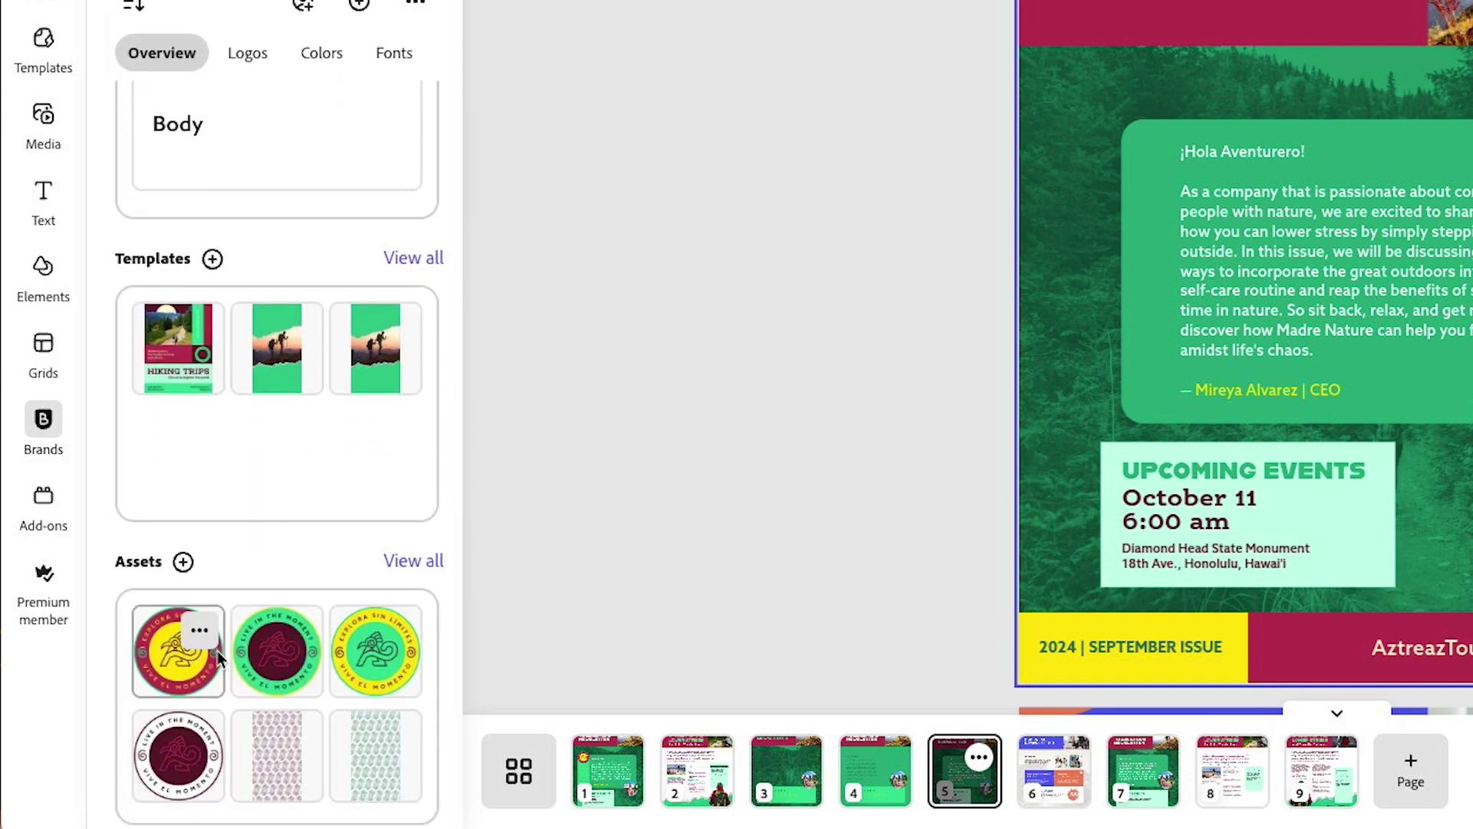
{"action": "left_click", "coordinate": [178, 661]}
{"action": "left_click", "coordinate": [711, 297]}
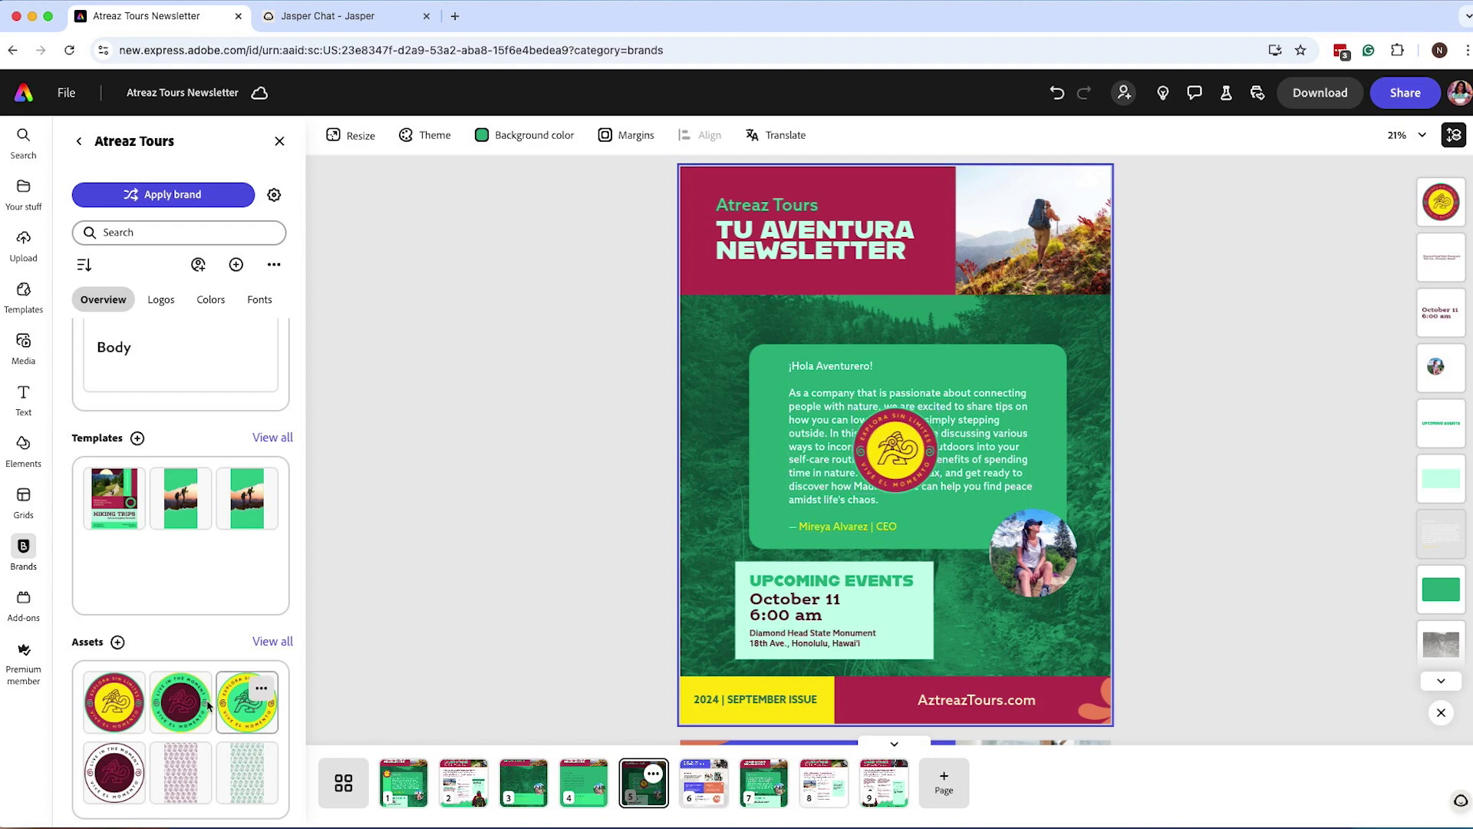
Add the brand pattern asset and stretch it into a tall strip along the card's left side
{"action": "left_click", "coordinate": [246, 777]}
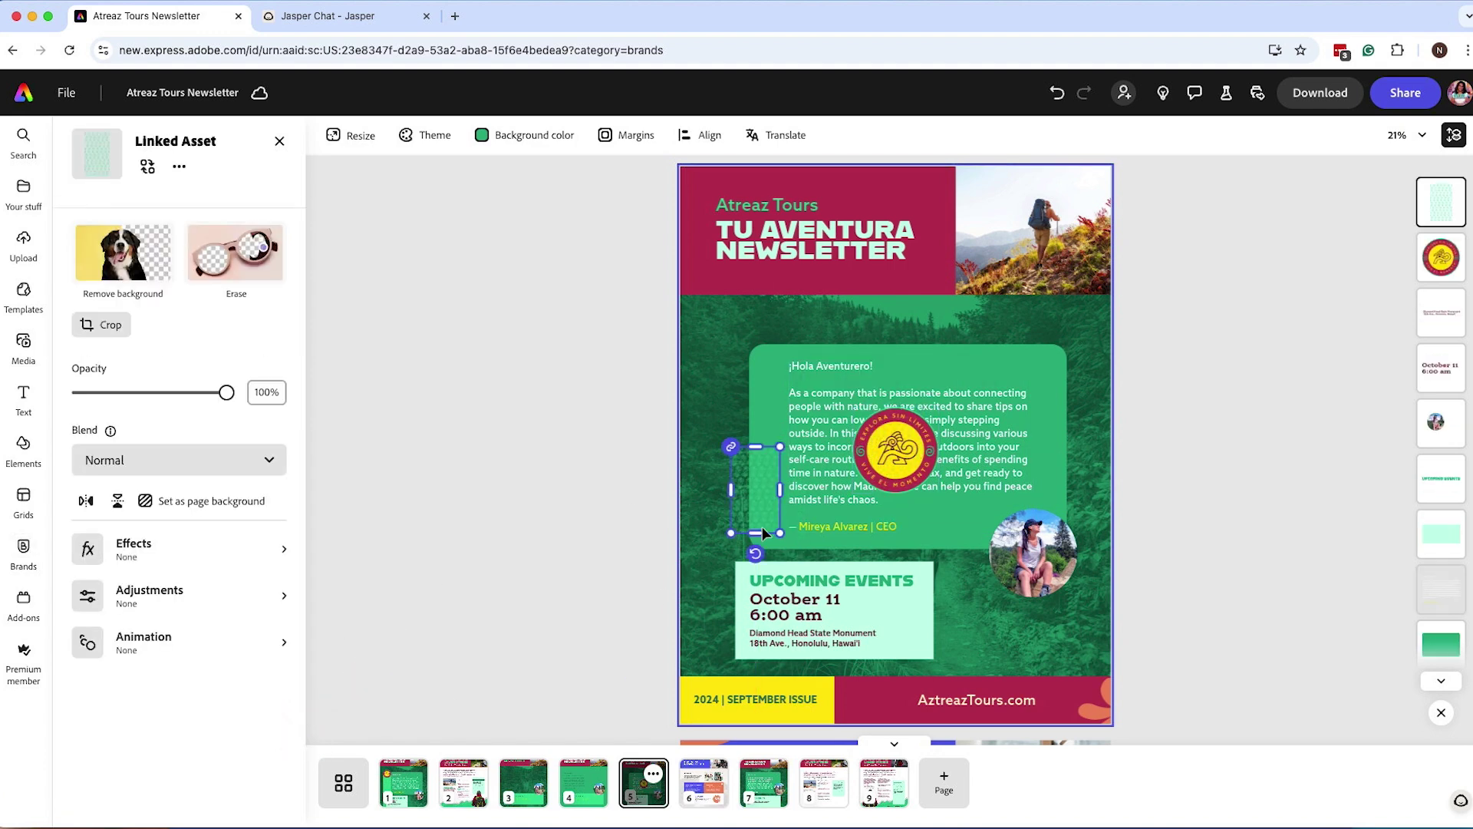
{"action": "left_click_drag", "start_coordinate": [755, 555], "coordinate": [748, 677]}
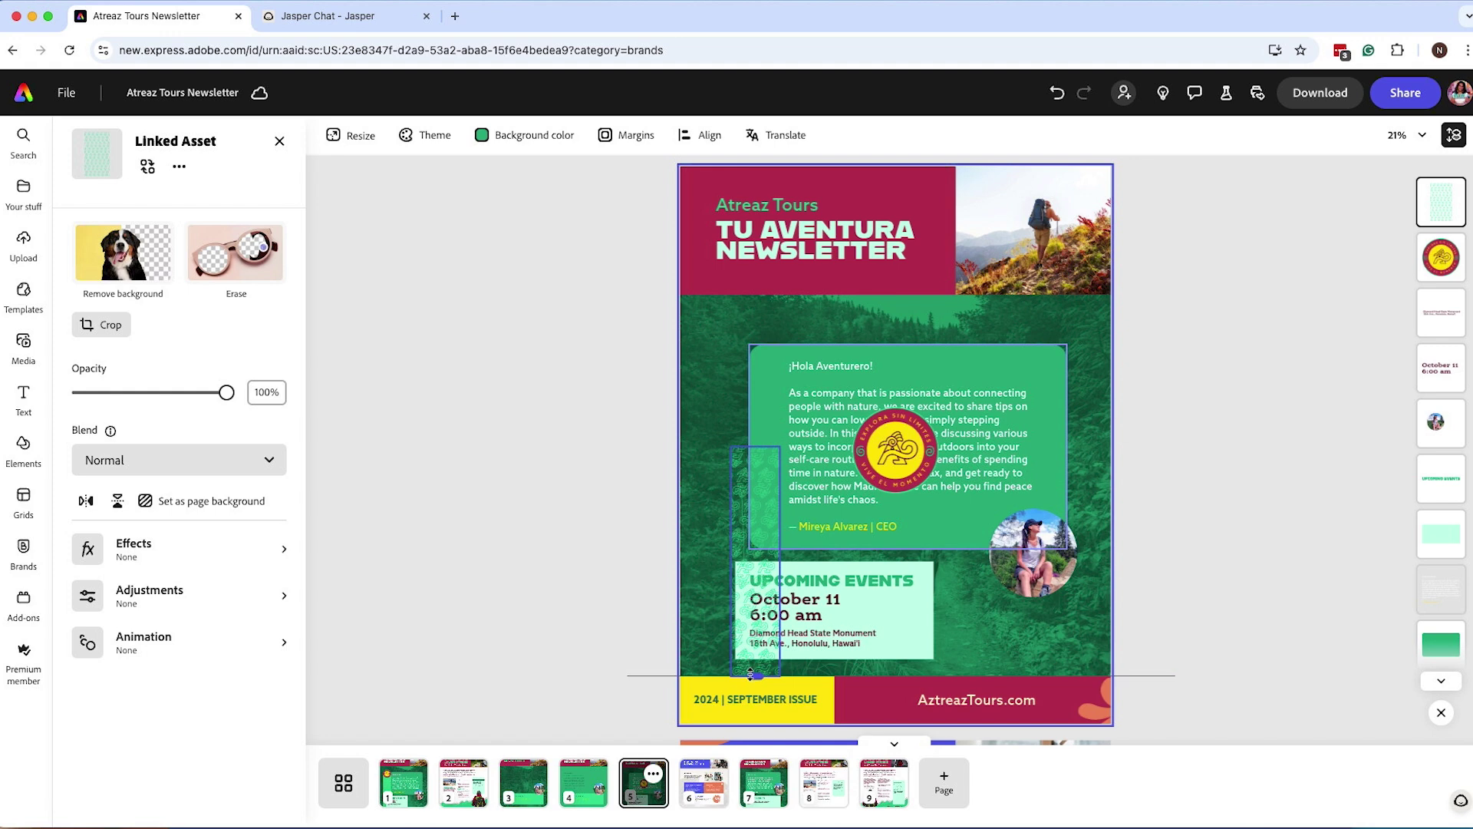
{"action": "left_click_drag", "start_coordinate": [728, 544], "coordinate": [721, 544]}
{"action": "left_click_drag", "start_coordinate": [749, 446], "coordinate": [745, 369]}
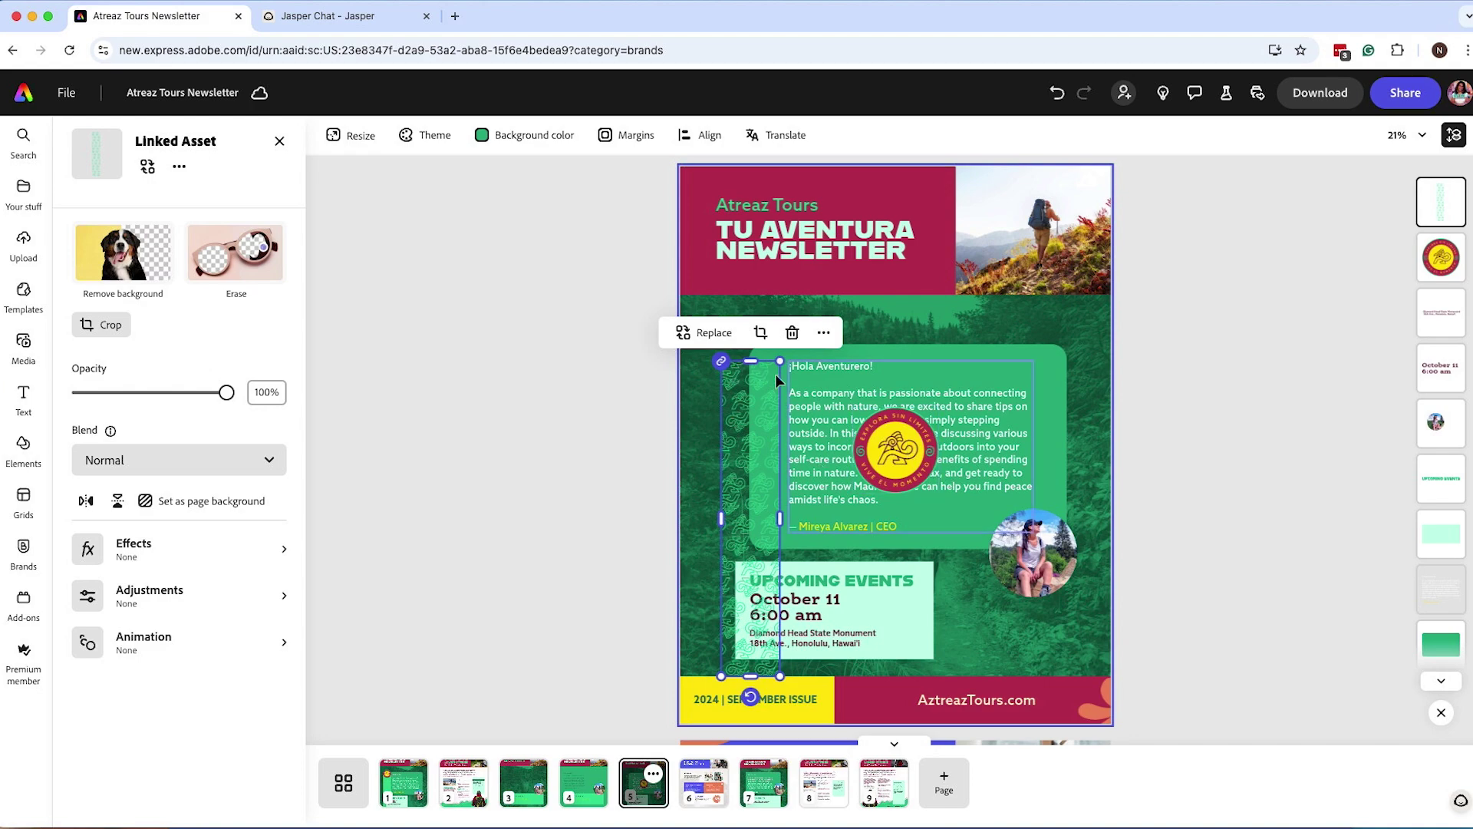
Add a narrow mint rectangle at the greeting's top-left and layer the patterned strip above it
{"action": "key", "text": "Escape"}
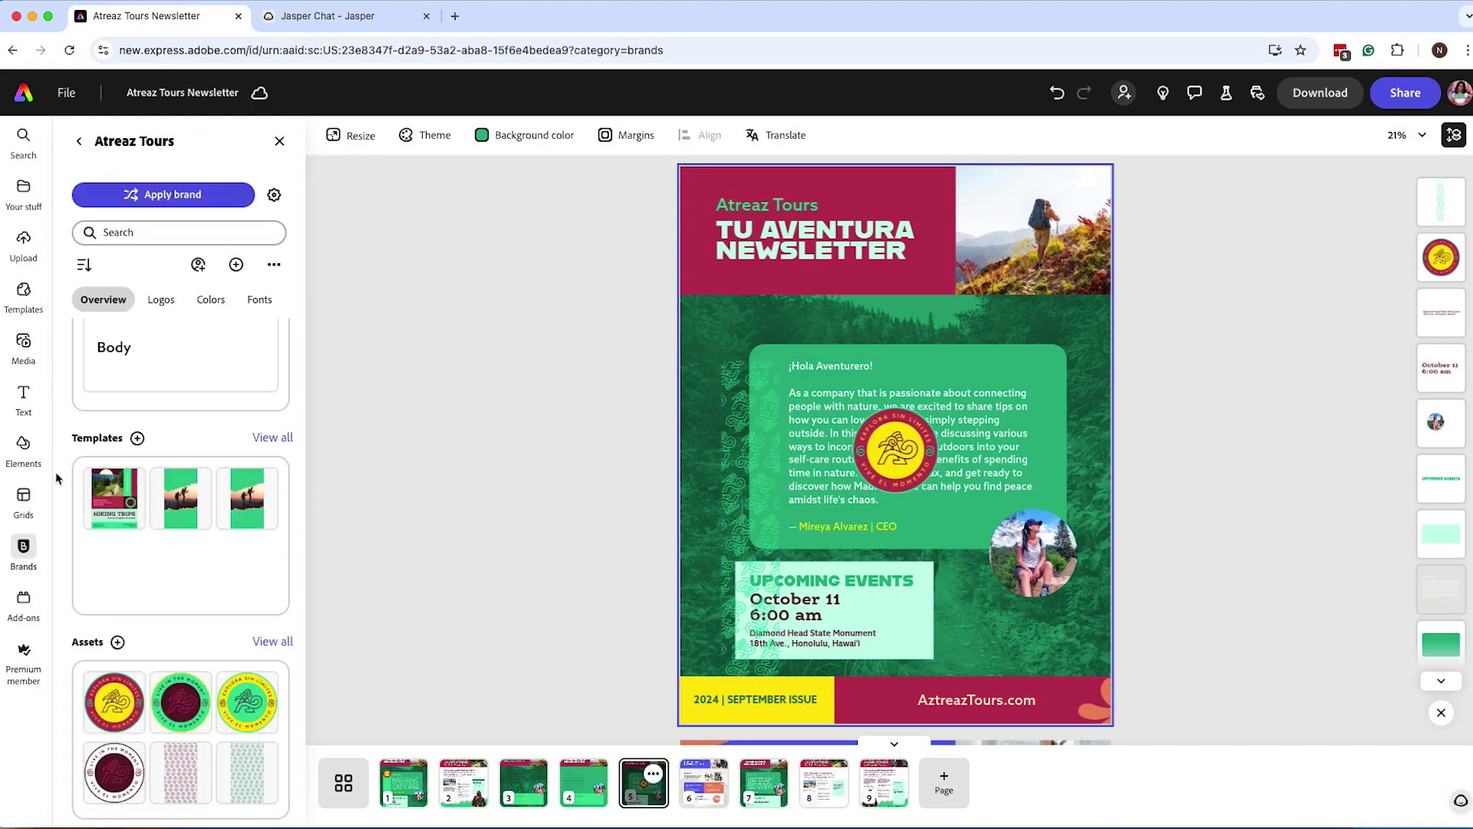
{"action": "left_click", "coordinate": [23, 443]}
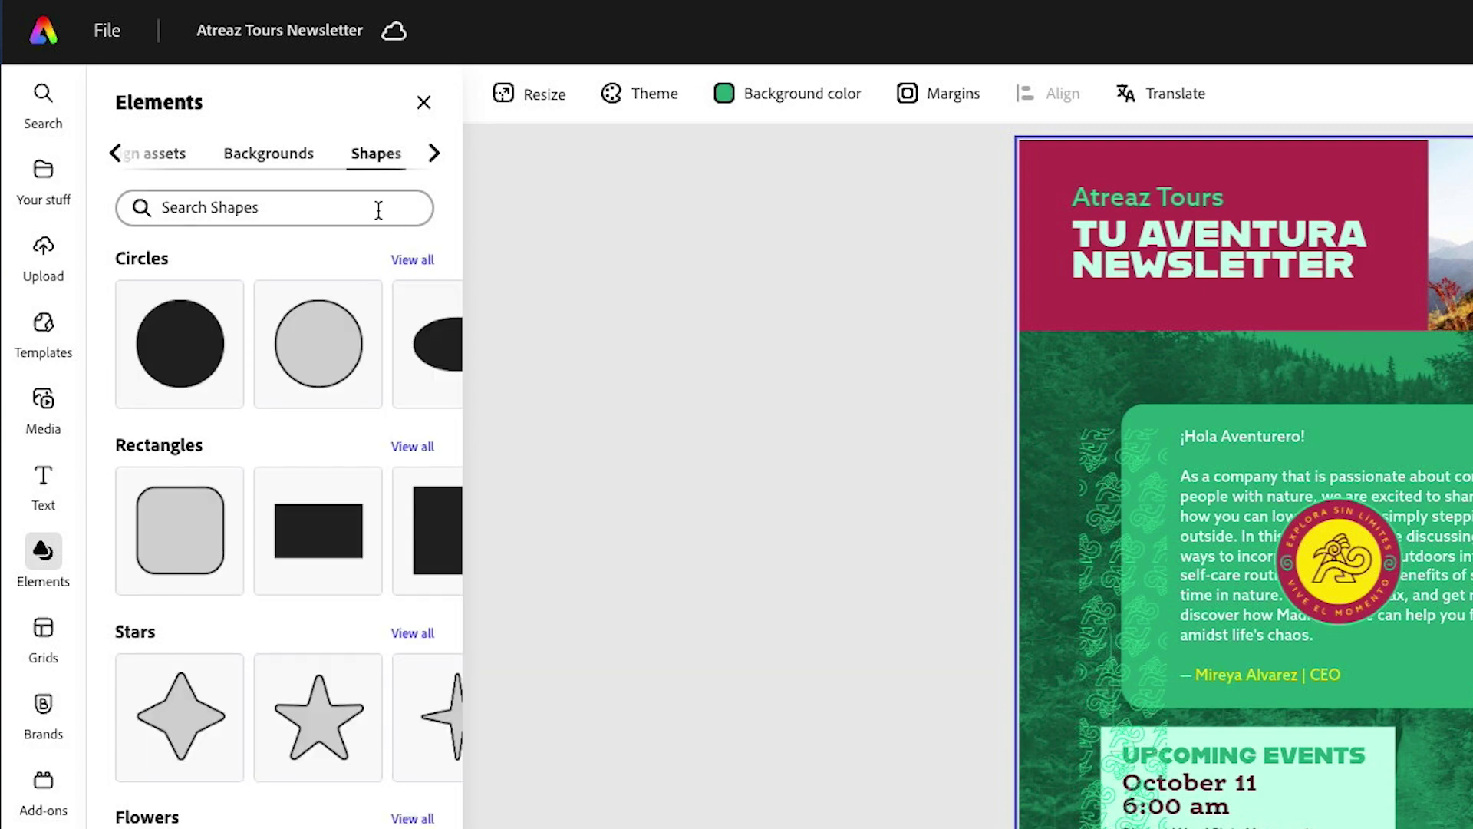
{"action": "left_click", "coordinate": [309, 522]}
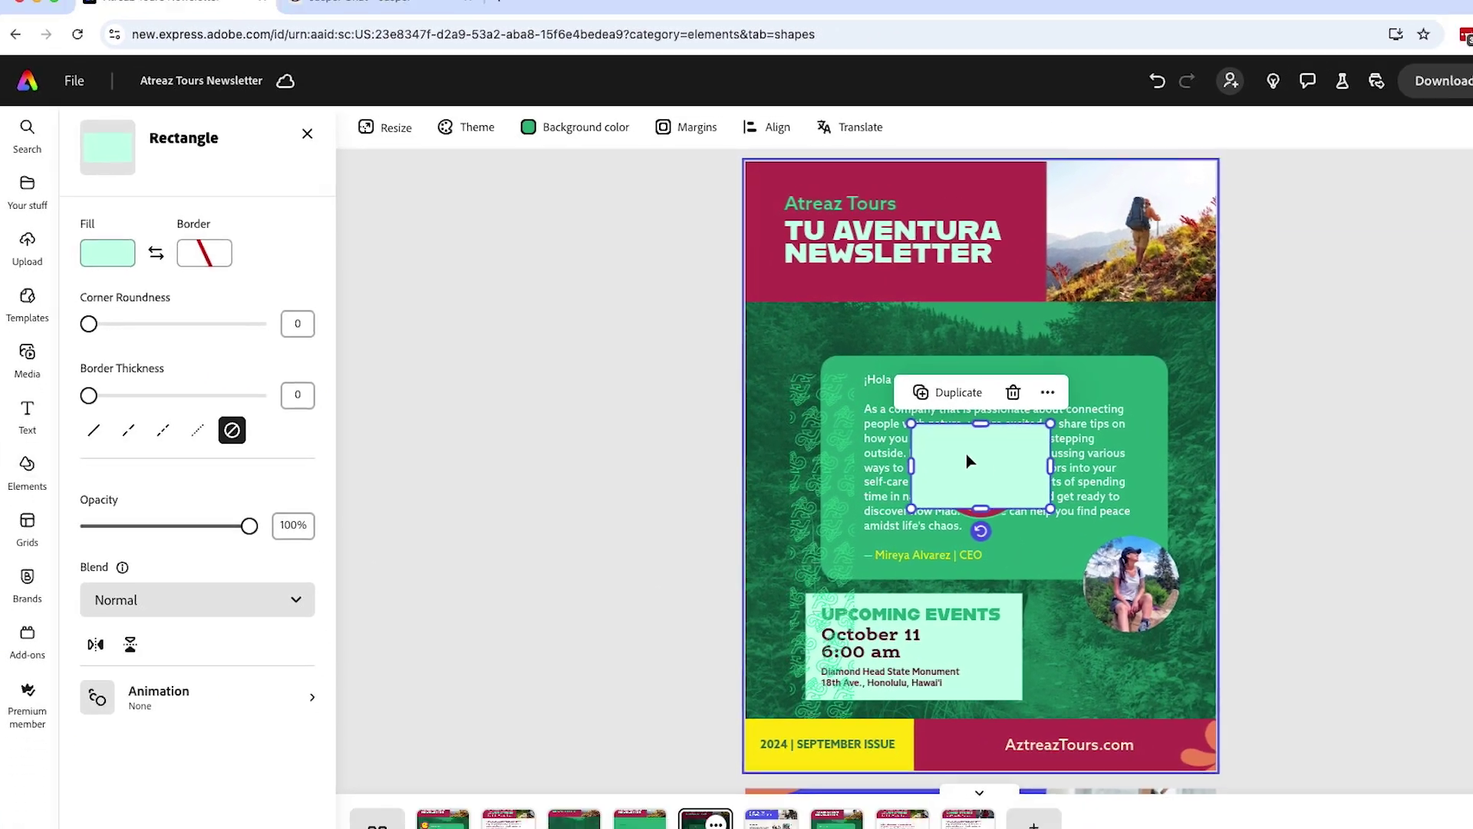
{"action": "left_click_drag", "start_coordinate": [1220, 522], "coordinate": [1067, 460]}
{"action": "left_click_drag", "start_coordinate": [850, 400], "coordinate": [751, 677]}
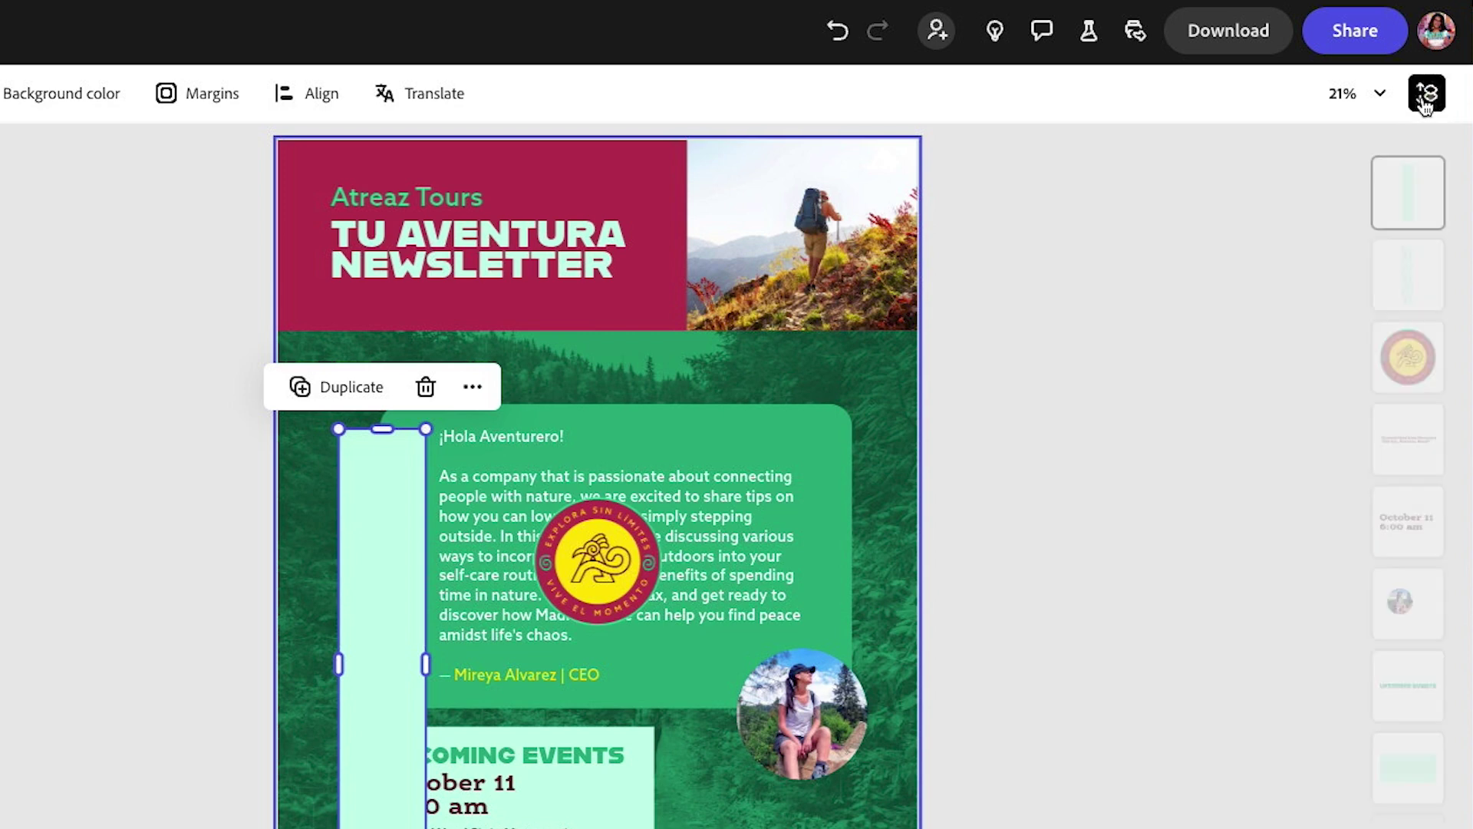
{"action": "left_click_drag", "start_coordinate": [1414, 176], "coordinate": [1410, 293]}
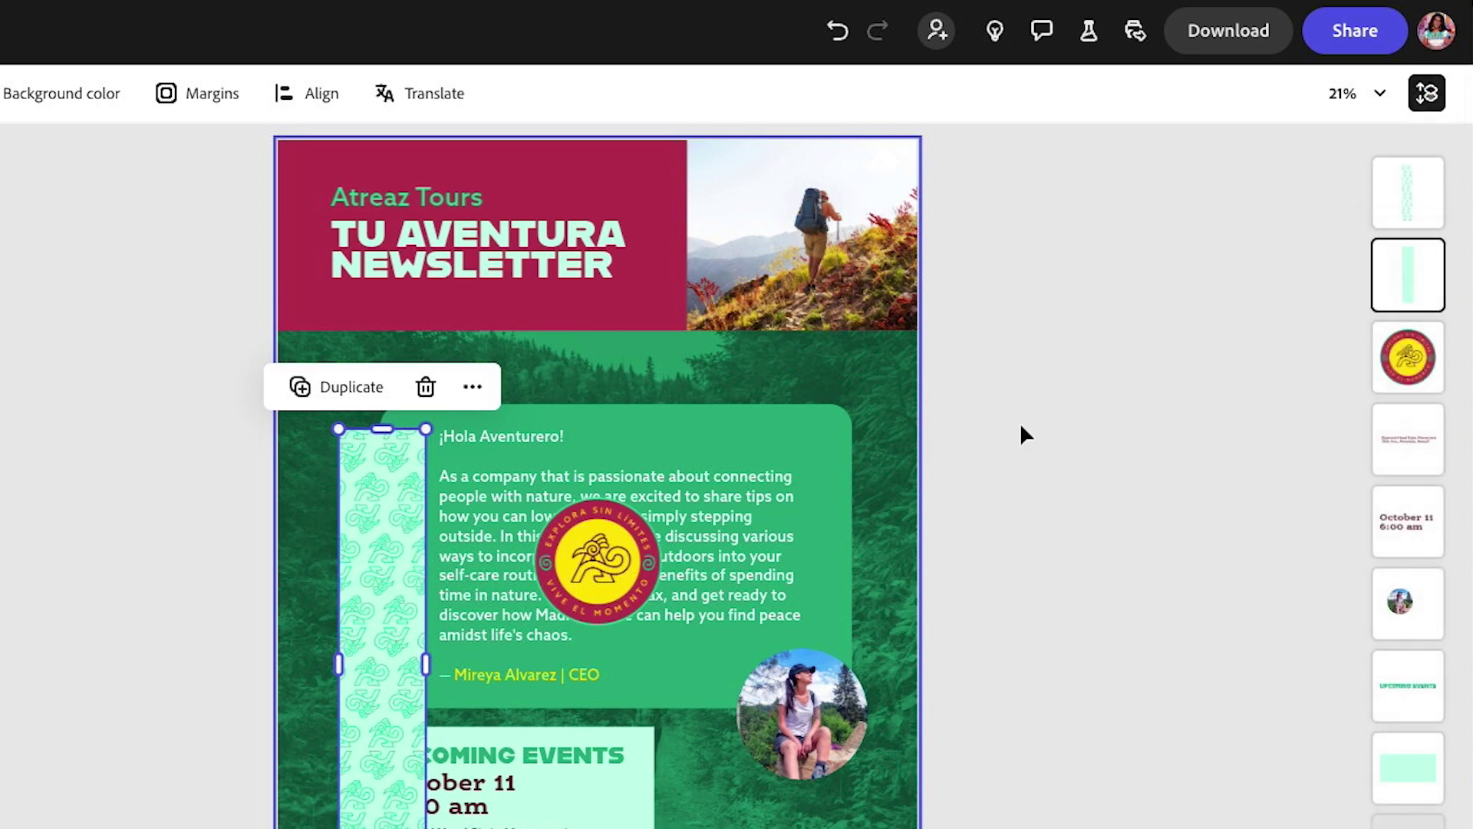
{"action": "left_click", "coordinate": [131, 539]}
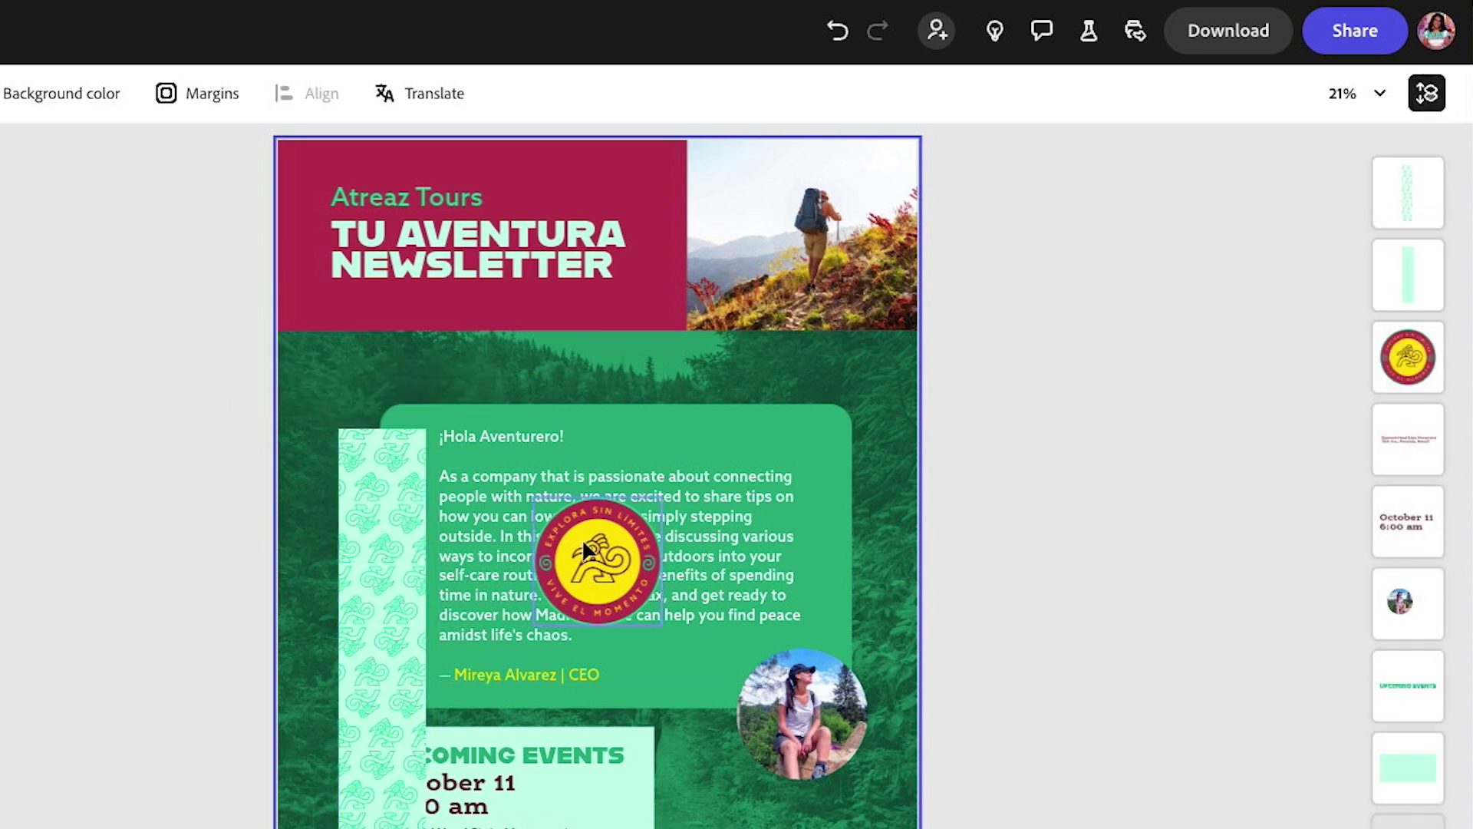
Shrink the logo badge and bring it to the front of the layer stack
{"action": "left_click", "coordinate": [583, 542]}
{"action": "left_click_drag", "start_coordinate": [662, 498], "coordinate": [389, 420]}
{"action": "left_click_drag", "start_coordinate": [1408, 357], "coordinate": [1408, 196]}
{"action": "left_click", "coordinate": [1136, 409]}
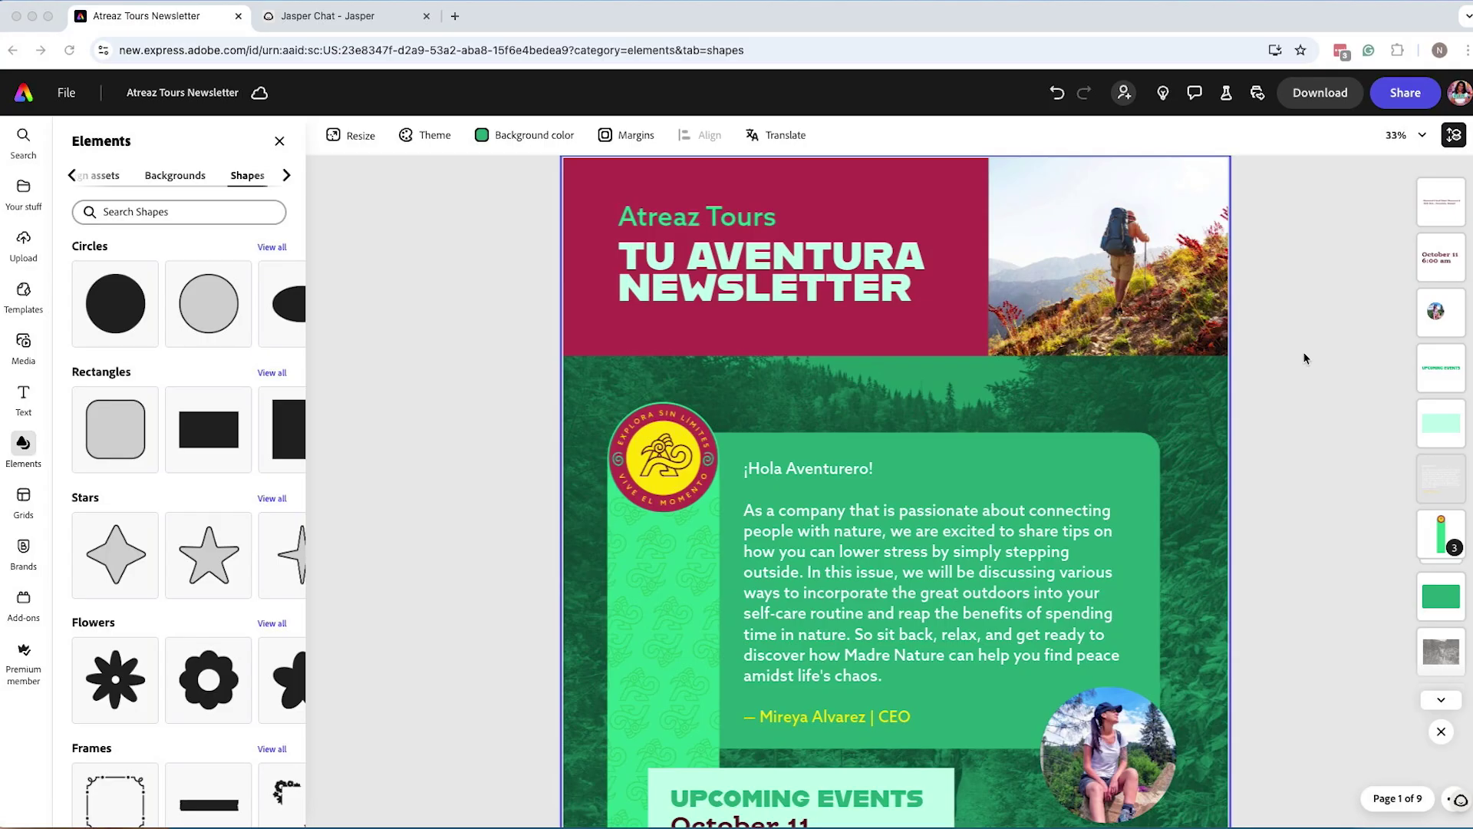
{"action": "scroll", "coordinate": [1304, 357], "scroll_direction": "down", "scroll_amount": 4}
{"action": "scroll", "coordinate": [1305, 358], "scroll_direction": "down", "scroll_amount": 2}
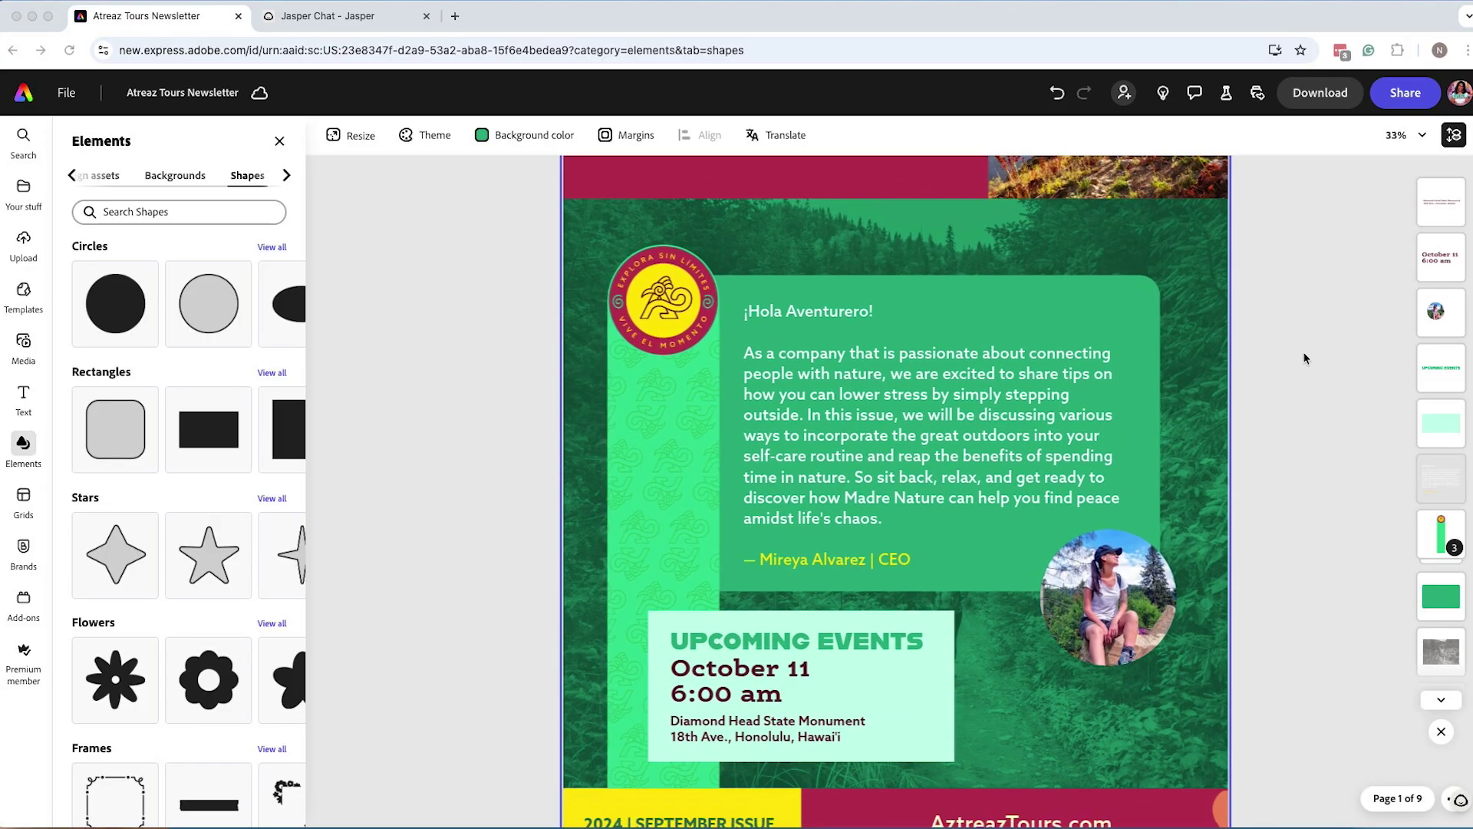
{"action": "scroll", "coordinate": [1304, 358], "scroll_direction": "down", "scroll_amount": 1}
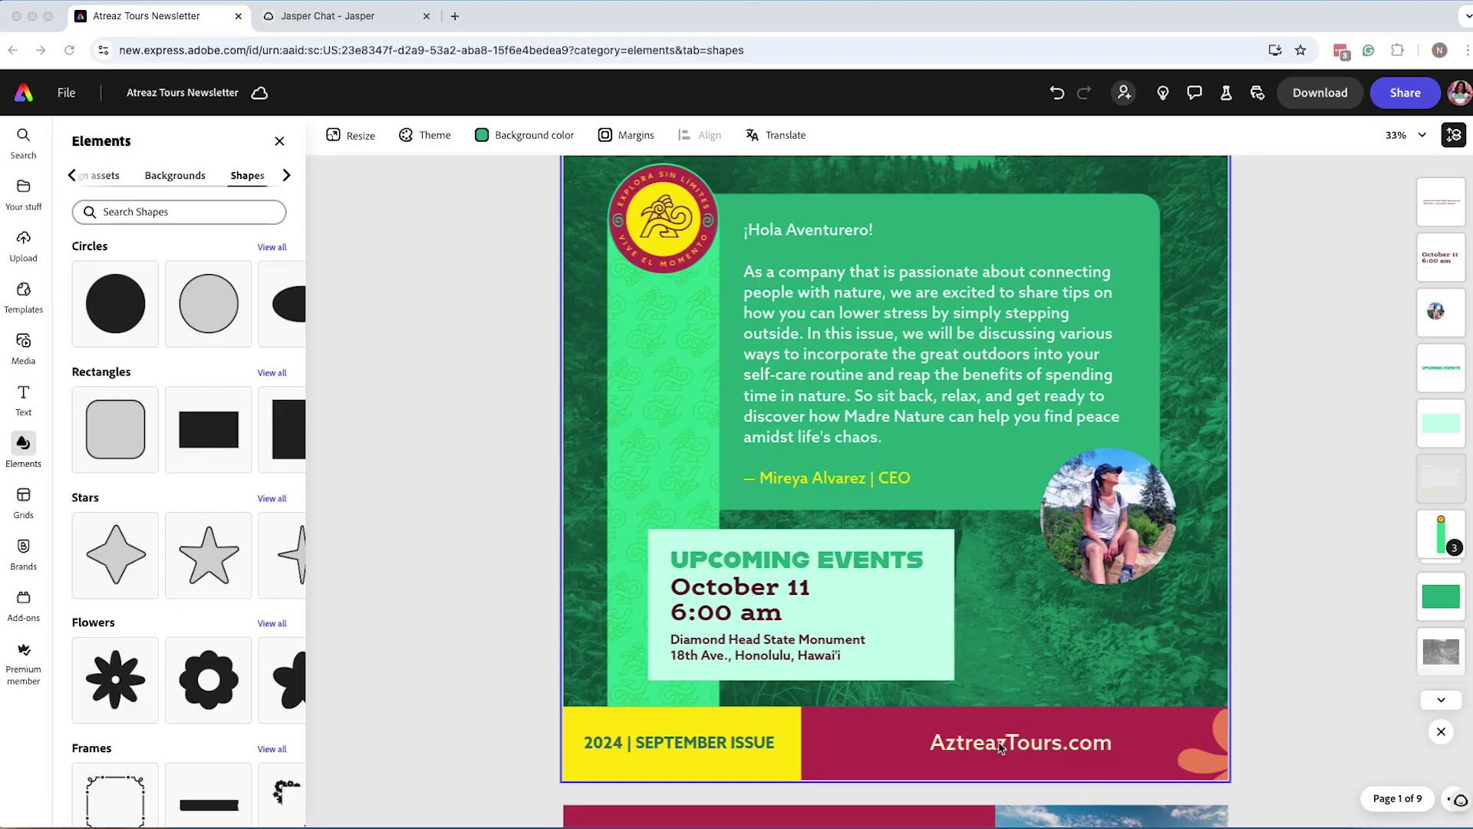
{"action": "scroll", "coordinate": [1001, 747], "scroll_direction": "down", "scroll_amount": 8}
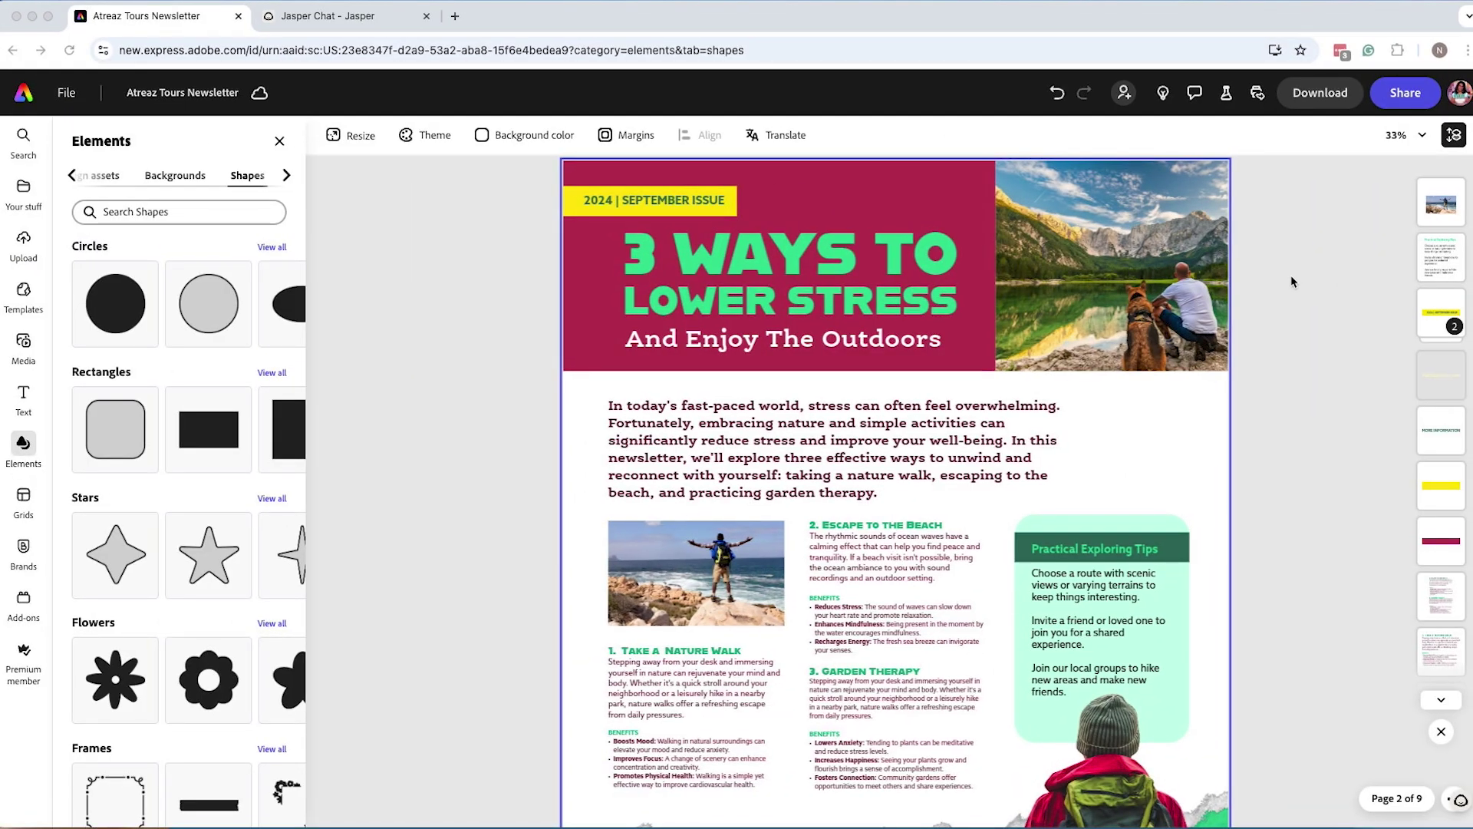
{"action": "scroll", "coordinate": [1263, 293], "scroll_direction": "down", "scroll_amount": 3}
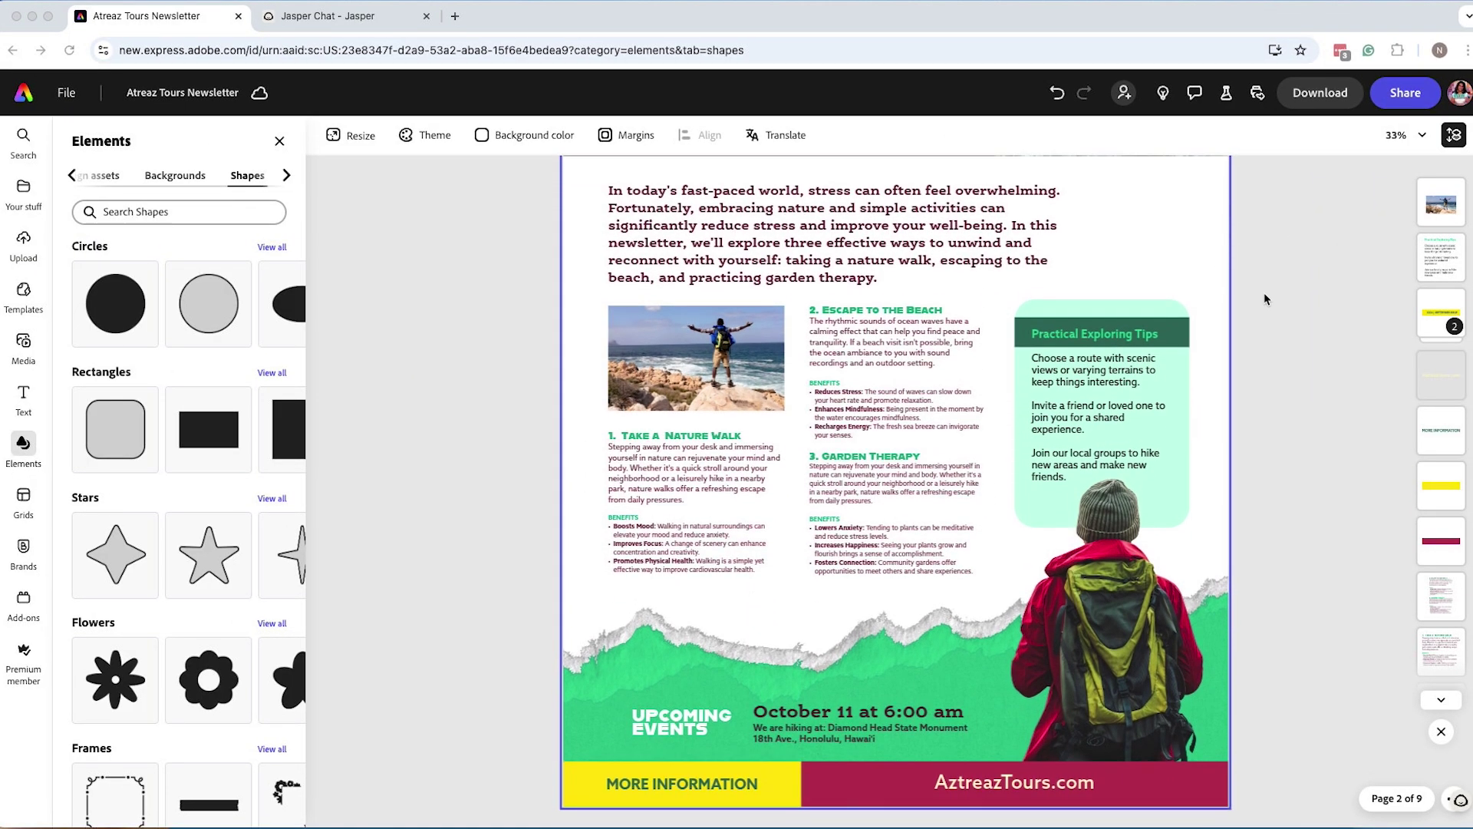
{"action": "scroll", "coordinate": [1265, 298], "scroll_direction": "up", "scroll_amount": 1}
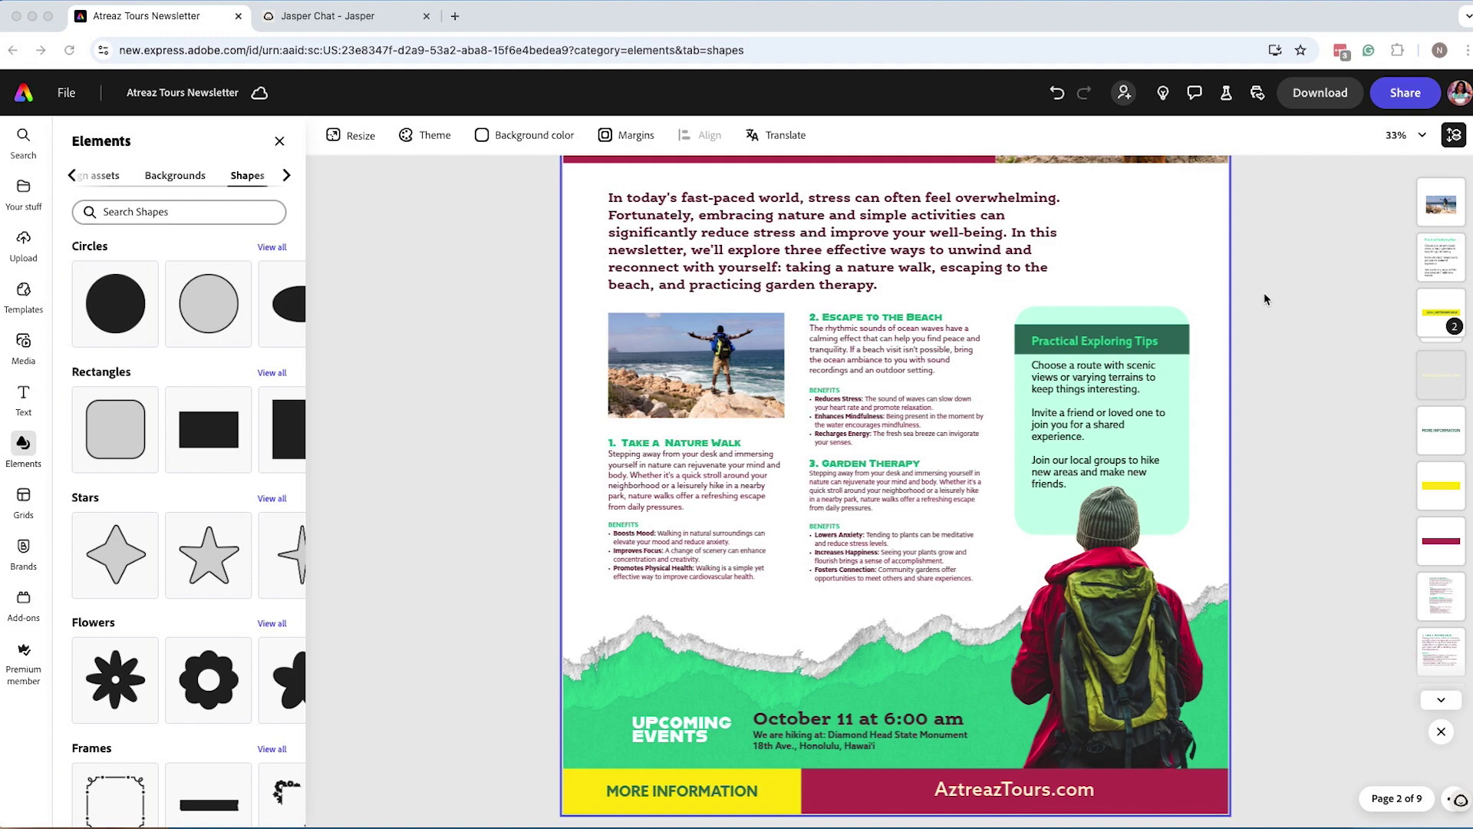
{"action": "scroll", "coordinate": [1264, 292], "scroll_direction": "up", "scroll_amount": 15}
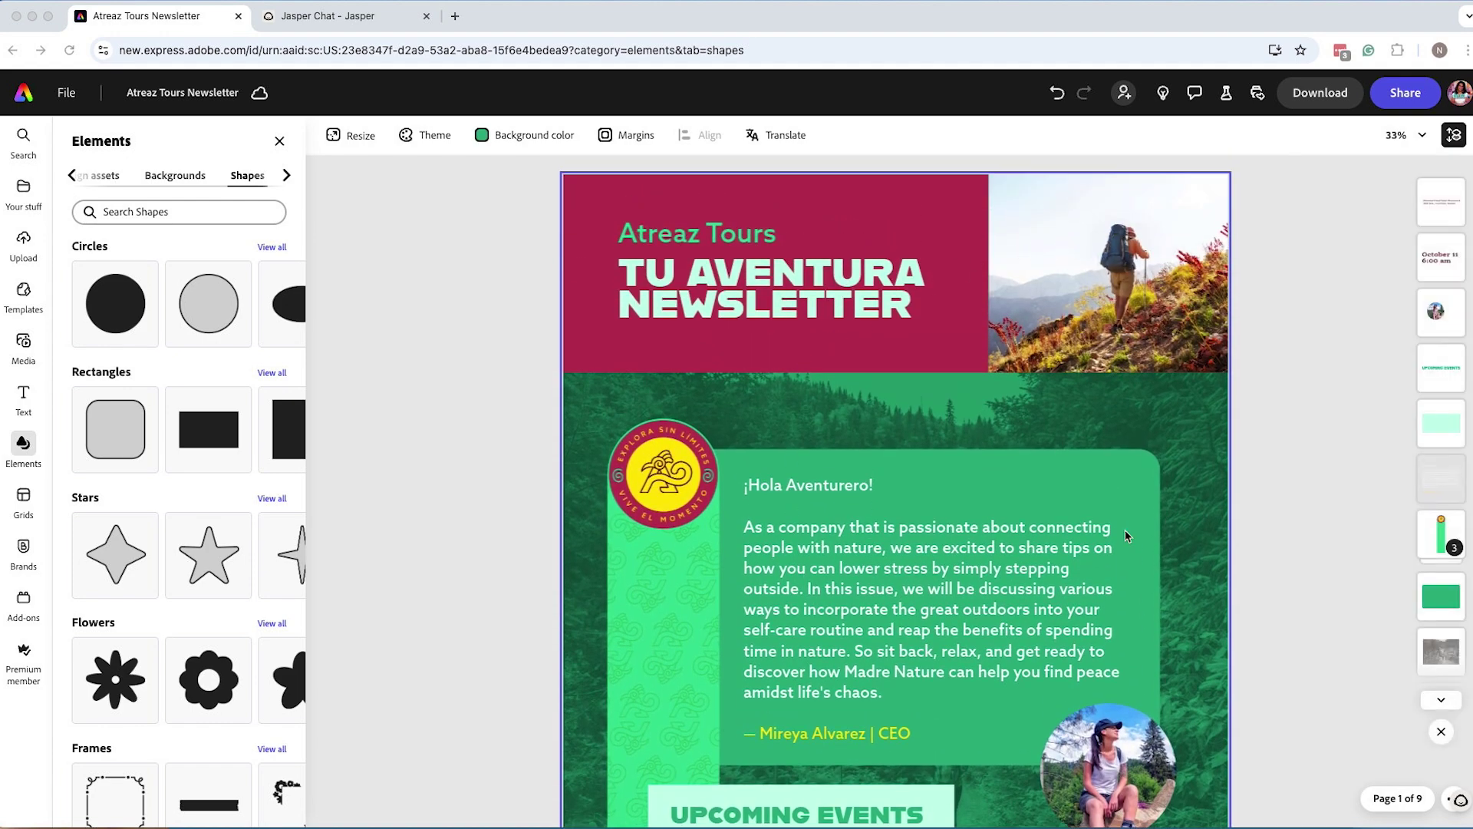
Duplicate the first page from the page thumbnails
{"action": "left_click", "coordinate": [1397, 799]}
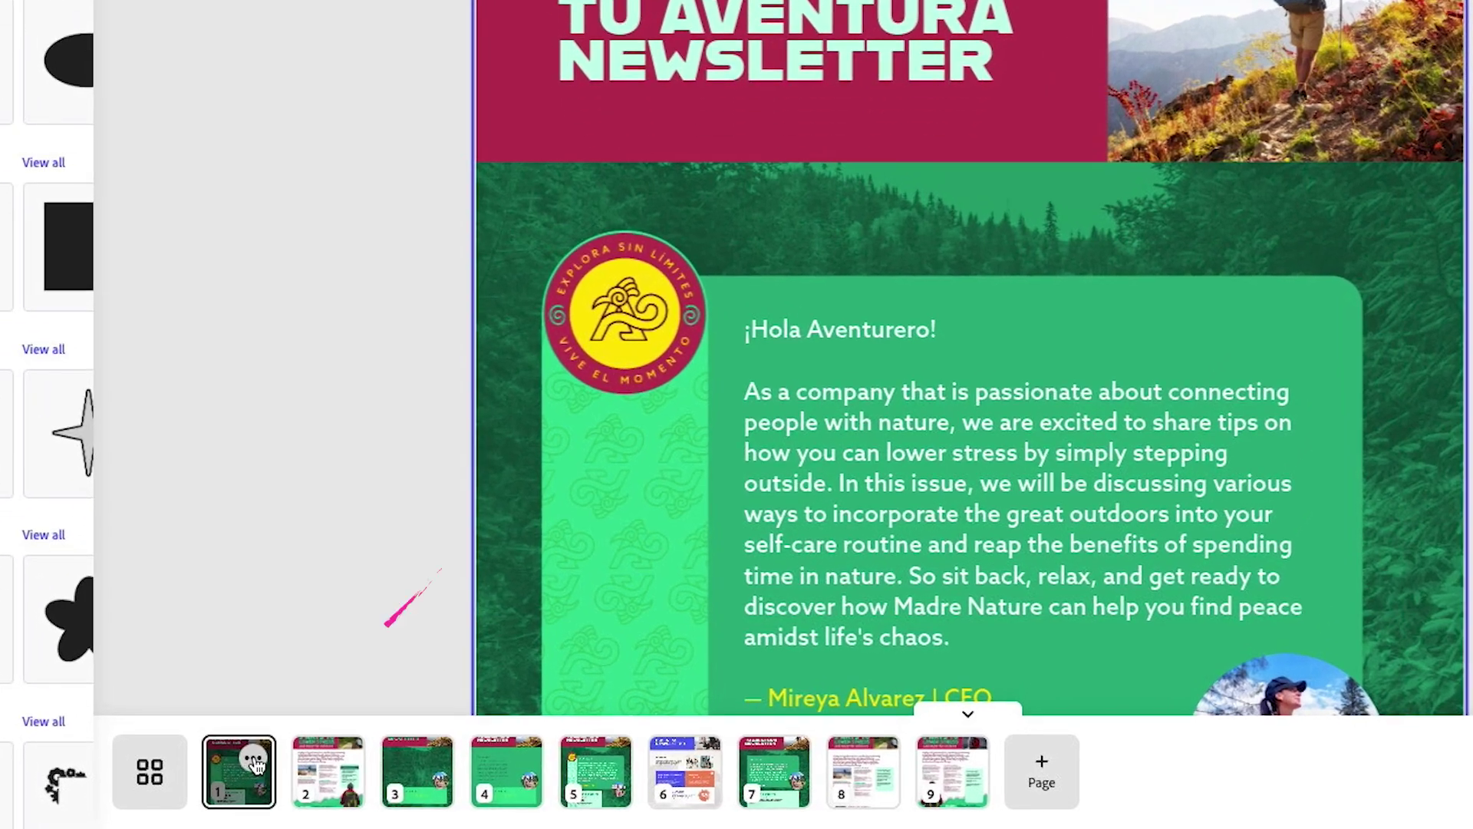
{"action": "left_click", "coordinate": [254, 761]}
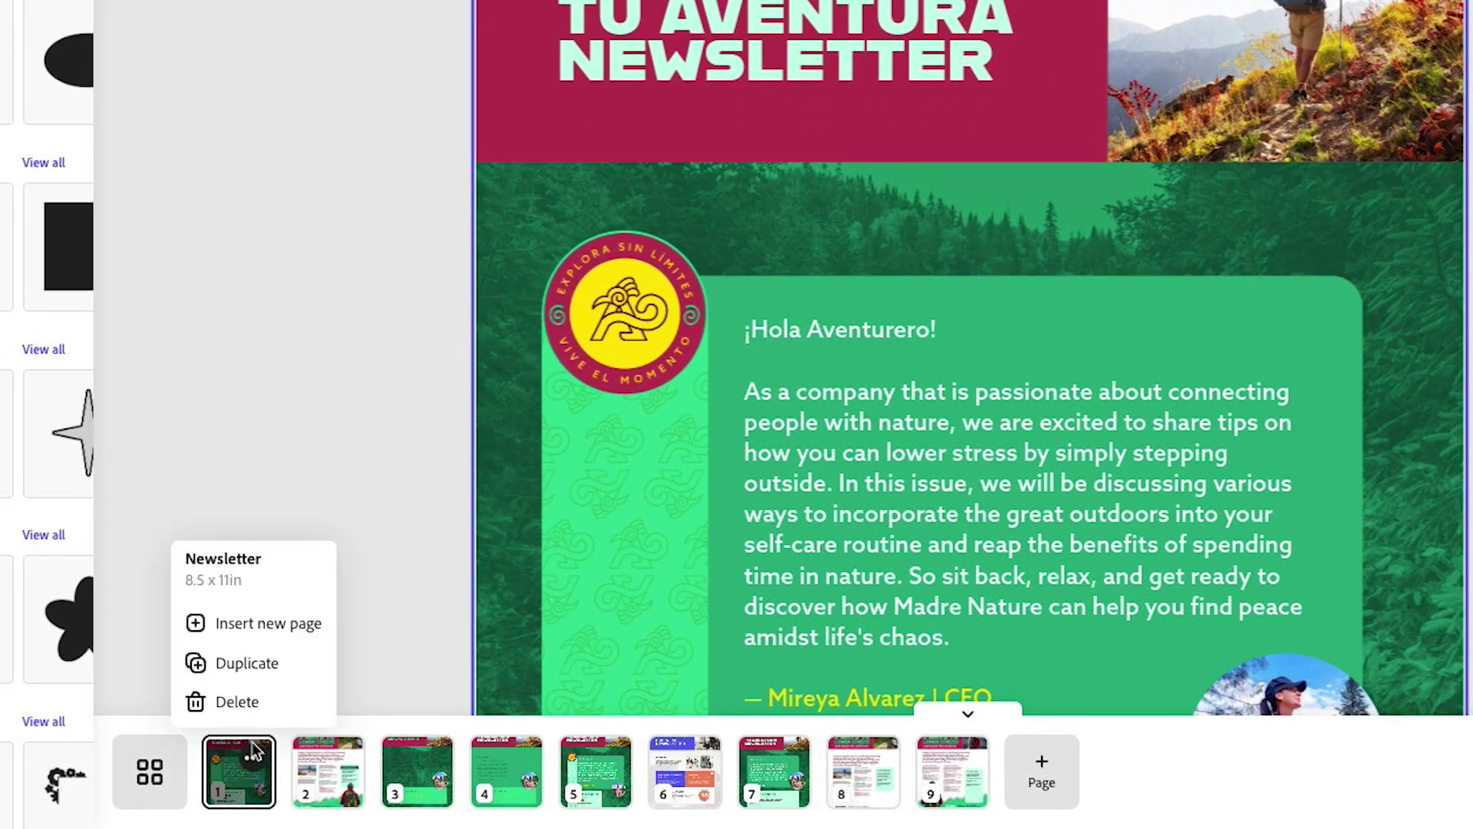
{"action": "left_click", "coordinate": [258, 670]}
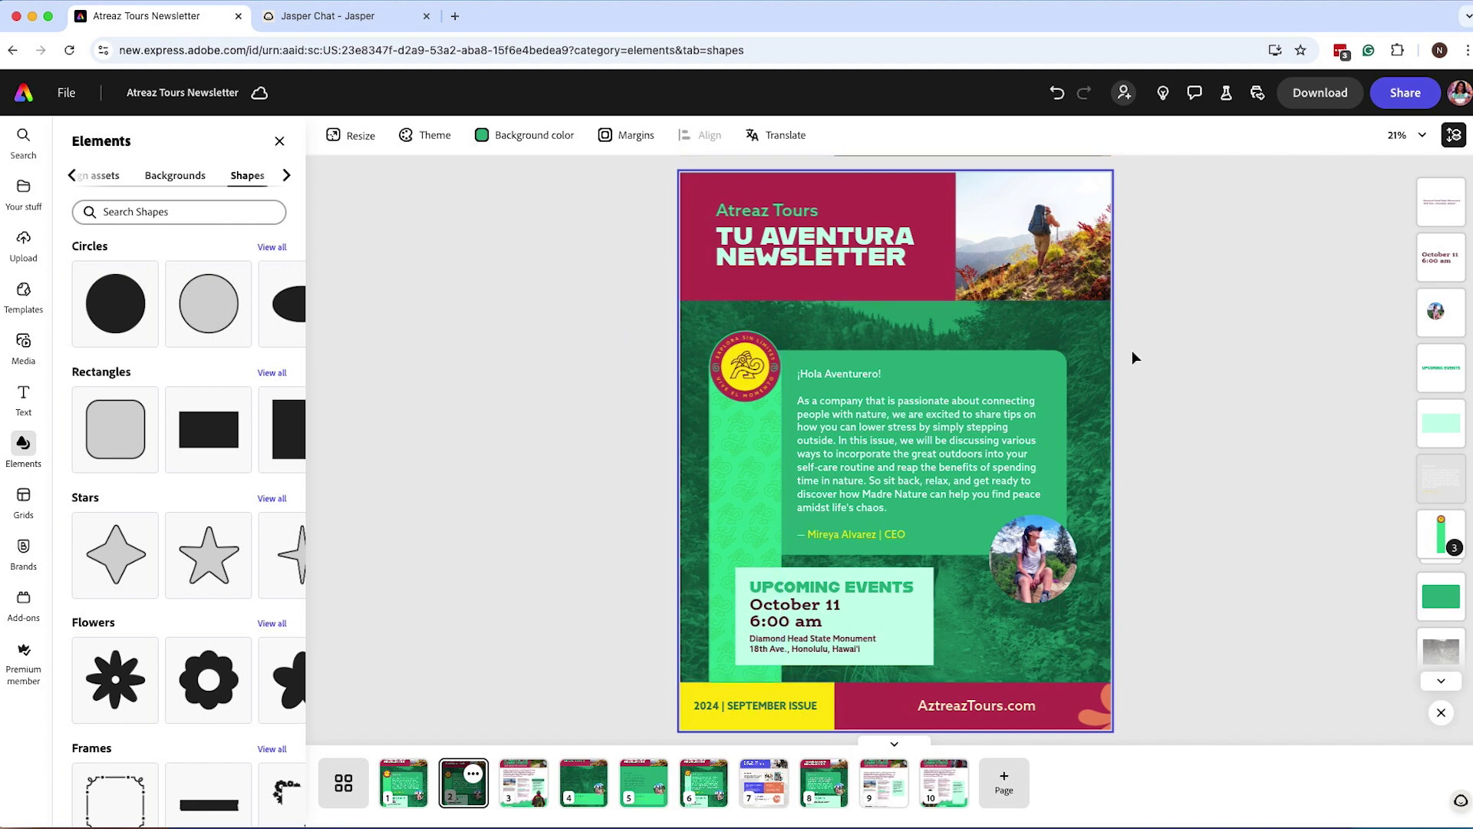
Delete the forest background photo on the copy and set the page background to white
{"action": "left_click", "coordinate": [829, 320]}
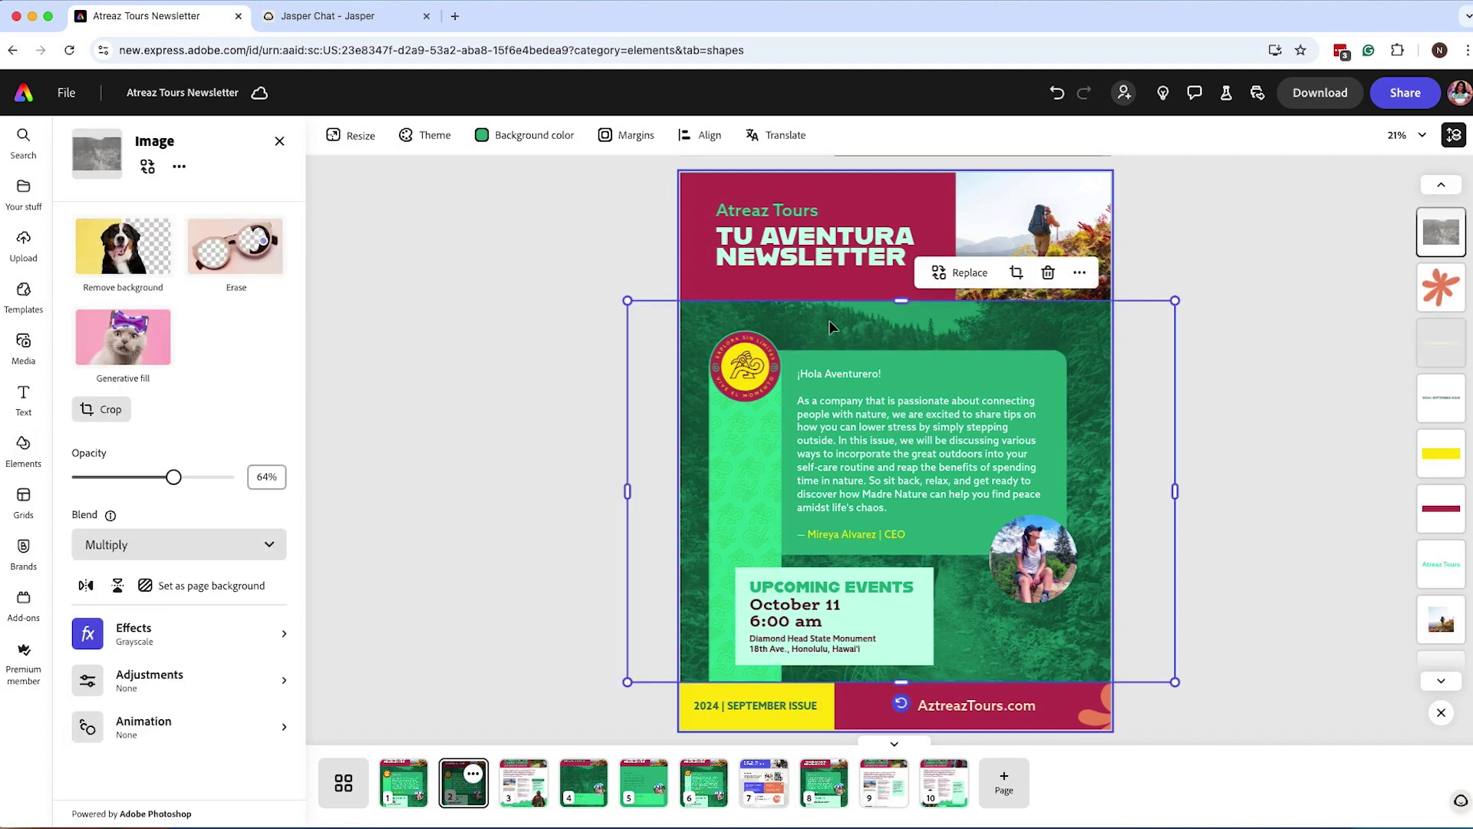
{"action": "key", "text": "Delete"}
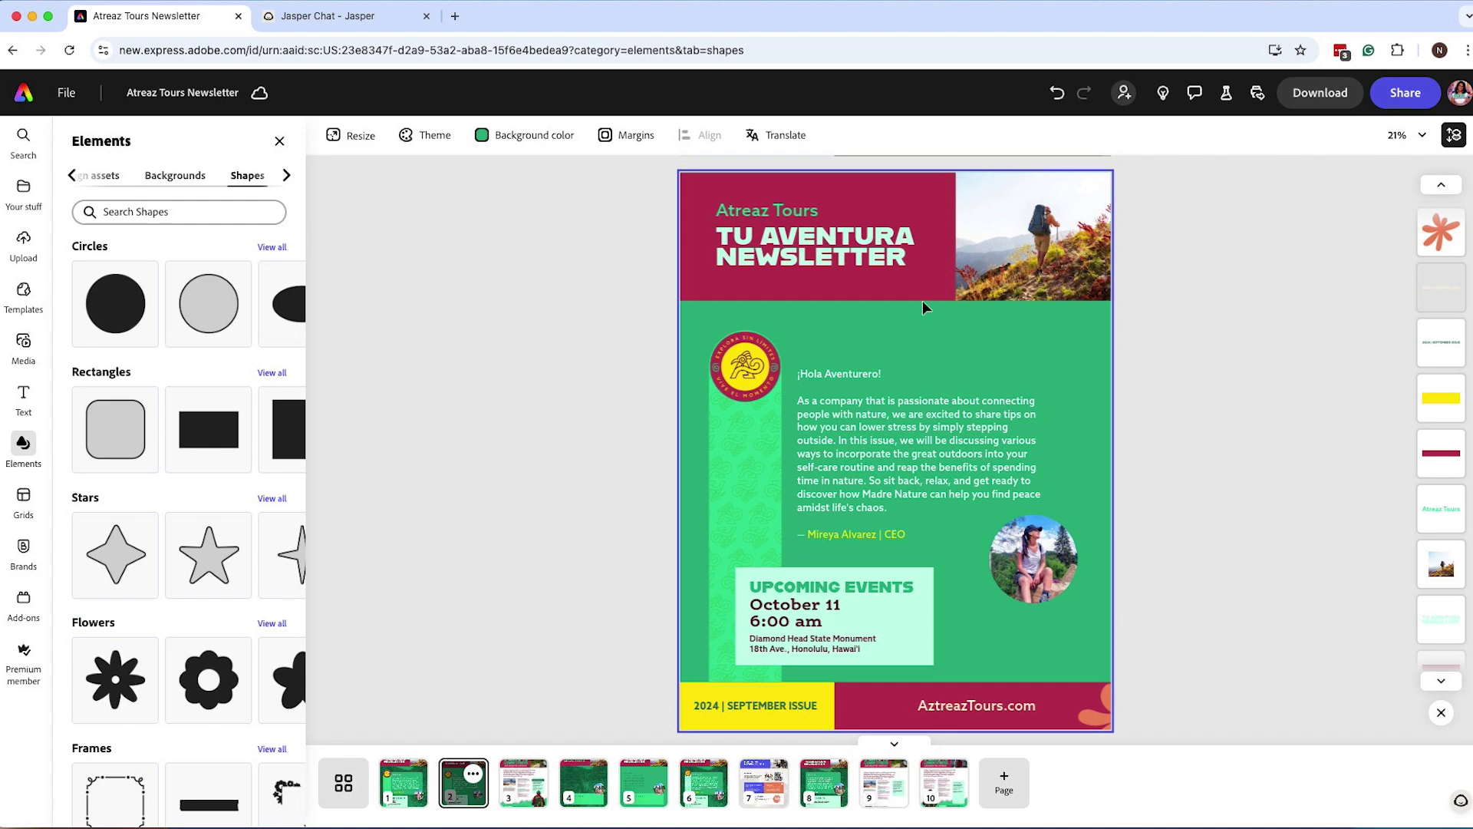
{"action": "left_click", "coordinate": [518, 136]}
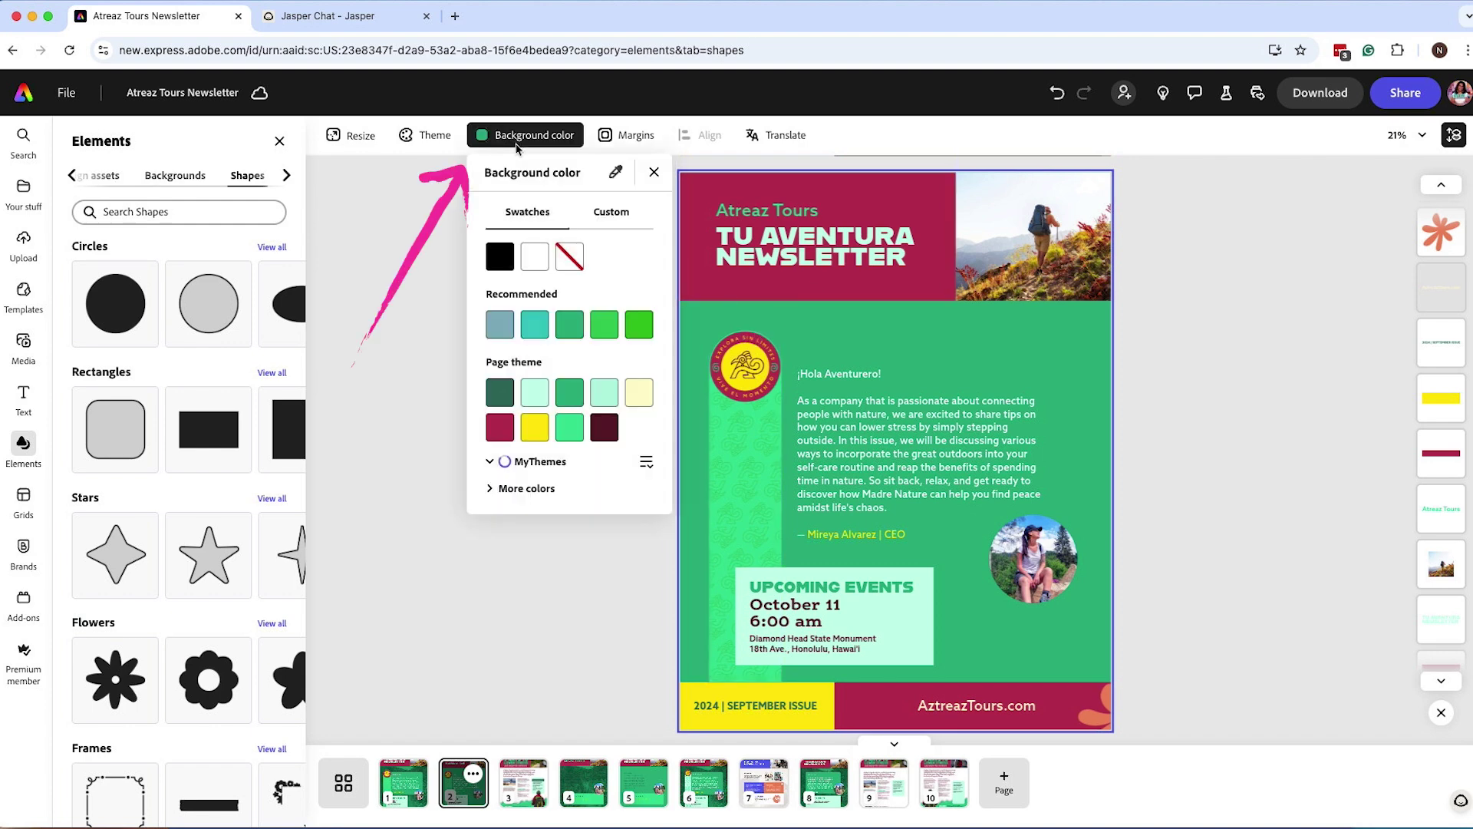
{"action": "left_click", "coordinate": [535, 257]}
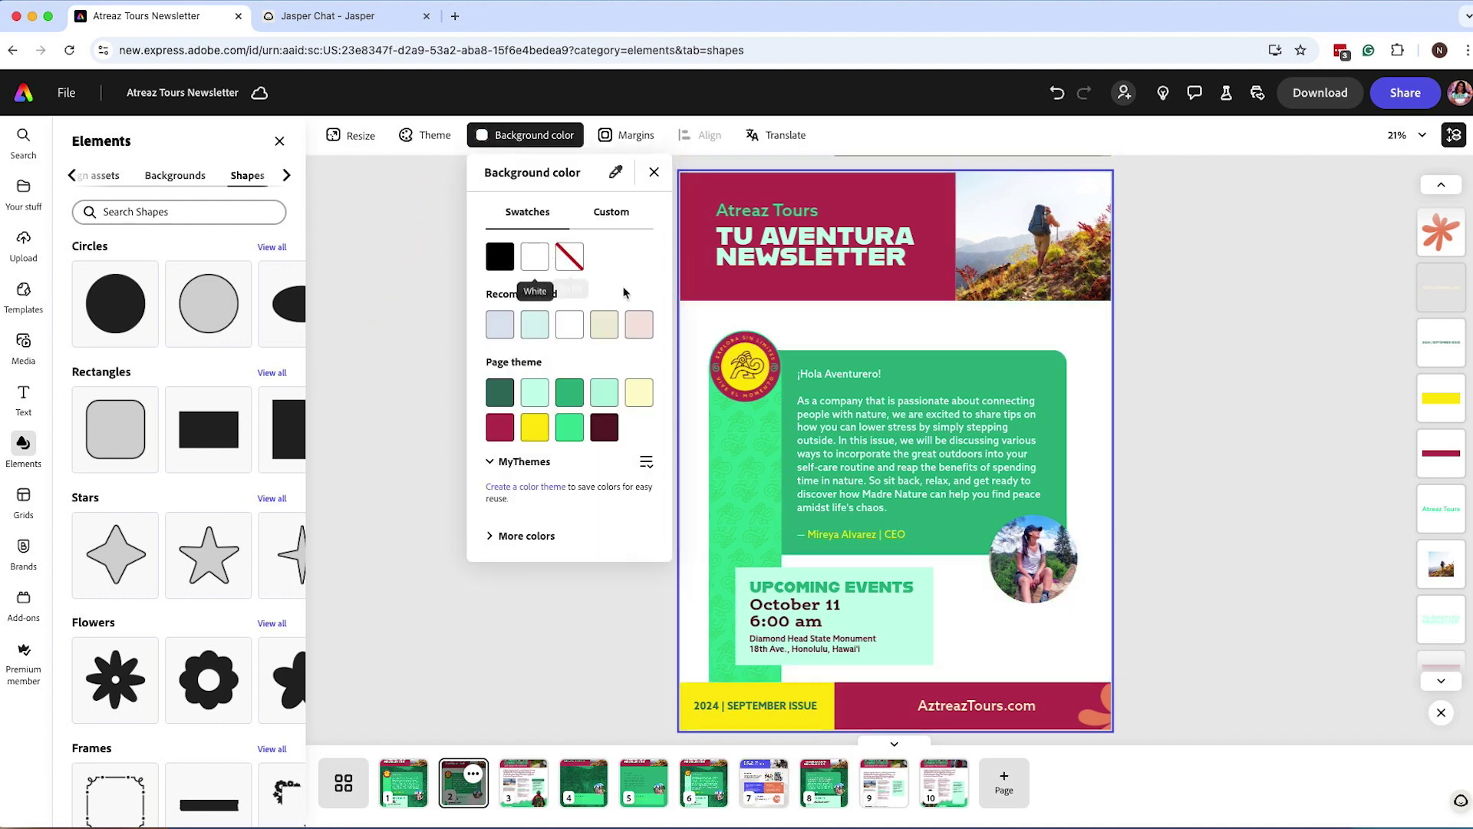
{"action": "left_click", "coordinate": [1212, 355]}
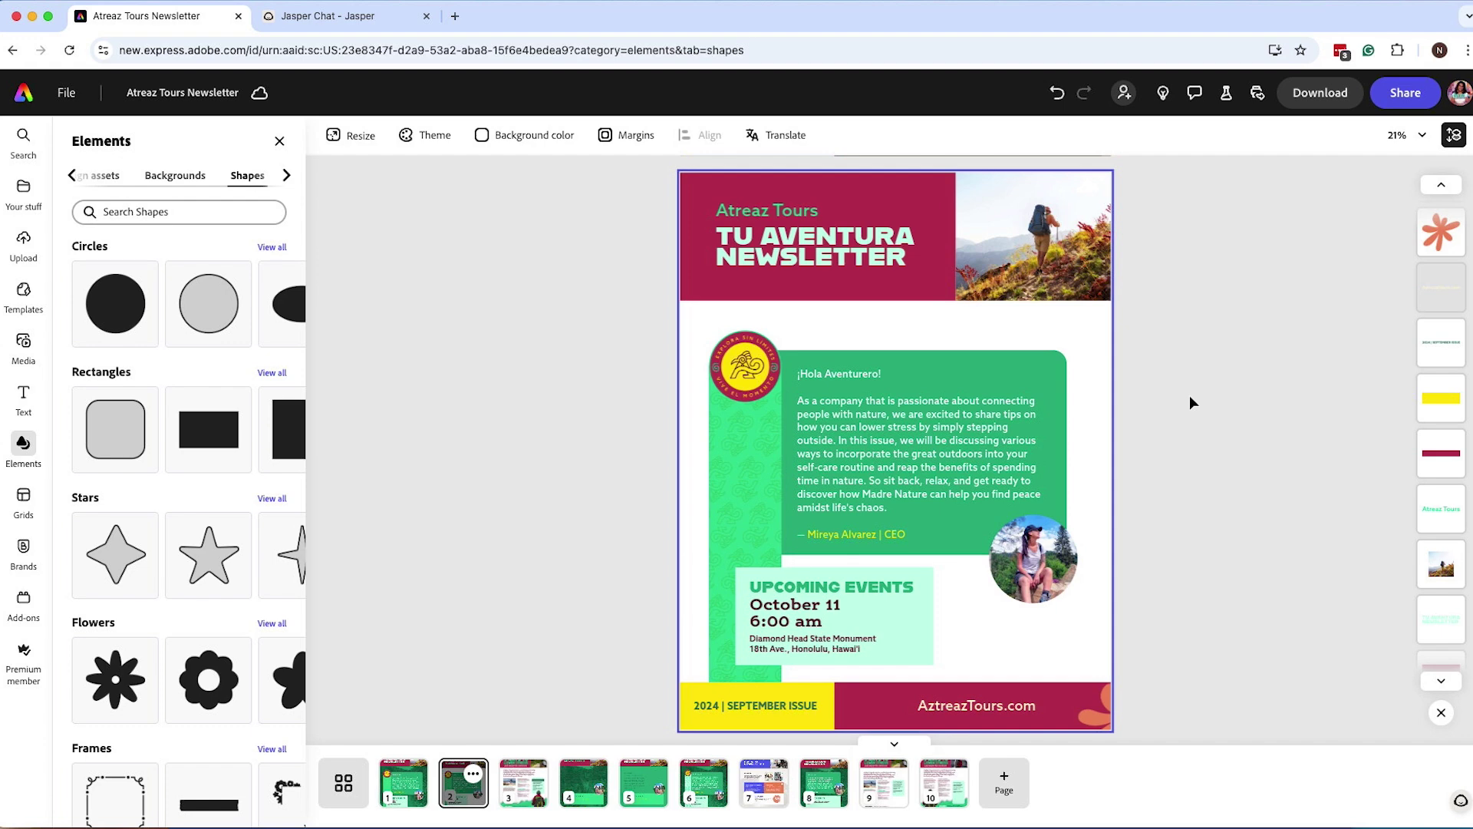
{"action": "left_click", "coordinate": [990, 358]}
Remove the green panel, make the intro text black and delete the round hiker photo
{"action": "key", "text": "Delete"}
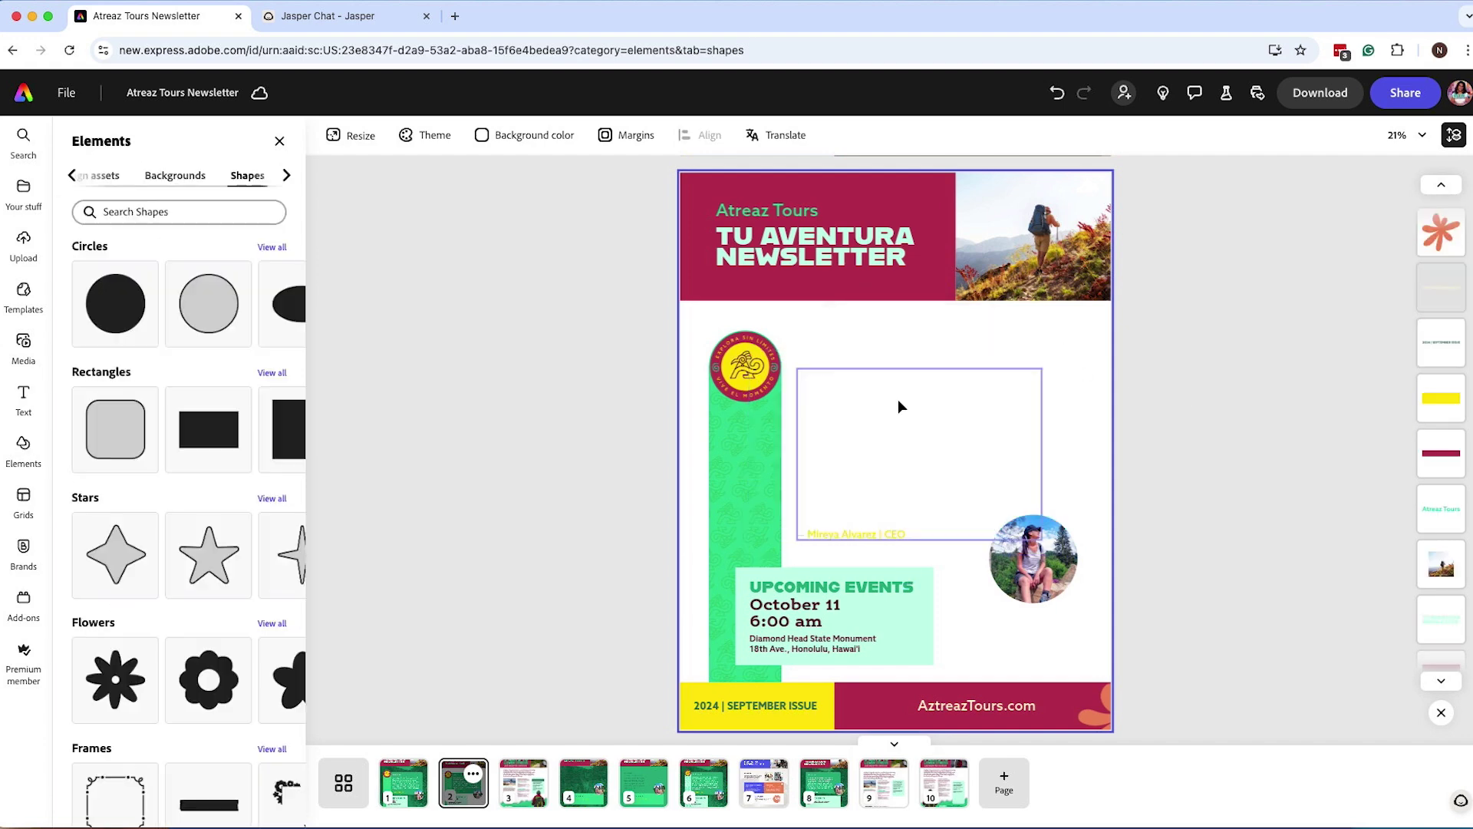
{"action": "left_click", "coordinate": [891, 419]}
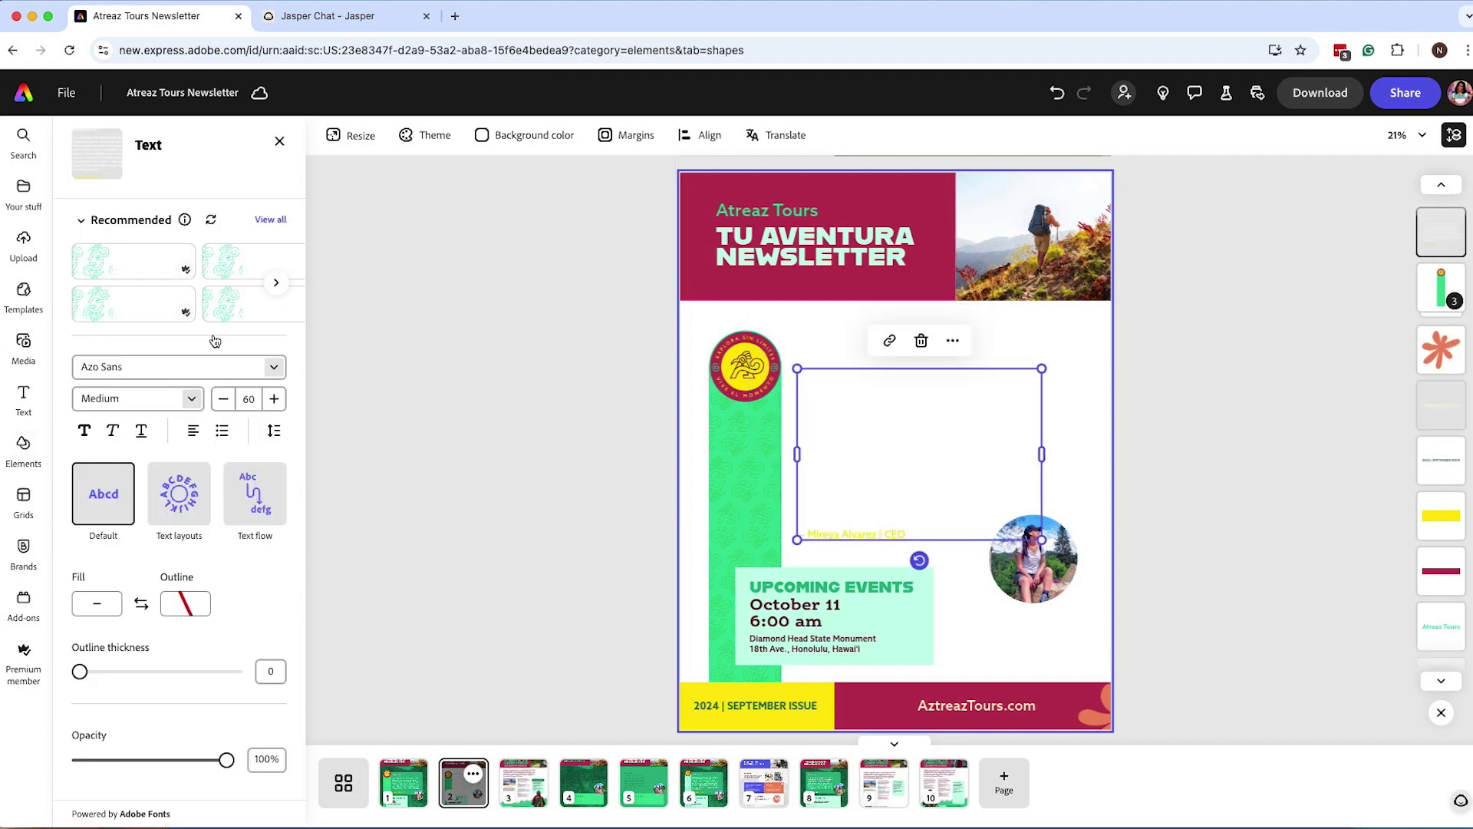
{"action": "left_click", "coordinate": [97, 603]}
{"action": "left_click", "coordinate": [153, 501]}
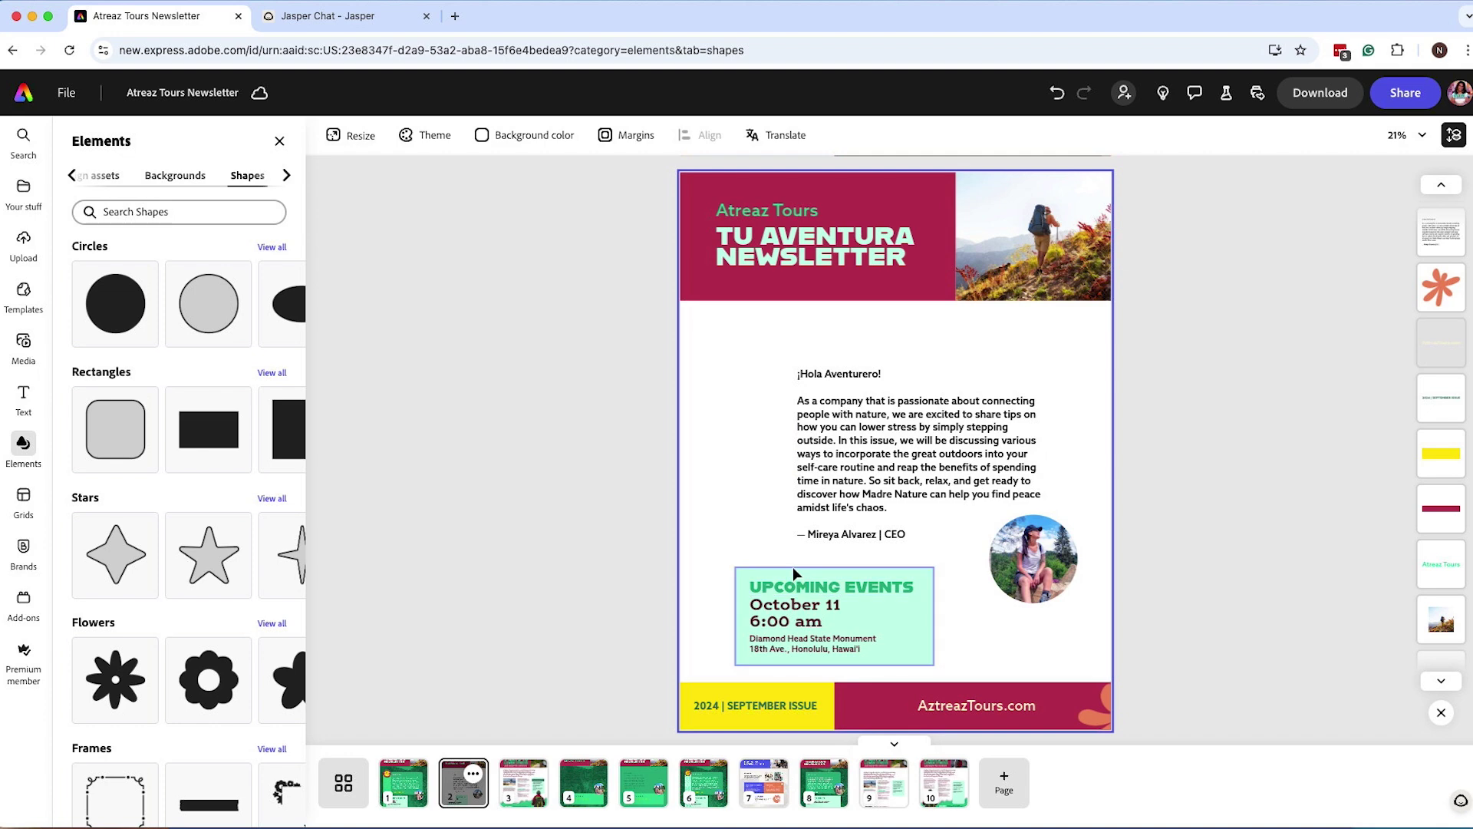
{"action": "left_click", "coordinate": [1037, 560]}
{"action": "key", "text": "Delete"}
Delete the signature line from the intro text and shift the box left
{"action": "left_click", "coordinate": [904, 535]}
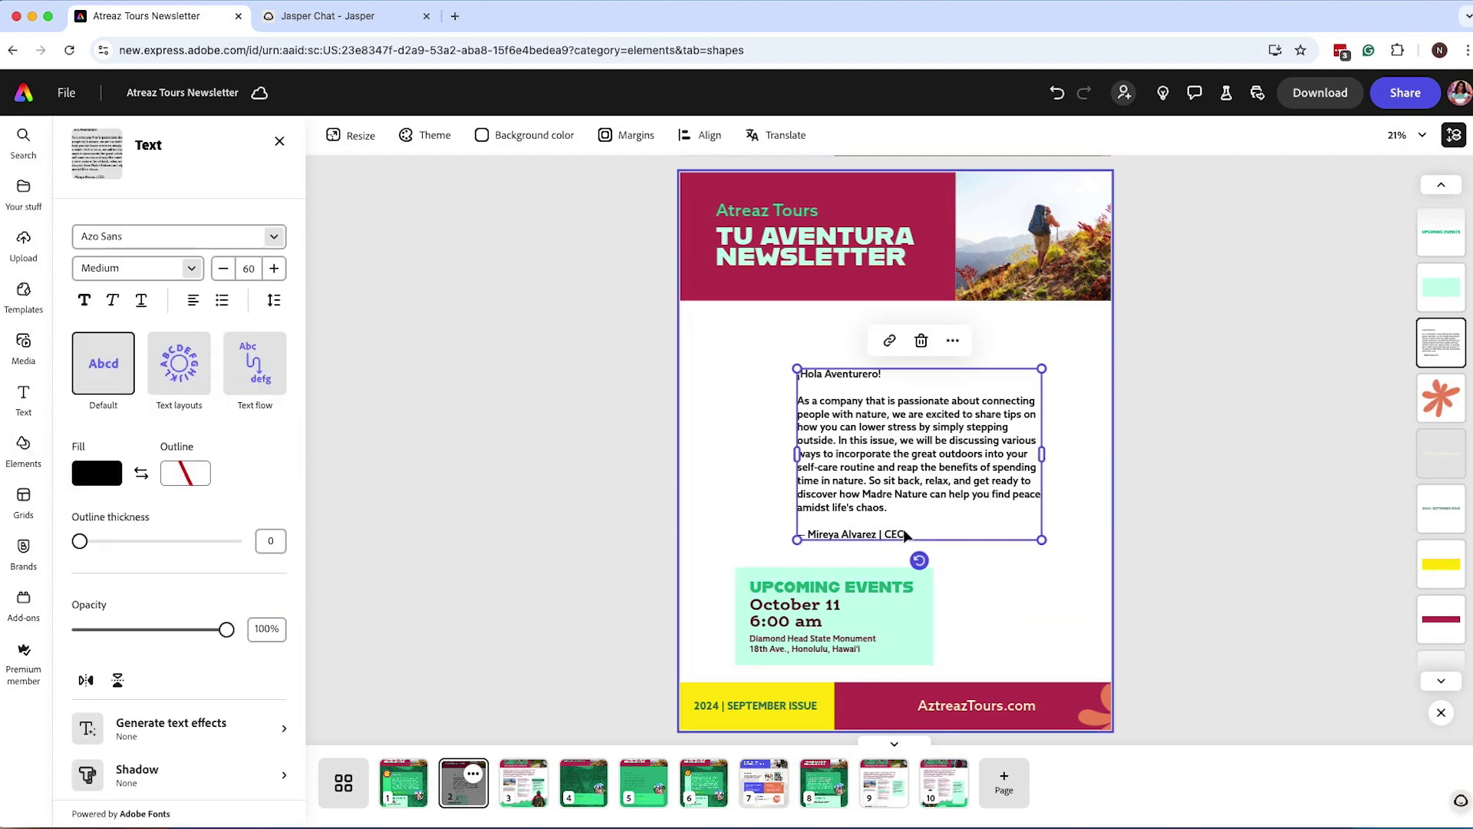
{"action": "double_click", "coordinate": [913, 533]}
{"action": "key", "text": "shift+Home"}
{"action": "key", "text": "BackSpace"}
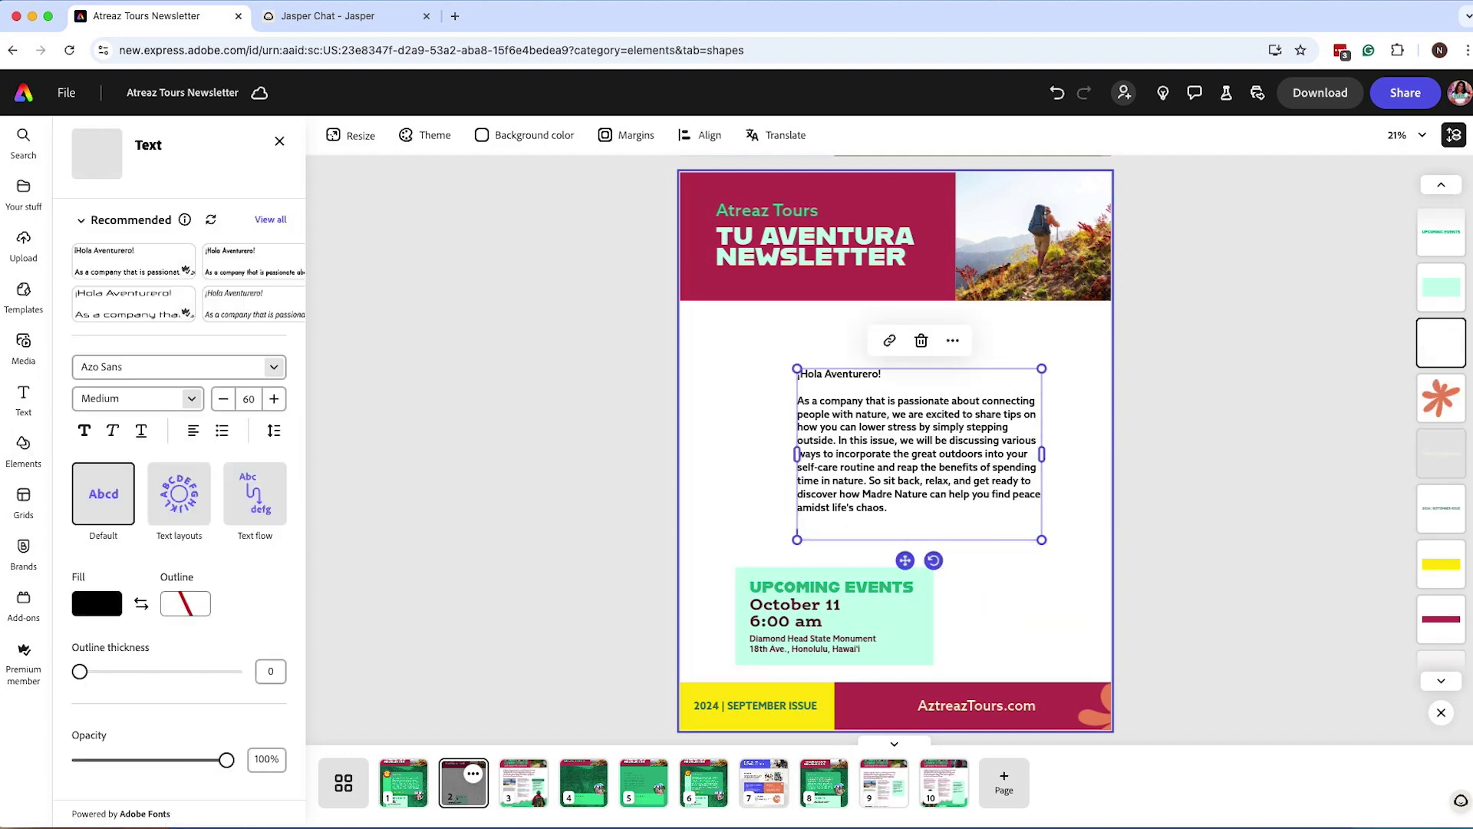
{"action": "key", "text": "BackSpace"}
{"action": "key", "text": "Escape"}
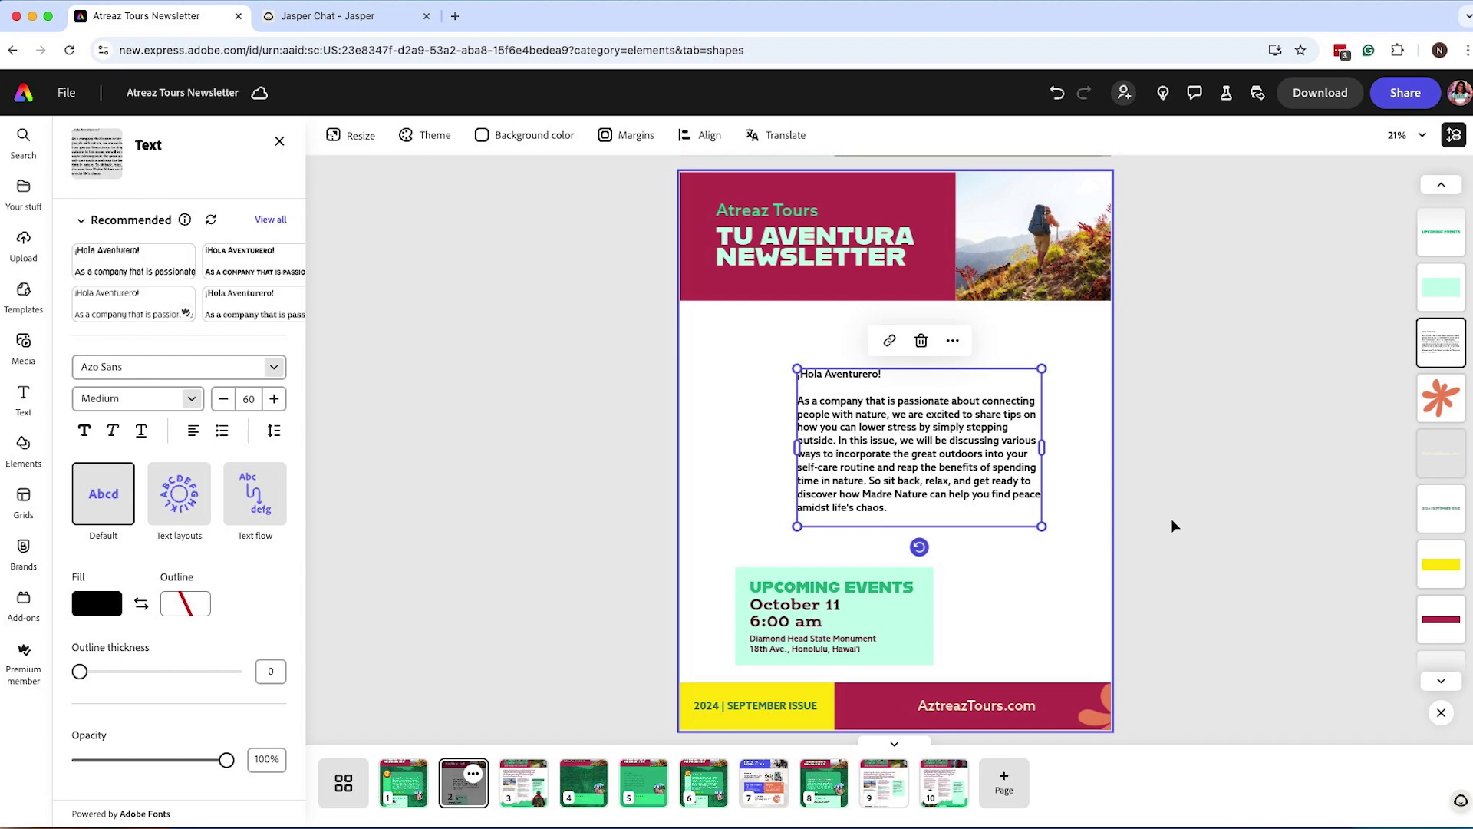
{"action": "left_click_drag", "start_coordinate": [900, 415], "coordinate": [850, 432]}
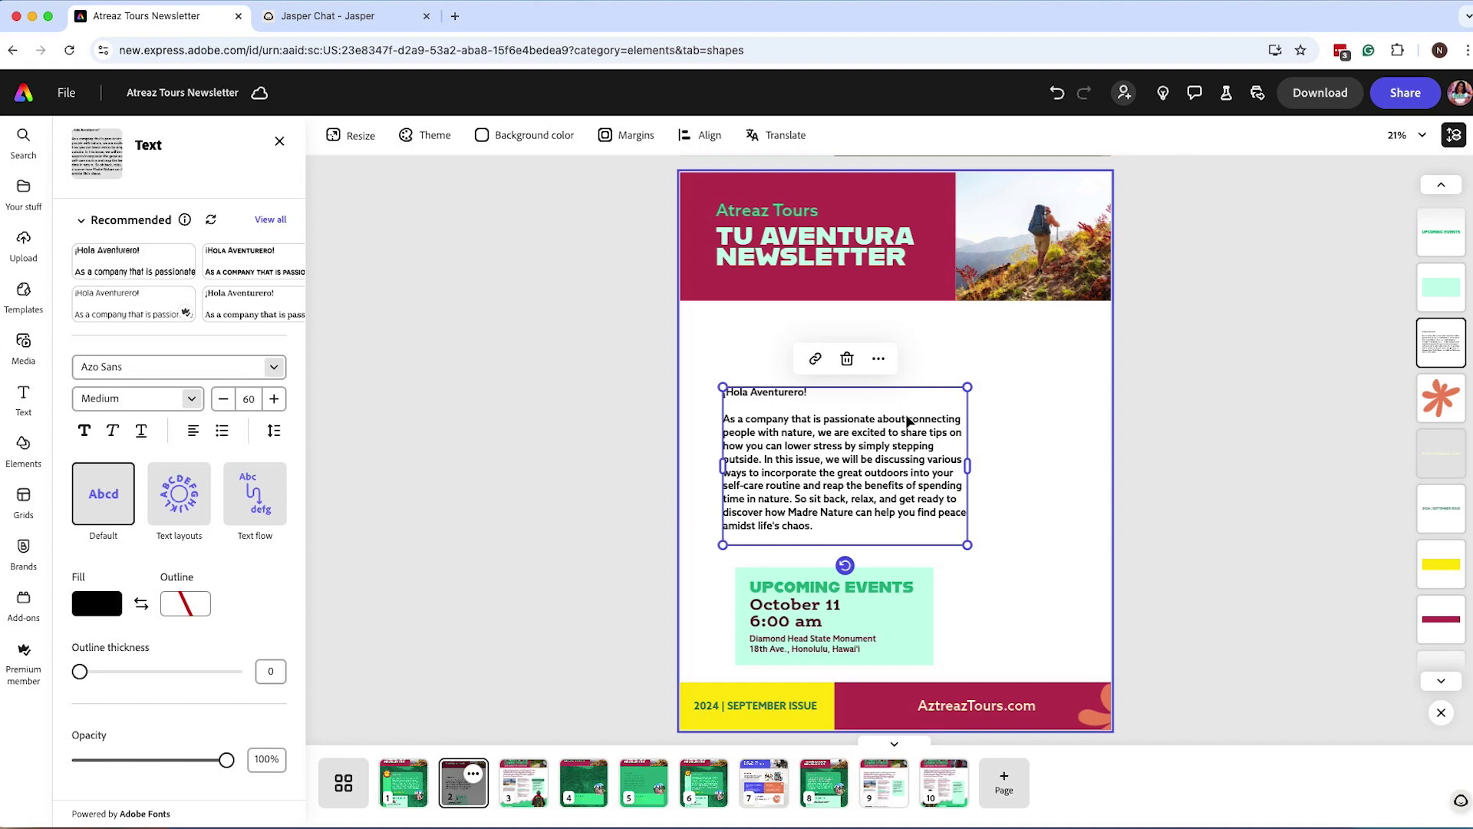
Duplicate the intro text box, narrow the original and place the copy beside it
{"action": "left_click_drag", "start_coordinate": [886, 434], "coordinate": [1002, 540]}
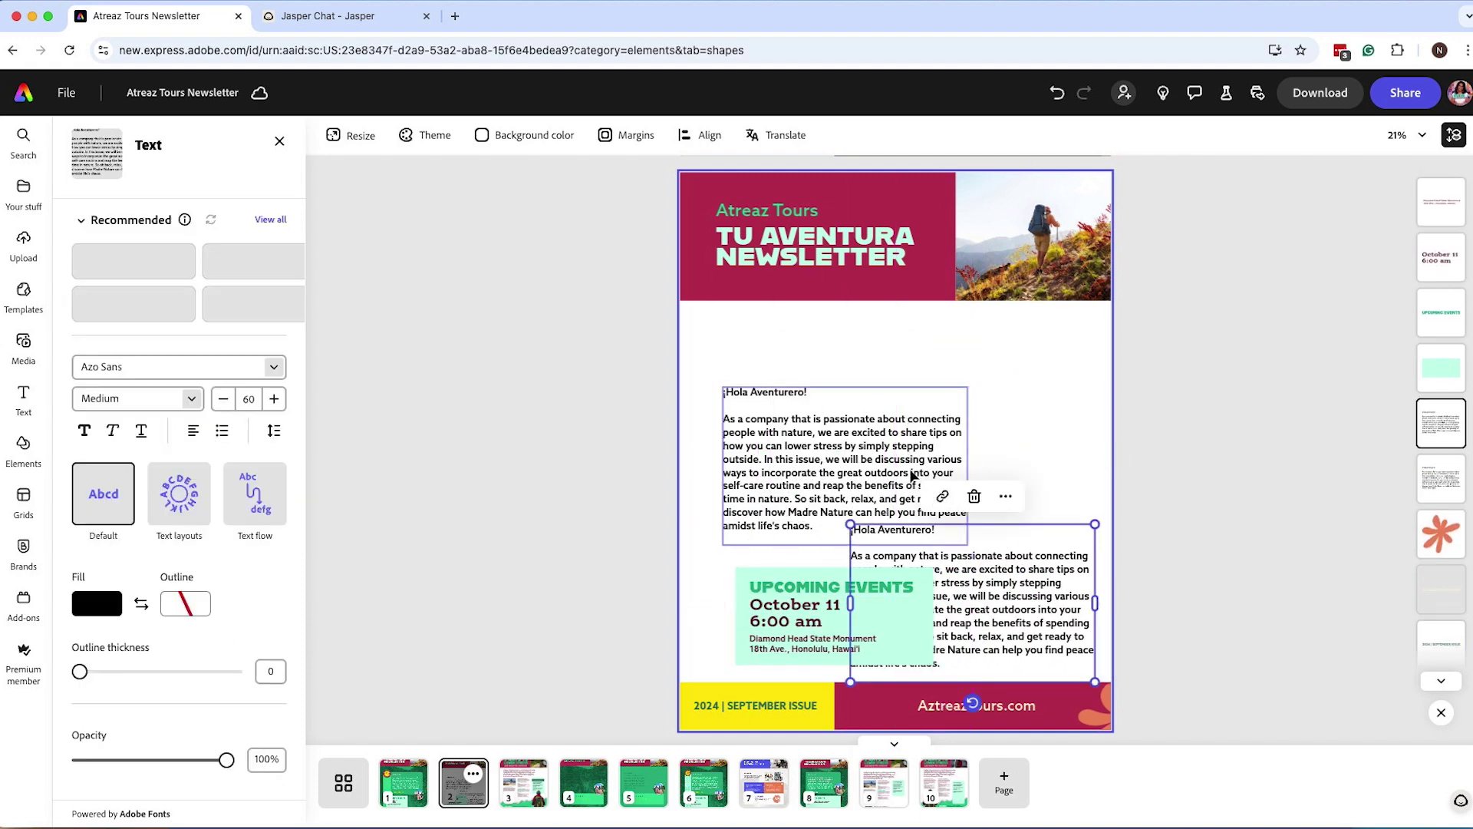
{"action": "left_click", "coordinate": [920, 476]}
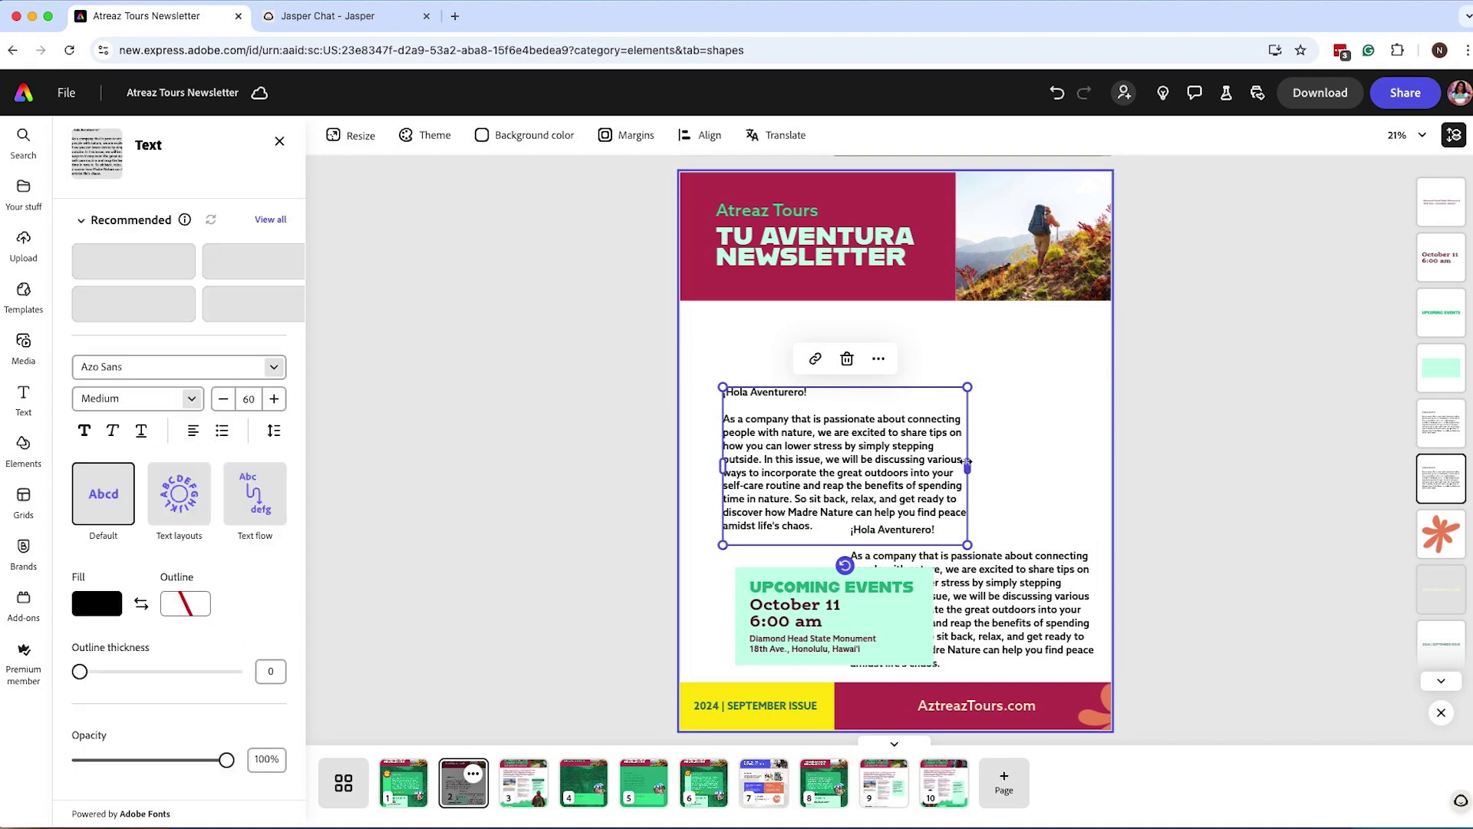
{"action": "left_click_drag", "start_coordinate": [969, 458], "coordinate": [873, 460]}
{"action": "left_click_drag", "start_coordinate": [957, 558], "coordinate": [992, 480]}
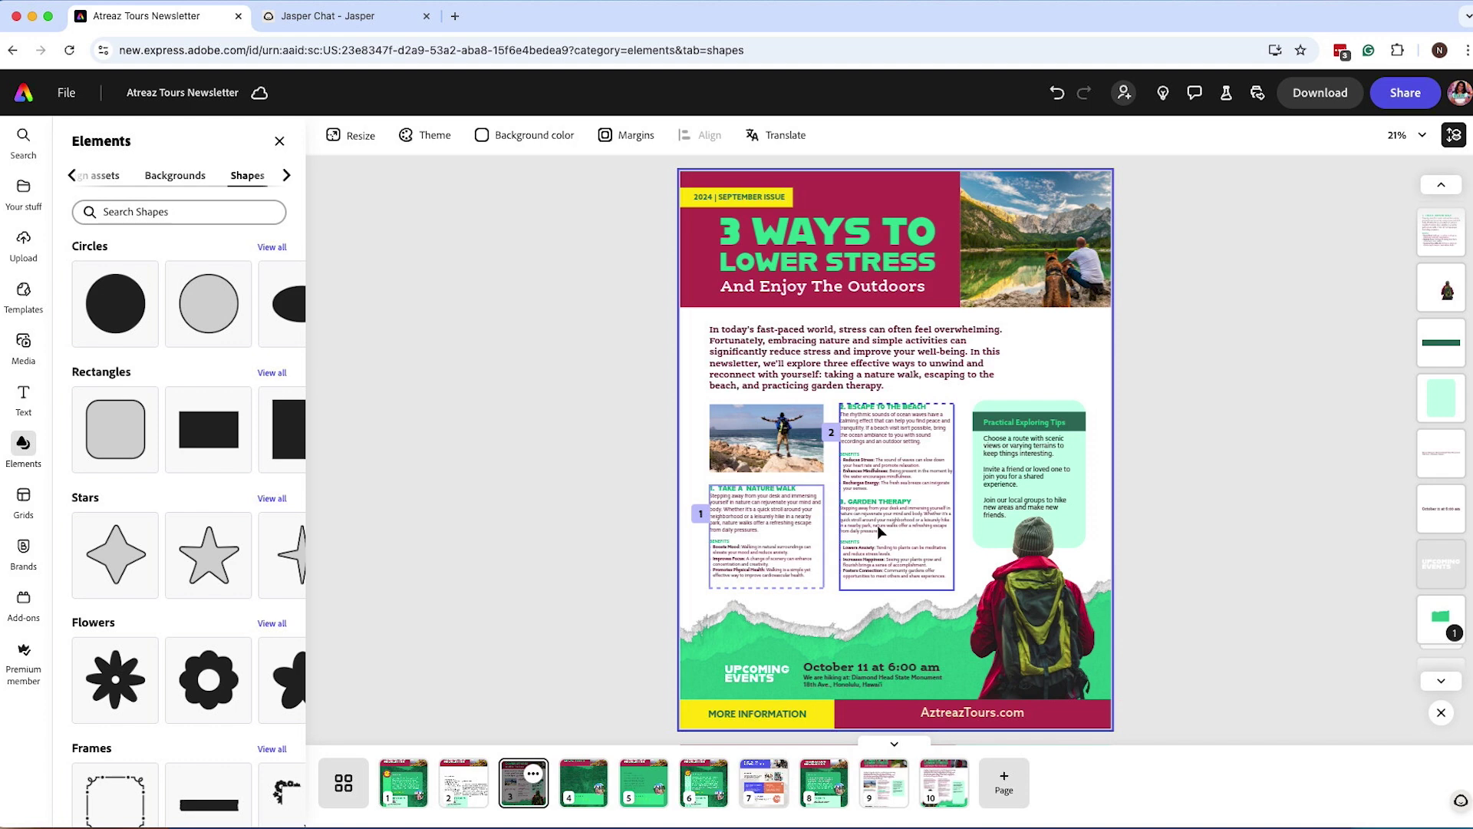
Resize the Take a Nature Walk text-flow box so its full Benefits list sits before Escape to the Beach
{"action": "left_click", "coordinate": [782, 526]}
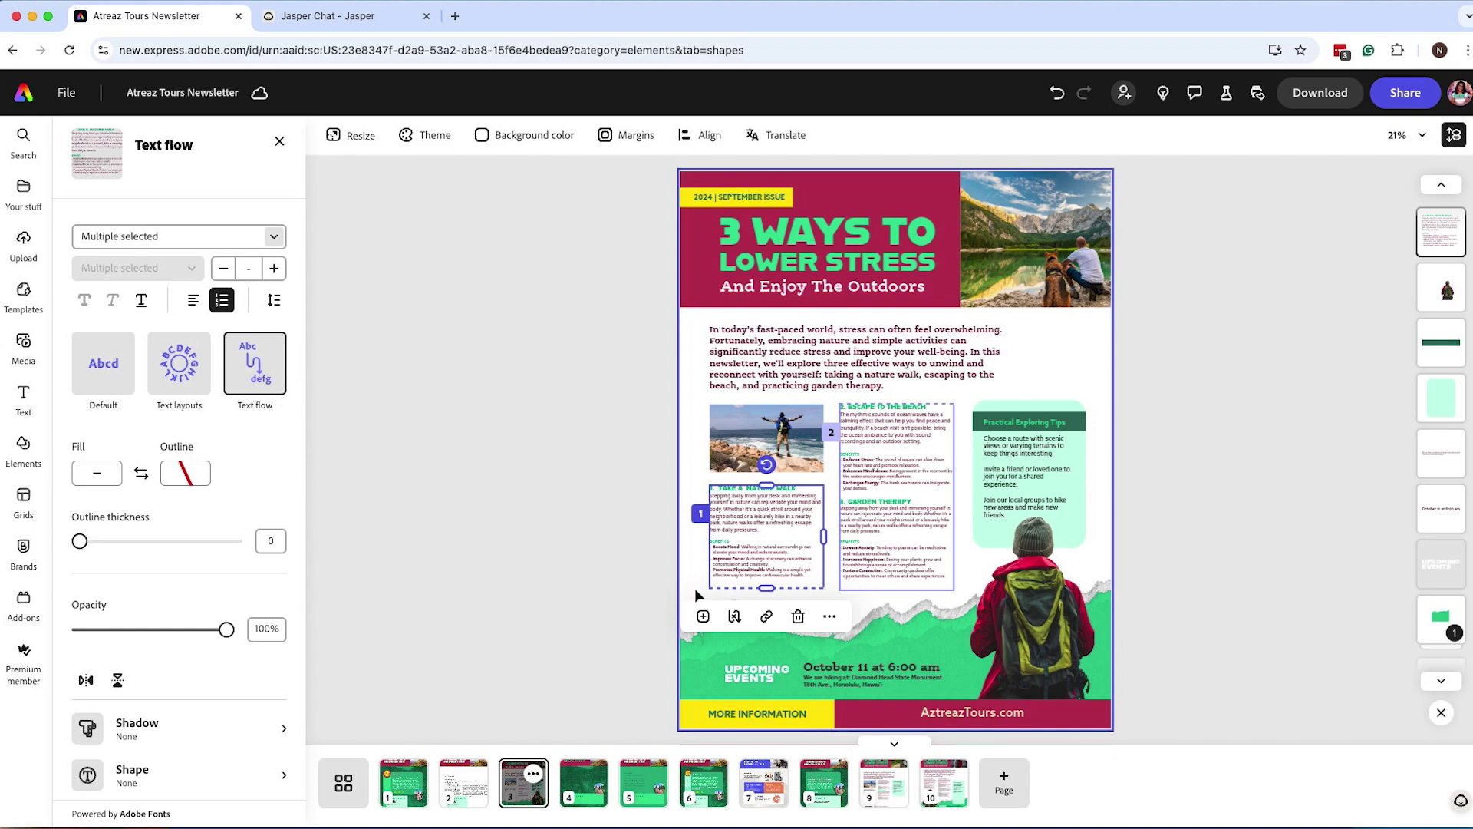
{"action": "left_click_drag", "start_coordinate": [766, 587], "coordinate": [767, 569]}
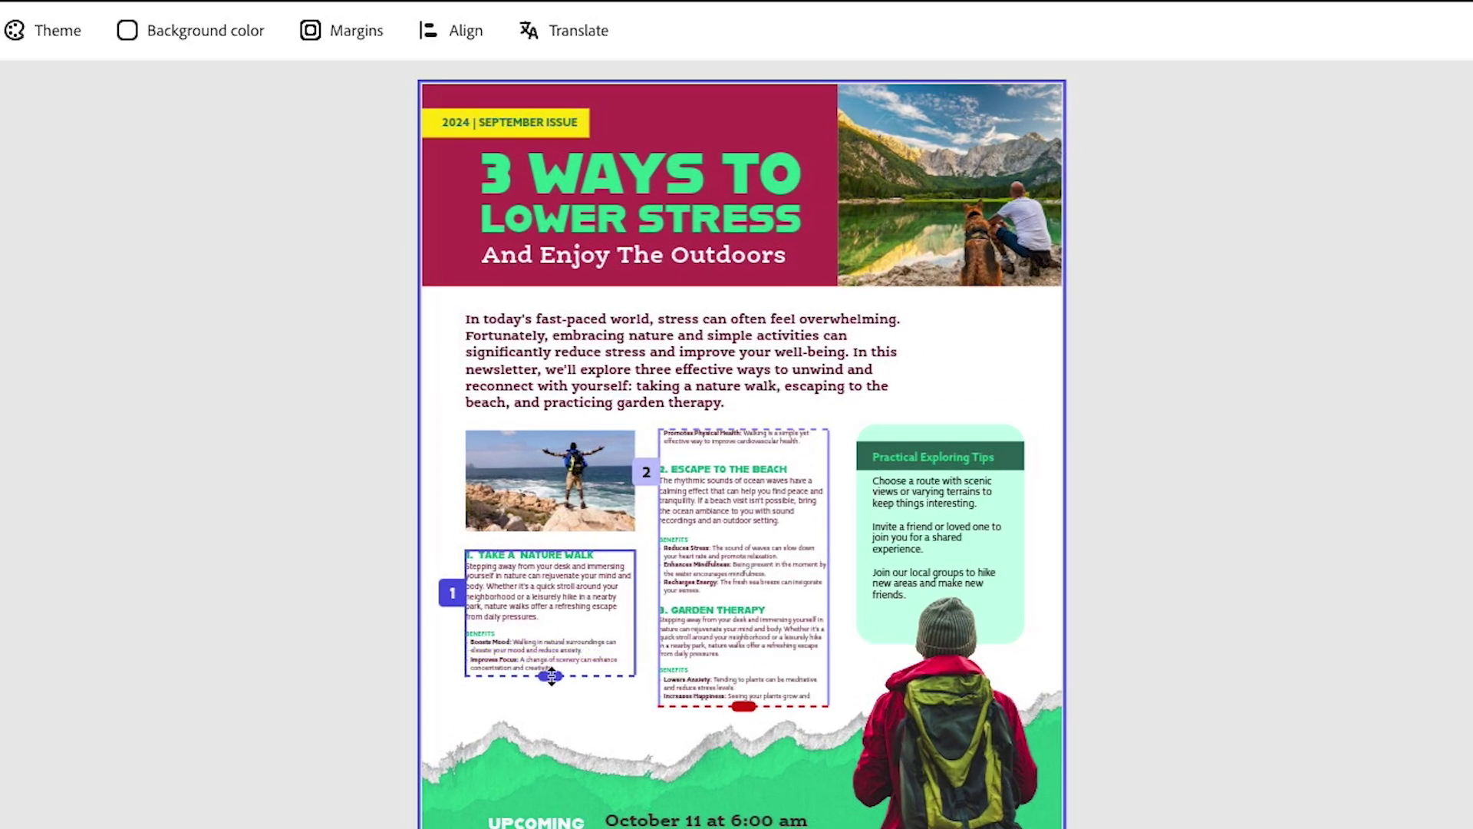
{"action": "left_click_drag", "start_coordinate": [551, 675], "coordinate": [550, 706]}
{"action": "mouse_move", "coordinate": [550, 688]}
{"action": "left_mouse_down"}
{"action": "mouse_move", "coordinate": [556, 620]}
{"action": "mouse_move", "coordinate": [550, 703]}
{"action": "left_mouse_up"}
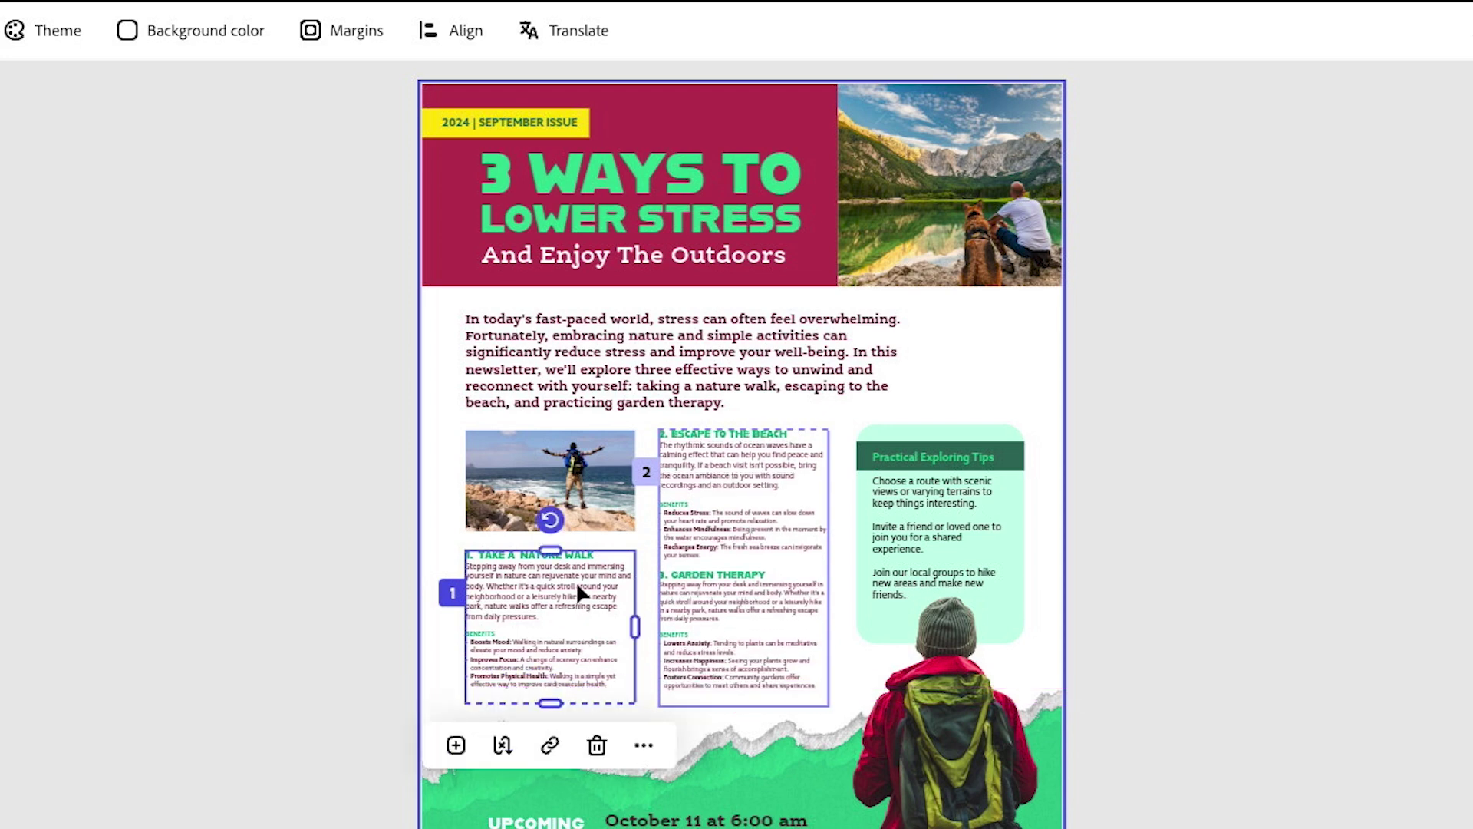
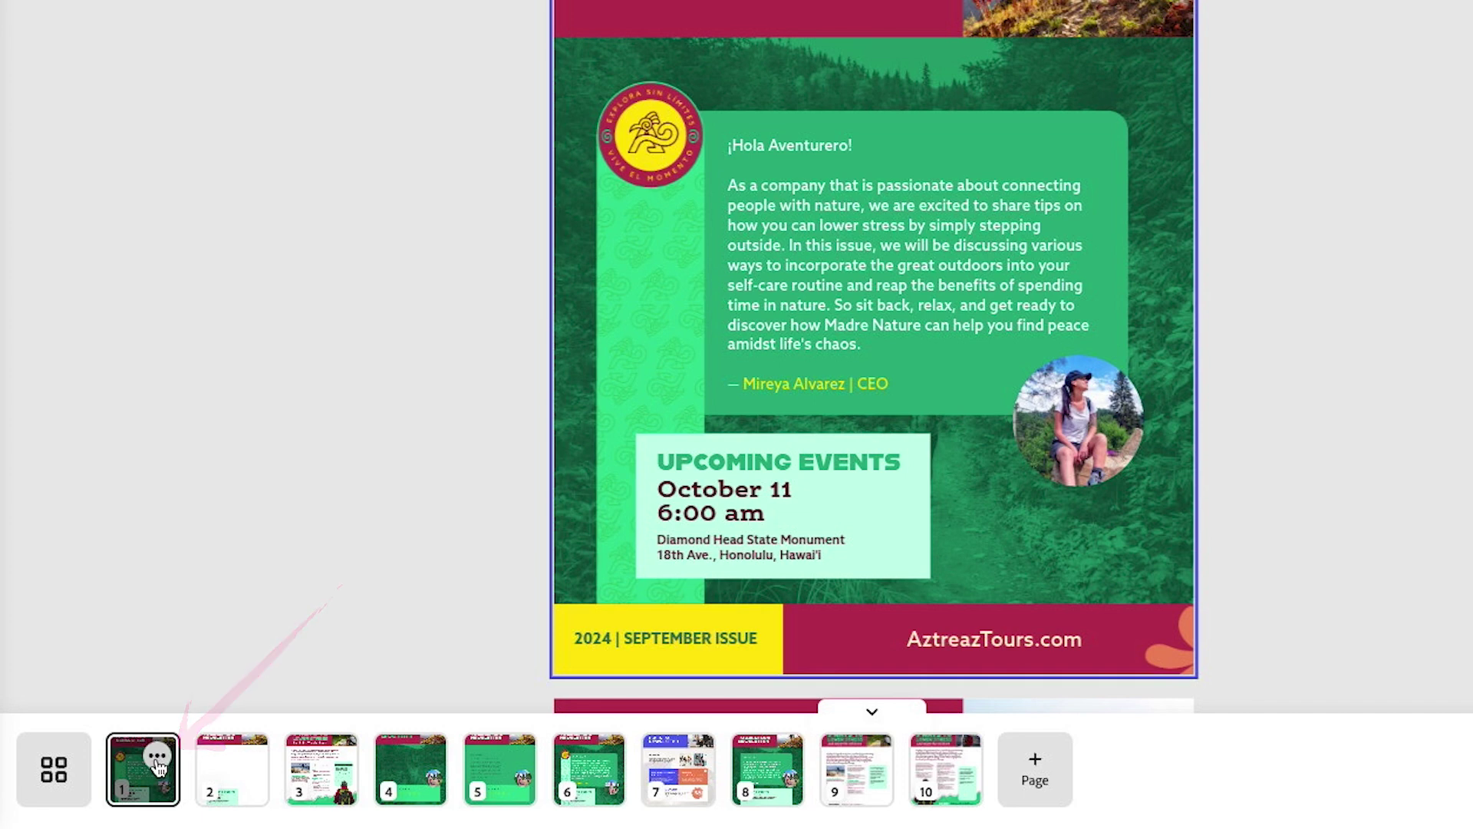
Duplicate the first page so its copy becomes page 2
{"action": "left_click", "coordinate": [874, 713]}
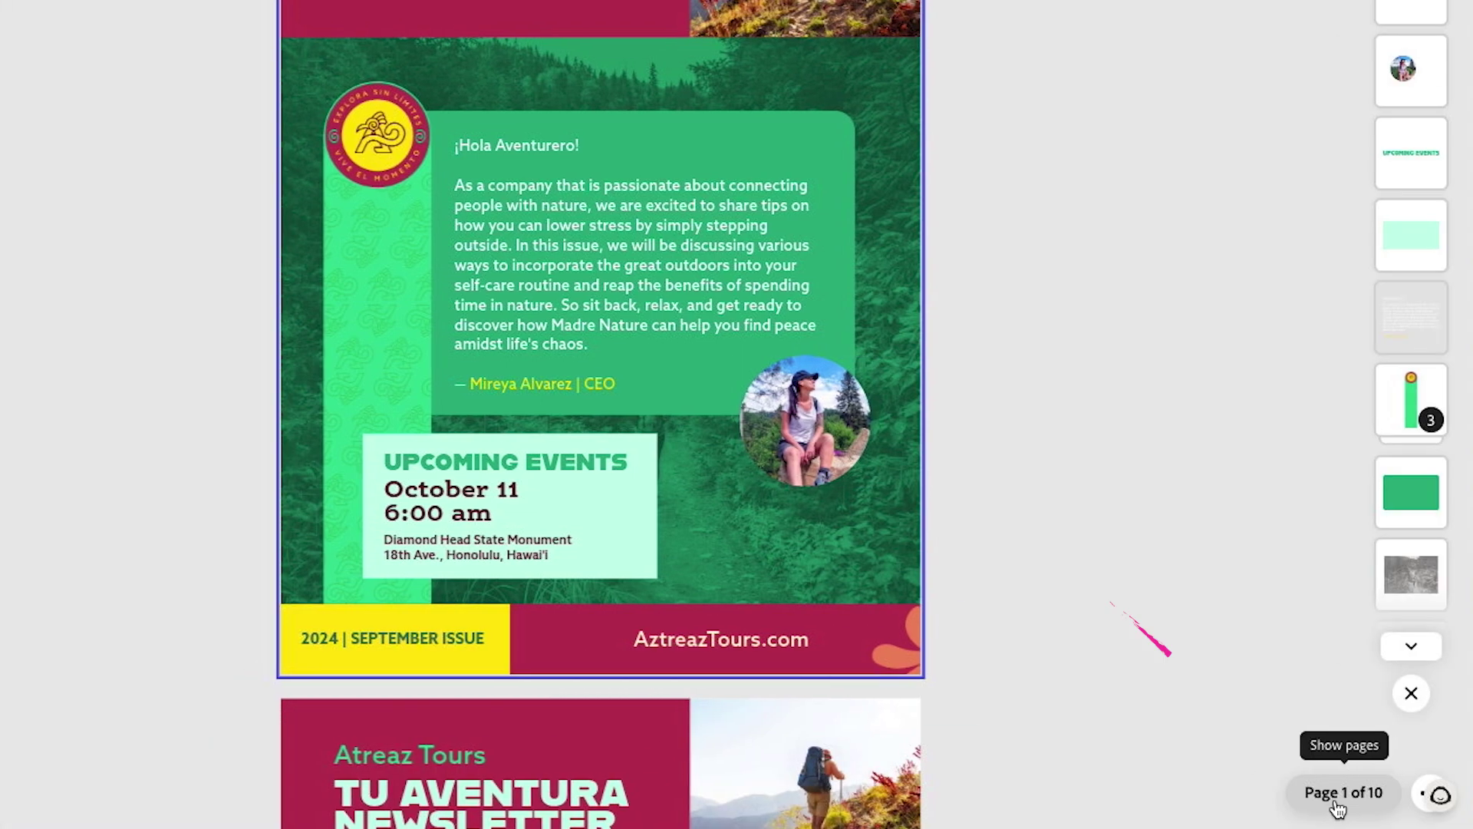
{"action": "left_click", "coordinate": [1342, 792]}
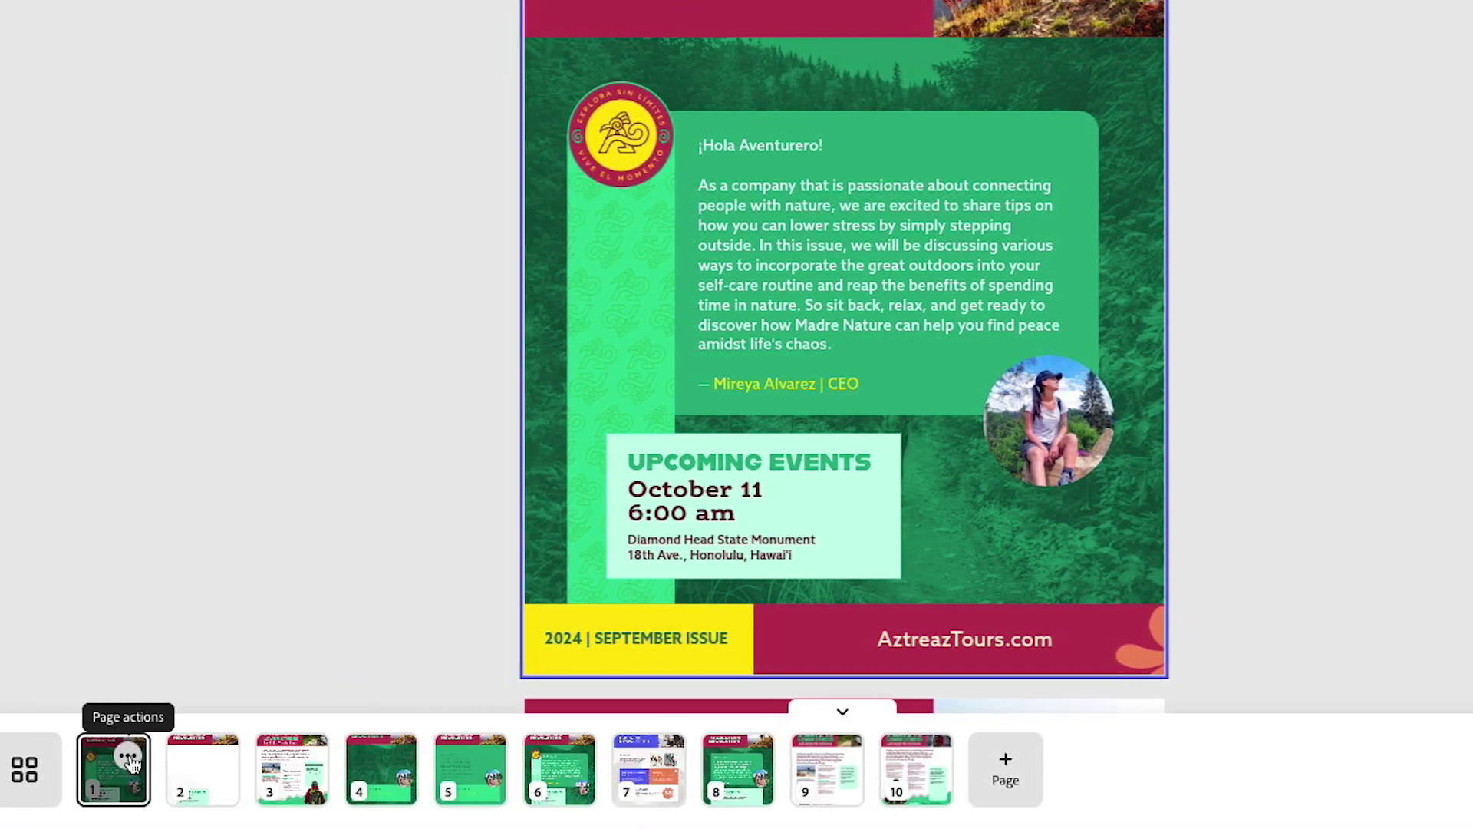
{"action": "left_click", "coordinate": [129, 757]}
{"action": "left_click", "coordinate": [178, 660]}
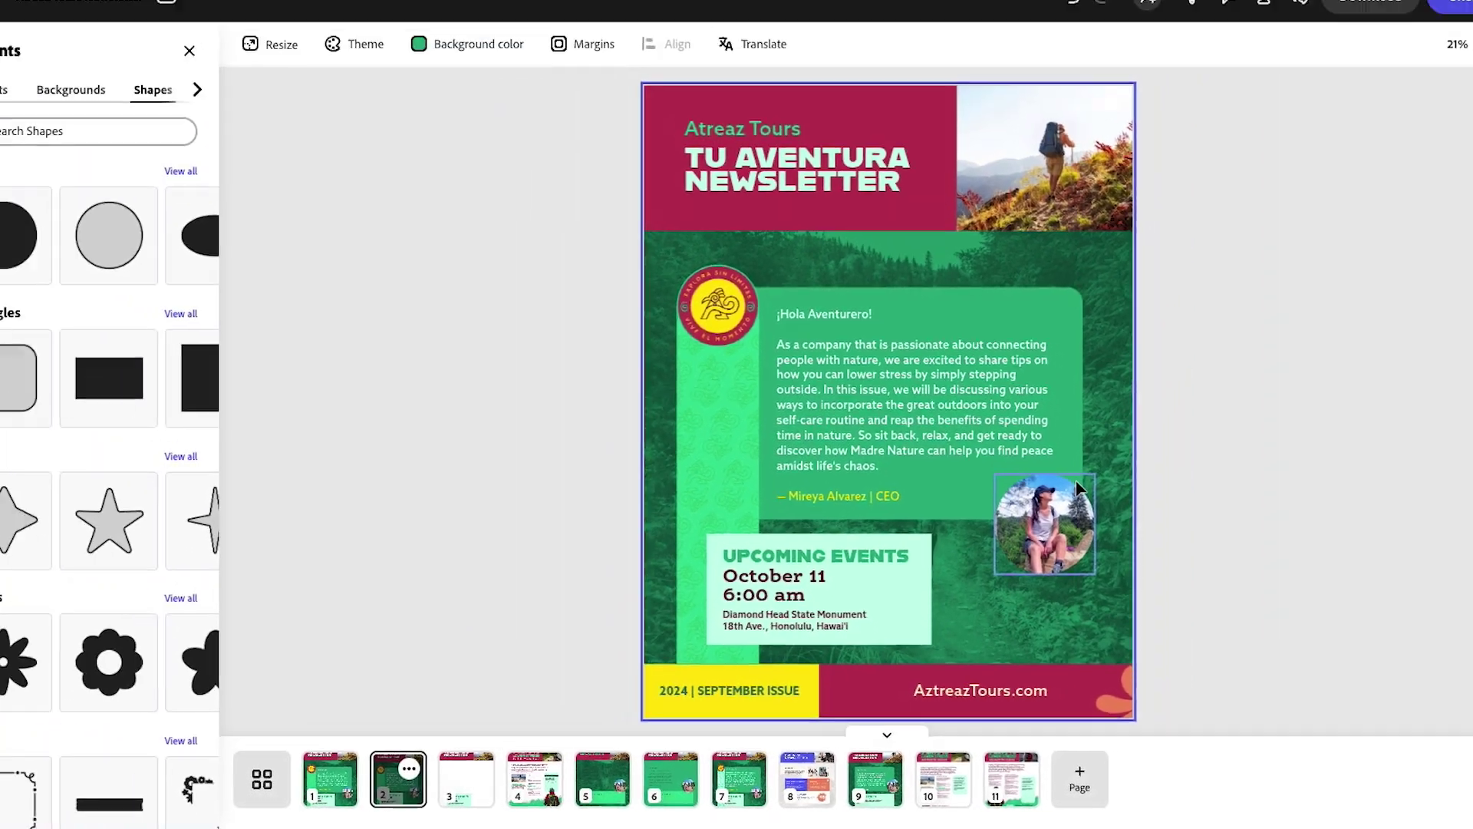
{"action": "scroll", "coordinate": [1118, 386], "scroll_direction": "up", "scroll_amount": 5}
{"action": "scroll", "coordinate": [1063, 526], "scroll_direction": "up", "scroll_amount": 2}
{"action": "scroll", "coordinate": [1063, 527], "scroll_direction": "down", "scroll_amount": 6}
{"action": "scroll", "coordinate": [1061, 519], "scroll_direction": "down", "scroll_amount": 2}
On the copy, delete the forest background, greeting letter, logo strip and a leftover text block
{"action": "left_click", "coordinate": [1084, 348]}
{"action": "key", "text": "Delete"}
{"action": "left_click", "coordinate": [956, 365]}
{"action": "key", "text": "Delete"}
{"action": "left_click", "coordinate": [766, 376]}
{"action": "key", "text": "Delete"}
{"action": "left_click", "coordinate": [802, 568]}
{"action": "key", "text": "Delete"}
{"action": "key", "text": "Delete"}
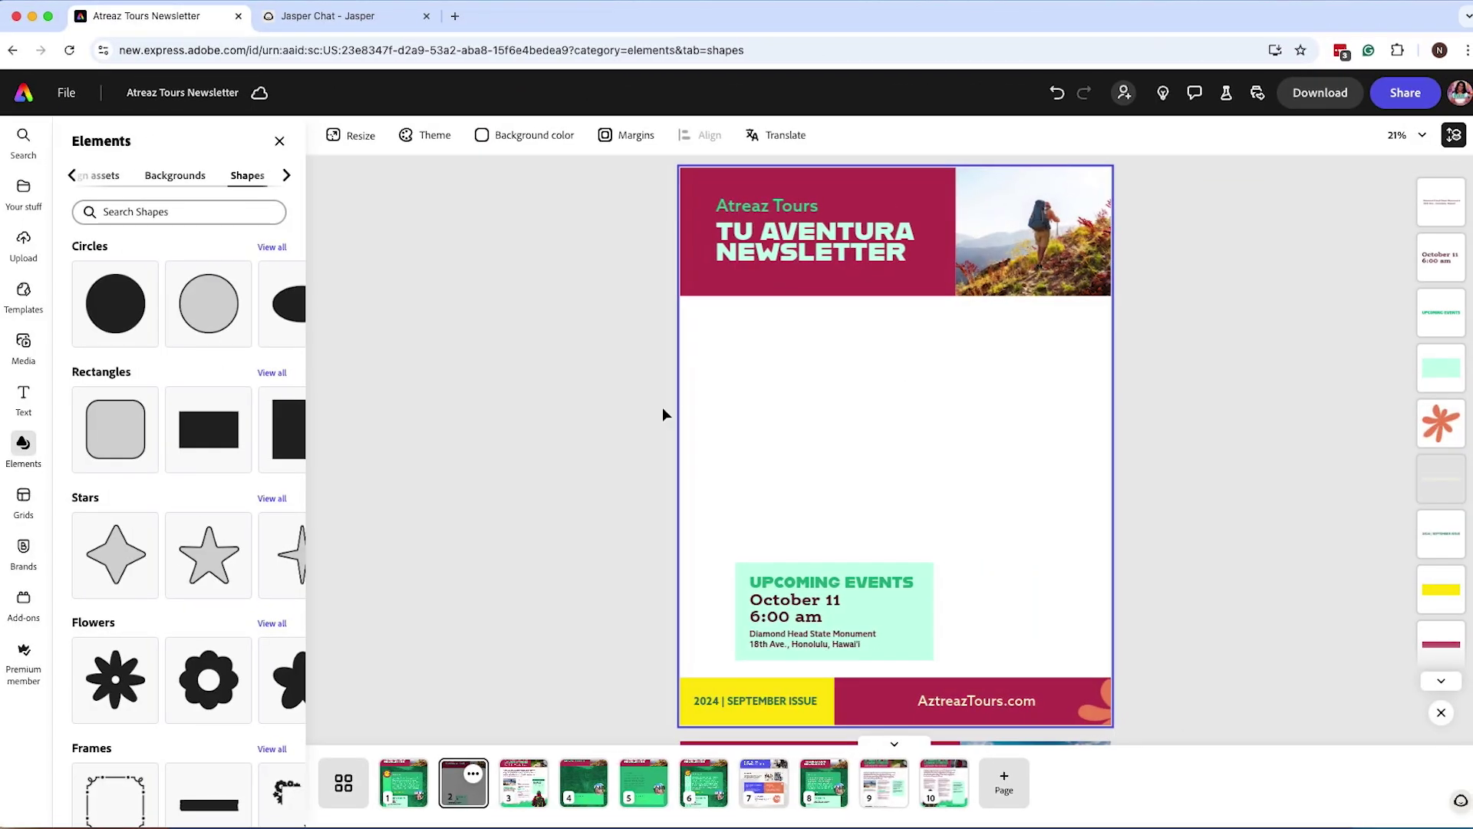
Move the Upcoming Events box lower right, narrow its mint square, and paste the intro paragraph
{"action": "left_click_drag", "start_coordinate": [1194, 638], "coordinate": [997, 578]}
{"action": "left_click", "coordinate": [1233, 510]}
{"action": "left_click", "coordinate": [919, 537]}
{"action": "left_click", "coordinate": [1224, 532]}
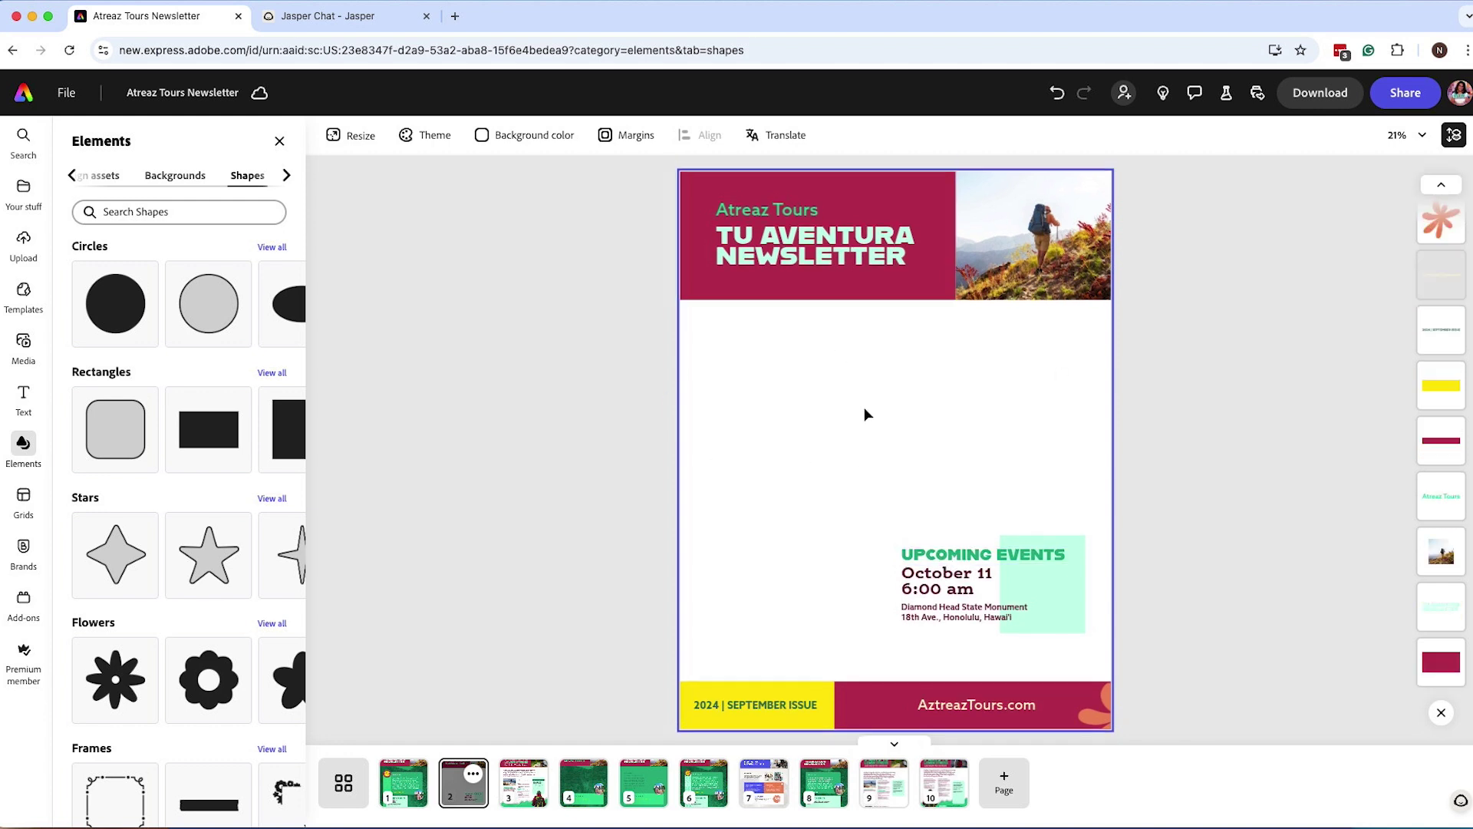
{"action": "type", "text": "In today's fast-paced world, stress can often feel overwhelming. Fortunately, embracing nature and simple activities can significantly reduce stress and improve your well-being. In this newsletter, we'll explore three effective ways to unwind and reconnect with yourself: taking a nature walk, escaping to the beach, and practicing garden therapy."}
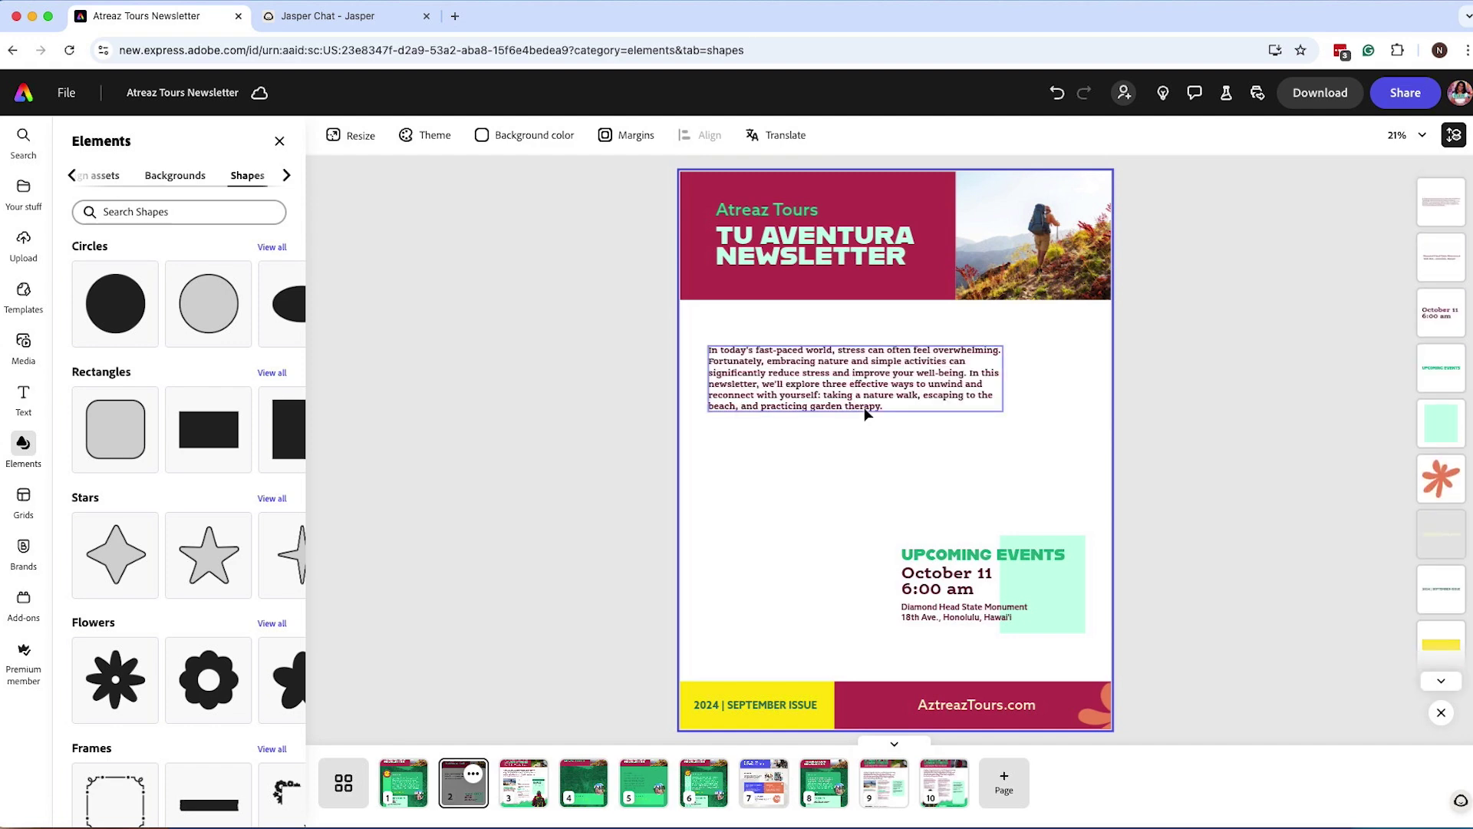
Confirm the intro paragraph's font is Ernestine Pro
{"action": "left_click", "coordinate": [809, 374]}
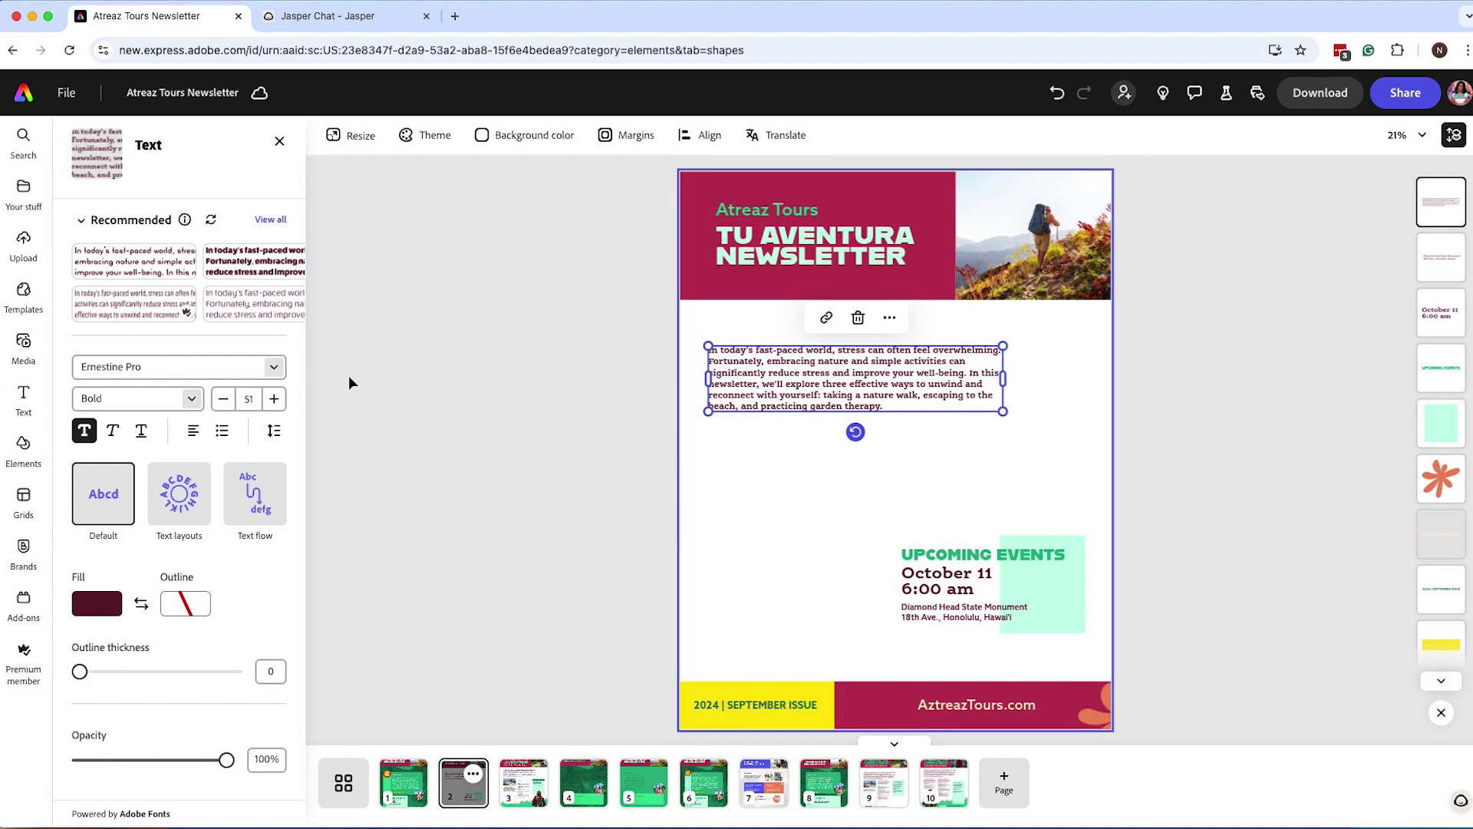
{"action": "left_click", "coordinate": [274, 367]}
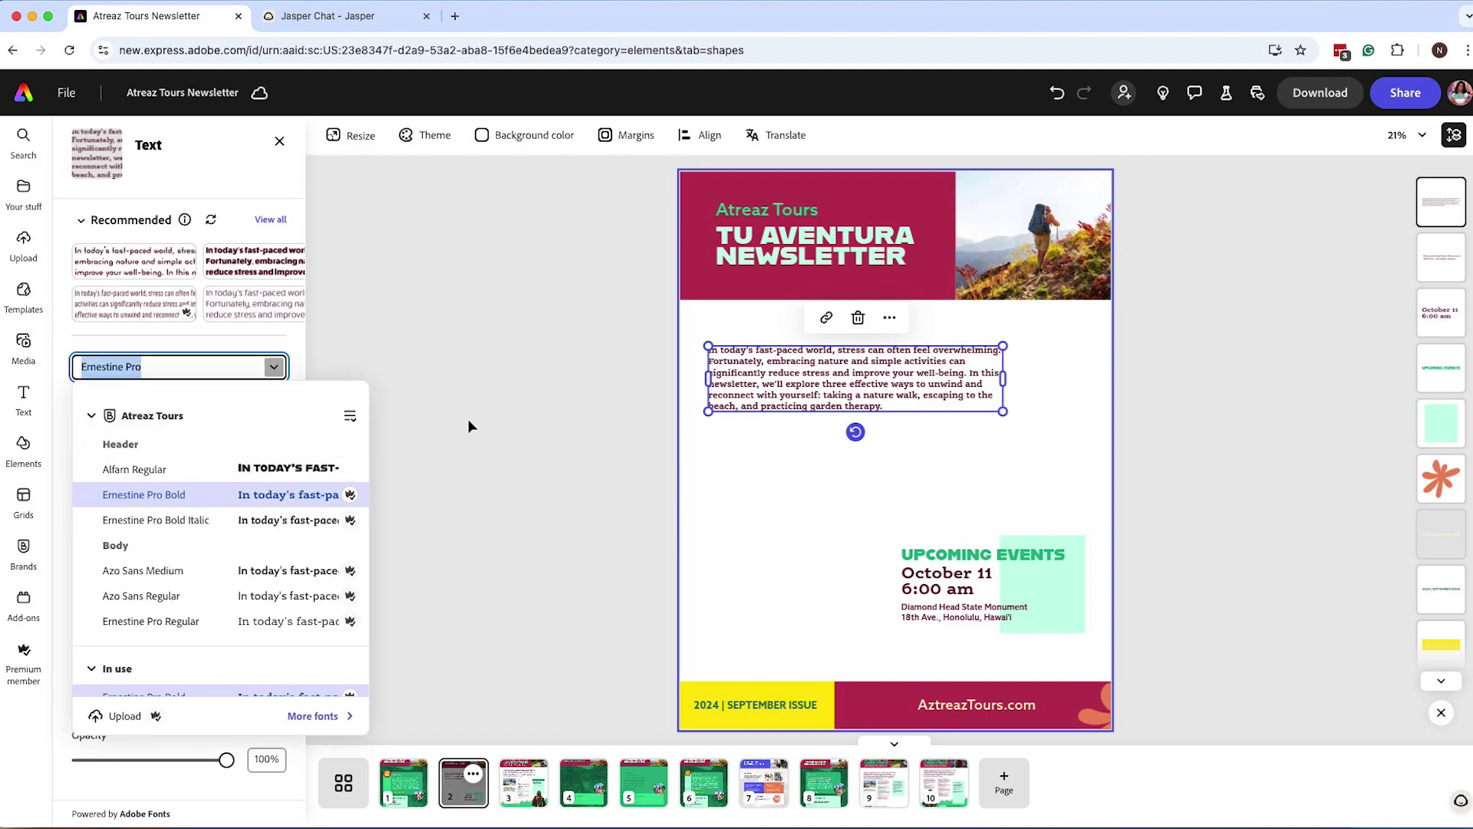
{"action": "left_click", "coordinate": [526, 388]}
{"action": "left_click", "coordinate": [526, 388]}
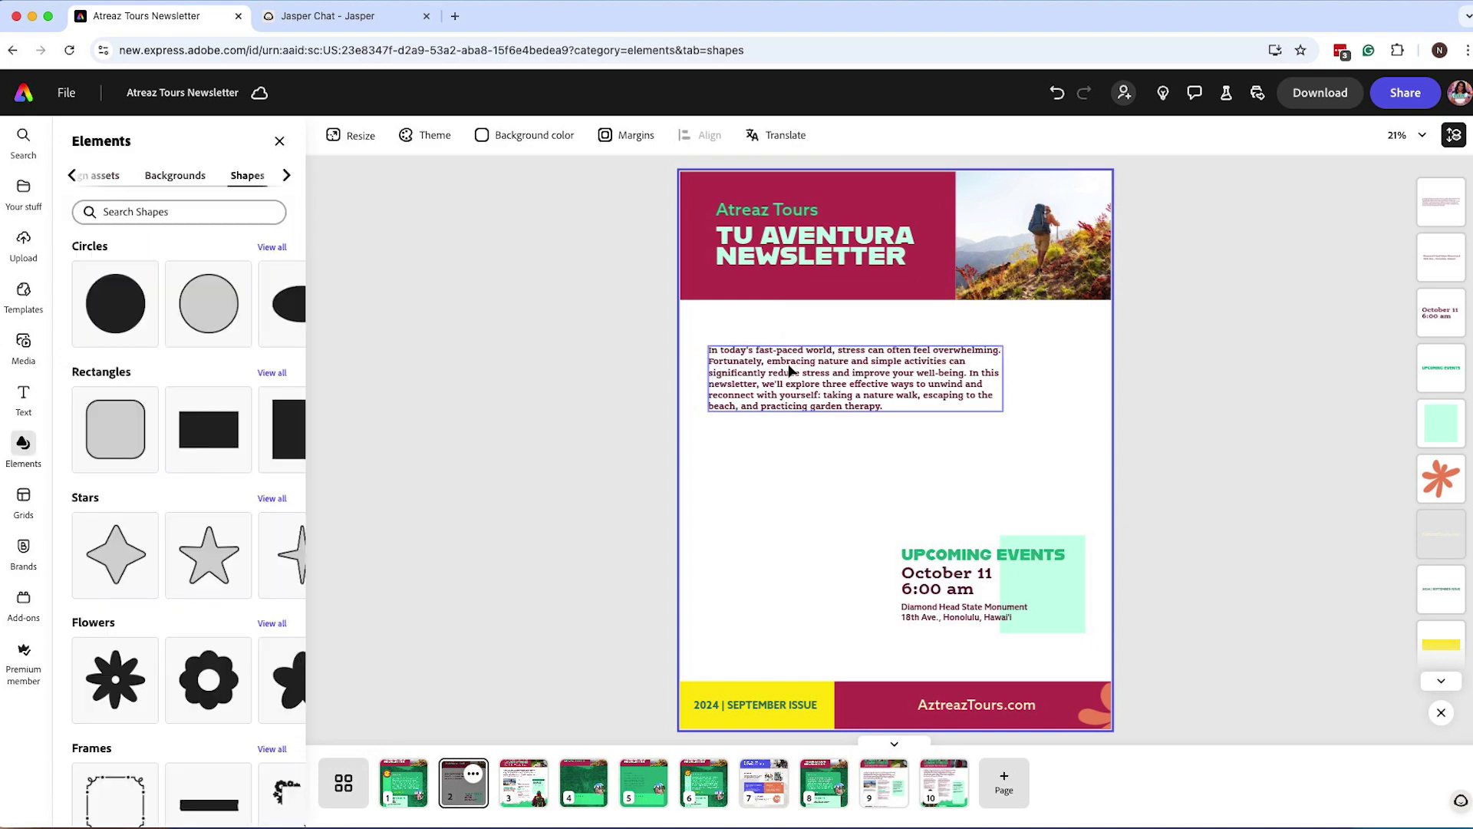
Paste the Take a Nature Walk article text, scale it to 23 pt, and move it into the blank area
{"action": "key", "text": "super+v"}
{"action": "left_click_drag", "start_coordinate": [963, 332], "coordinate": [863, 522]}
{"action": "scroll", "coordinate": [796, 598], "scroll_direction": "down", "scroll_amount": 2}
{"action": "left_click", "coordinate": [796, 599]}
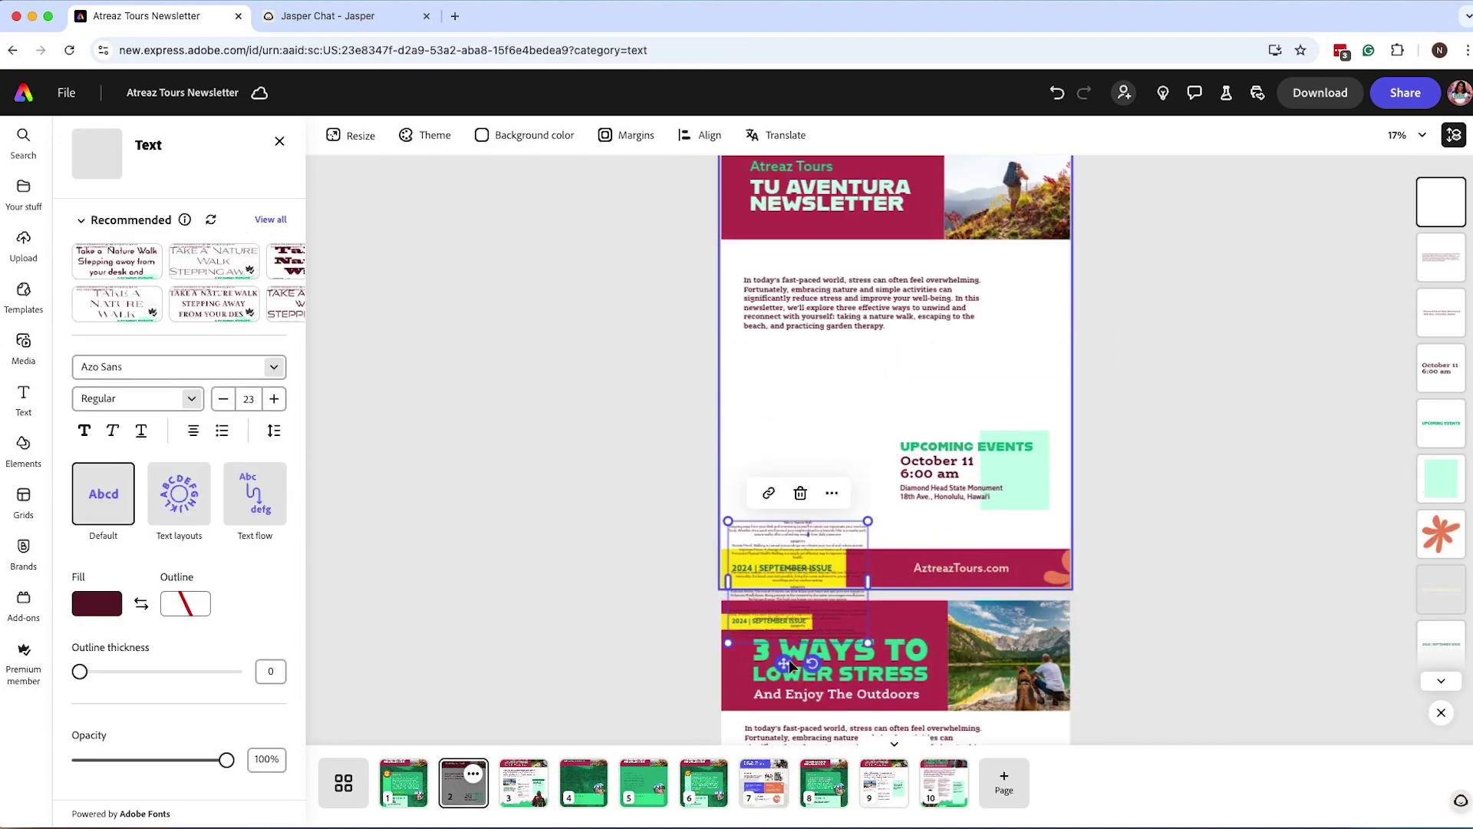
{"action": "left_click_drag", "start_coordinate": [796, 598], "coordinate": [813, 425]}
Nudge the Upcoming Events text down-right and place the article text below the intro paragraph
{"action": "left_click_drag", "start_coordinate": [920, 388], "coordinate": [1062, 522]}
{"action": "left_click_drag", "start_coordinate": [936, 460], "coordinate": [962, 488]}
{"action": "left_click", "coordinate": [988, 398]}
{"action": "scroll", "coordinate": [988, 398], "scroll_direction": "up", "scroll_amount": 5}
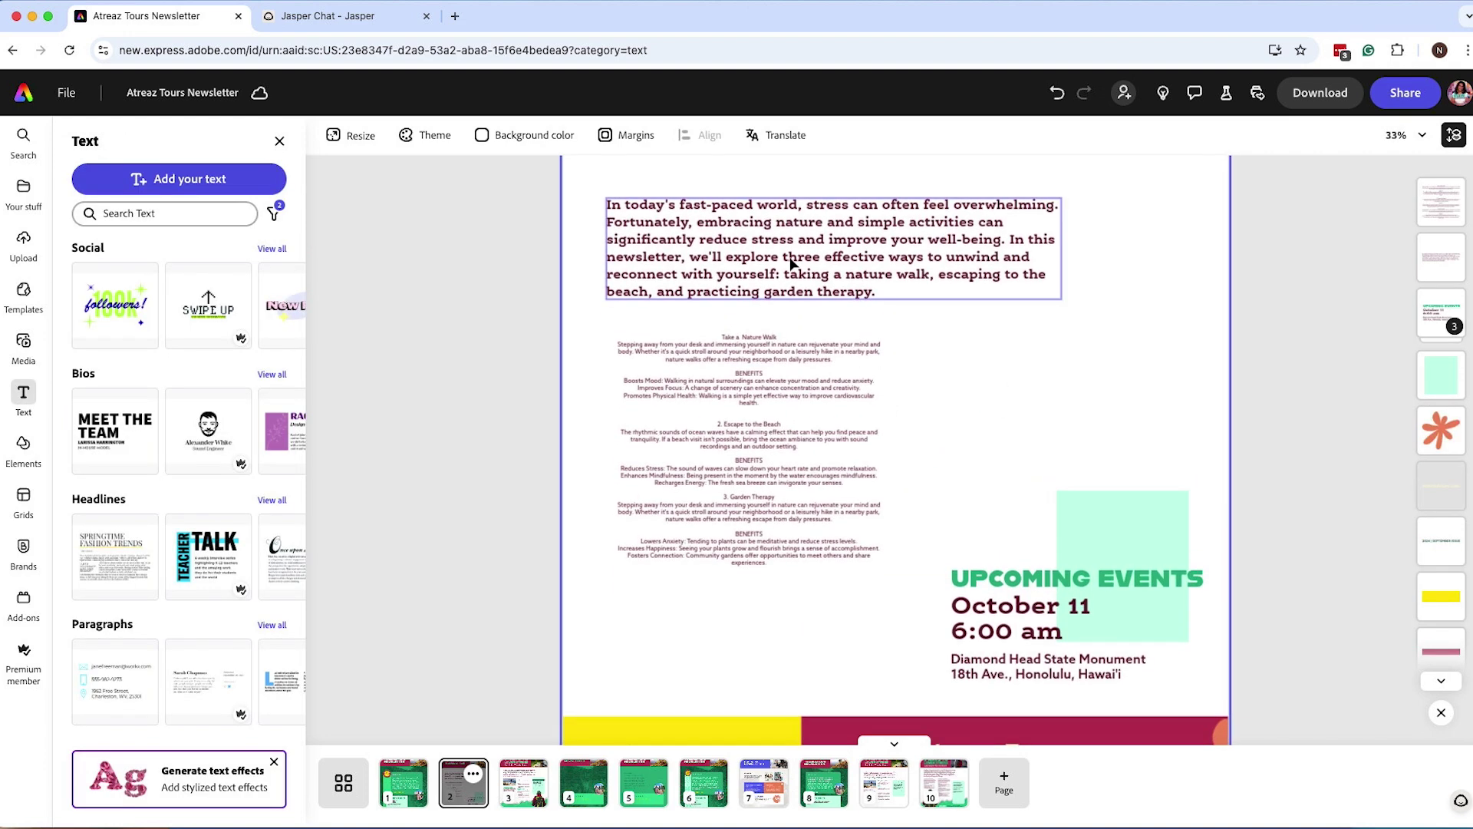
{"action": "scroll", "coordinate": [790, 263], "scroll_direction": "up", "scroll_amount": 1}
Left-align the article text, widen its box, and convert it to a text flow box
{"action": "left_click", "coordinate": [733, 462]}
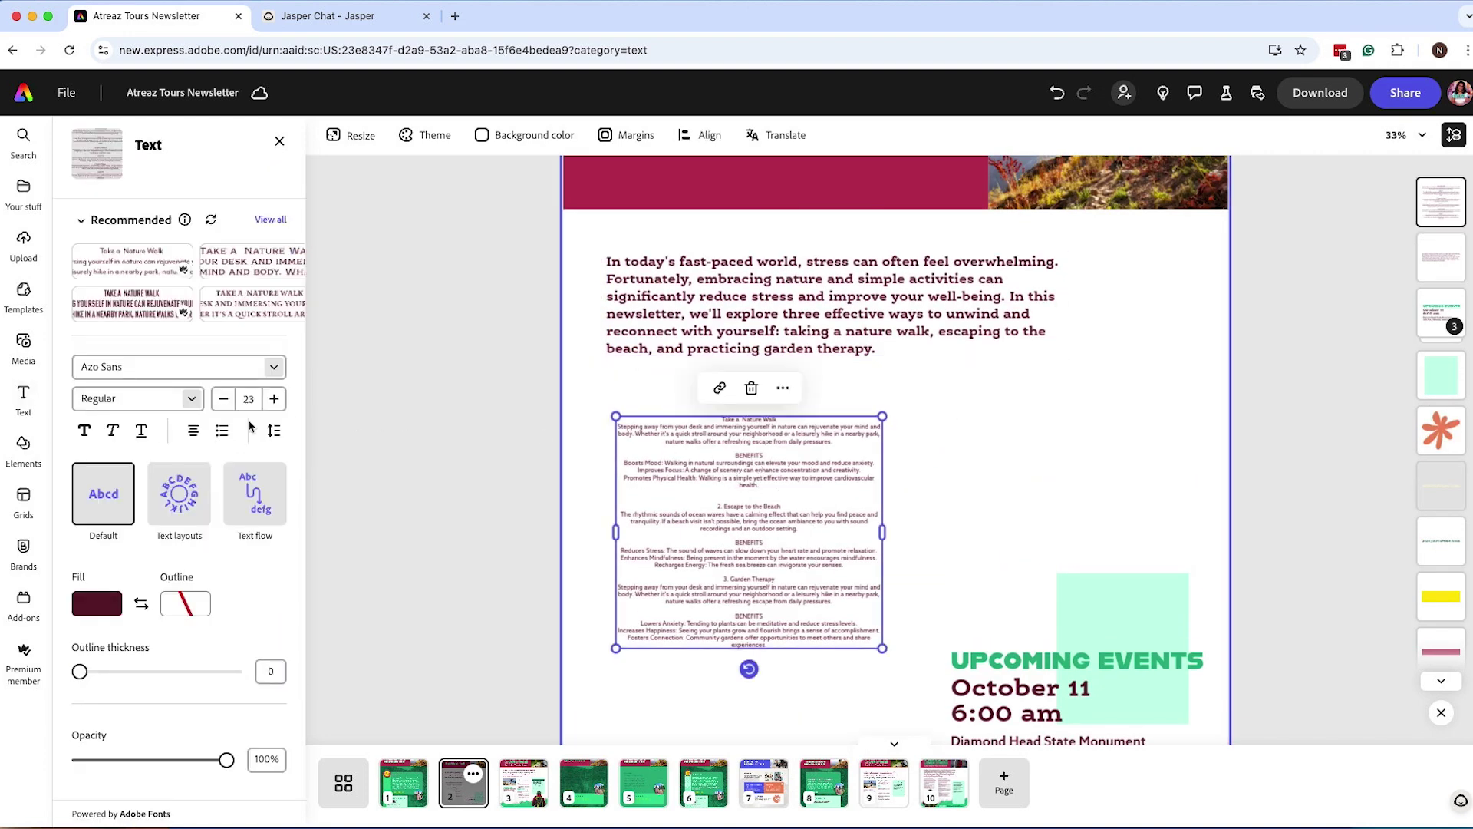
{"action": "left_click", "coordinate": [193, 432]}
{"action": "left_click", "coordinate": [194, 432]}
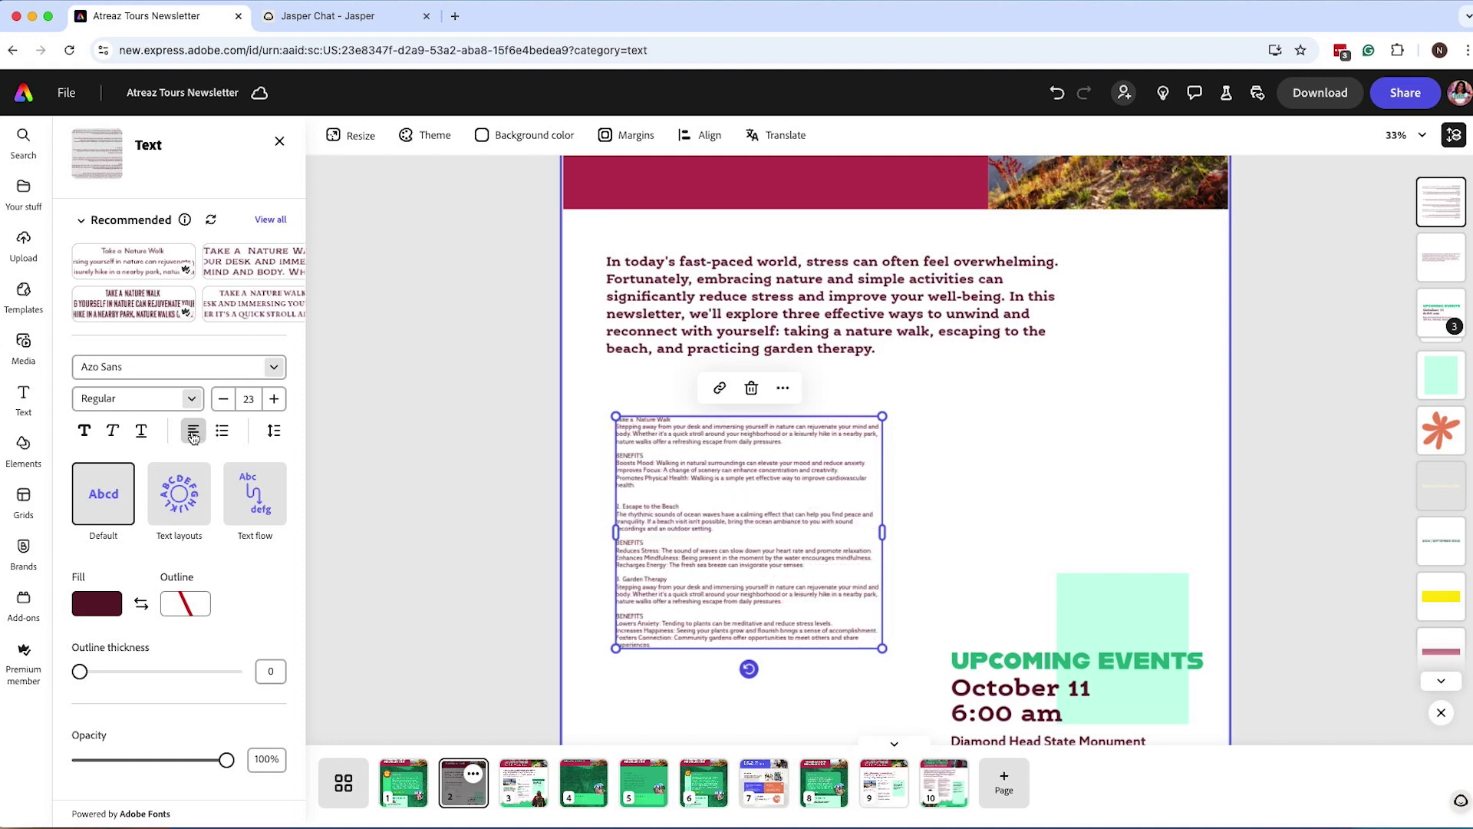
{"action": "key", "text": "ctrl+z"}
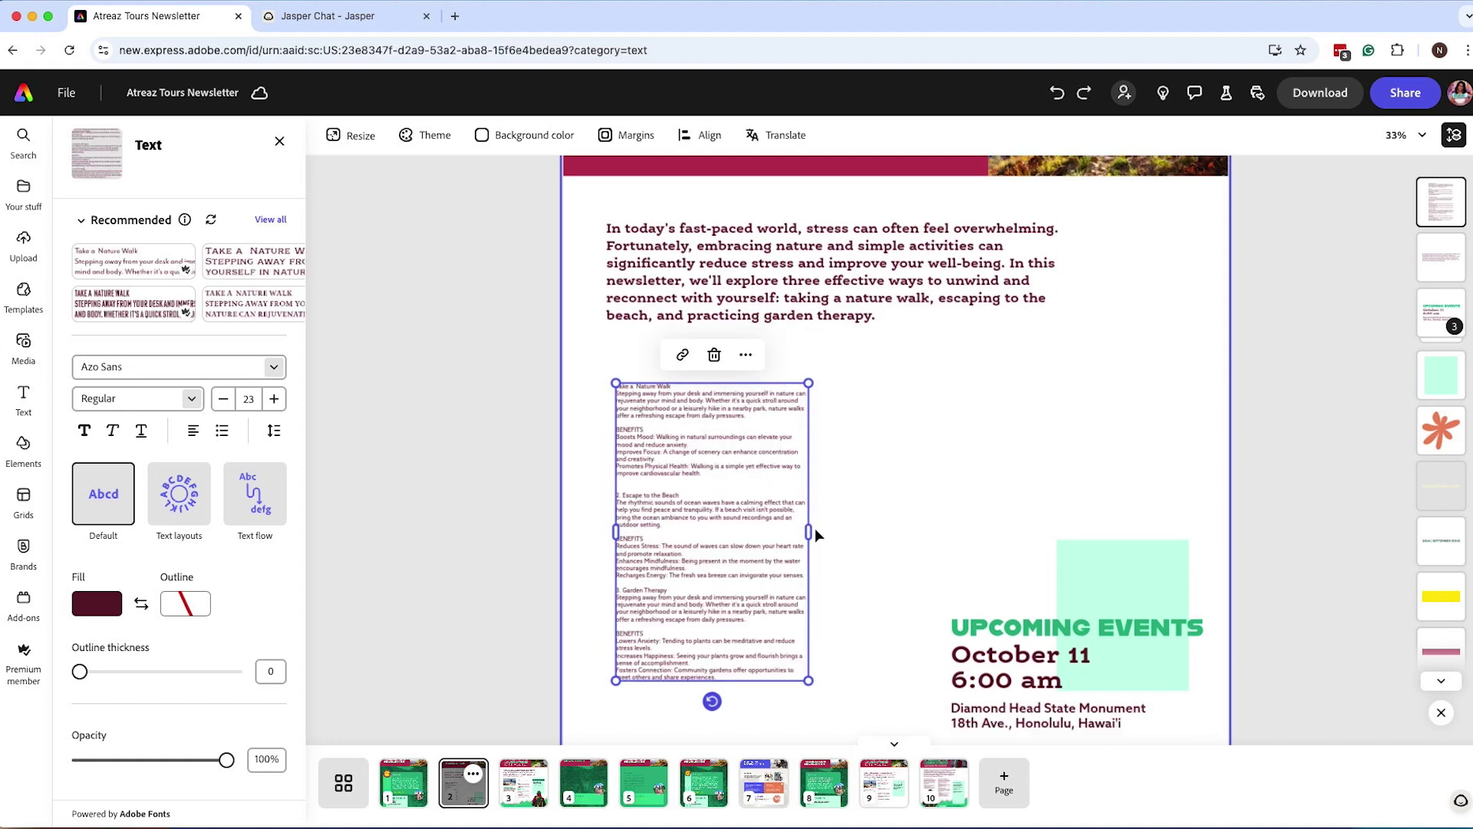
{"action": "mouse_move", "coordinate": [806, 531]}
{"action": "left_mouse_down"}
{"action": "mouse_move", "coordinate": [929, 522]}
{"action": "mouse_move", "coordinate": [829, 522]}
{"action": "left_mouse_up"}
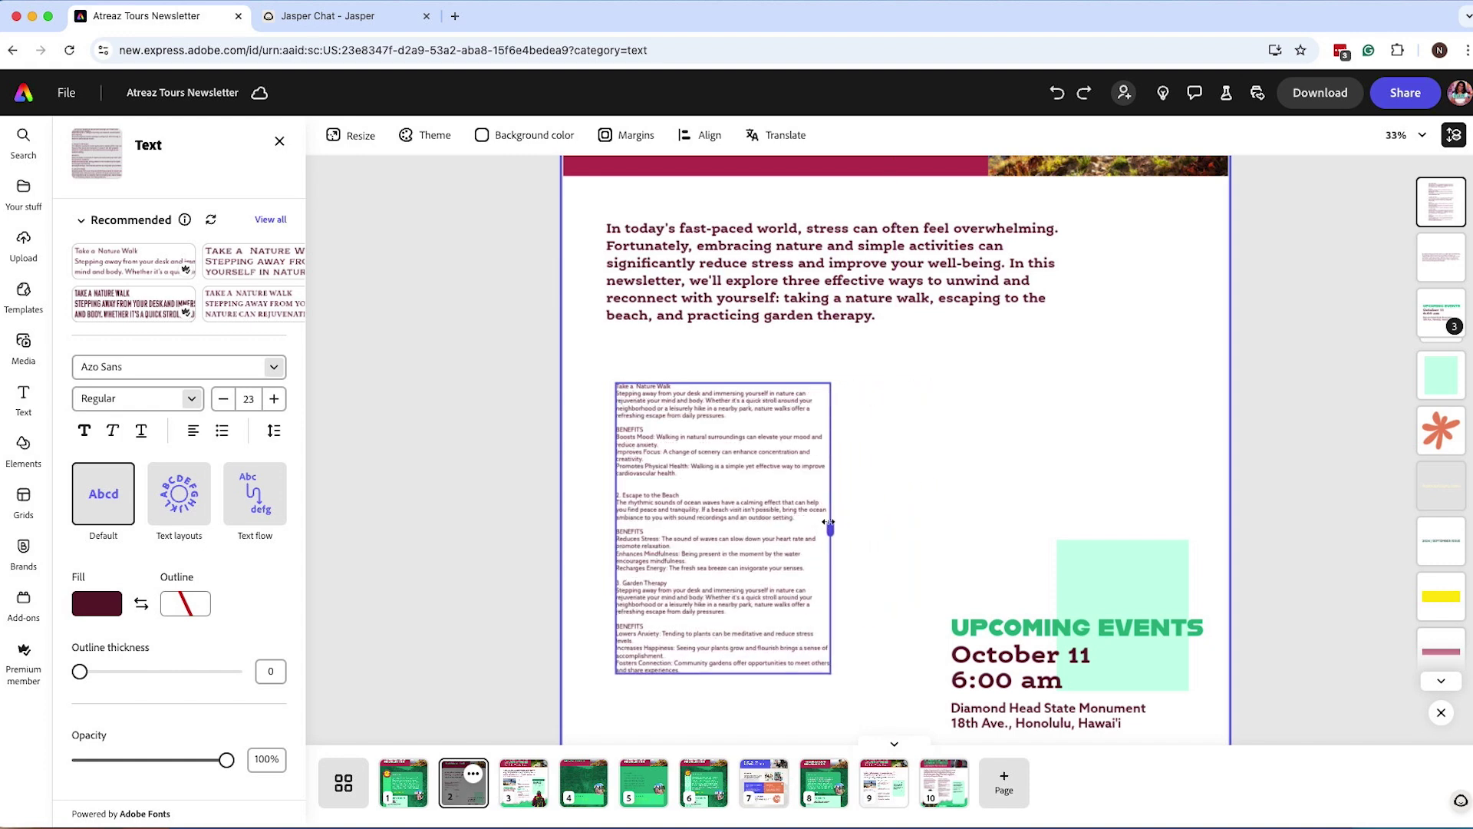
{"action": "left_click_drag", "start_coordinate": [828, 522], "coordinate": [829, 520]}
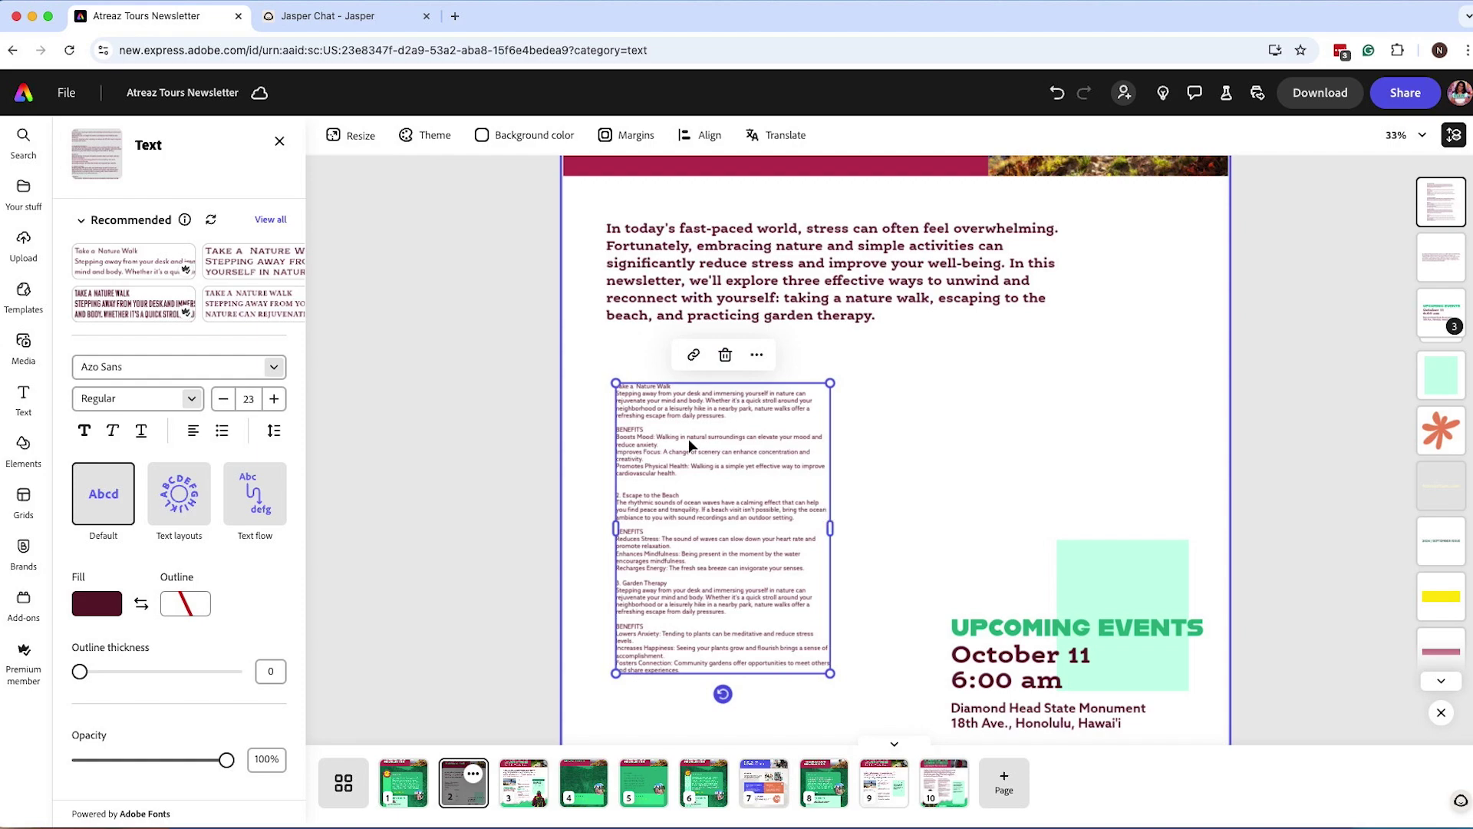
{"action": "left_click", "coordinate": [257, 497]}
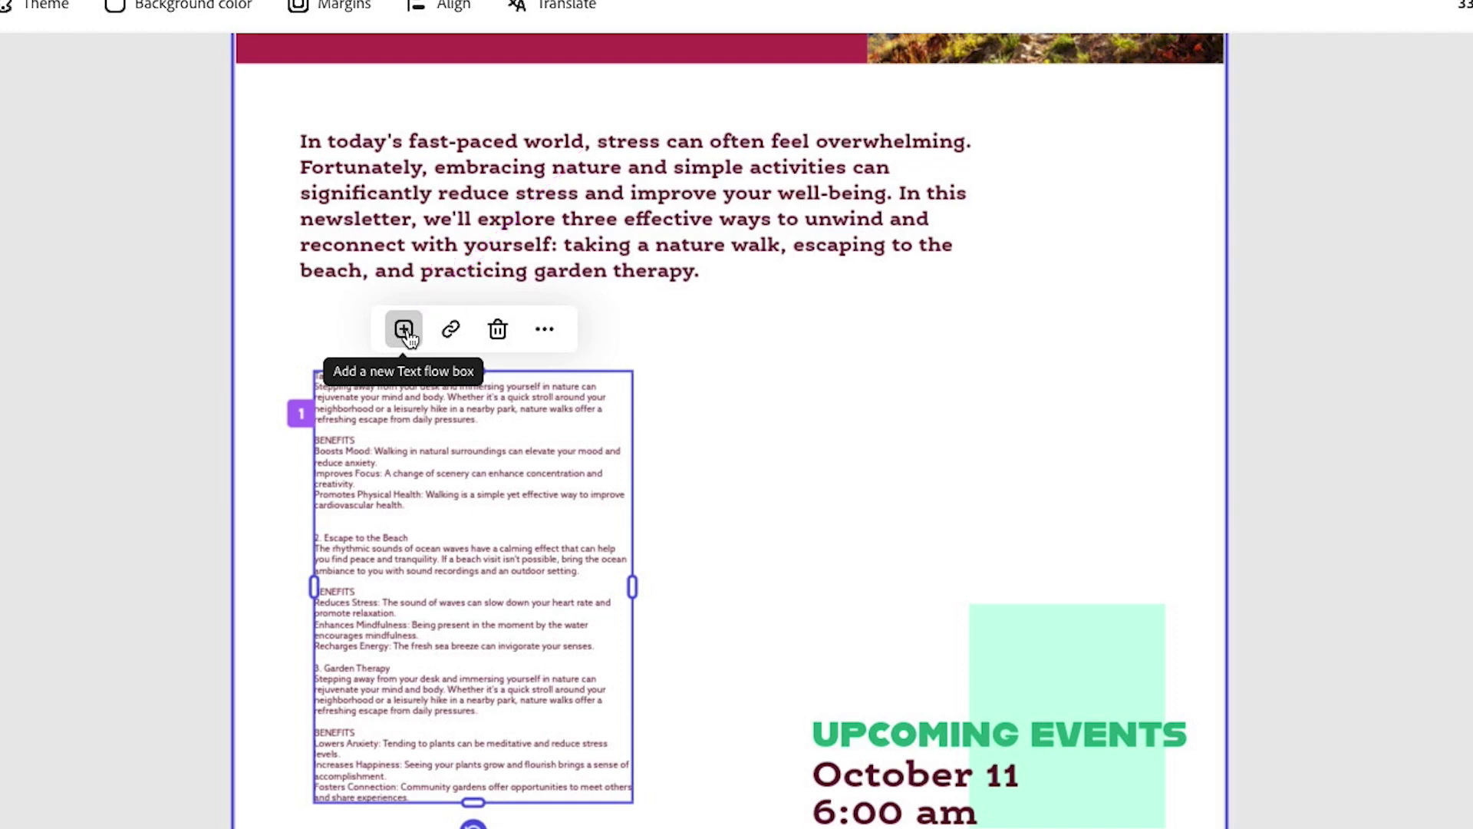
Add a linked second text flow box, shorten box 1, and place box 2 beside it as a column
{"action": "left_click", "coordinate": [405, 332]}
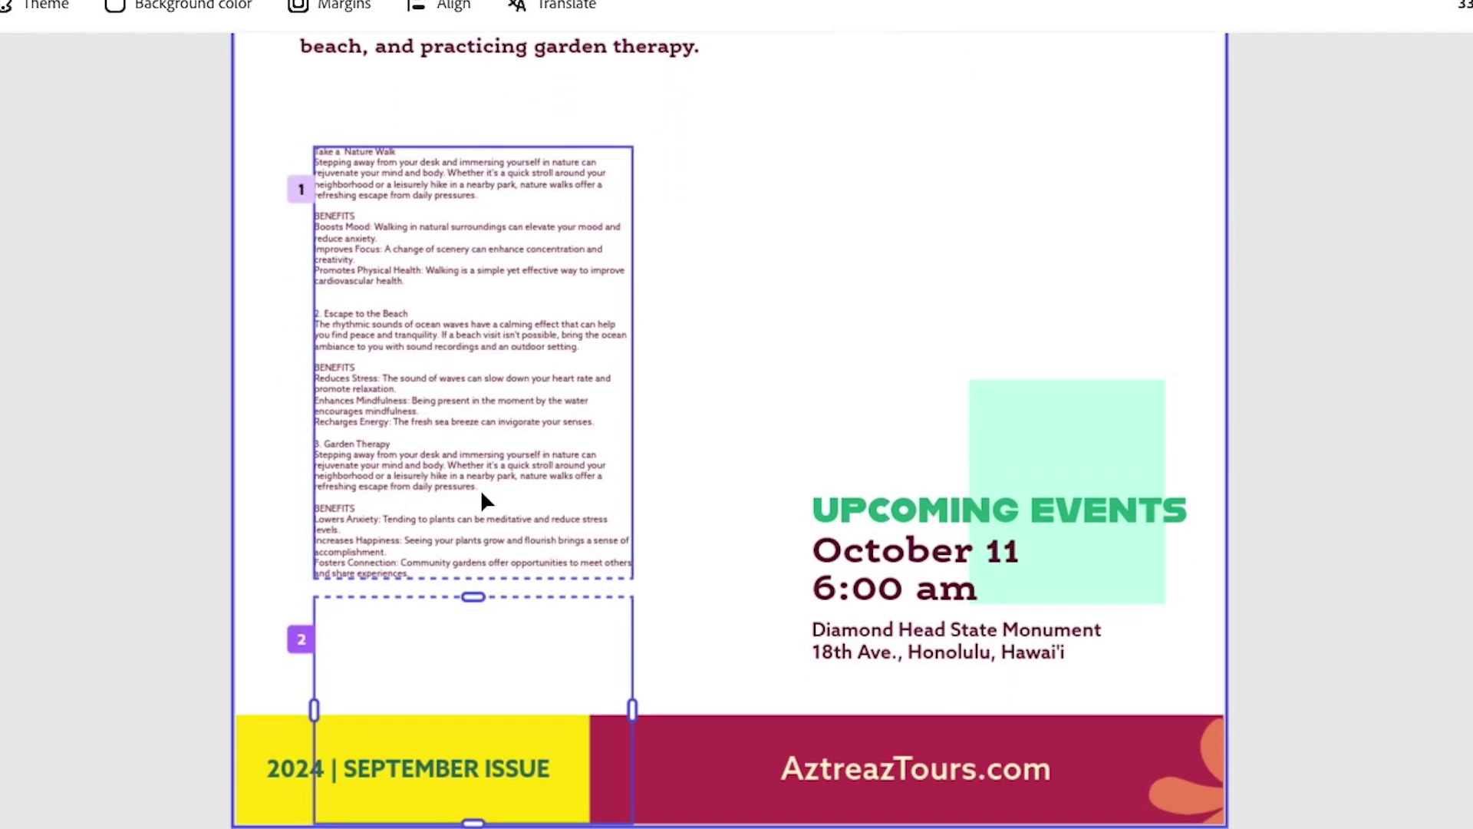
{"action": "left_click", "coordinate": [467, 391]}
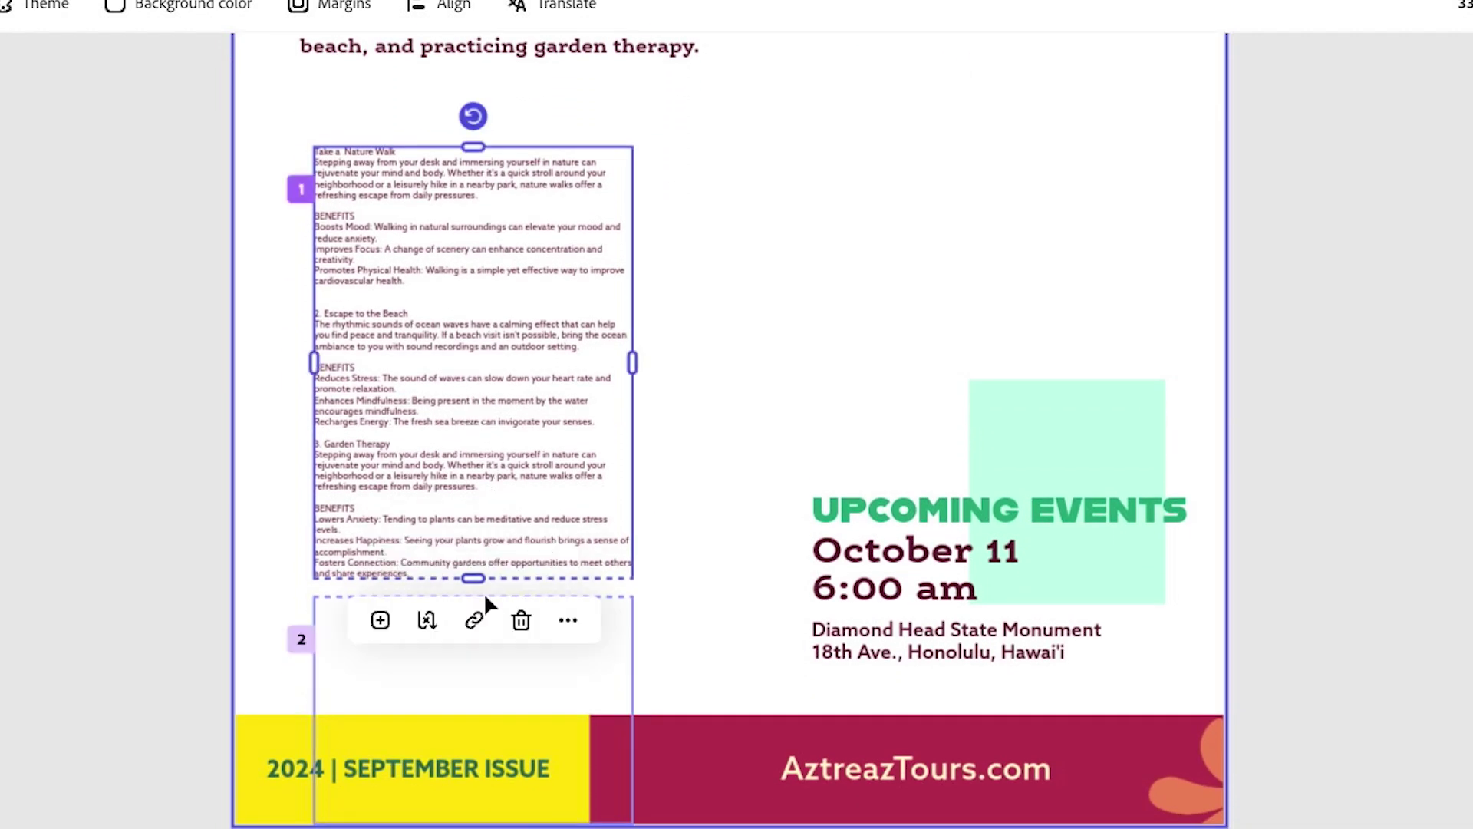
{"action": "left_click", "coordinate": [330, 672]}
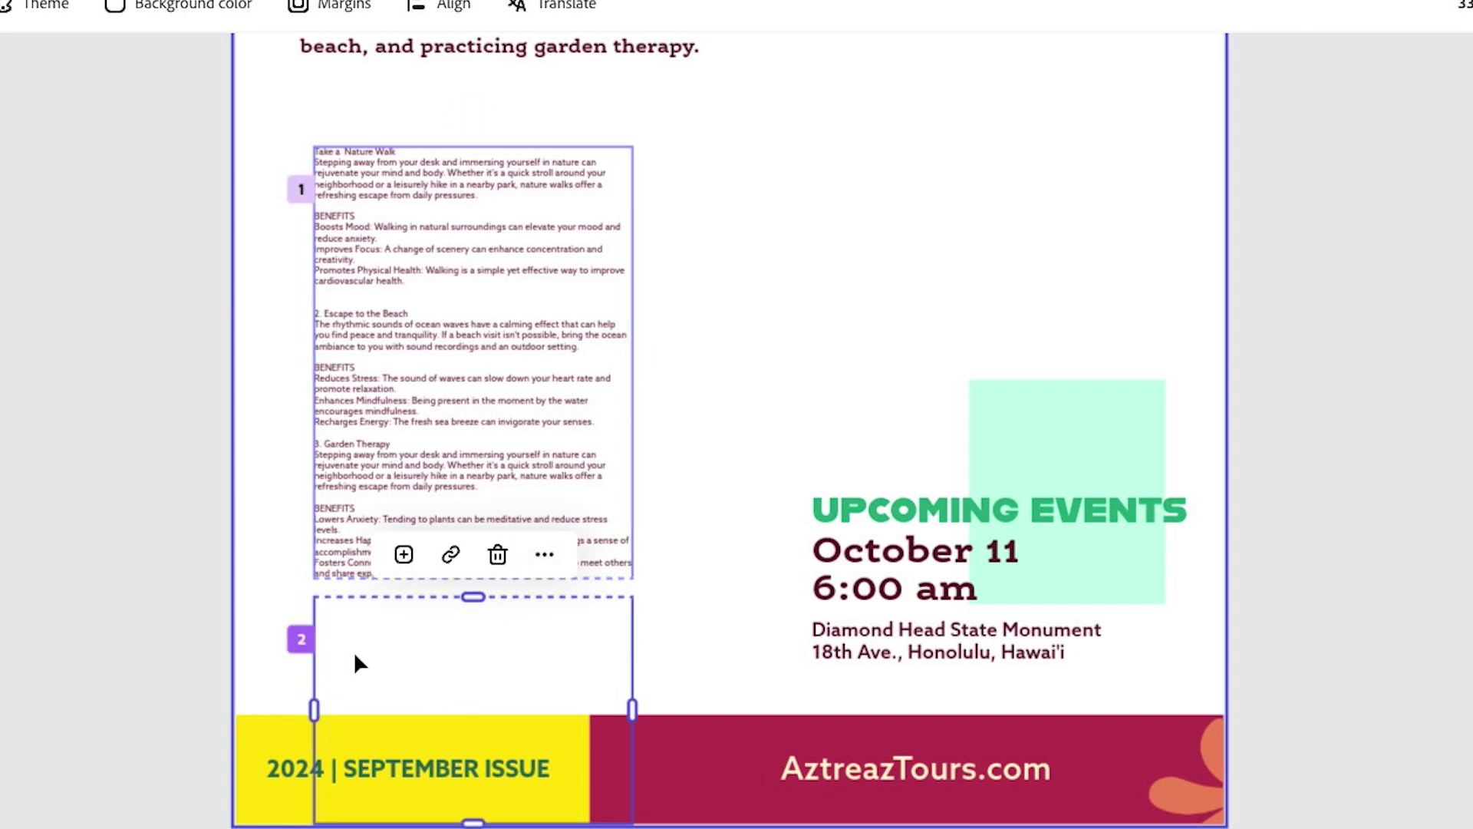
{"action": "left_click", "coordinate": [371, 416]}
{"action": "left_click_drag", "start_coordinate": [474, 577], "coordinate": [481, 358]}
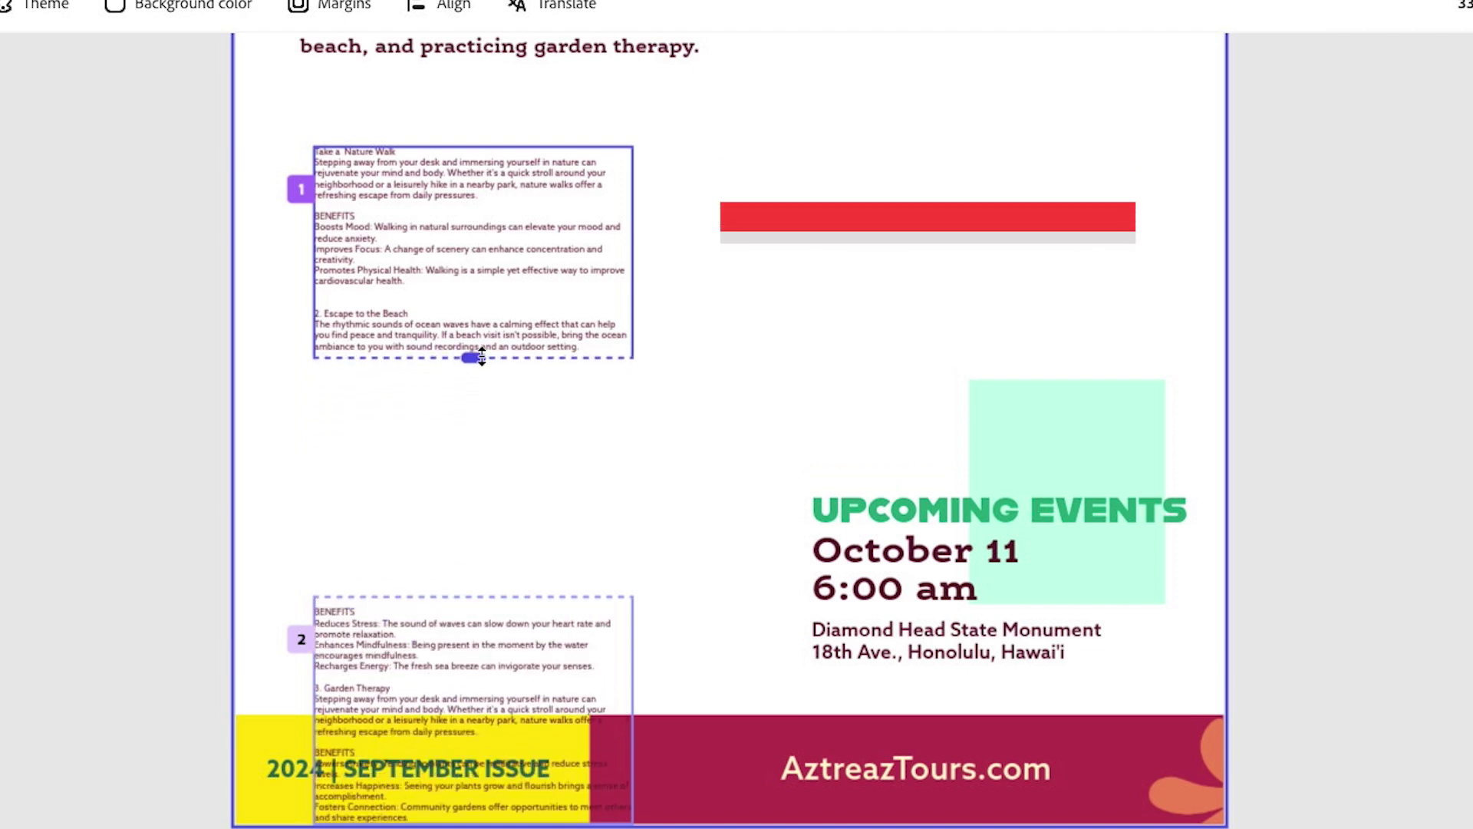
{"action": "left_click_drag", "start_coordinate": [405, 622], "coordinate": [773, 164]}
Select the Take a Nature Walk heading line in the first column
{"action": "left_click", "coordinate": [606, 251]}
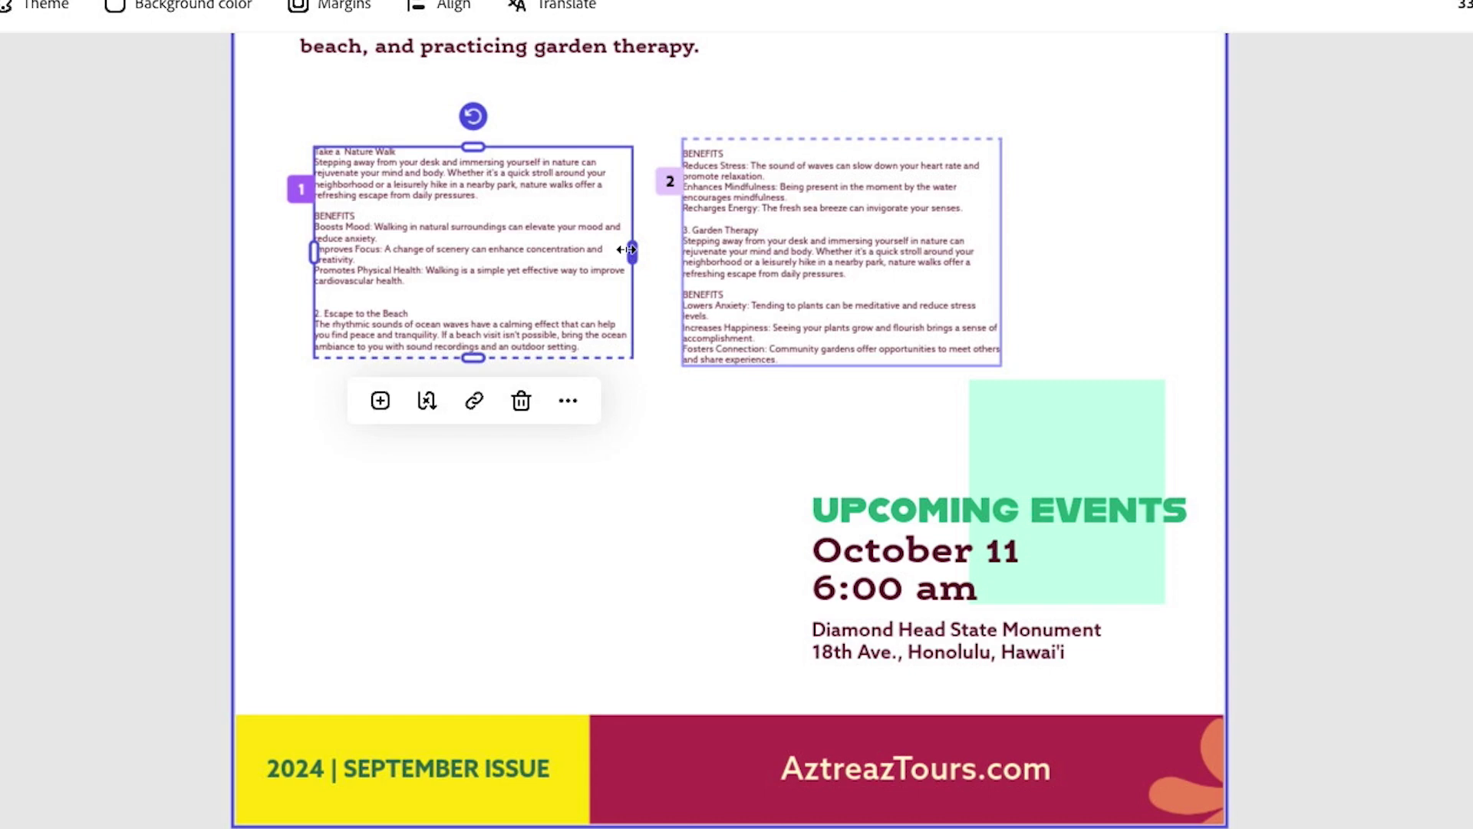
{"action": "scroll", "coordinate": [606, 251], "scroll_direction": "up", "scroll_amount": 2}
{"action": "left_click_drag", "start_coordinate": [400, 215], "coordinate": [301, 196]}
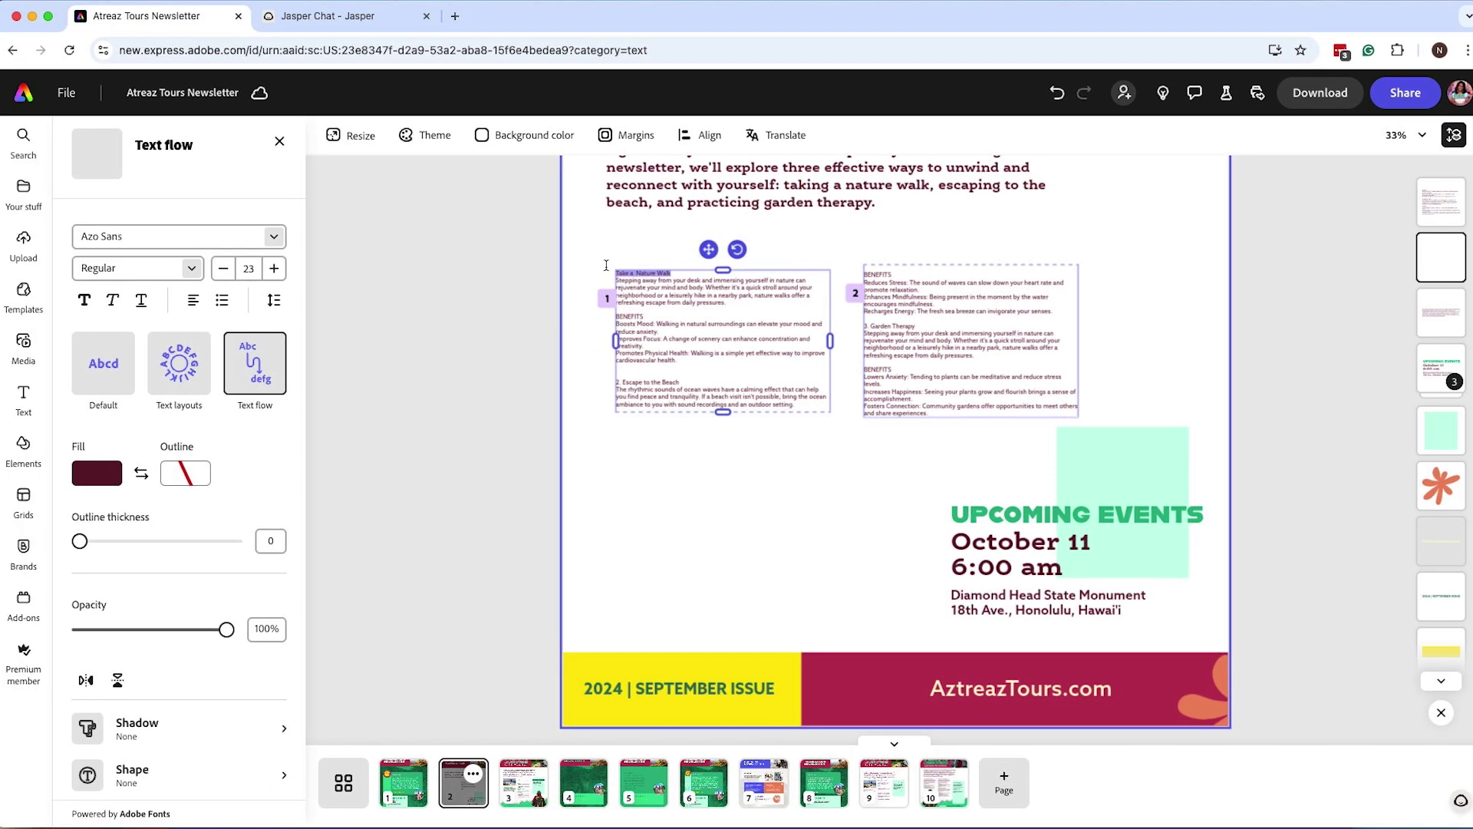
{"action": "left_click_drag", "start_coordinate": [607, 265], "coordinate": [619, 272]}
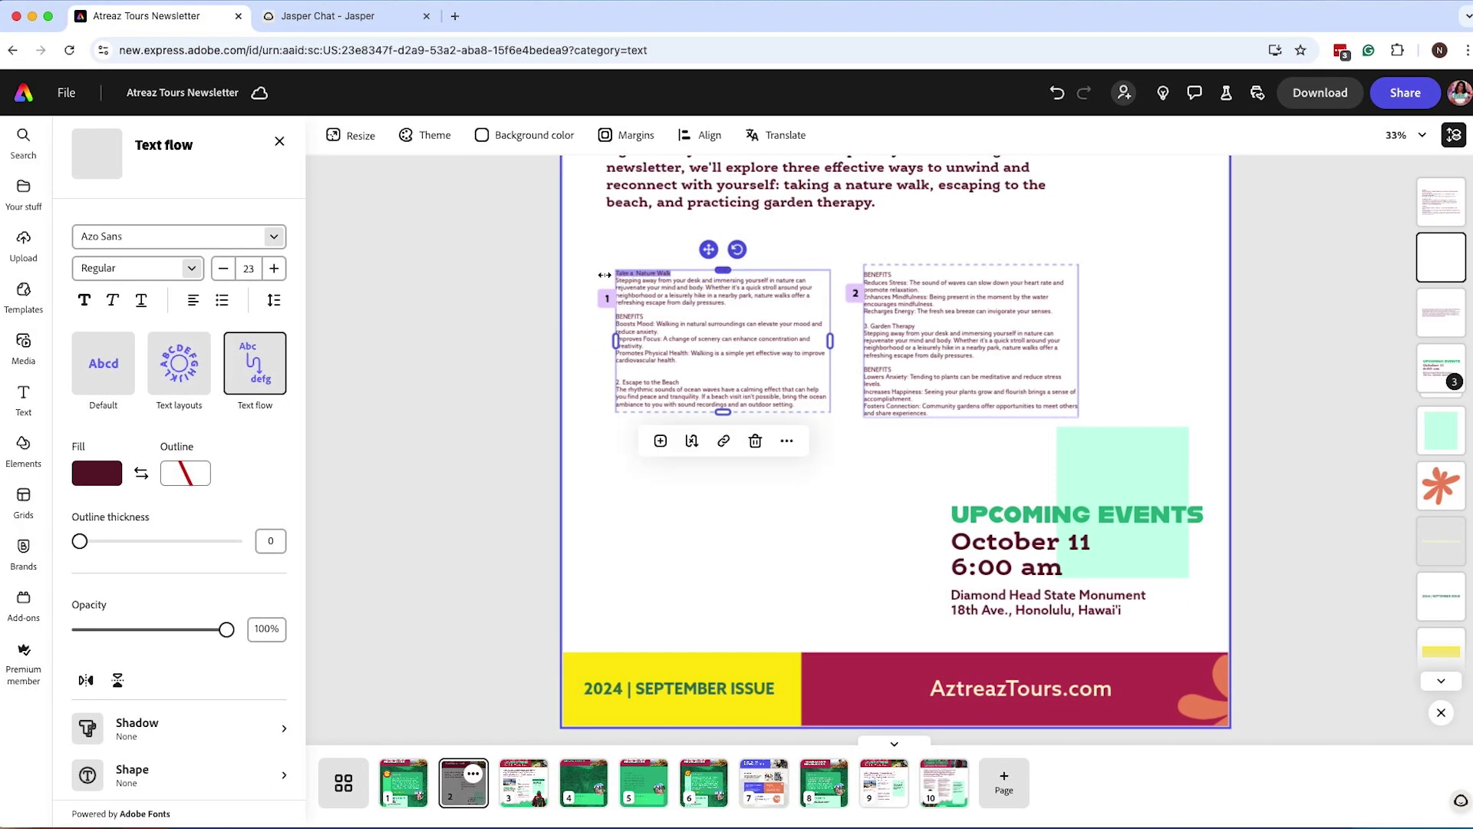
Set the Take a Nature Walk heading in Alfarn Regular and enlarge its size
{"action": "left_click", "coordinate": [273, 238]}
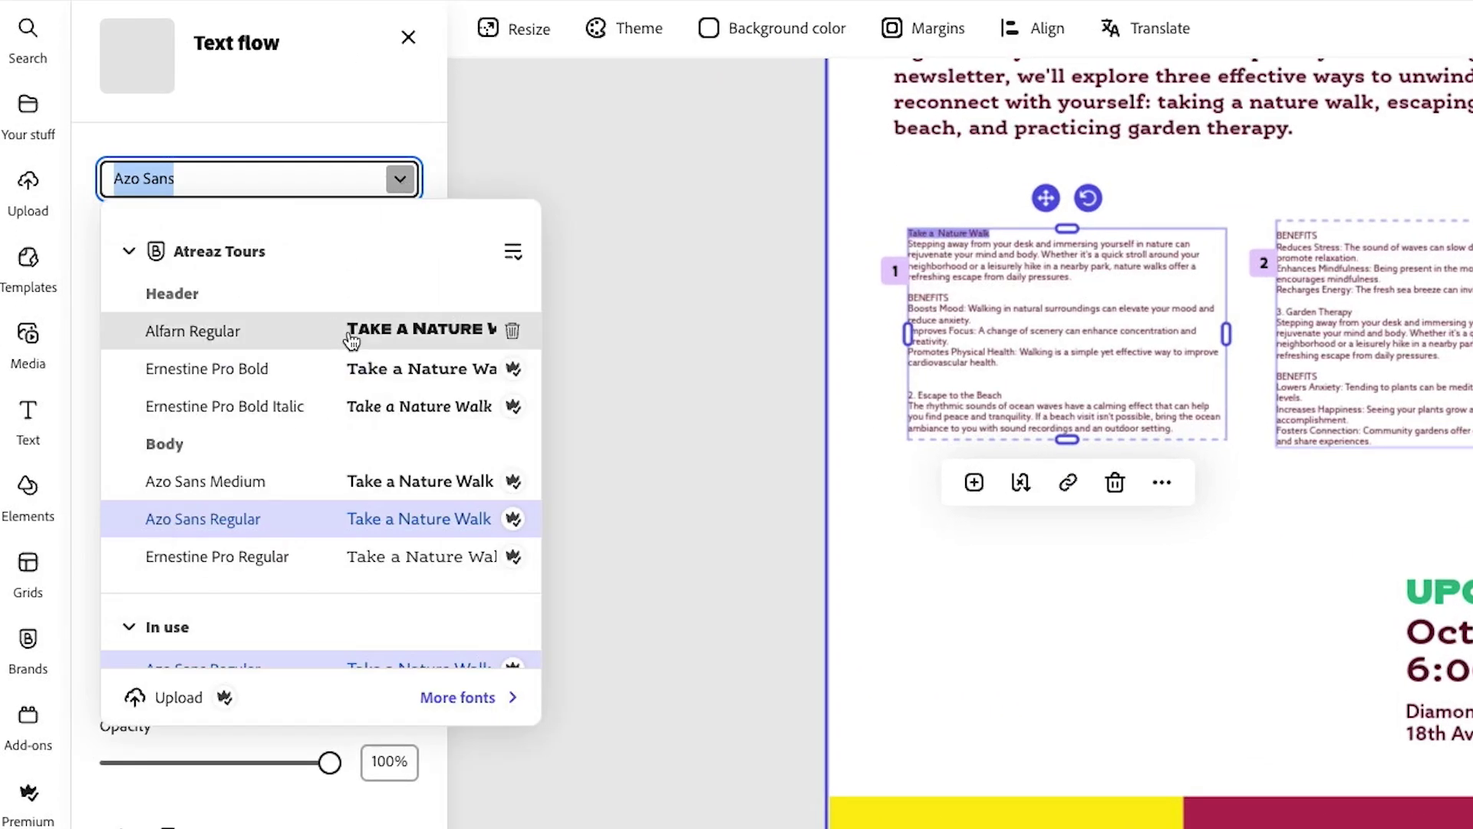
{"action": "left_click", "coordinate": [240, 339]}
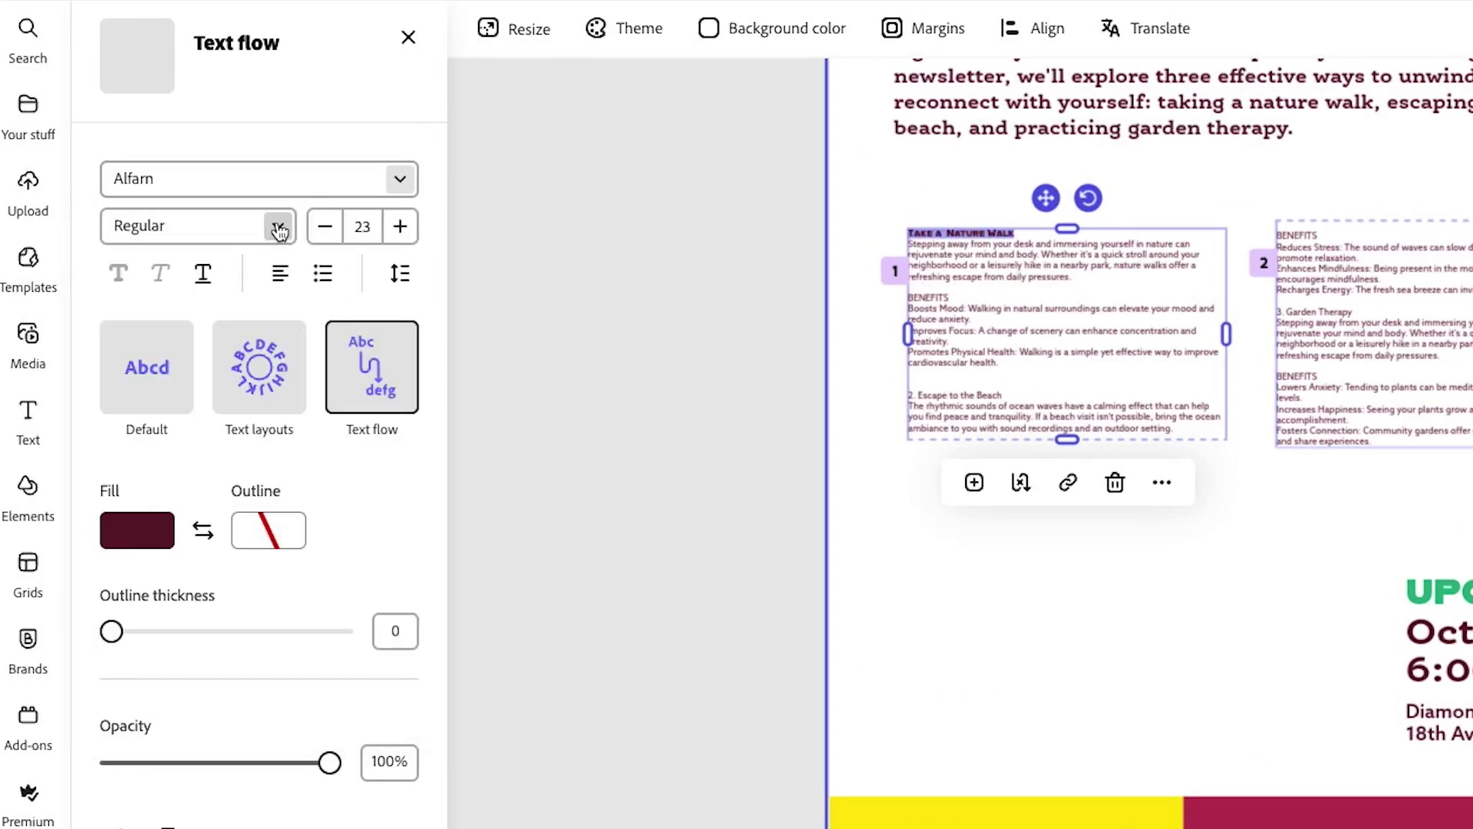
{"action": "left_click", "coordinate": [400, 227]}
{"action": "left_click", "coordinate": [399, 227]}
{"action": "left_click", "coordinate": [399, 227]}
{"action": "left_click", "coordinate": [399, 228]}
{"action": "left_click", "coordinate": [400, 227]}
{"action": "left_click", "coordinate": [399, 227]}
{"action": "left_click", "coordinate": [399, 229]}
{"action": "left_click", "coordinate": [399, 229]}
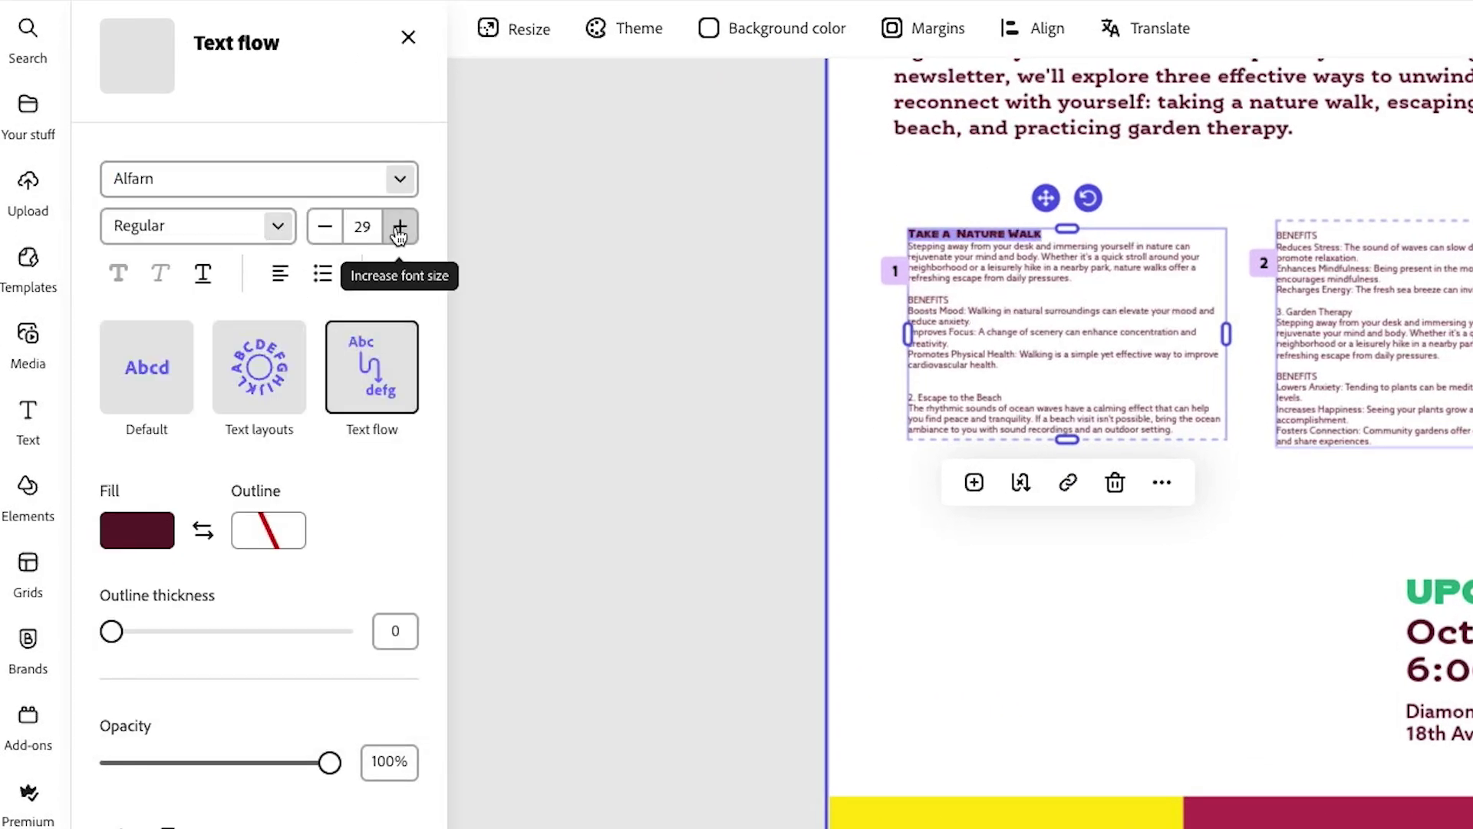
{"action": "left_click", "coordinate": [399, 229]}
{"action": "left_click", "coordinate": [399, 229]}
{"action": "left_click", "coordinate": [399, 229]}
{"action": "left_click", "coordinate": [399, 229]}
{"action": "left_click", "coordinate": [399, 229]}
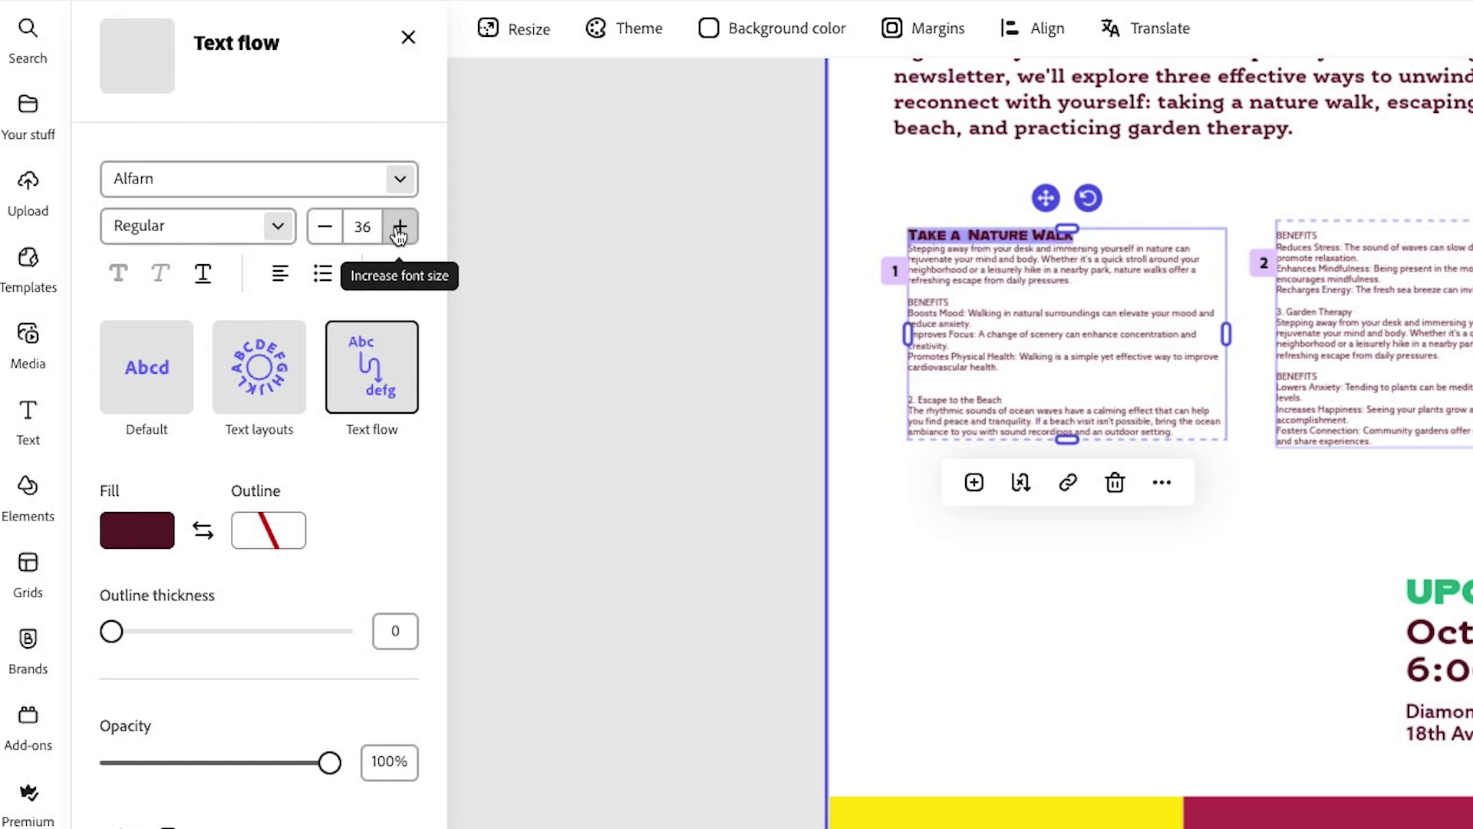
{"action": "left_click", "coordinate": [399, 229]}
{"action": "left_click", "coordinate": [399, 229]}
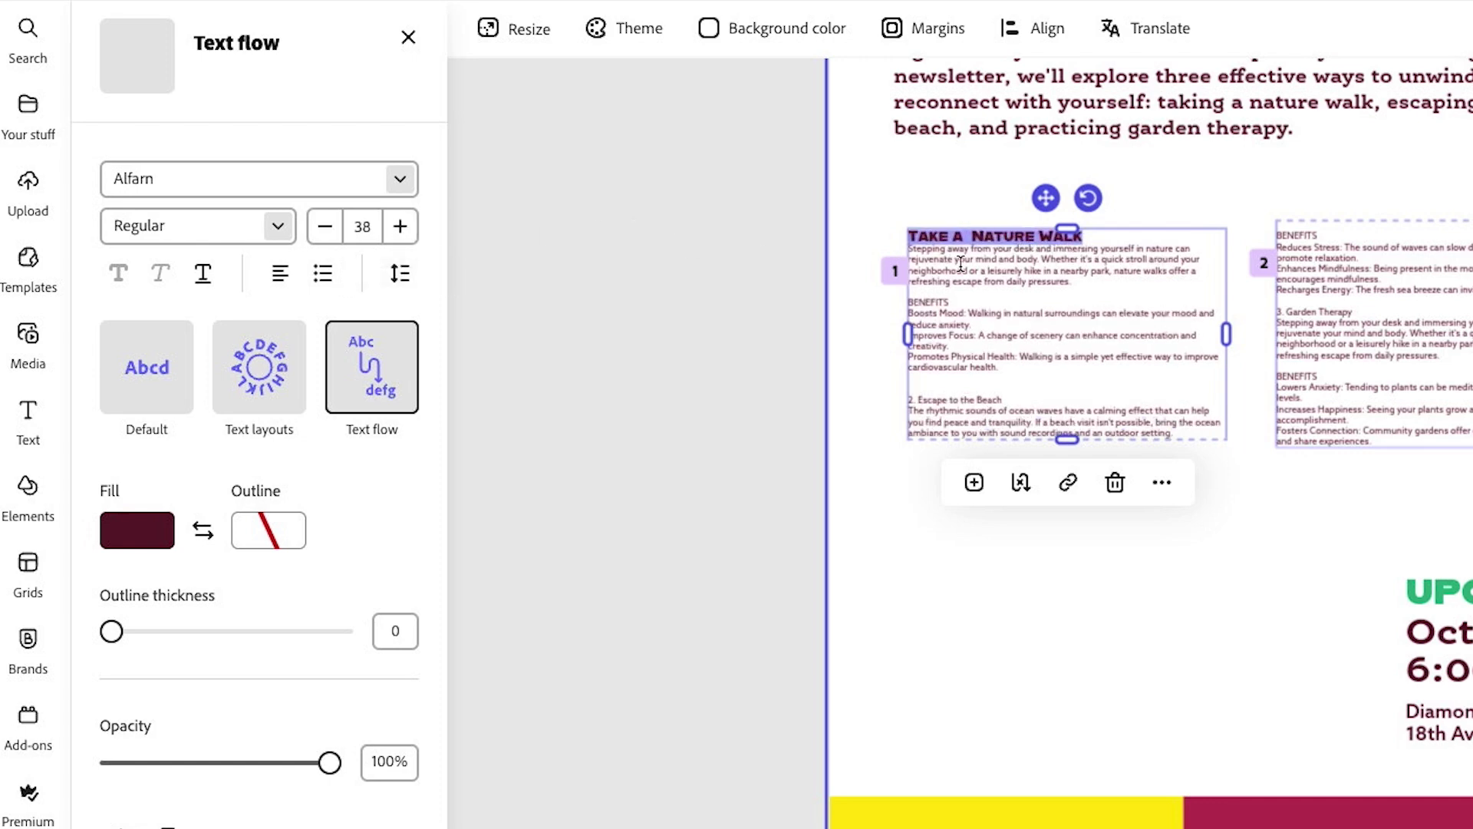
Give the TAKE A NATURE WALK heading a green fill
{"action": "left_click", "coordinate": [976, 296]}
{"action": "left_click", "coordinate": [927, 234]}
{"action": "triple_click", "coordinate": [927, 234]}
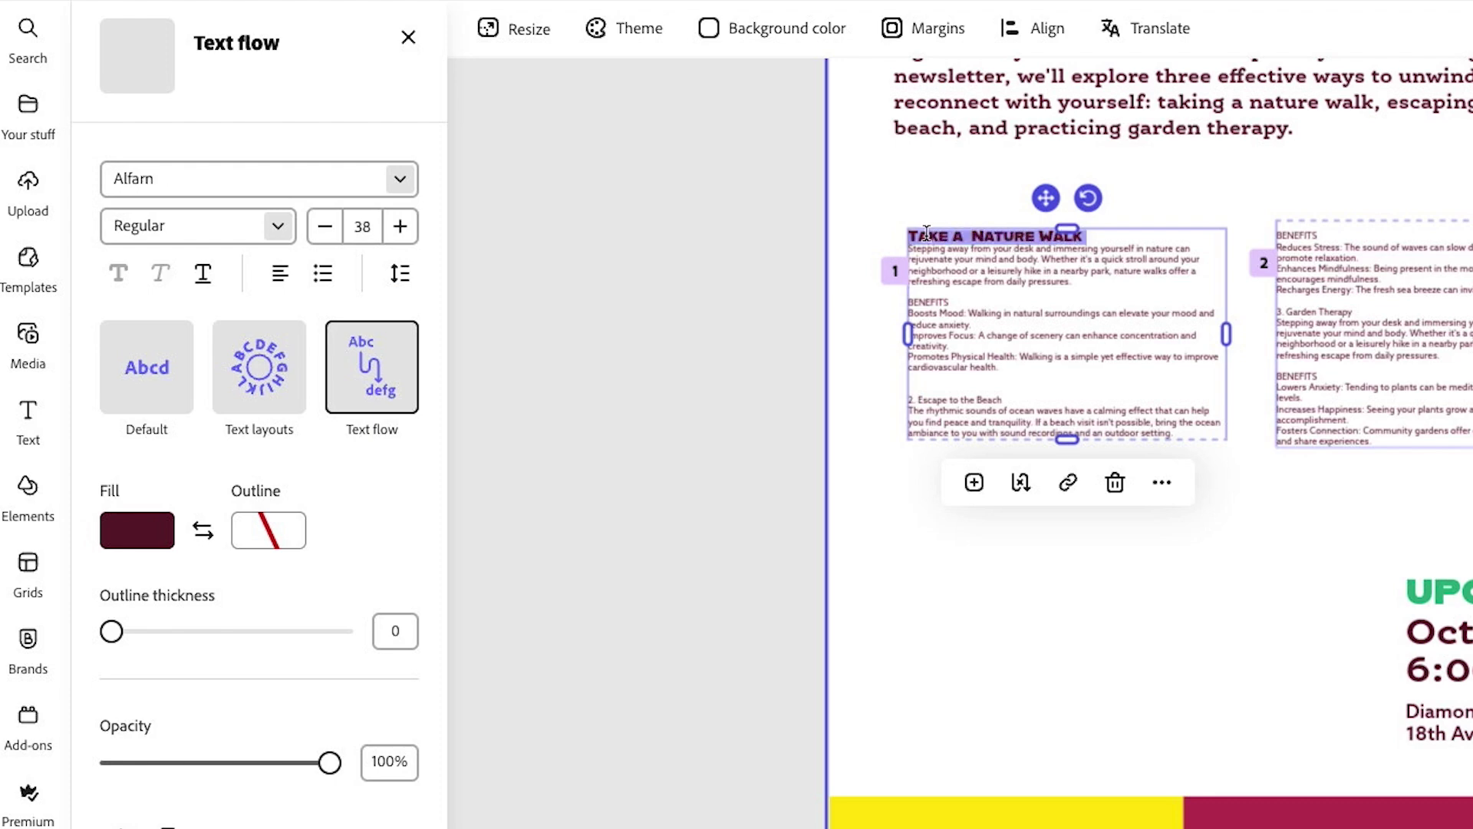
{"action": "left_click", "coordinate": [118, 529]}
{"action": "left_click", "coordinate": [328, 617]}
Enlarge the first body paragraph of the article
{"action": "triple_click", "coordinate": [909, 249]}
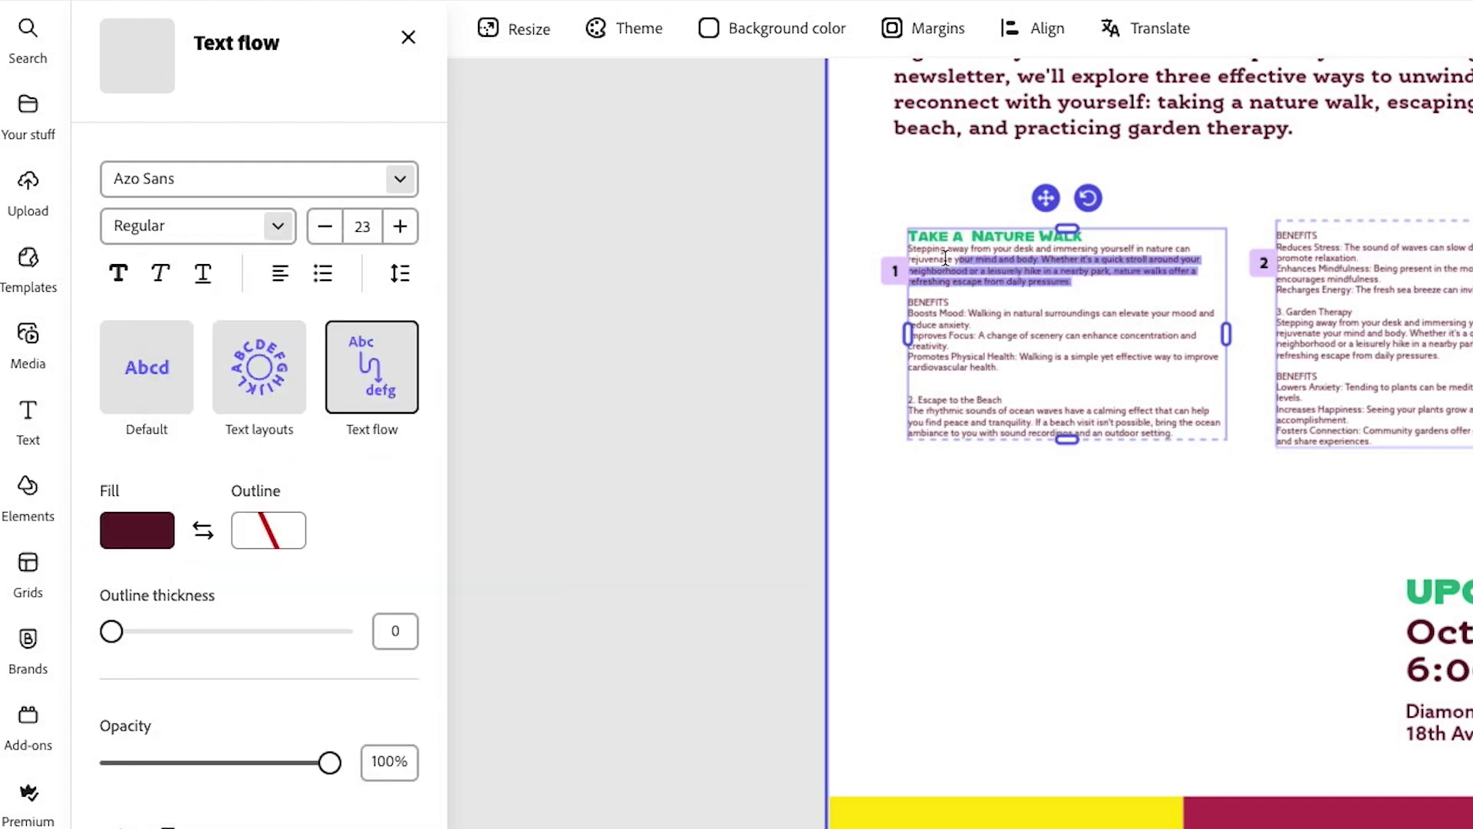
{"action": "left_click", "coordinate": [399, 226]}
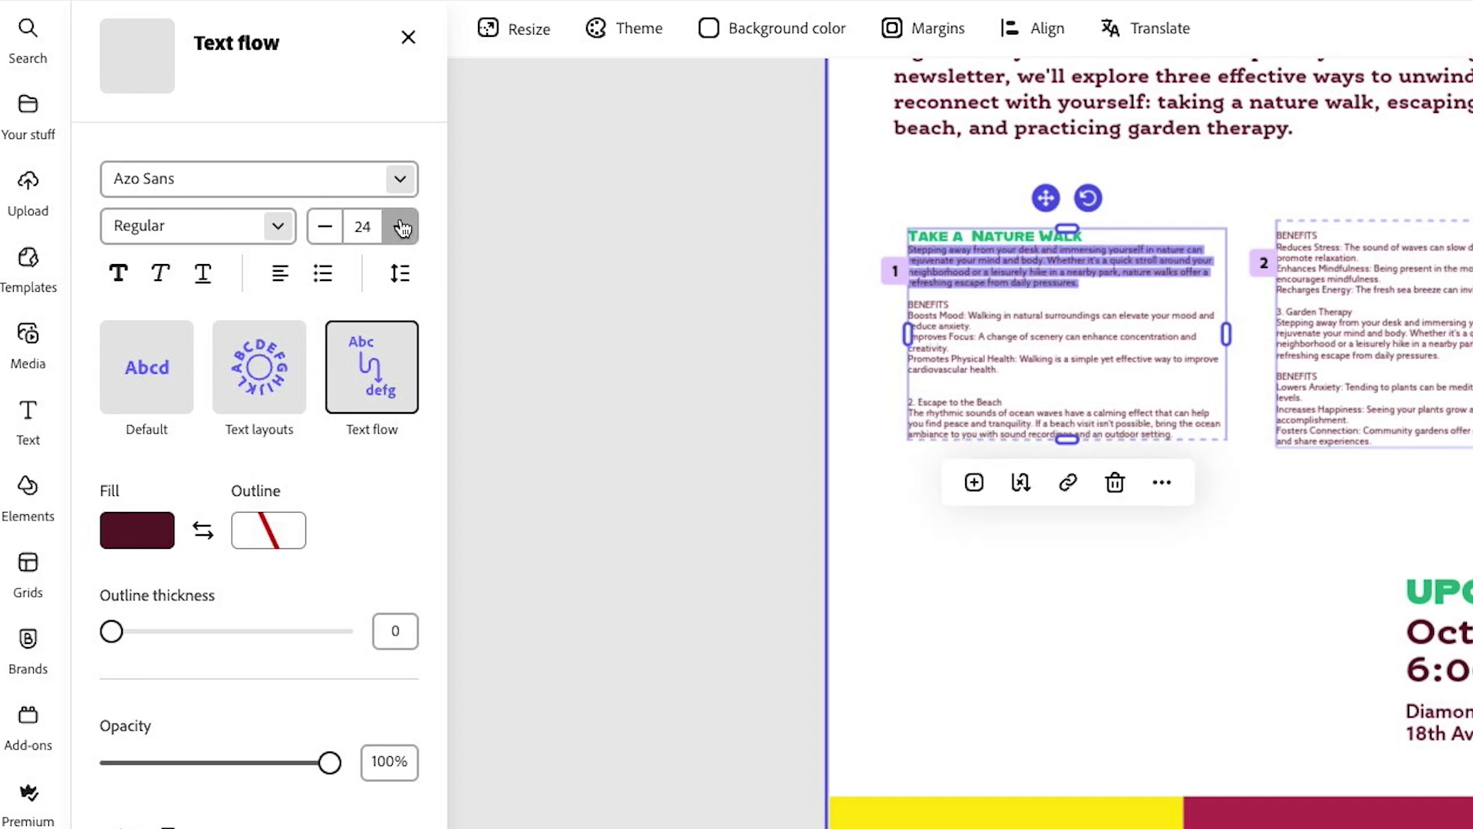
{"action": "left_click", "coordinate": [400, 226]}
{"action": "left_click", "coordinate": [399, 226]}
{"action": "left_click", "coordinate": [400, 226]}
{"action": "left_click", "coordinate": [400, 226]}
{"action": "left_click", "coordinate": [400, 226]}
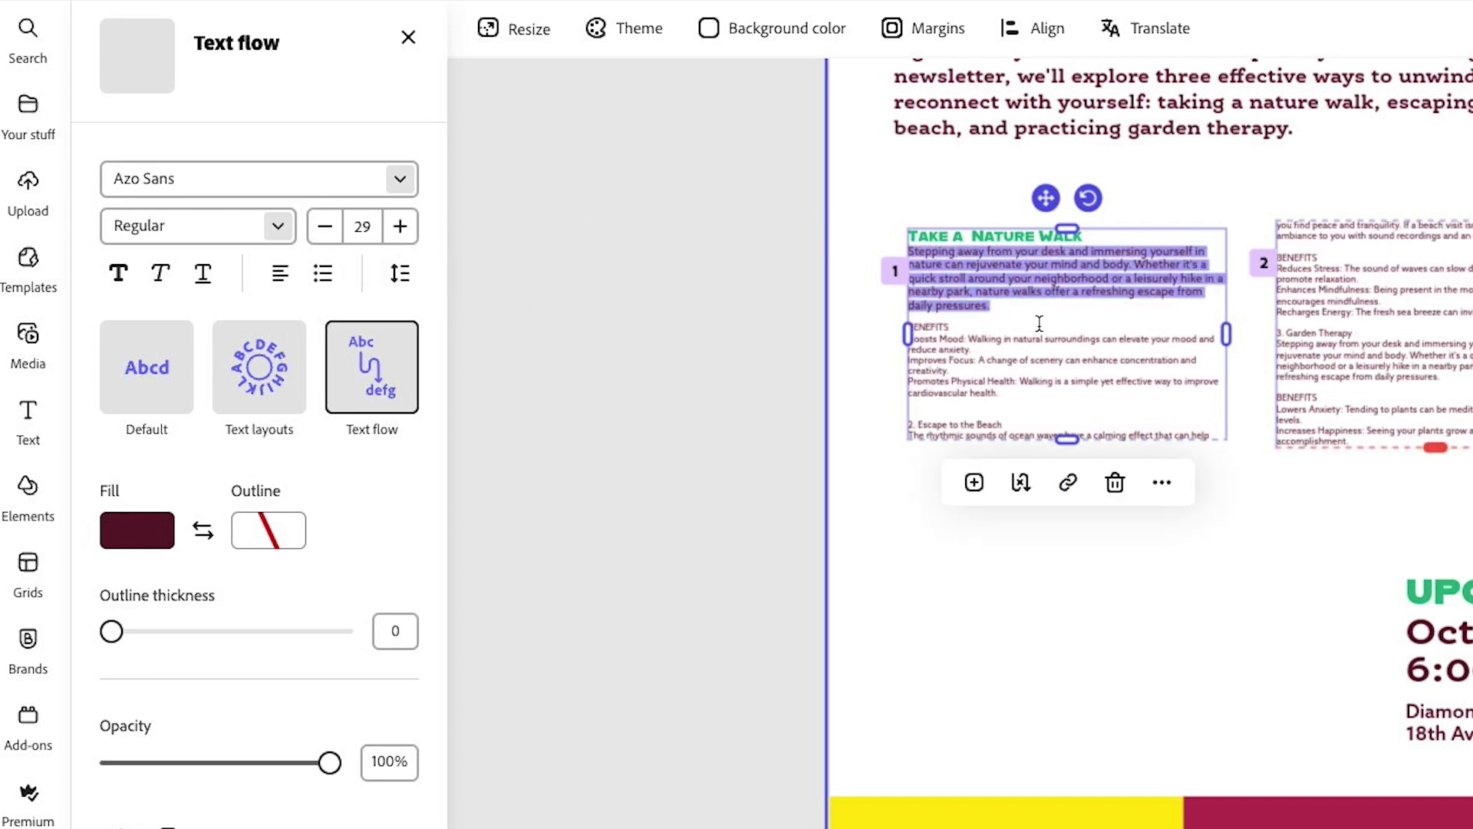
{"action": "left_click", "coordinate": [1014, 316]}
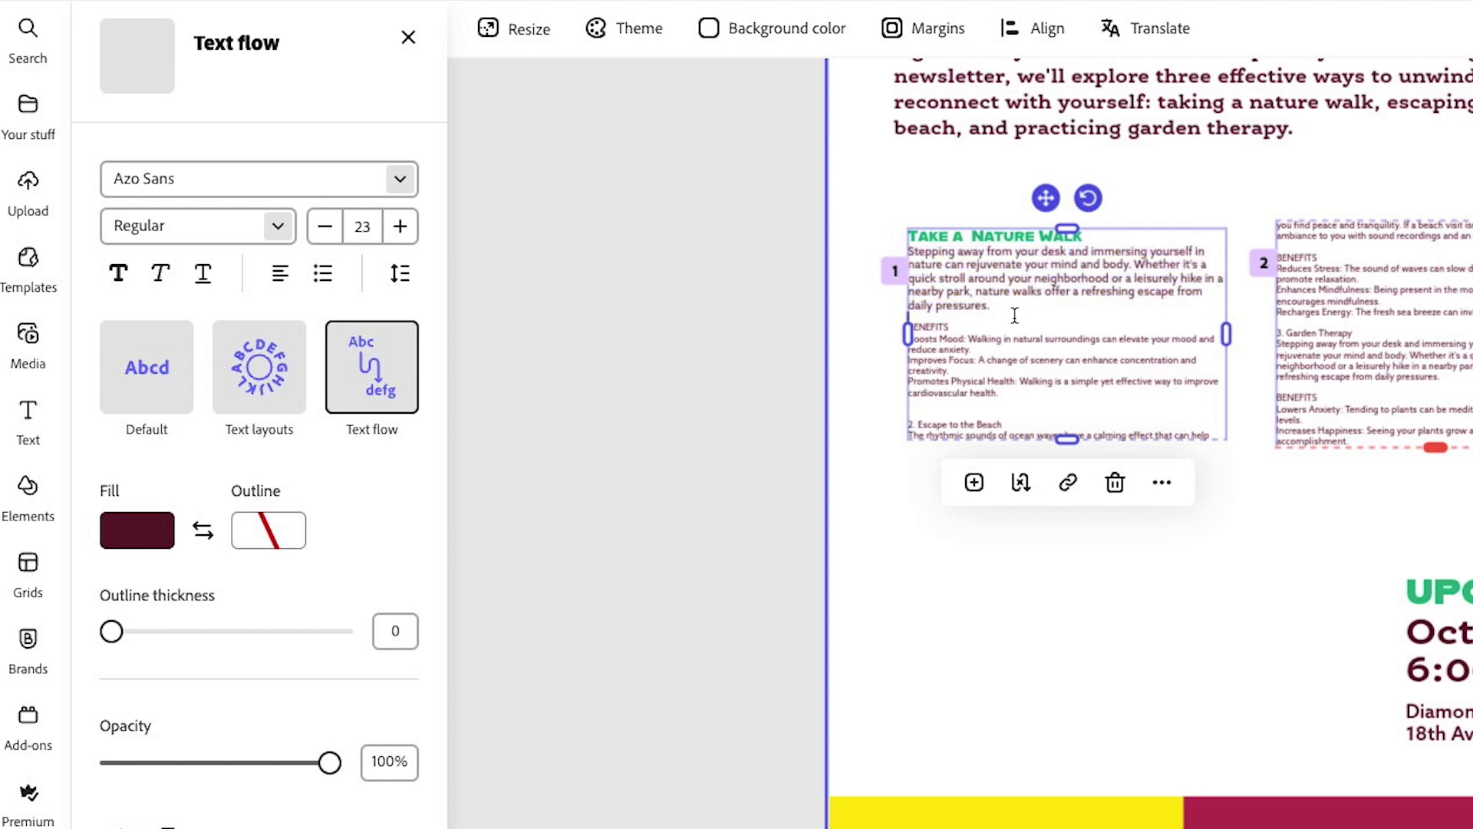
Make BENEFITS bold and turn the benefit lines into a bulleted list
{"action": "left_click_drag", "start_coordinate": [952, 327], "coordinate": [890, 332]}
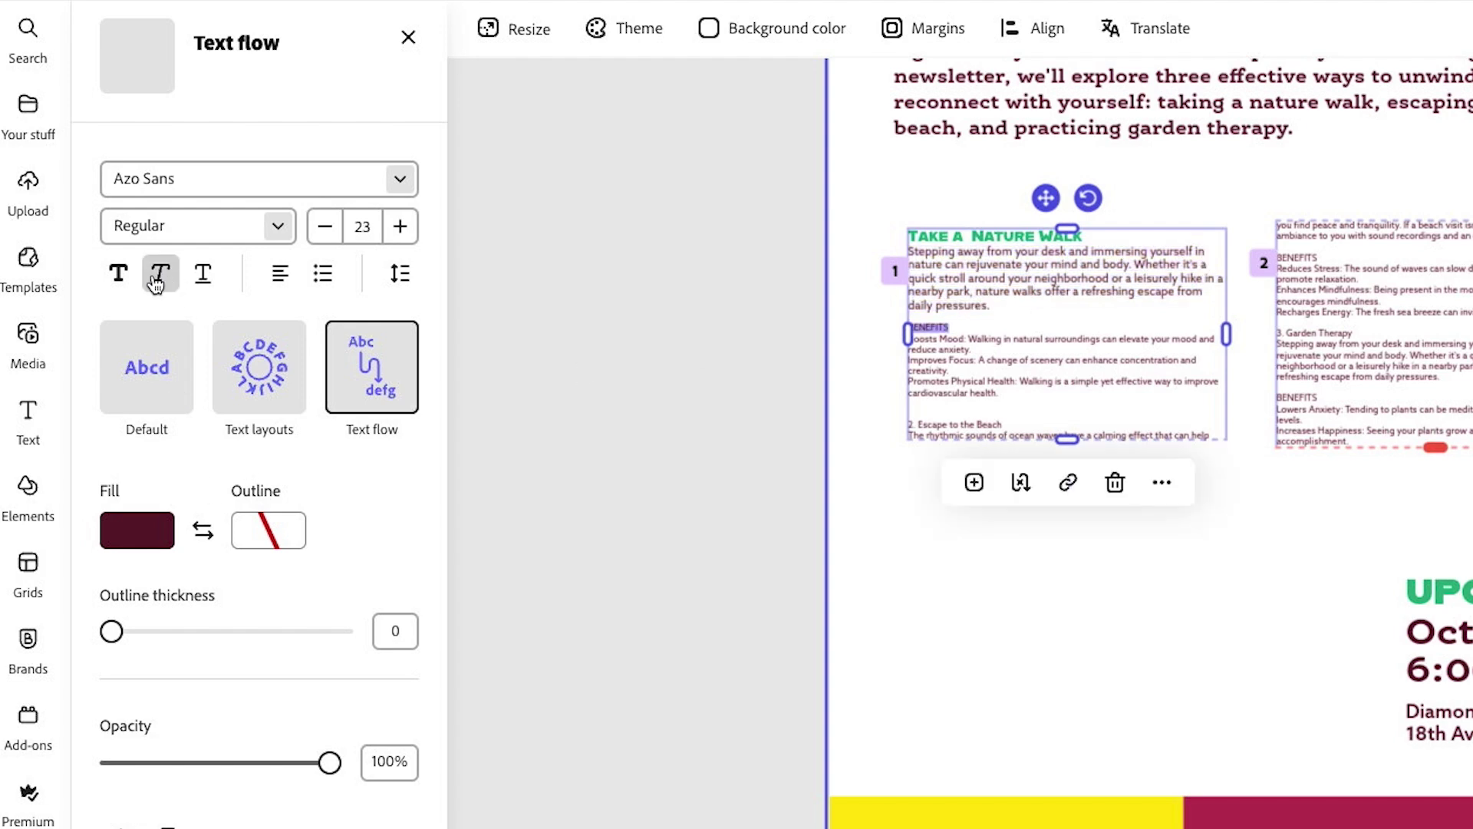
{"action": "left_click", "coordinate": [119, 273]}
{"action": "left_click_drag", "start_coordinate": [1023, 389], "coordinate": [909, 338]}
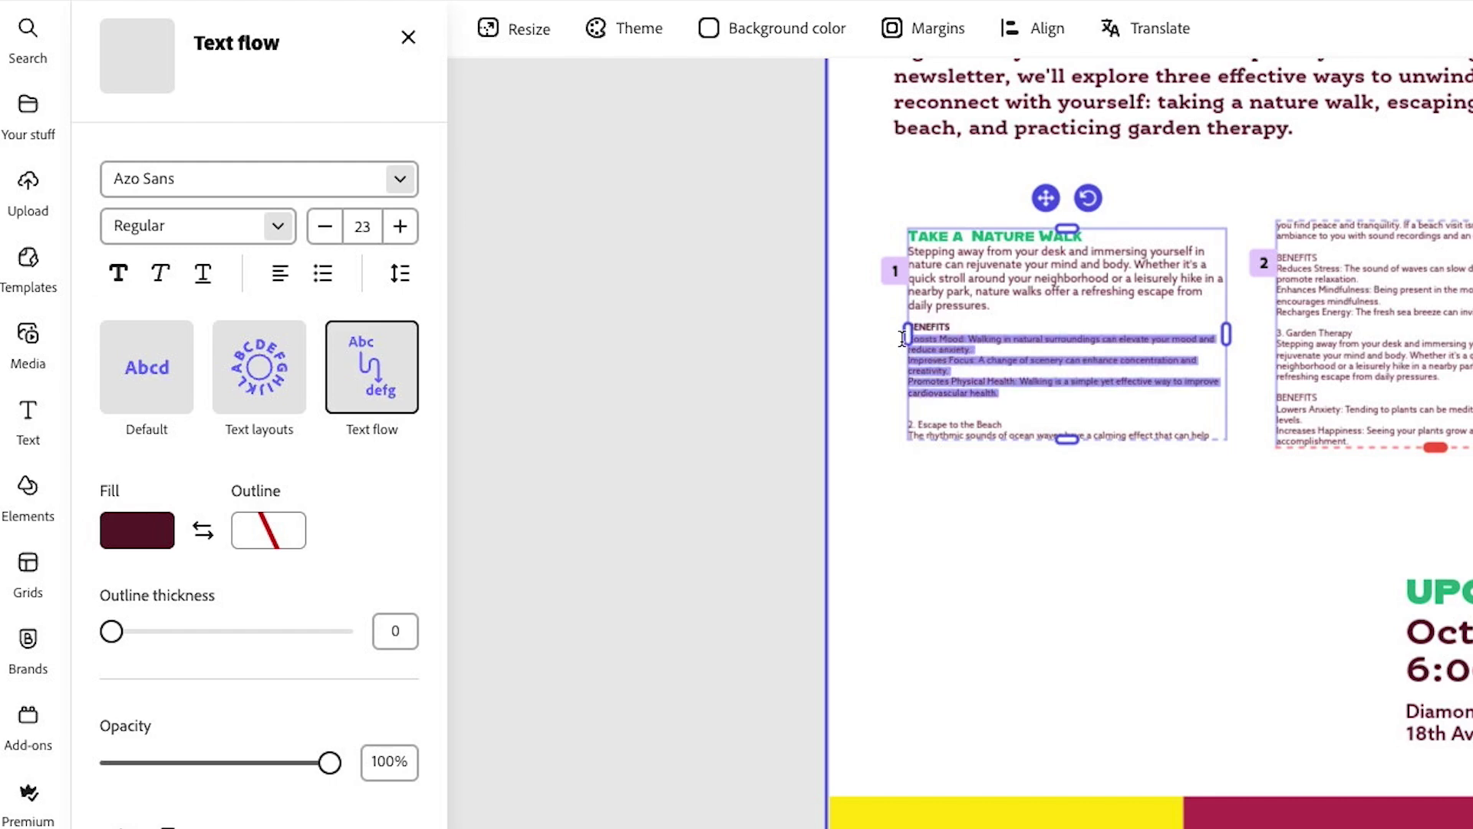
{"action": "left_click", "coordinate": [329, 273]}
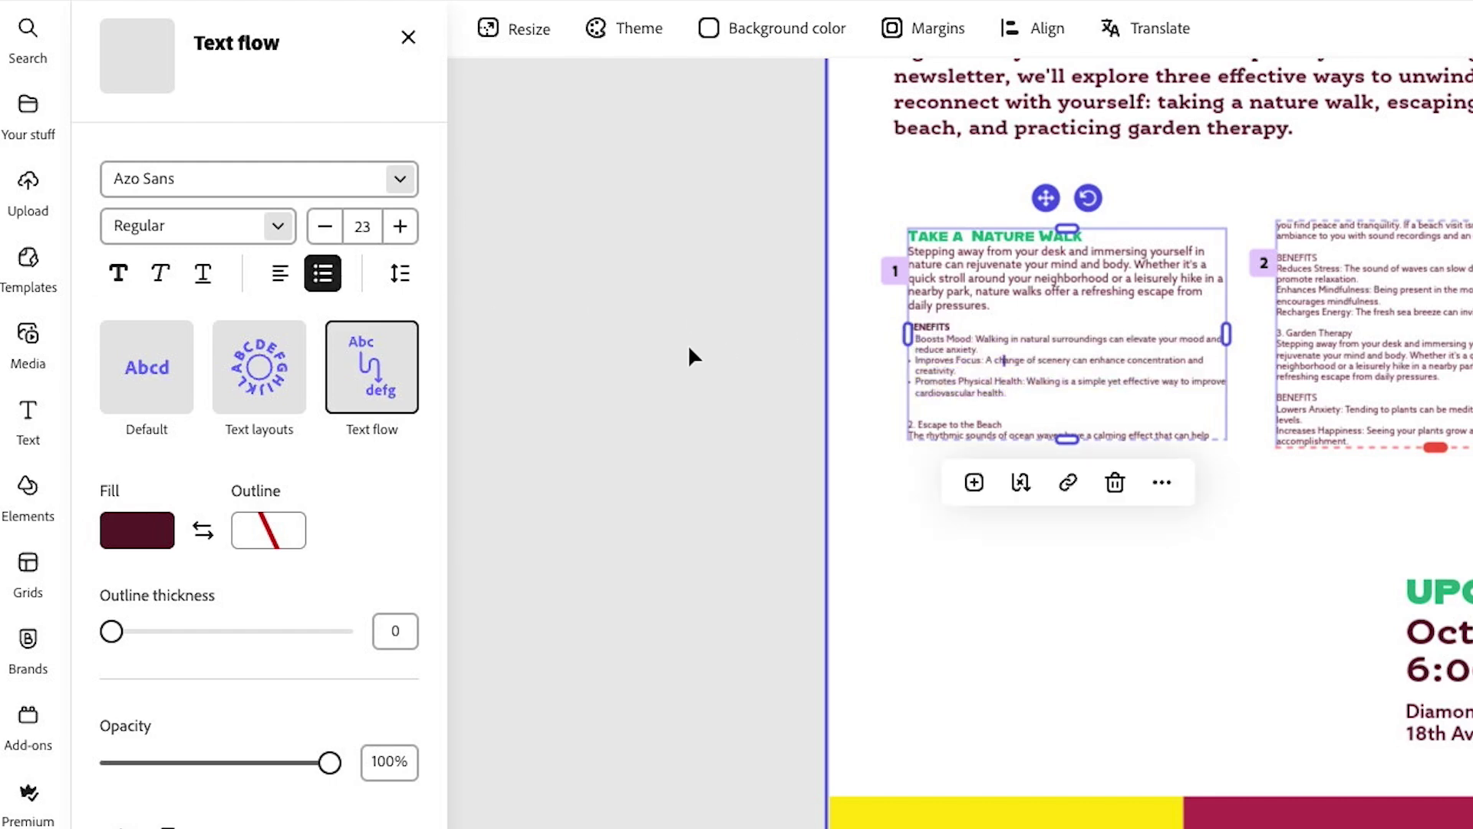
{"action": "key", "text": "Escape"}
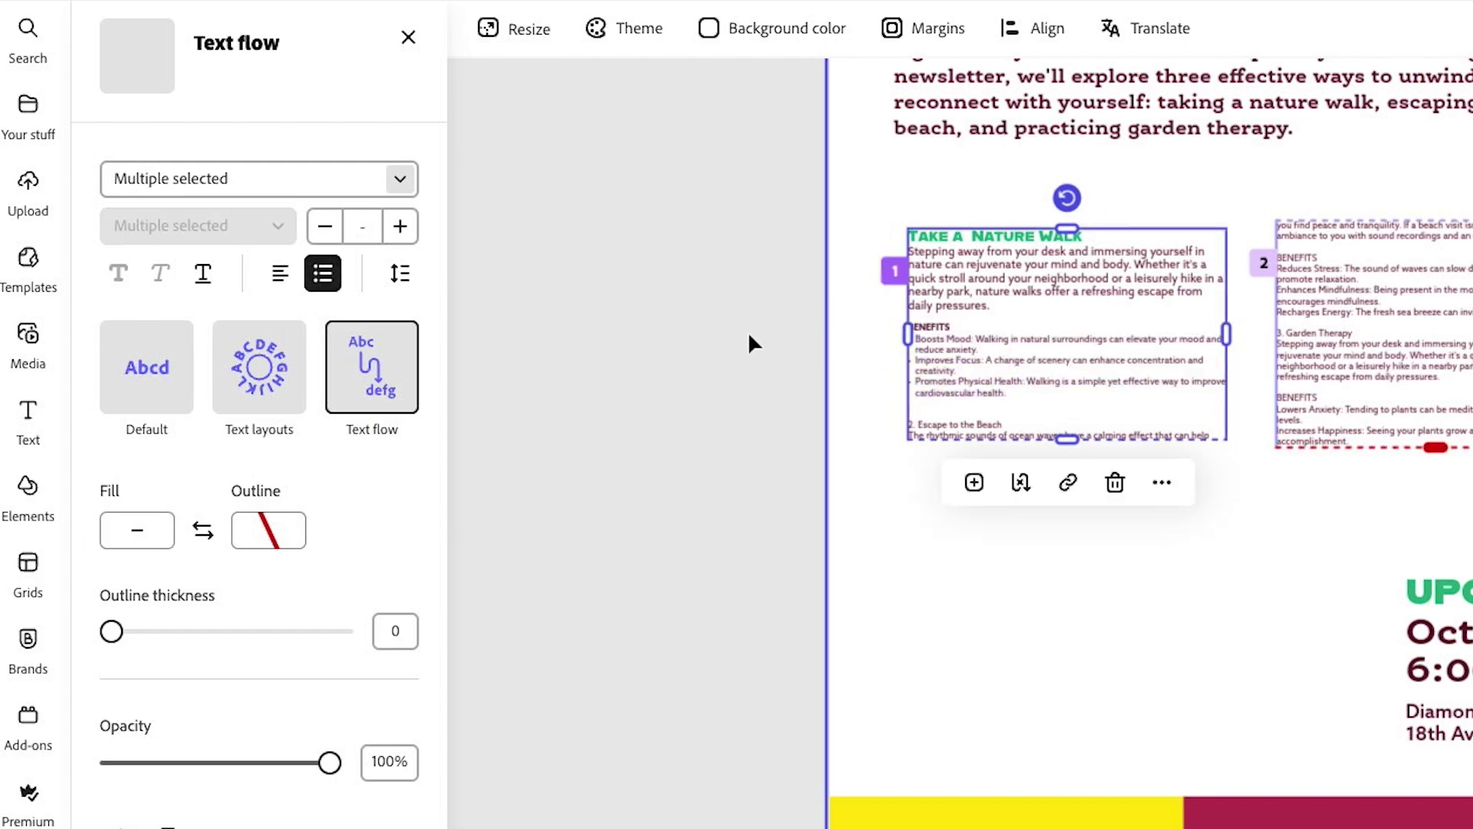
Select the 2. Escape to the Beach heading and enlarge it
{"action": "left_click", "coordinate": [1032, 273]}
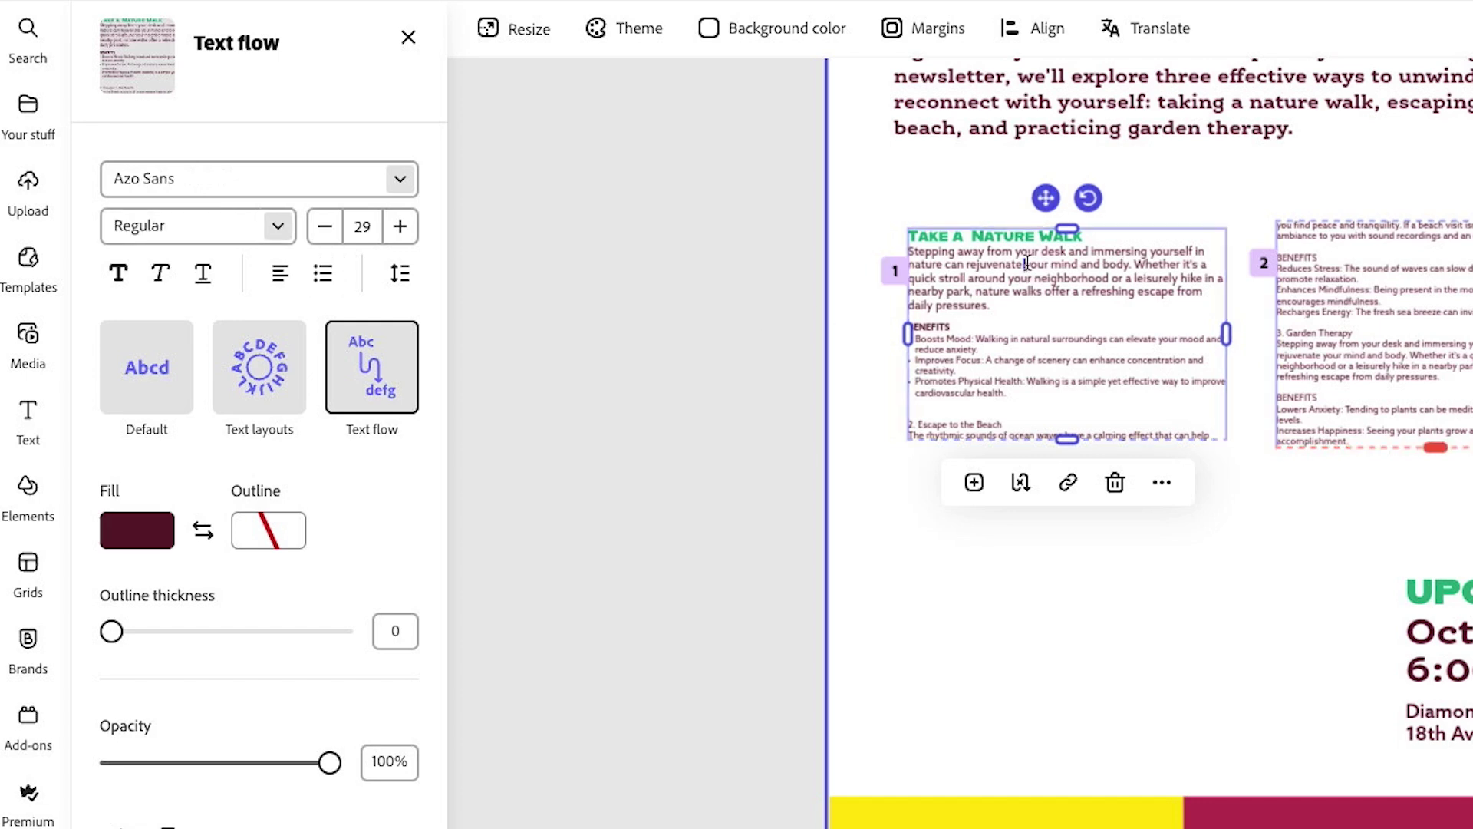
{"action": "left_click", "coordinate": [990, 234]}
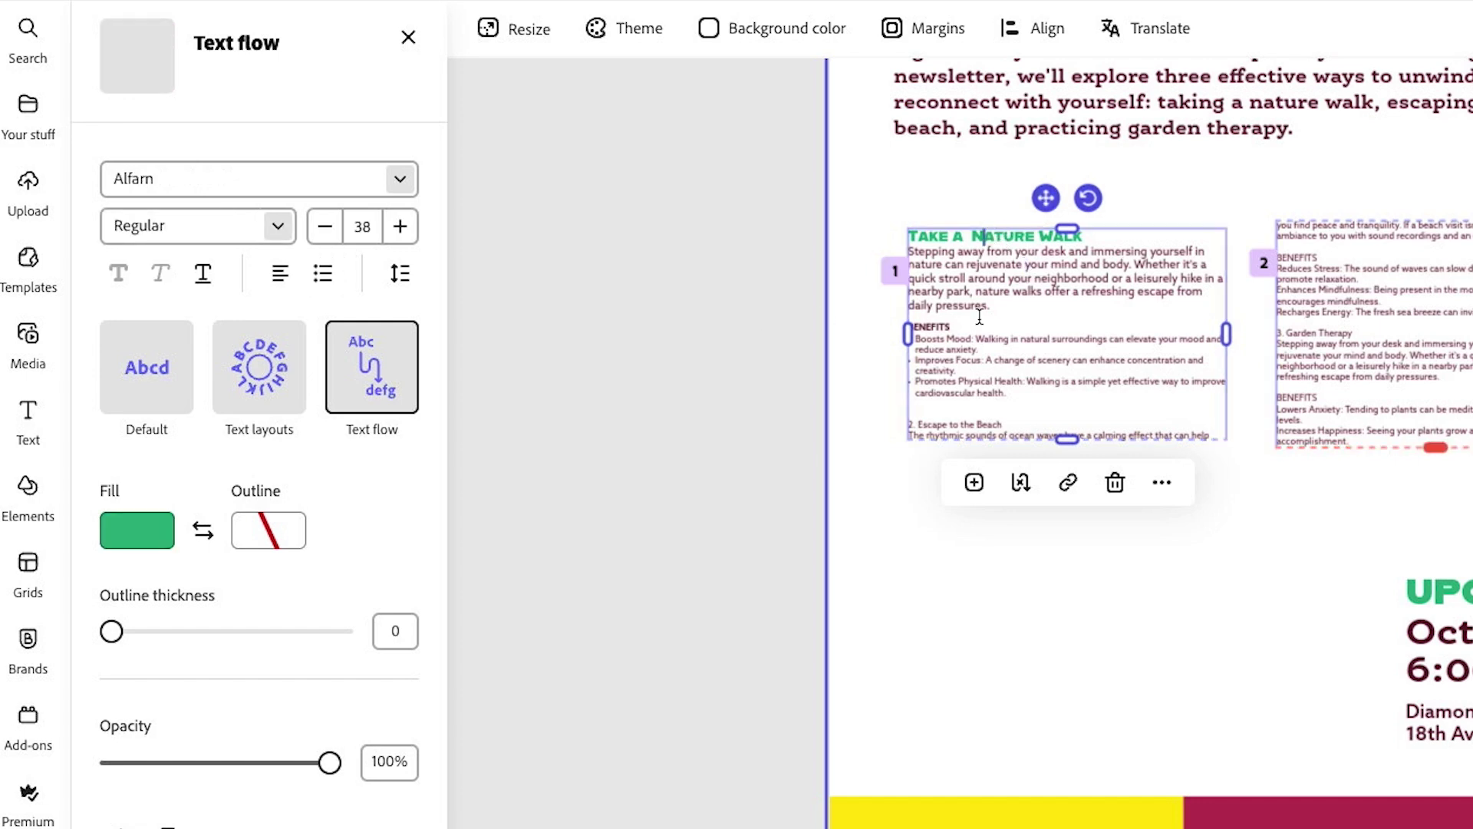
{"action": "left_click_drag", "start_coordinate": [1007, 425], "coordinate": [904, 421]}
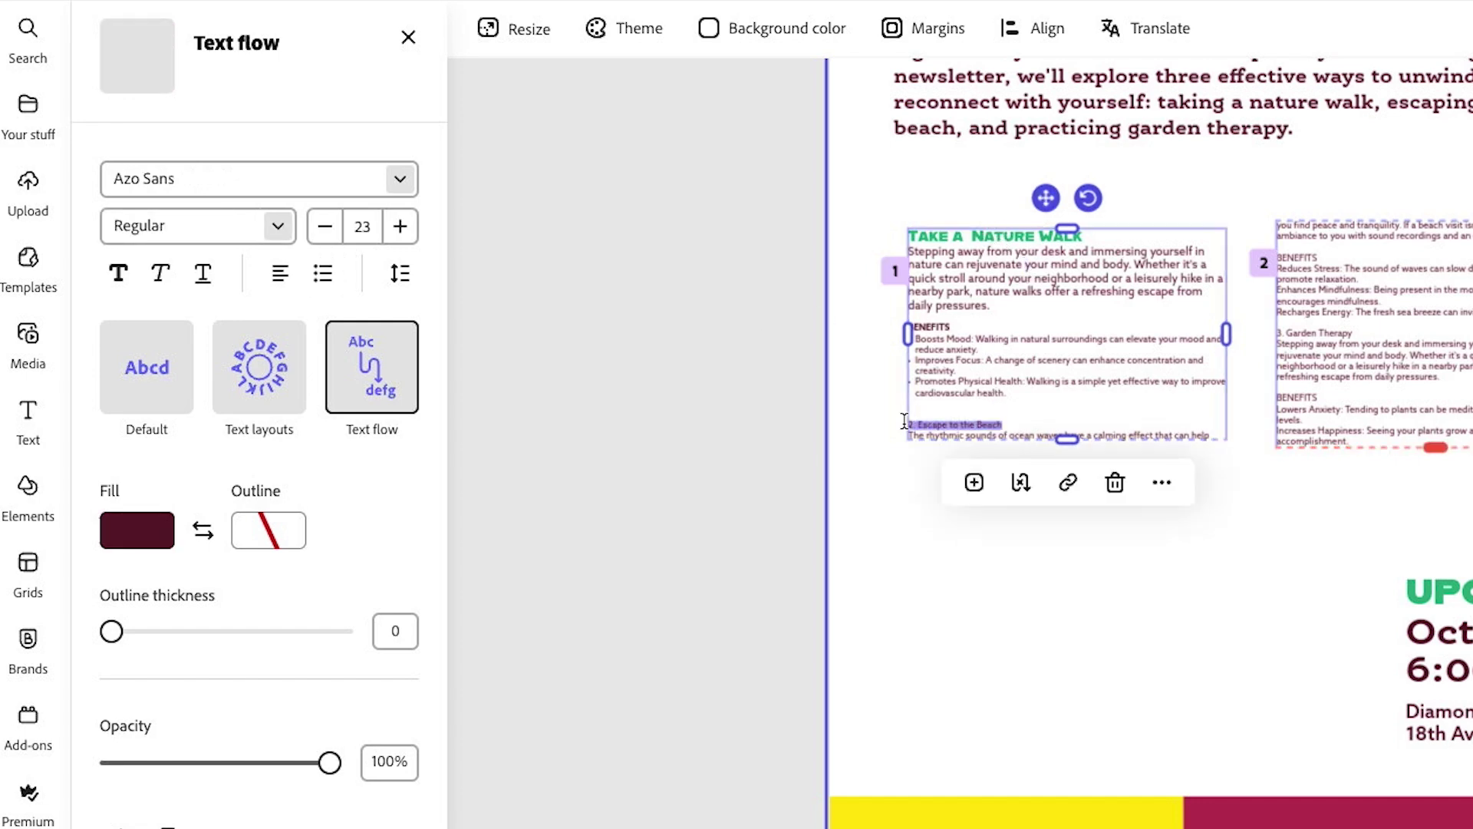
{"action": "key", "text": "ctrl+z"}
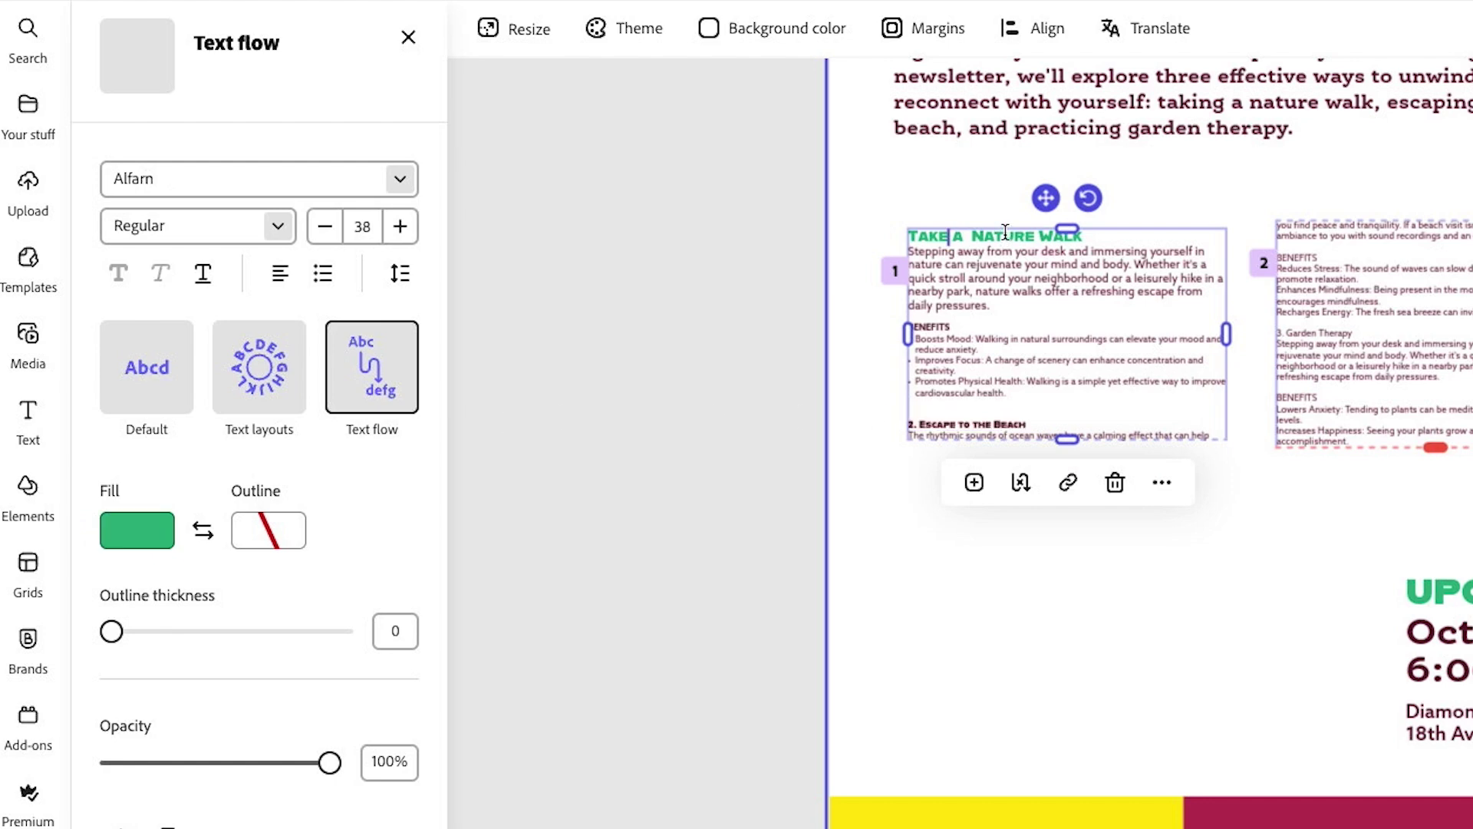
{"action": "left_click_drag", "start_coordinate": [1004, 236], "coordinate": [1025, 317]}
{"action": "left_click", "coordinate": [1024, 288]}
{"action": "left_click_drag", "start_coordinate": [1028, 425], "coordinate": [902, 427]}
{"action": "left_click", "coordinate": [400, 225]}
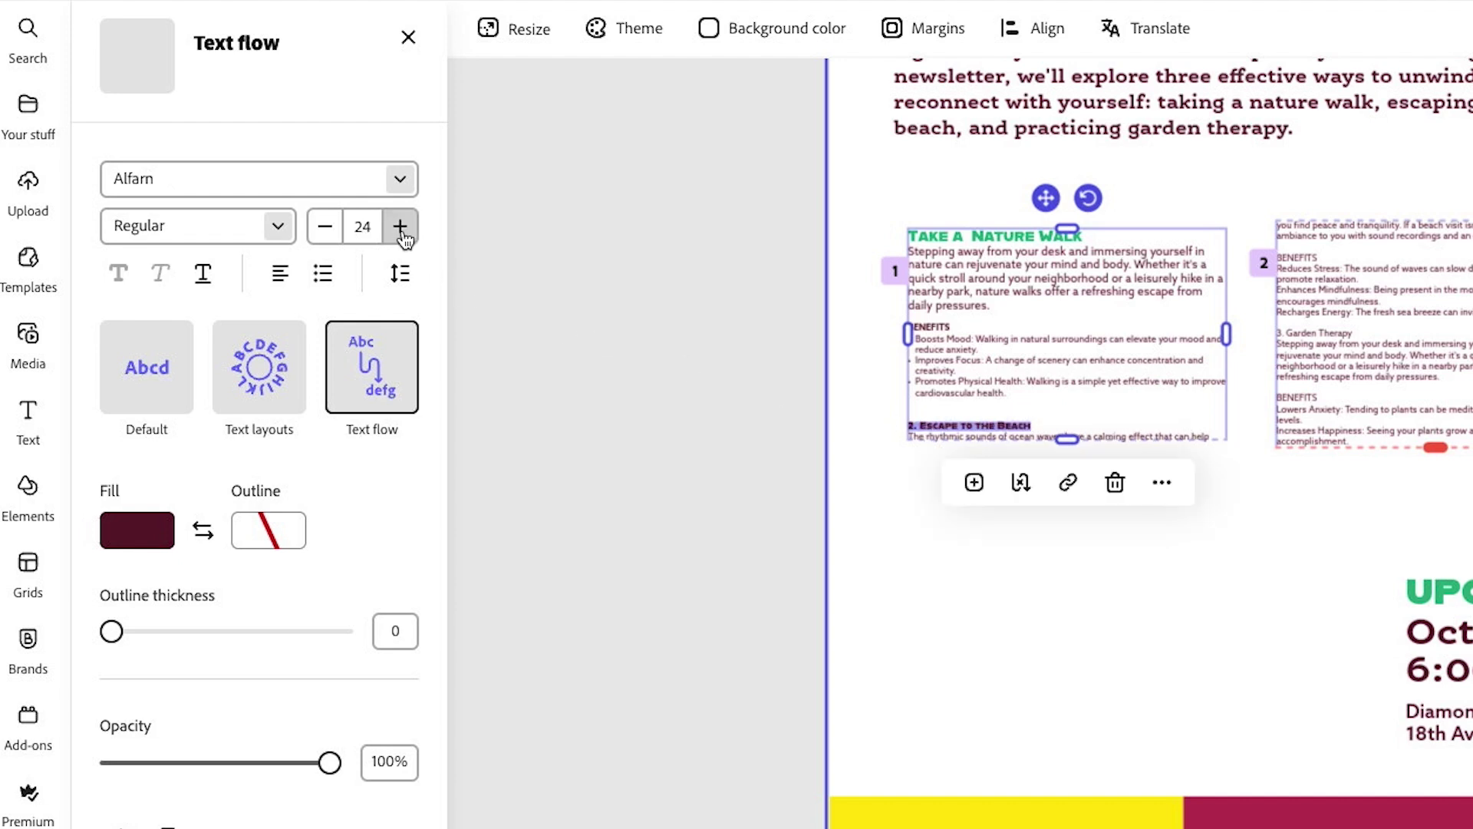
{"action": "left_click", "coordinate": [398, 226]}
{"action": "left_click", "coordinate": [398, 226]}
{"action": "left_click", "coordinate": [399, 226]}
{"action": "left_click", "coordinate": [399, 227]}
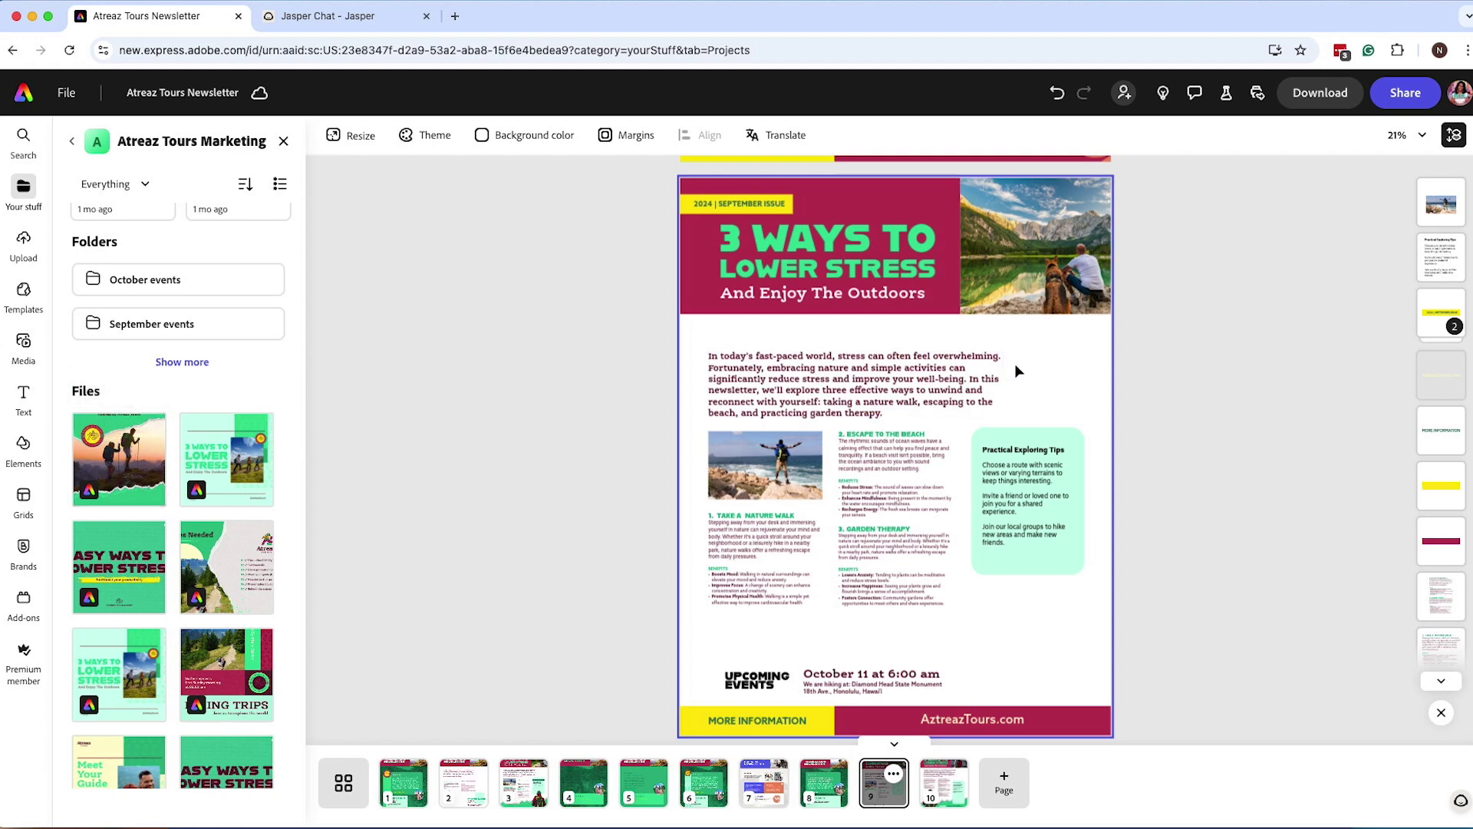
Open About Atreaz video in a new tab and copy its lower torn-paper section
{"action": "left_click", "coordinate": [121, 477]}
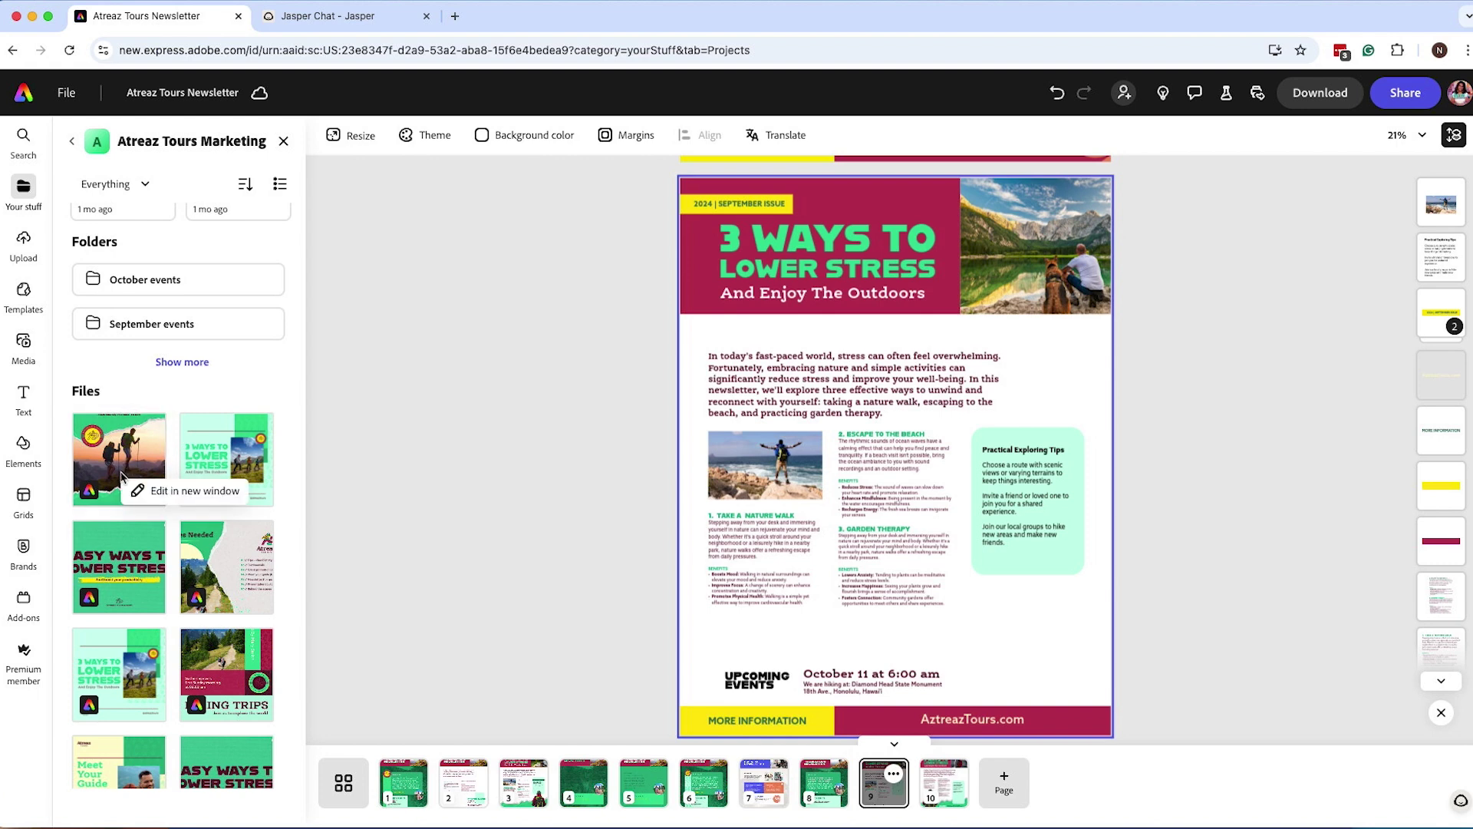
{"action": "left_click", "coordinate": [175, 500]}
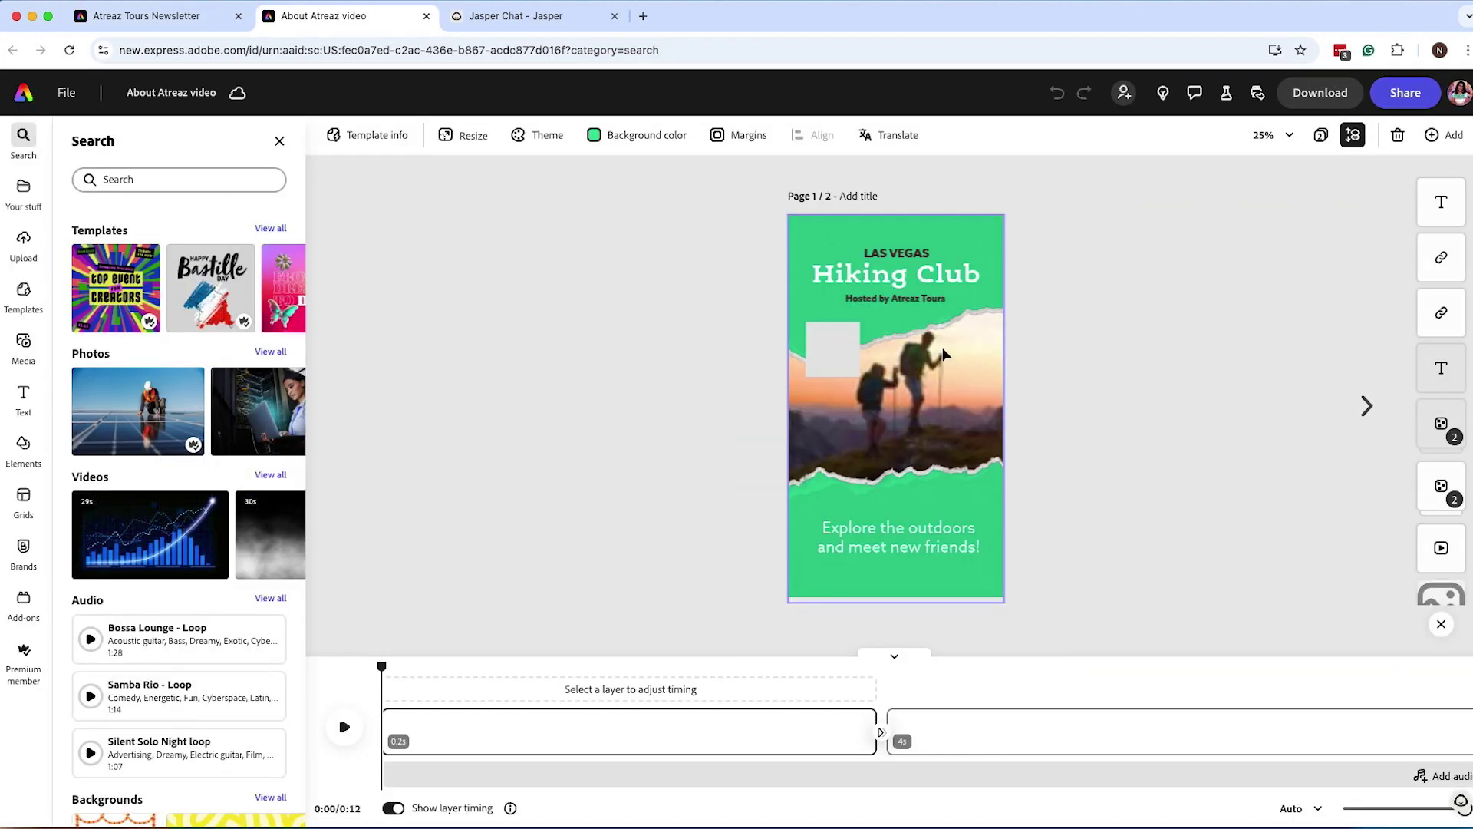
{"action": "left_click", "coordinate": [897, 508]}
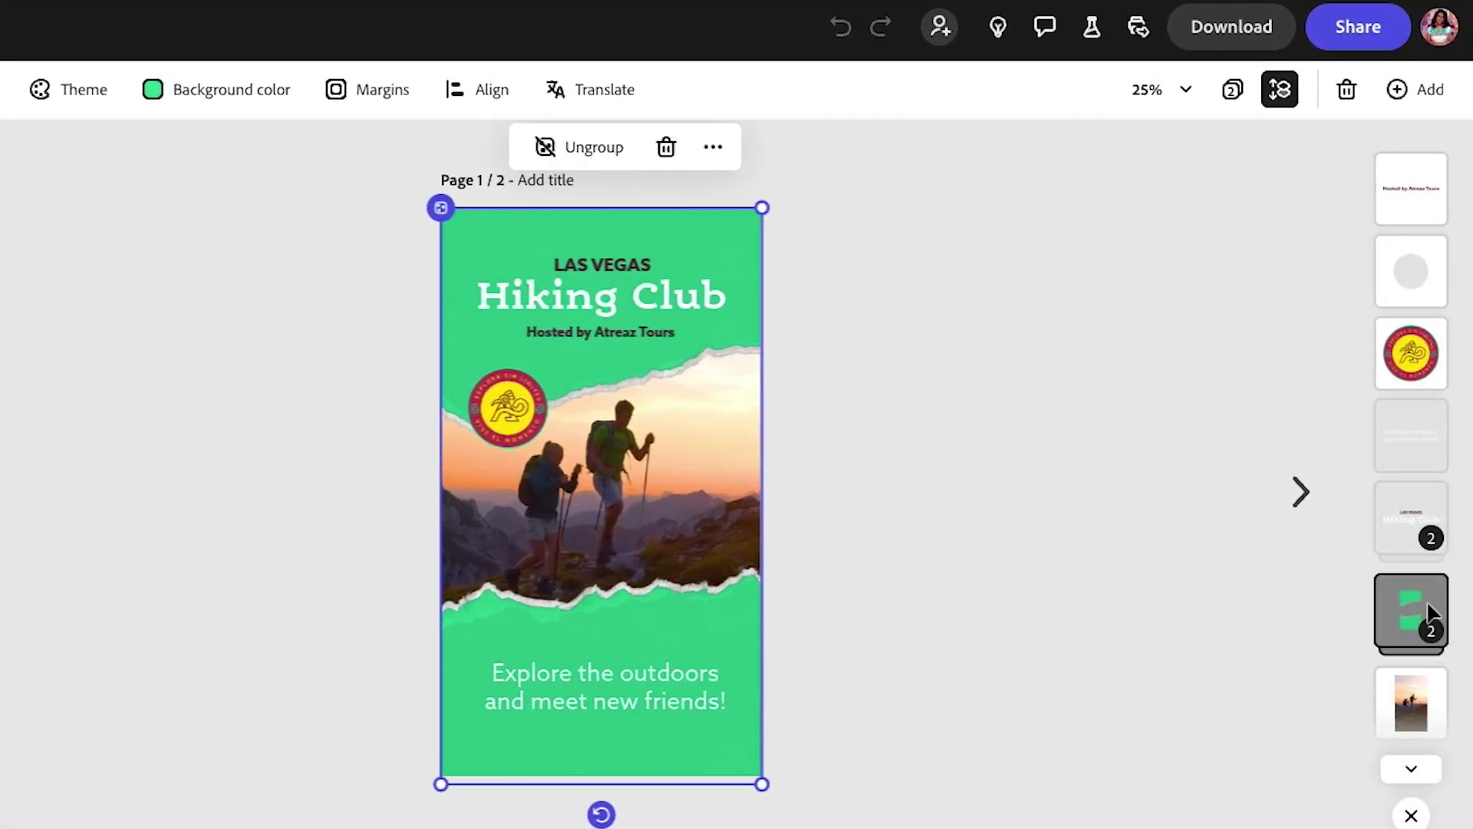
{"action": "left_click", "coordinate": [1428, 611]}
{"action": "left_click", "coordinate": [1408, 224]}
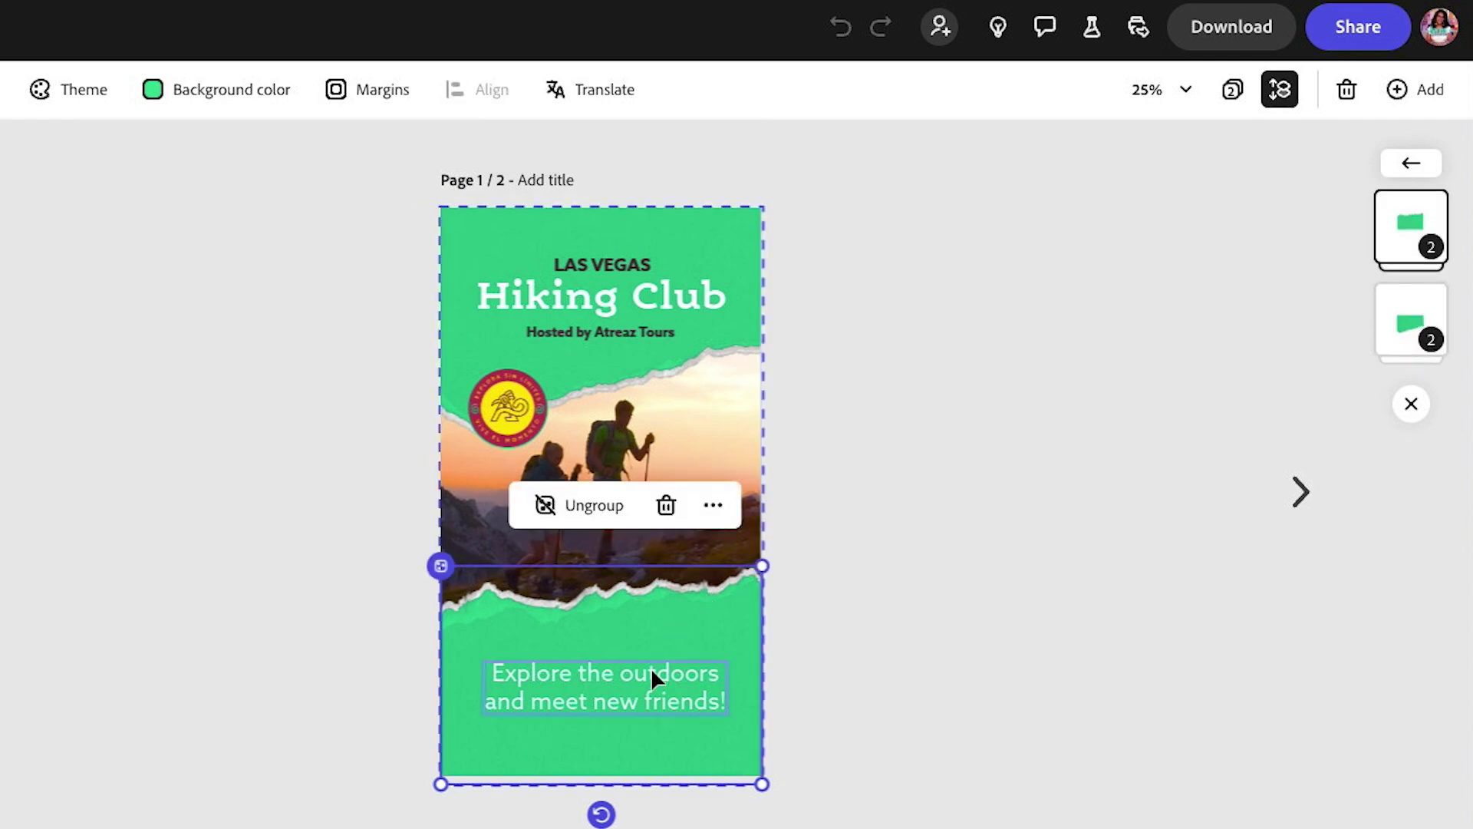
{"action": "right_click", "coordinate": [666, 641]}
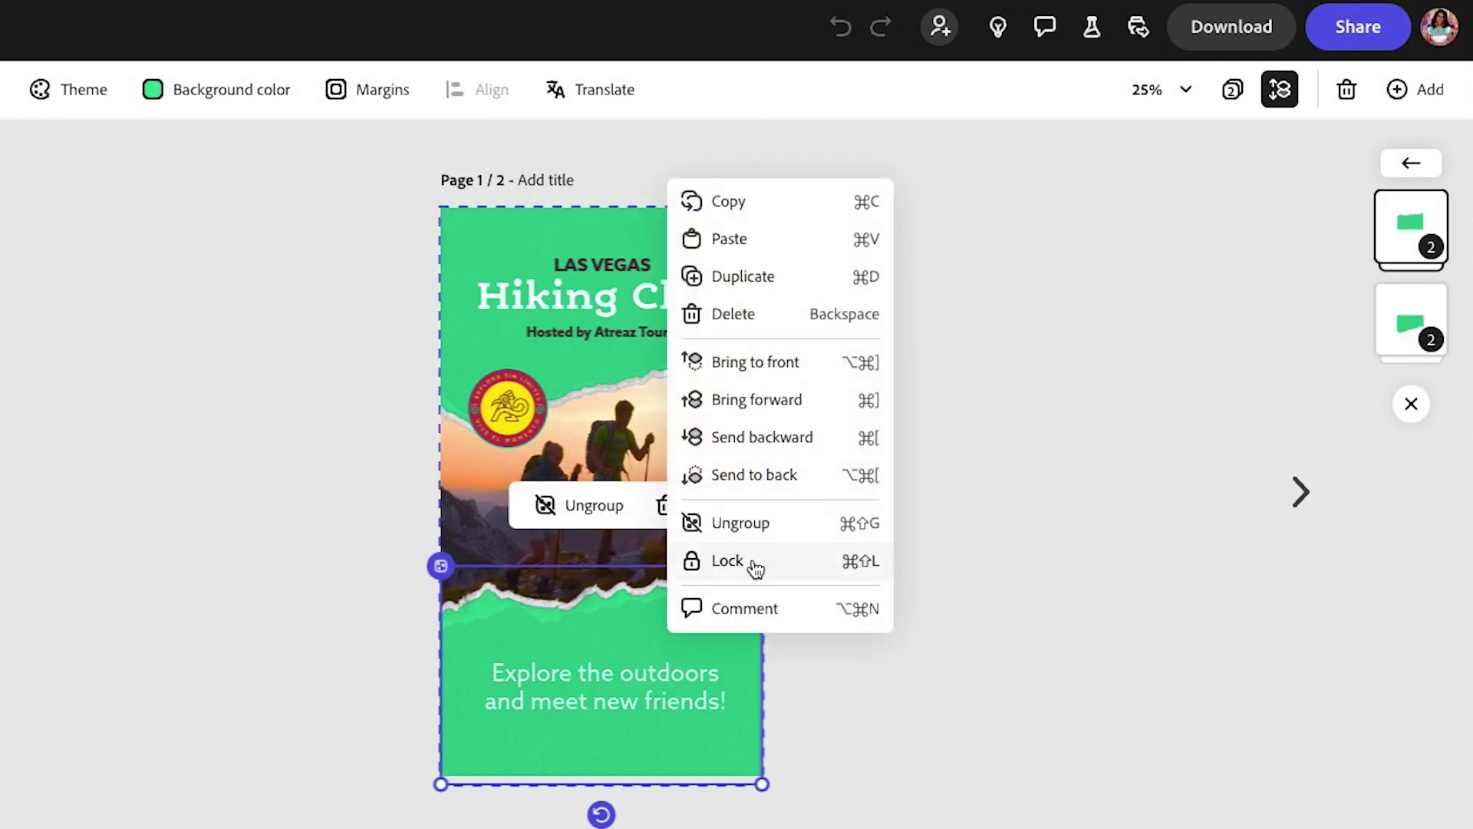
{"action": "left_click", "coordinate": [775, 204]}
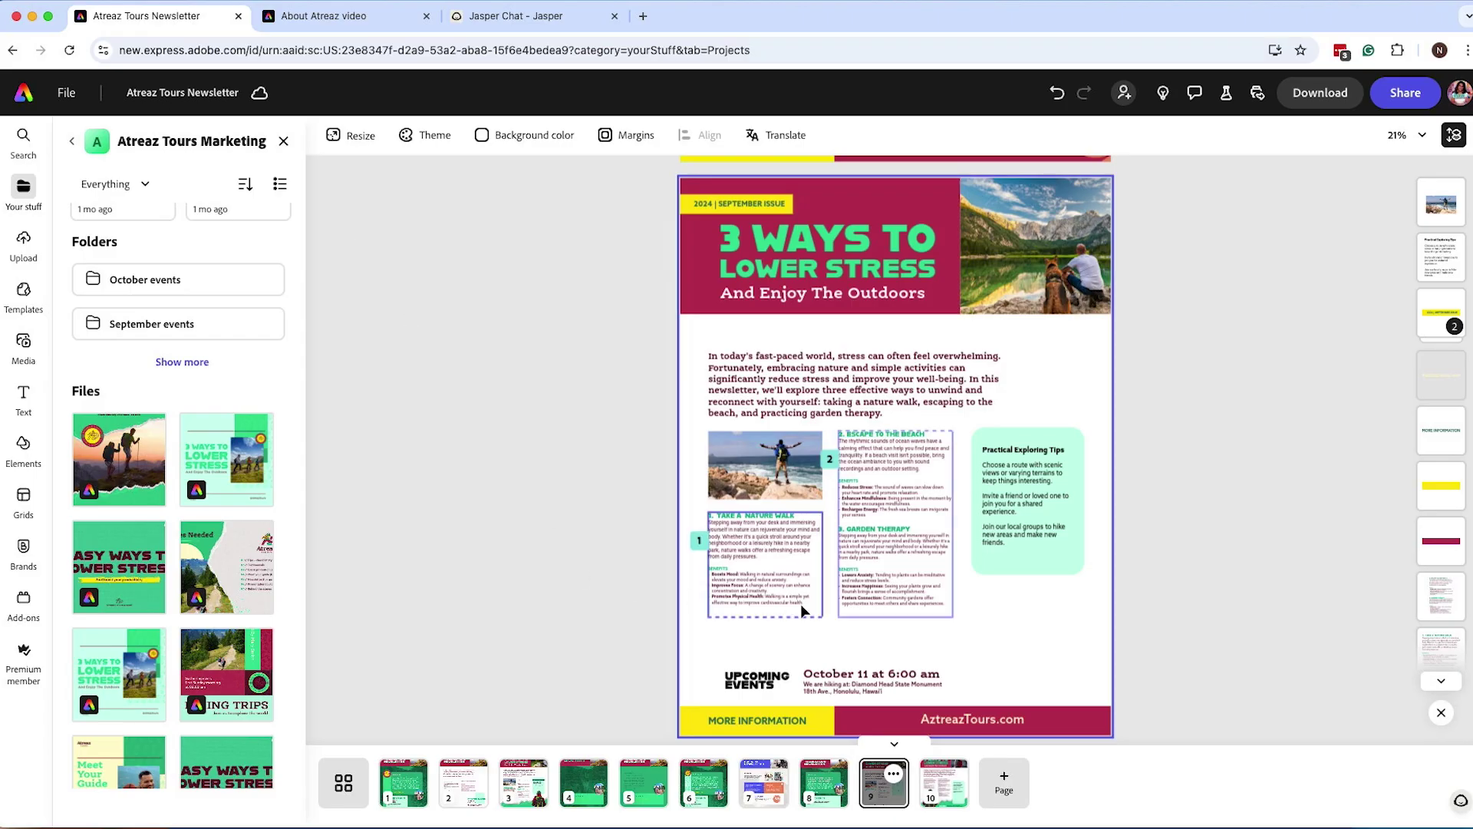
Paste the green torn-paper group, enlarge it, and set it at the page bottom behind the footer
{"action": "key", "text": "super+v"}
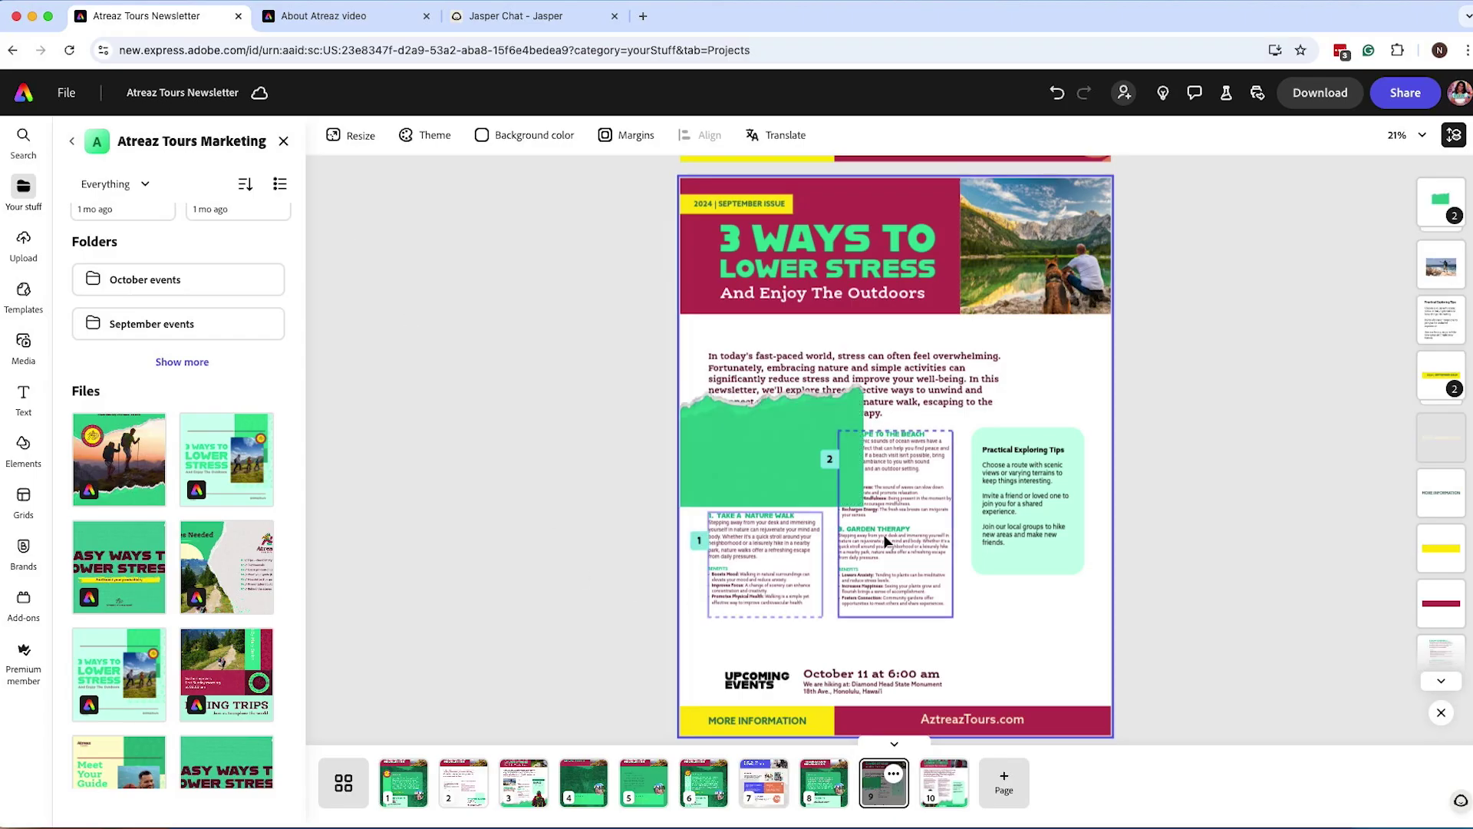
{"action": "left_click", "coordinate": [818, 463]}
{"action": "left_click_drag", "start_coordinate": [863, 516], "coordinate": [1137, 712]}
{"action": "left_click_drag", "start_coordinate": [1079, 565], "coordinate": [1065, 741]}
{"action": "left_click_drag", "start_coordinate": [1446, 201], "coordinate": [1442, 606]}
{"action": "left_click_drag", "start_coordinate": [1078, 645], "coordinate": [1081, 639]}
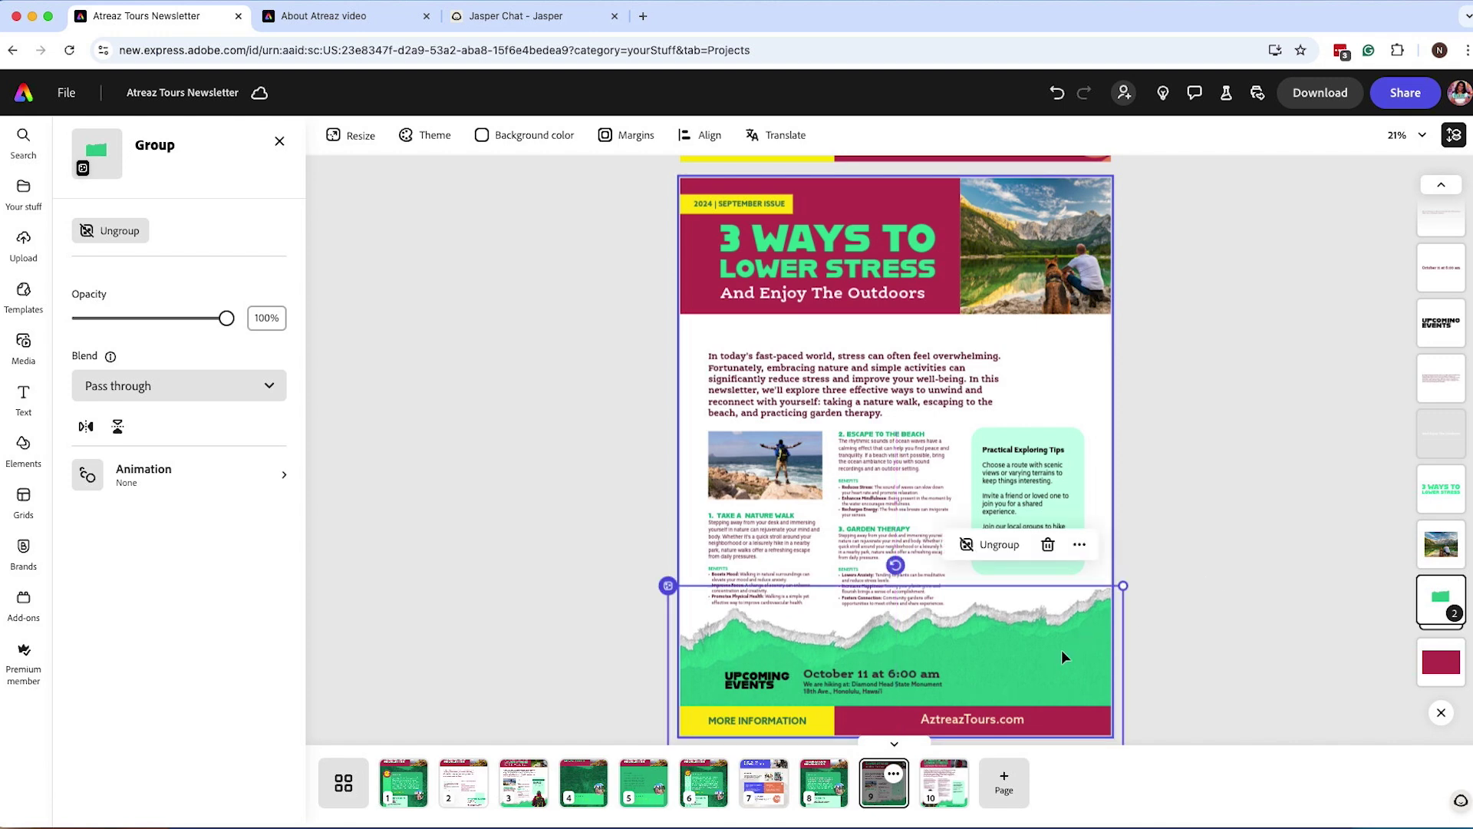
View the green image's stock Source Info and copy its title, Torn paper cliparts
{"action": "double_click", "coordinate": [1433, 602]}
{"action": "left_click", "coordinate": [1424, 231]}
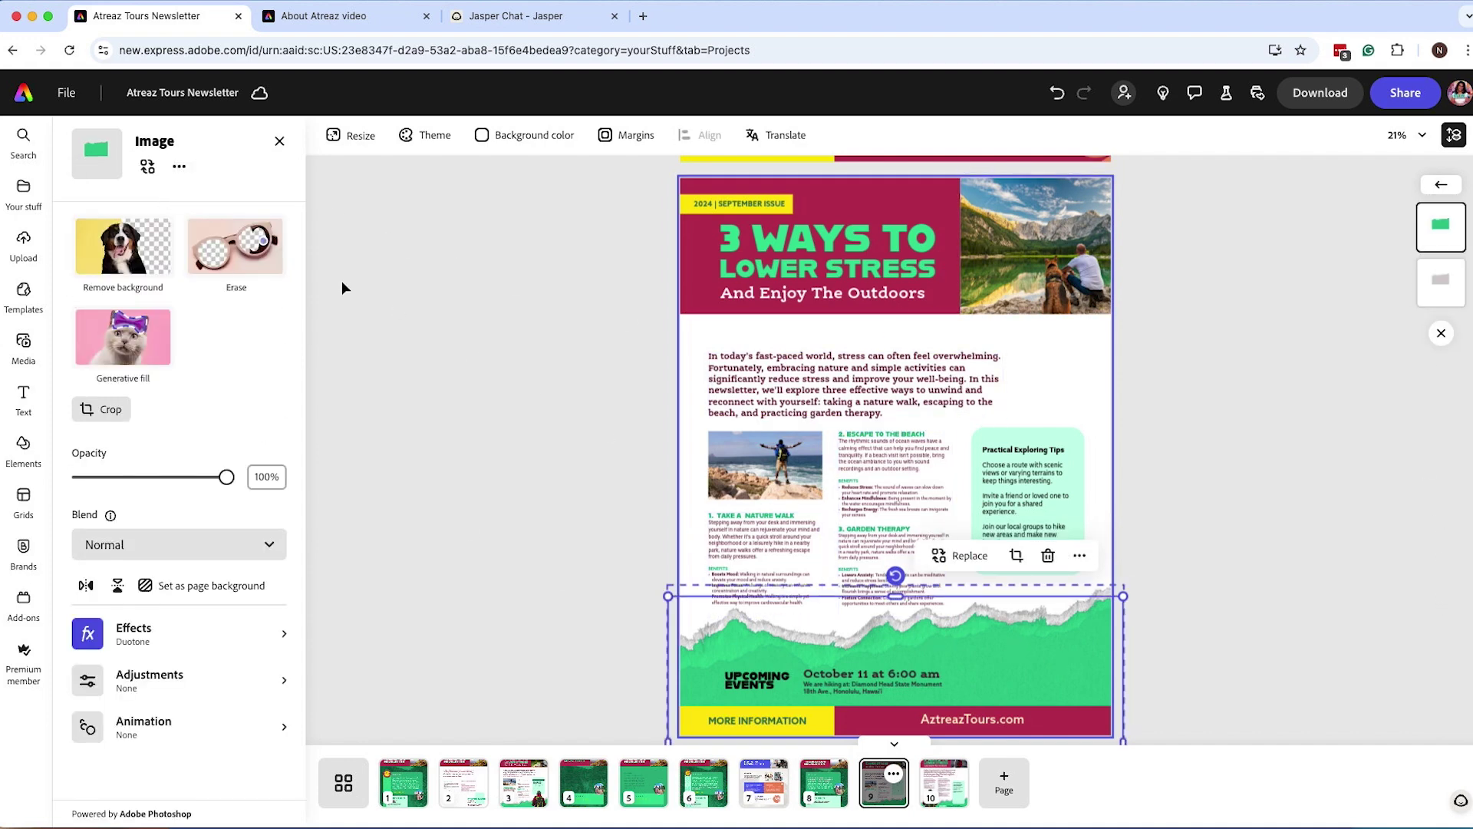
{"action": "left_click", "coordinate": [181, 168]}
{"action": "left_click", "coordinate": [203, 208]}
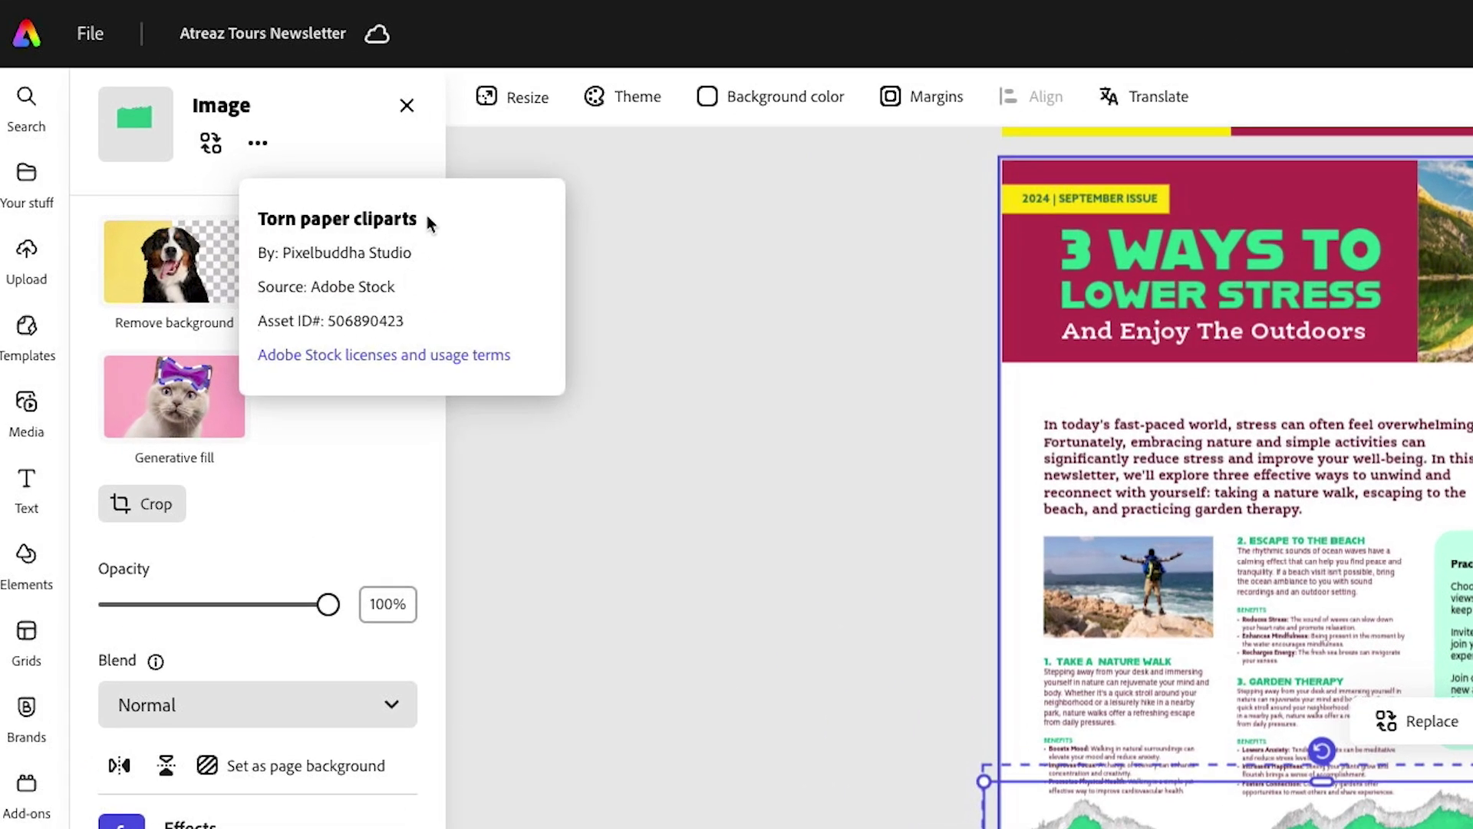
{"action": "left_click_drag", "start_coordinate": [426, 218], "coordinate": [253, 220]}
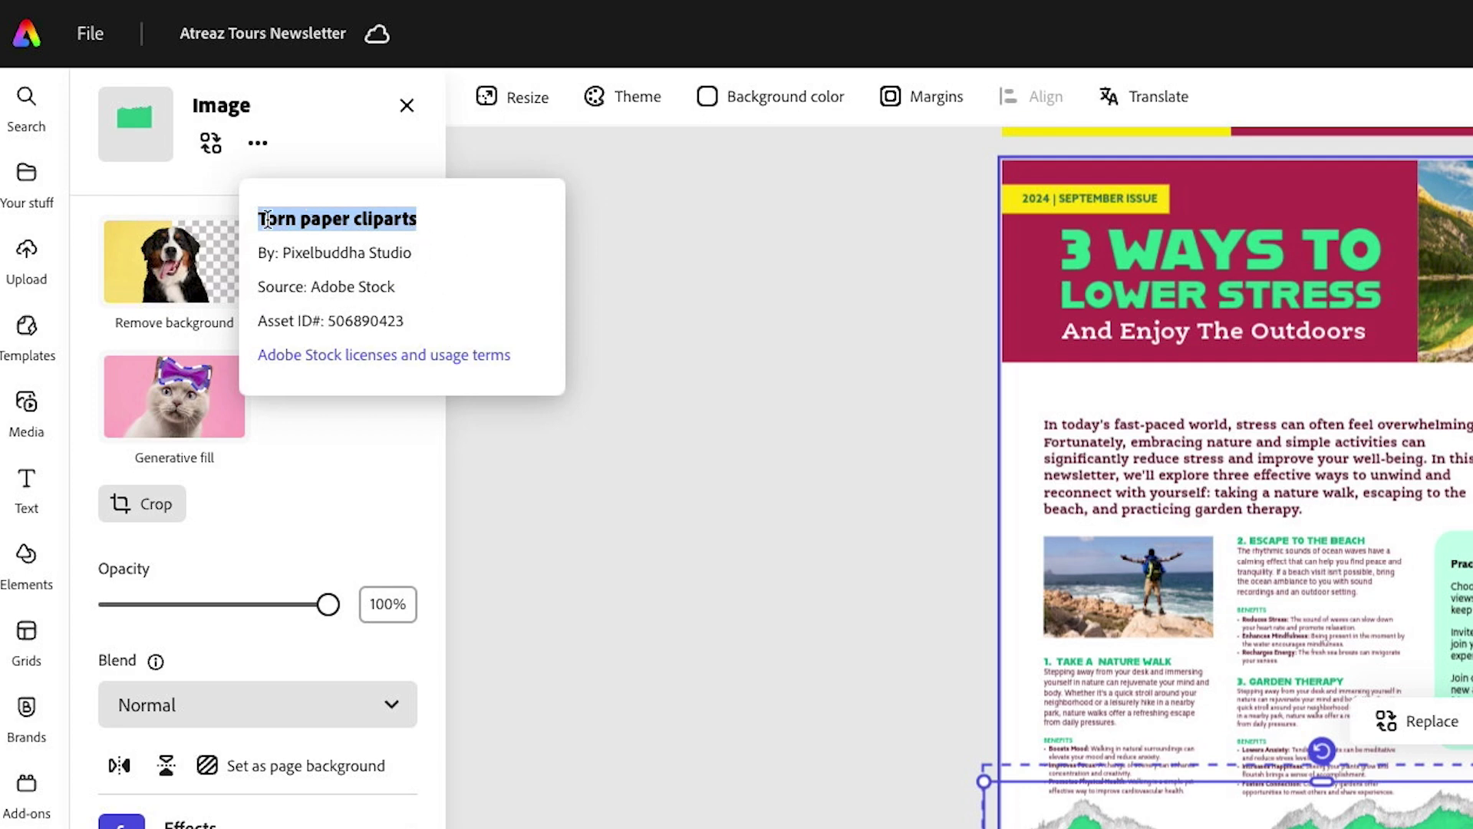
{"action": "left_click", "coordinate": [667, 328]}
Search the media library for 'Torn paper cliparts'
{"action": "left_click", "coordinate": [26, 407]}
{"action": "left_click", "coordinate": [135, 326]}
{"action": "type", "text": "Torn paper cliparts"}
{"action": "key", "text": "Return"}
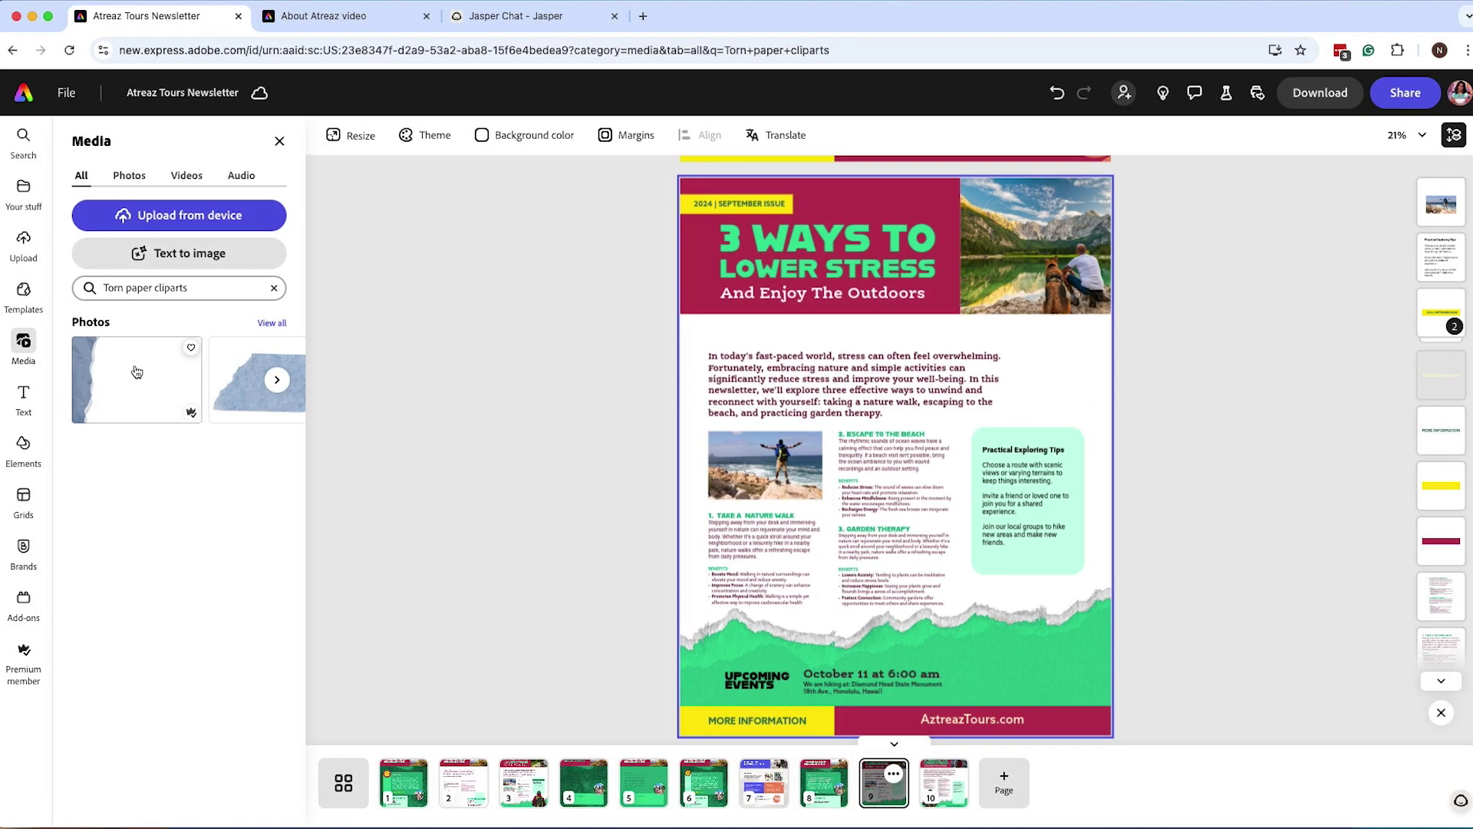
{"action": "left_click", "coordinate": [137, 372]}
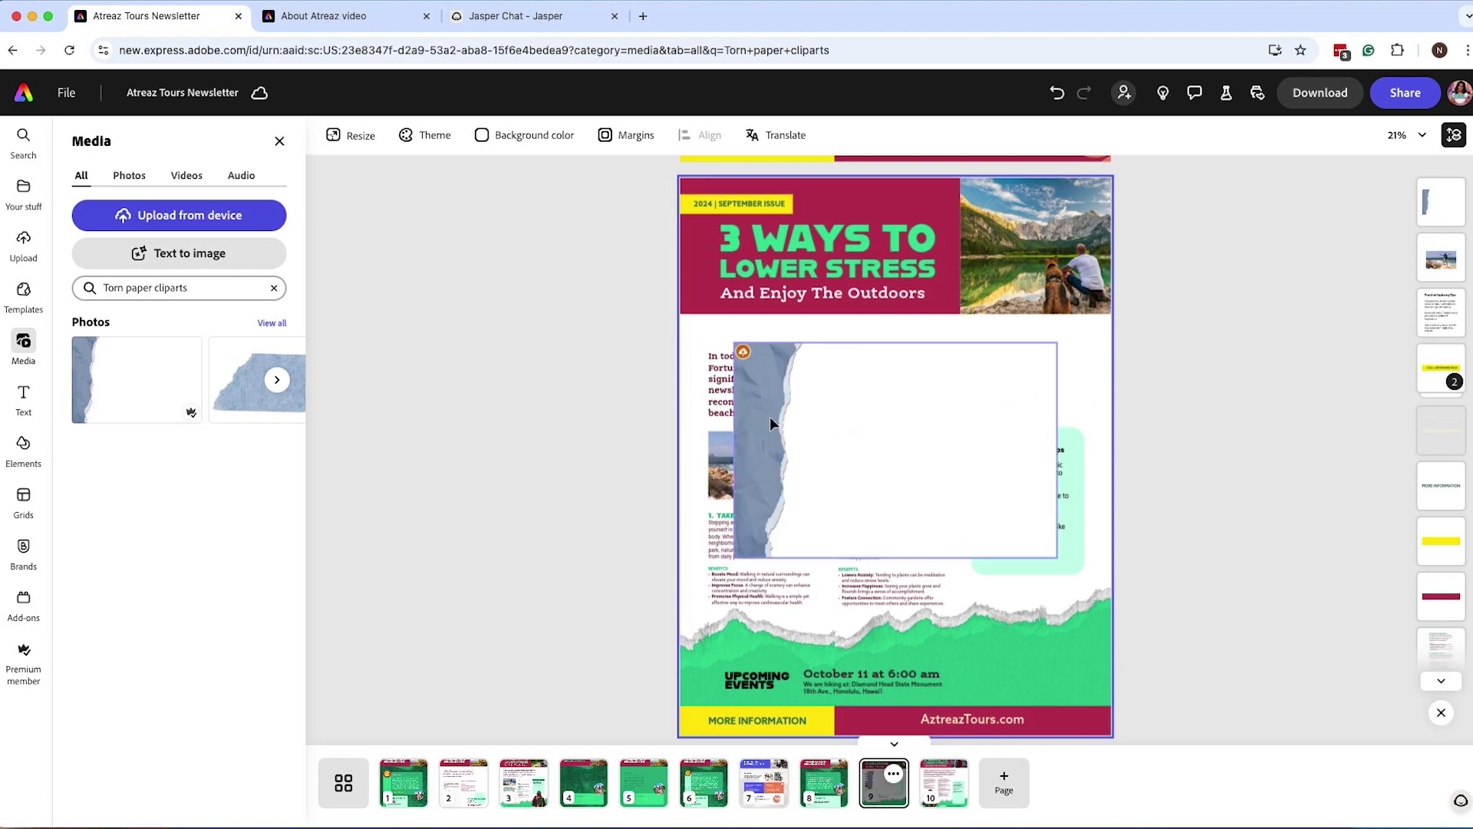
{"action": "left_click", "coordinate": [880, 435]}
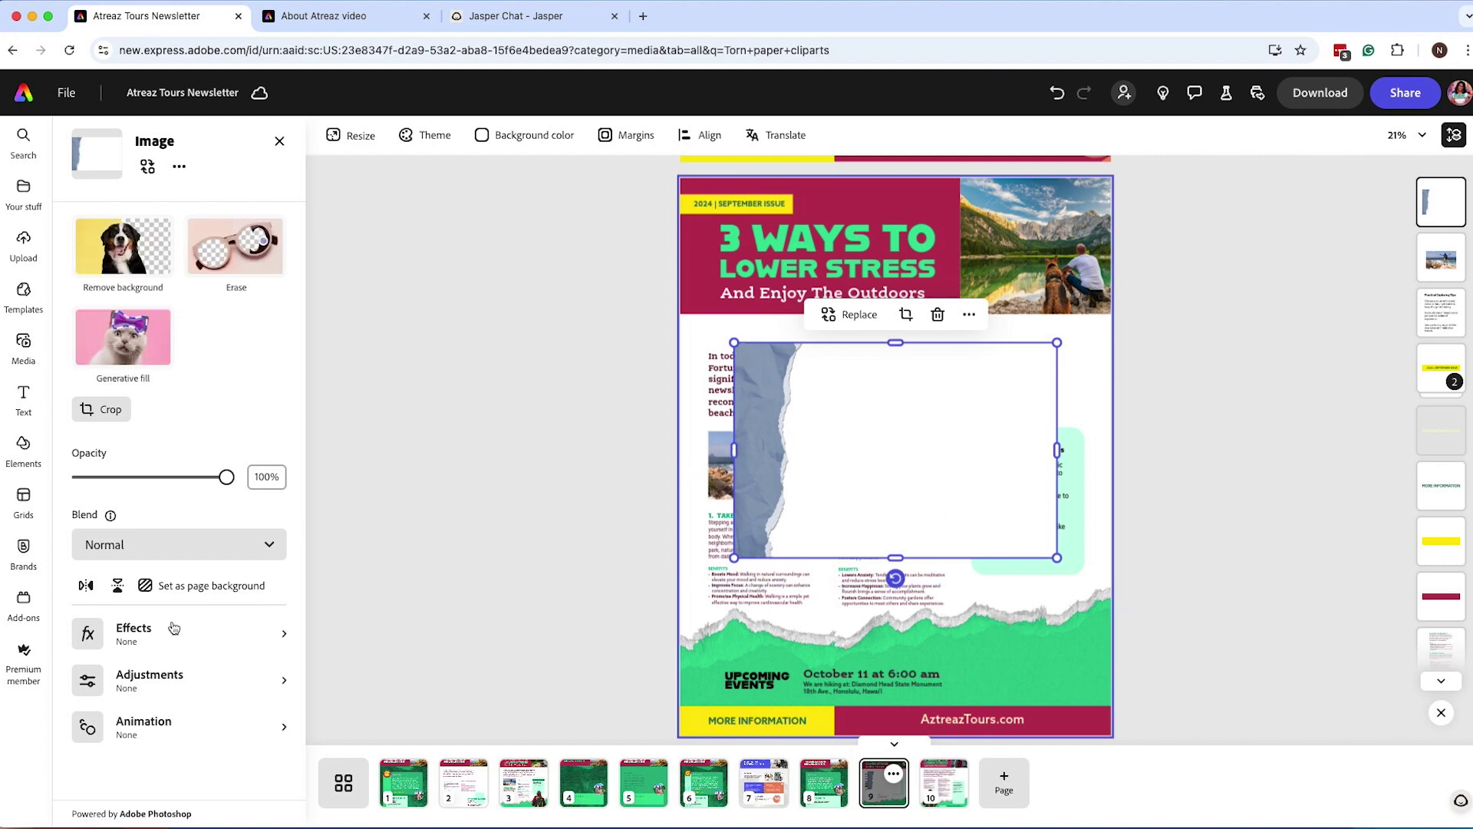
{"action": "left_click", "coordinate": [131, 634]}
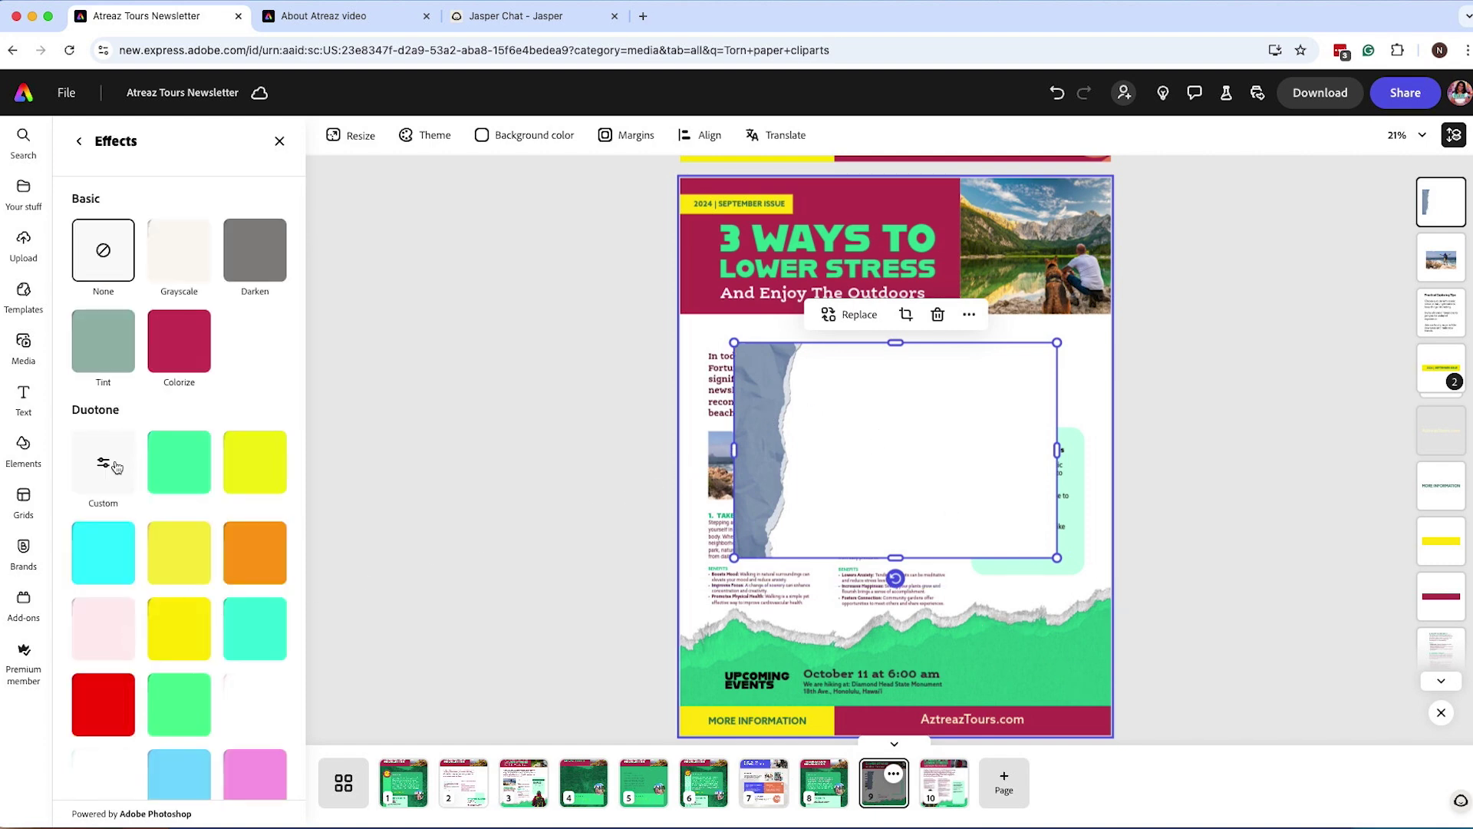
{"action": "left_click", "coordinate": [181, 462]}
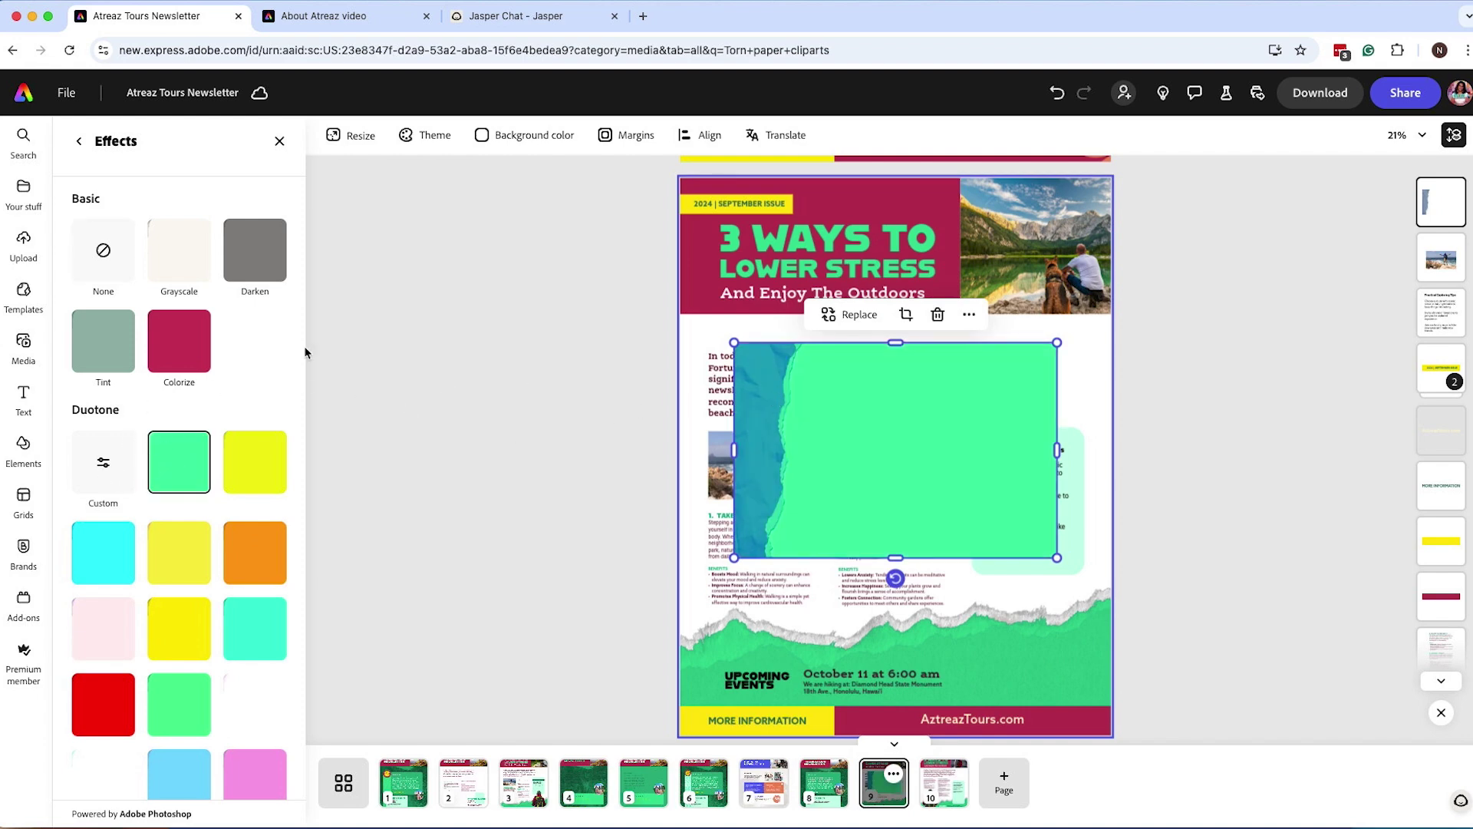
{"action": "left_click", "coordinate": [103, 462]}
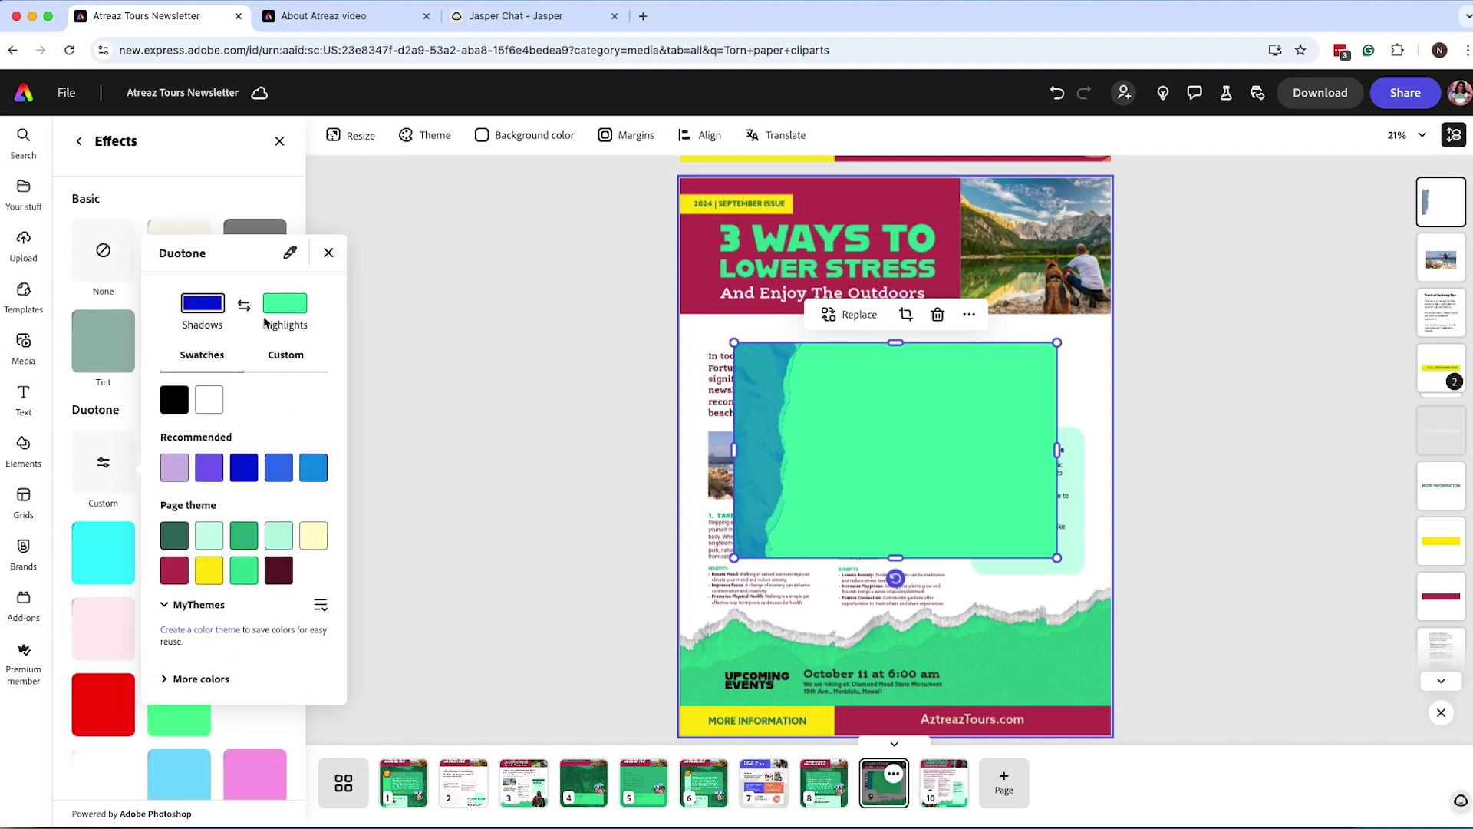
{"action": "left_click", "coordinate": [243, 535]}
{"action": "left_click", "coordinate": [768, 376]}
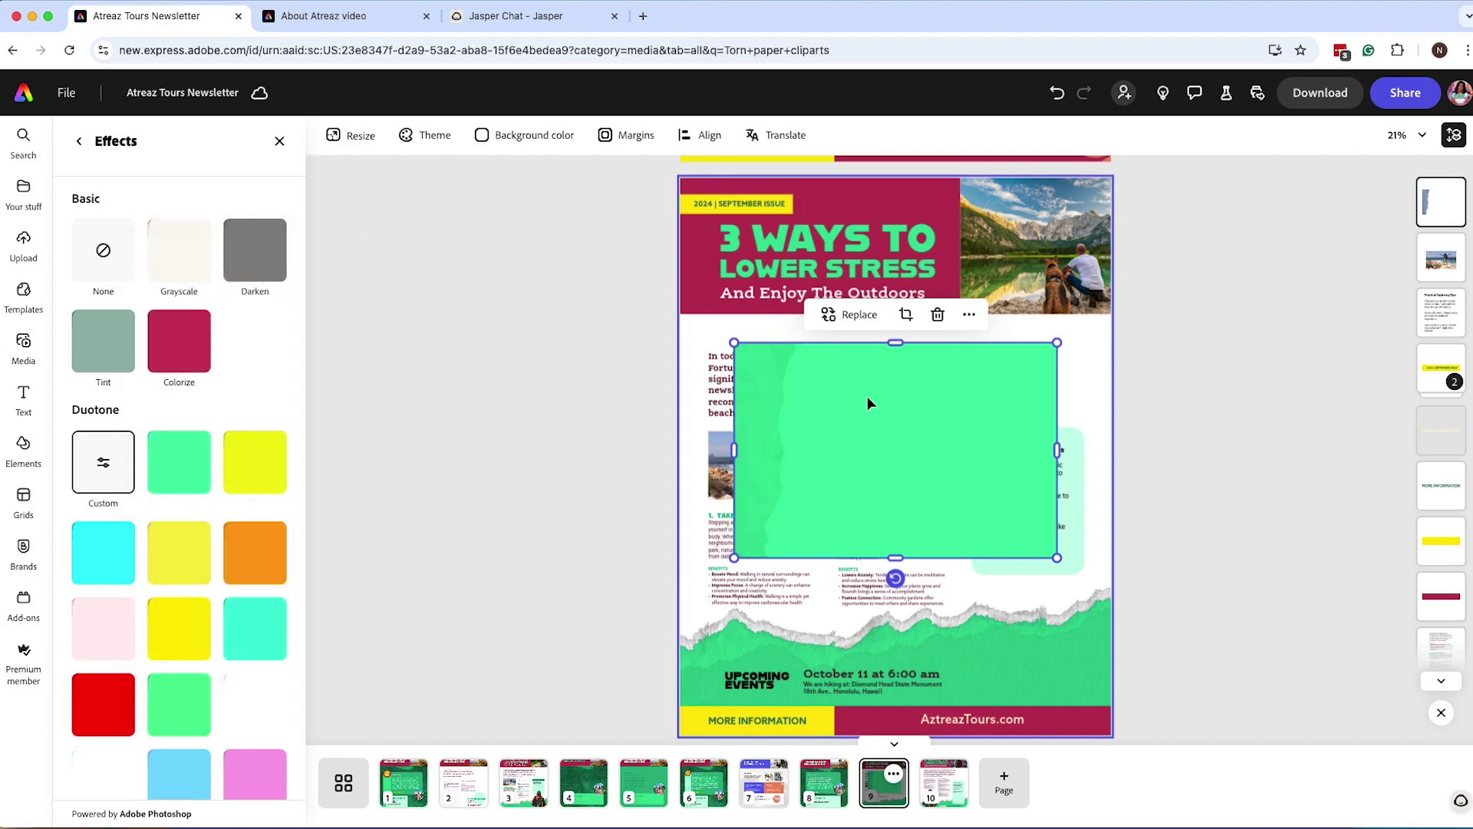
{"action": "key", "text": "ctrl+z"}
{"action": "key", "text": "ctrl+z"}
{"action": "key", "text": "ctrl+z"}
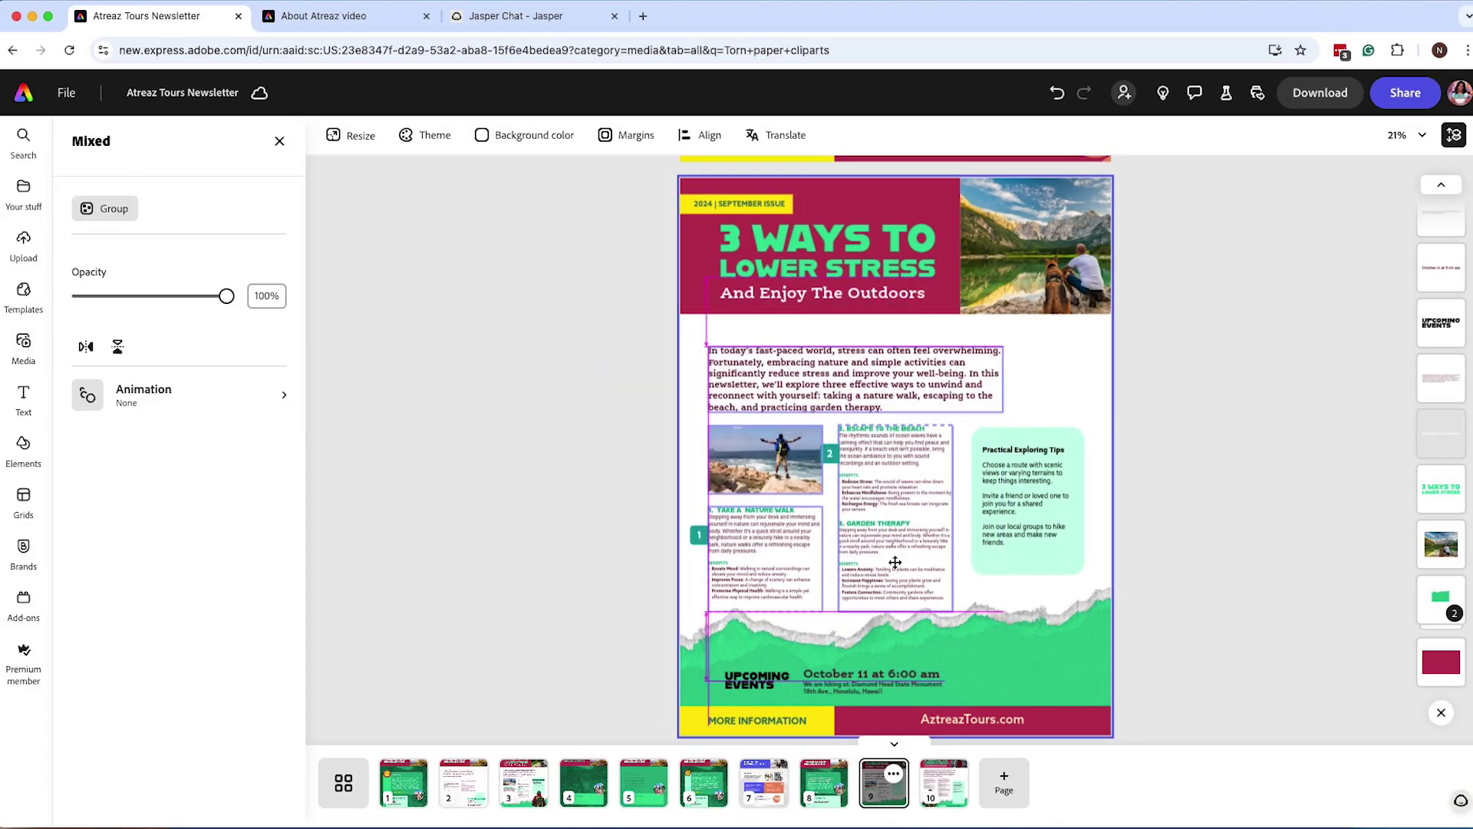
Deselect, reopen the media library, filter to photos, and clear the torn paper search
{"action": "left_click", "coordinate": [581, 580]}
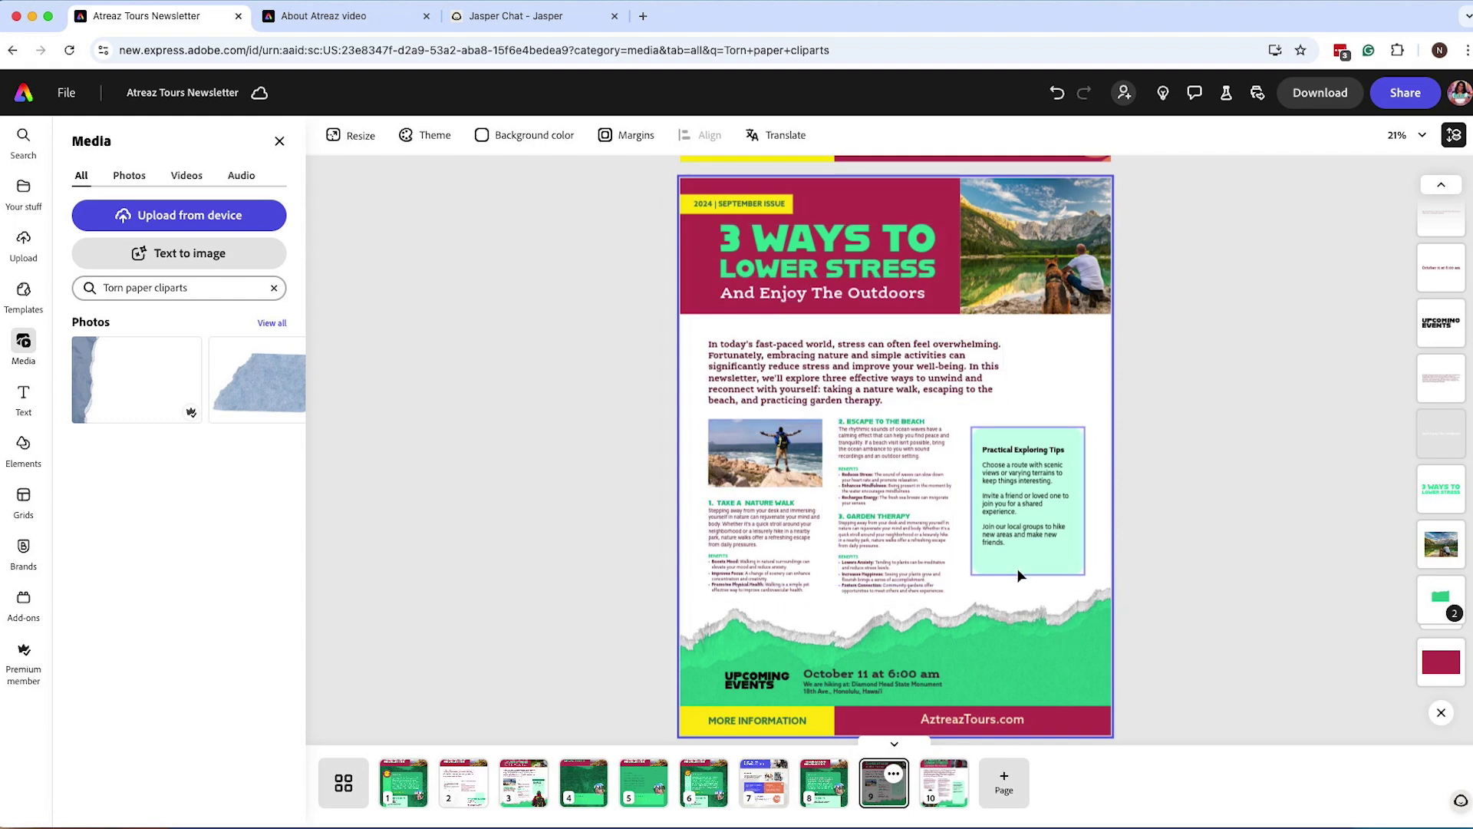
{"action": "left_click", "coordinate": [279, 140]}
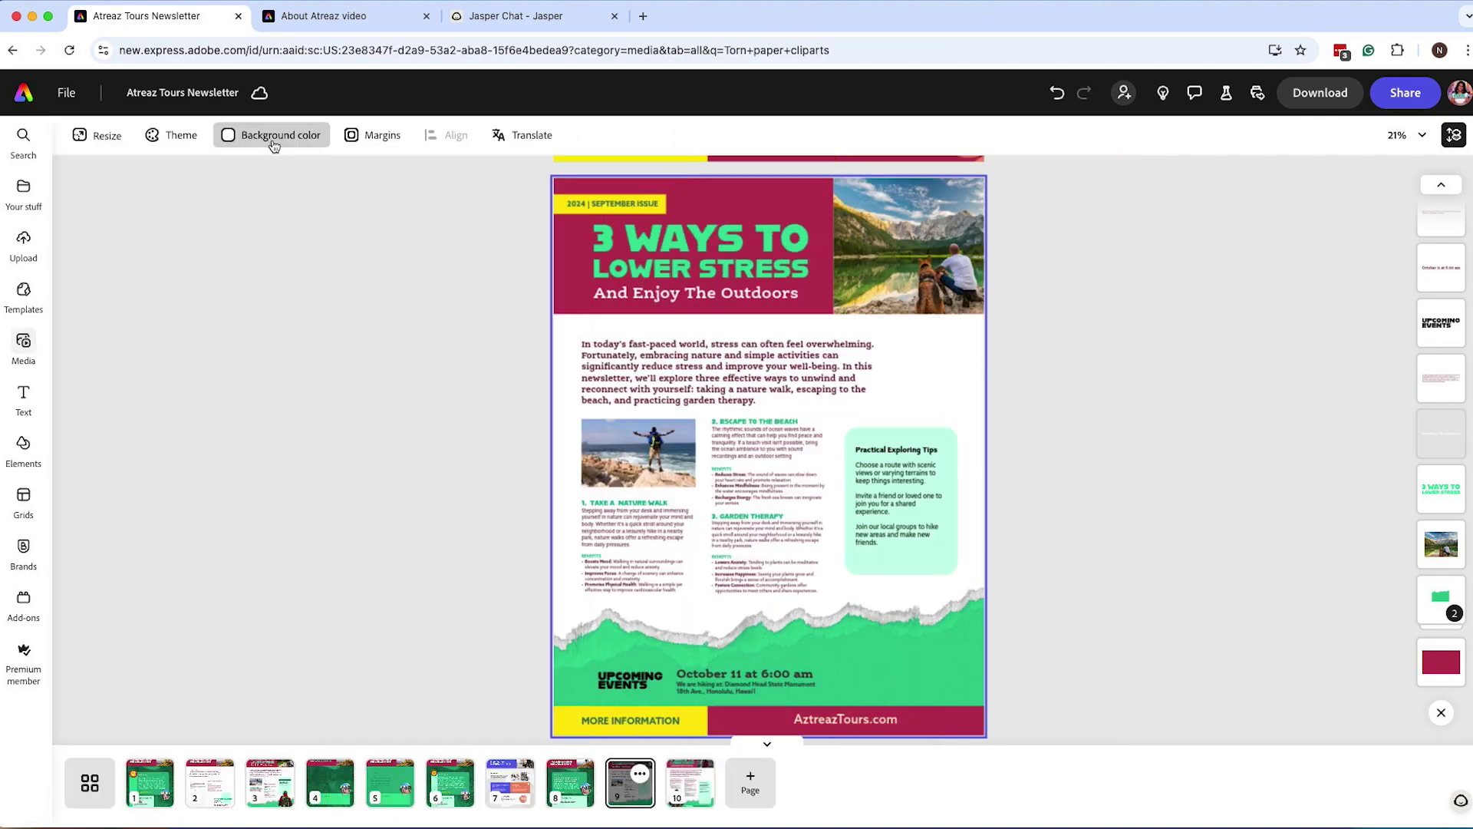
{"action": "left_click", "coordinate": [29, 346]}
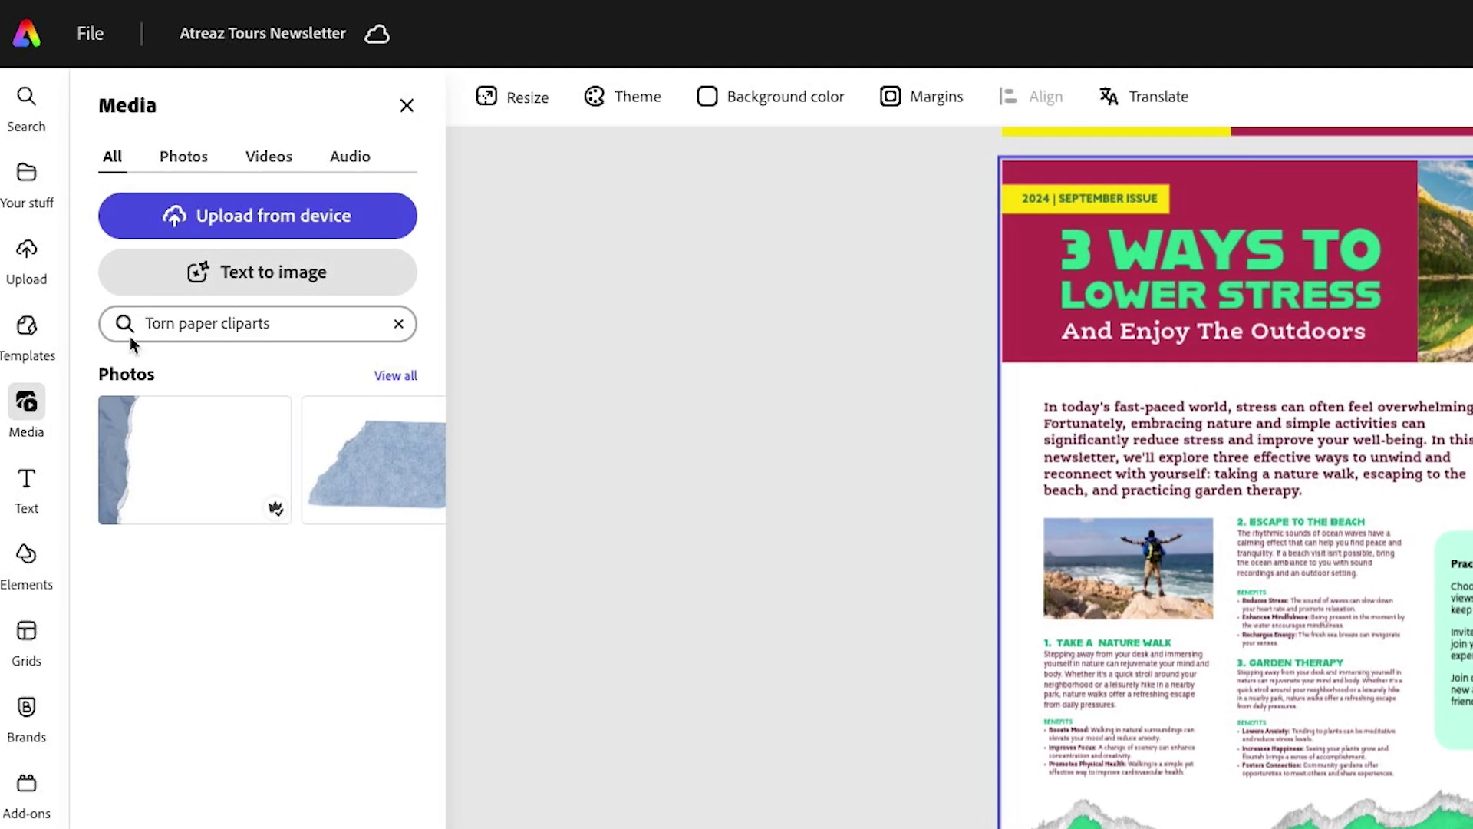
{"action": "left_click", "coordinate": [140, 180]}
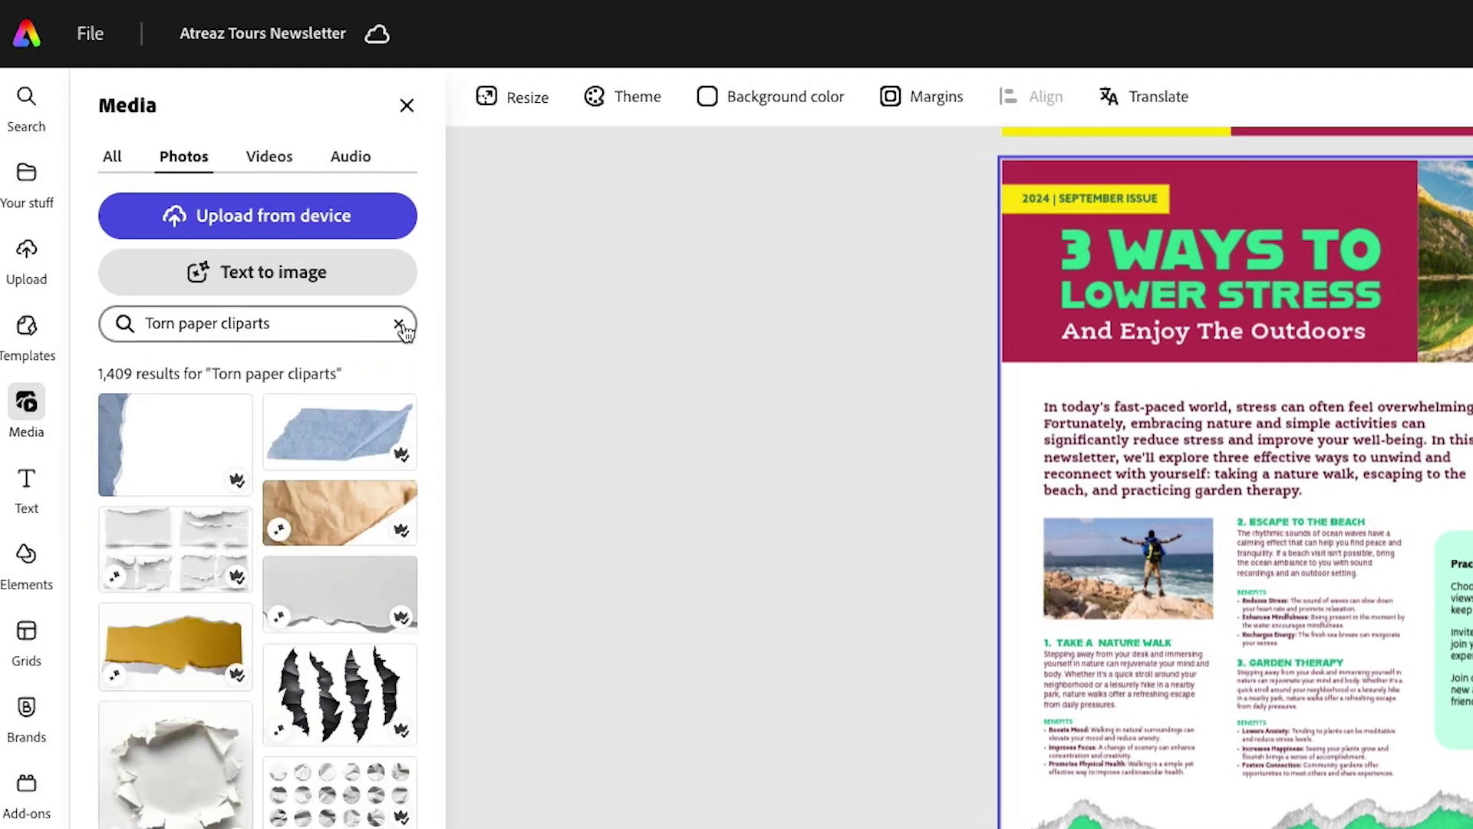
{"action": "left_click", "coordinate": [398, 323]}
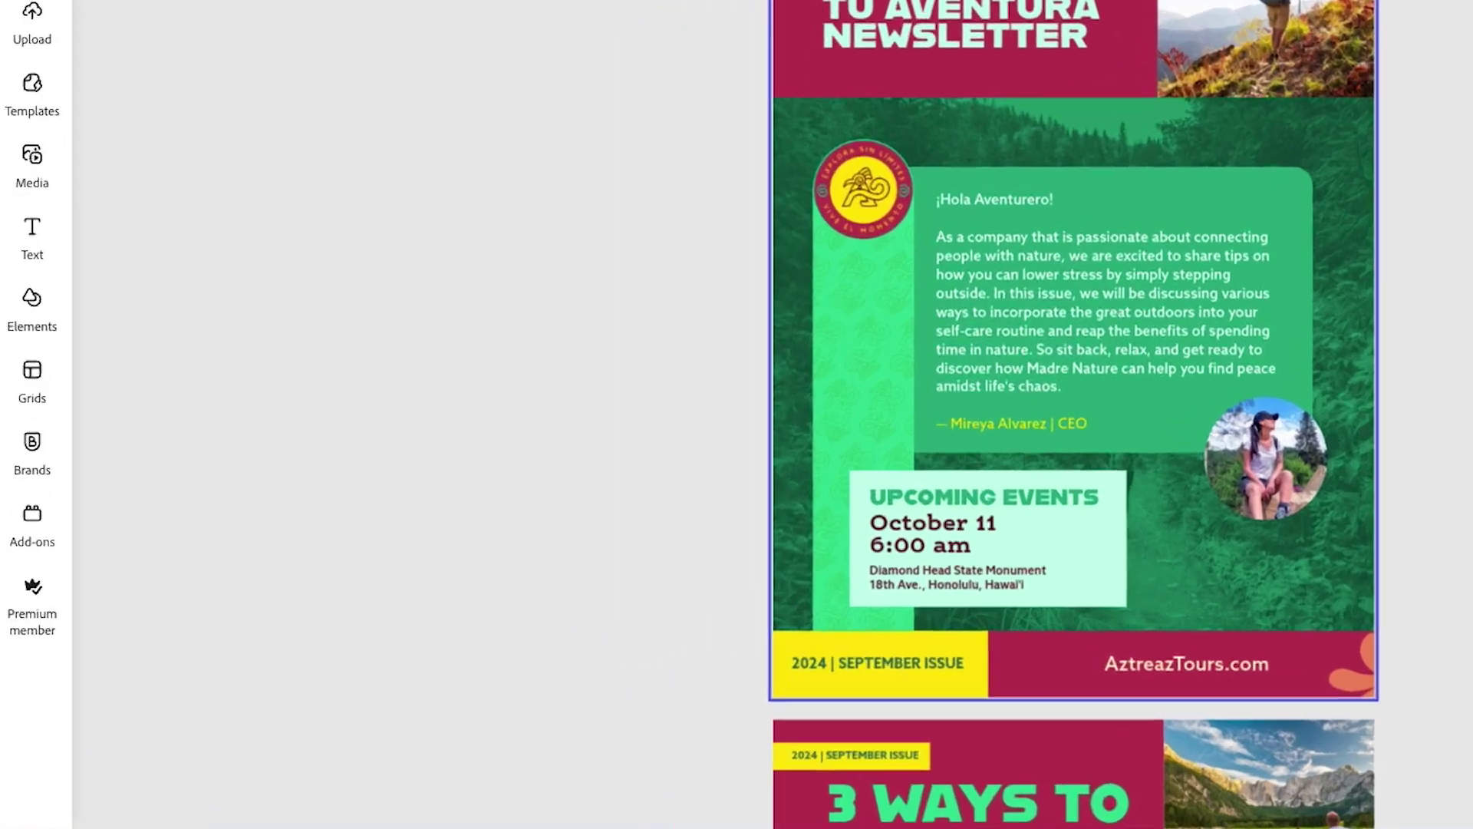
Select newsletter pages 1 and 2 in the page grid and download them as a PDF
{"action": "left_click", "coordinate": [1388, 802]}
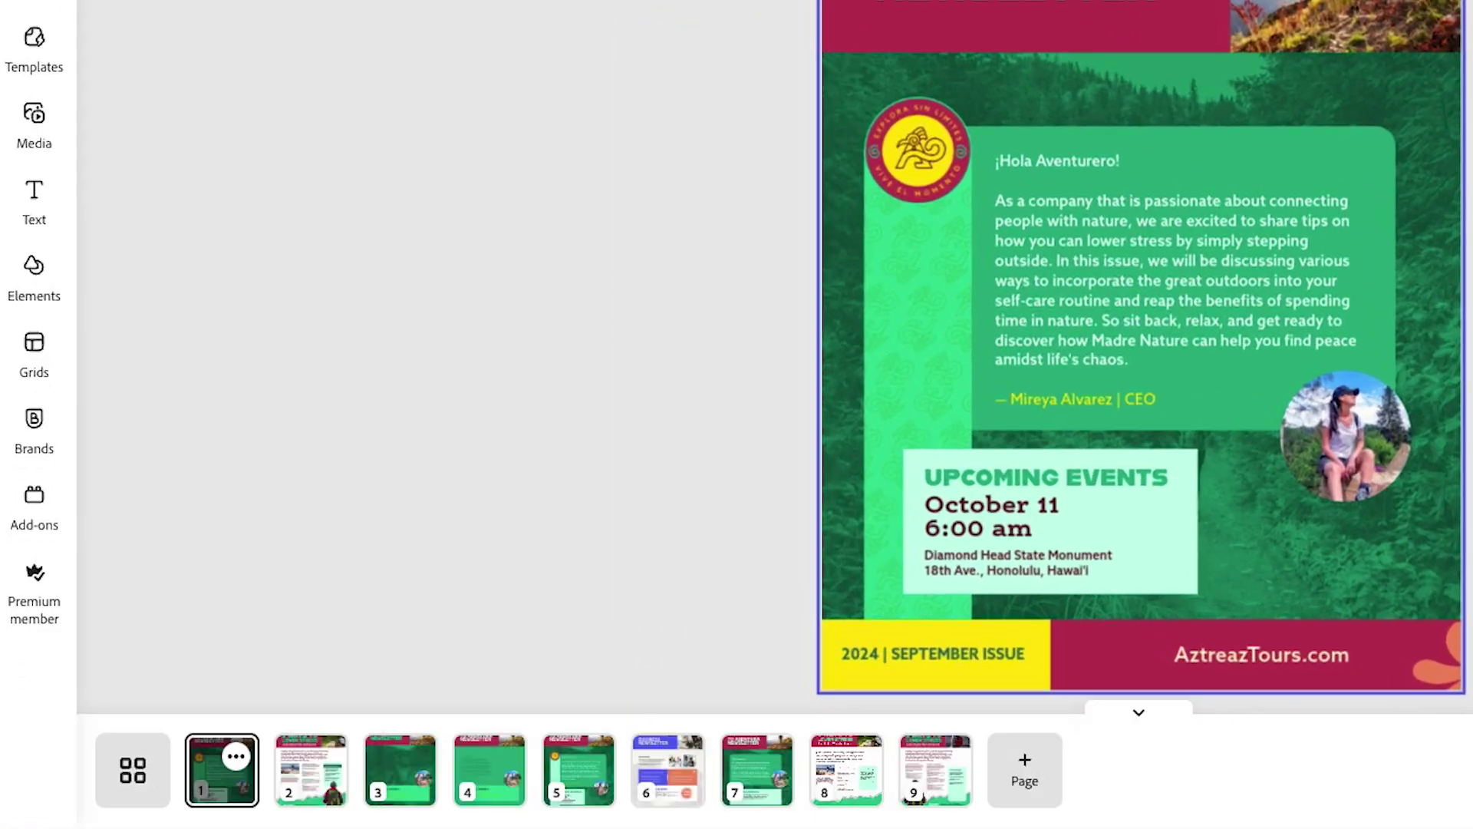
{"action": "left_click", "coordinate": [117, 776]}
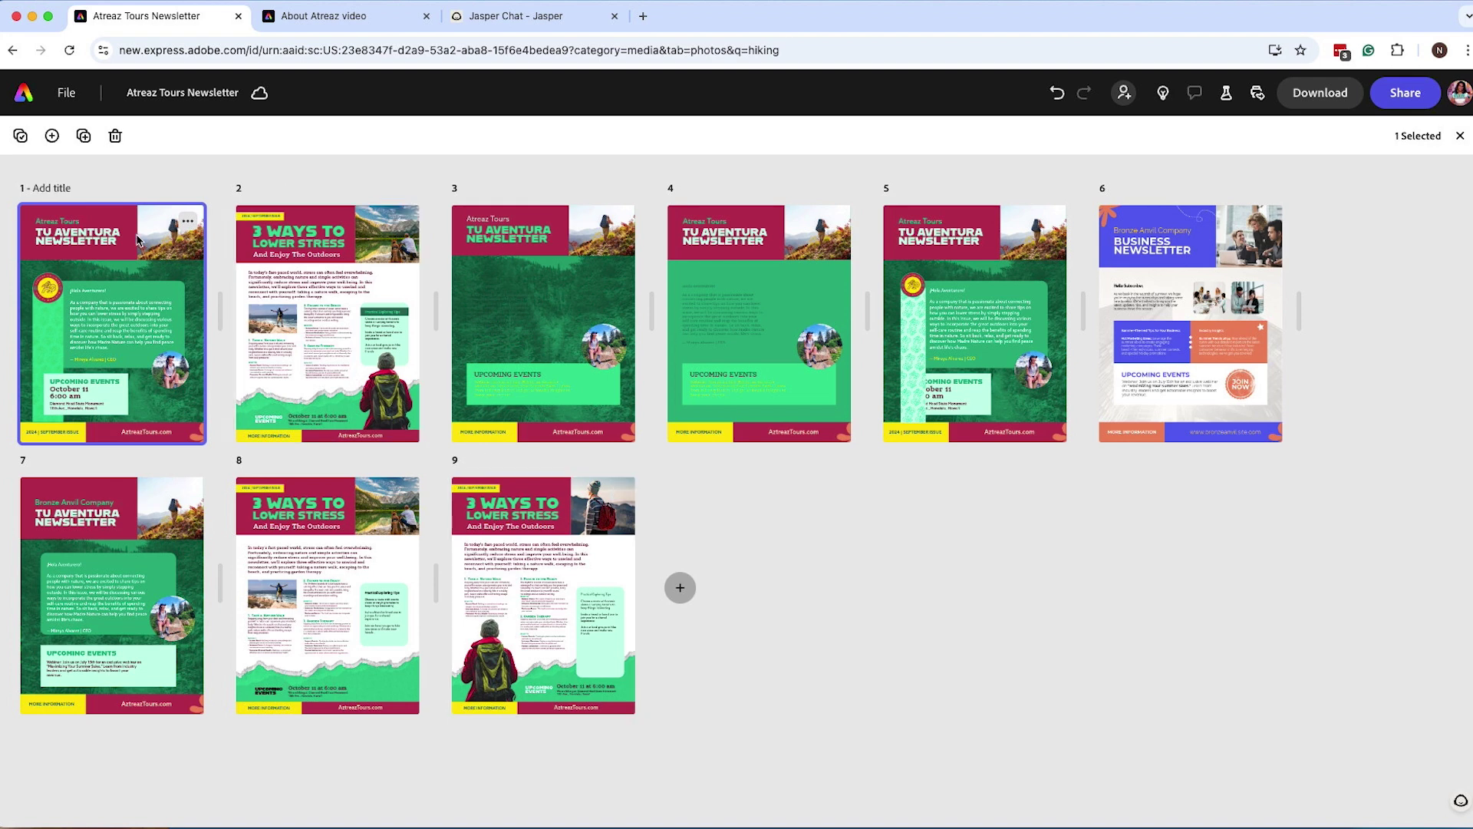
{"action": "left_click", "coordinate": [254, 226]}
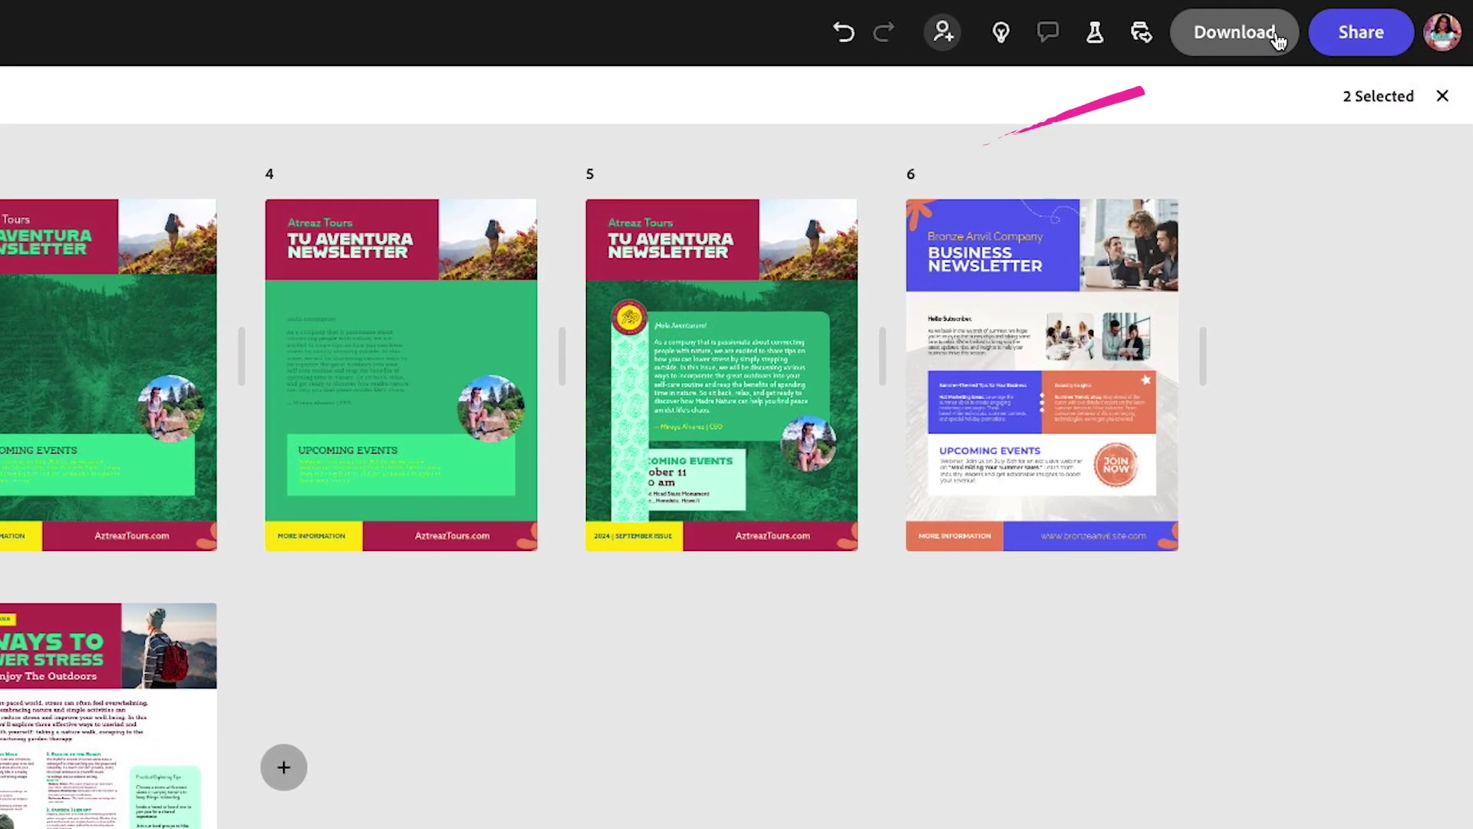
{"action": "left_click", "coordinate": [1348, 95]}
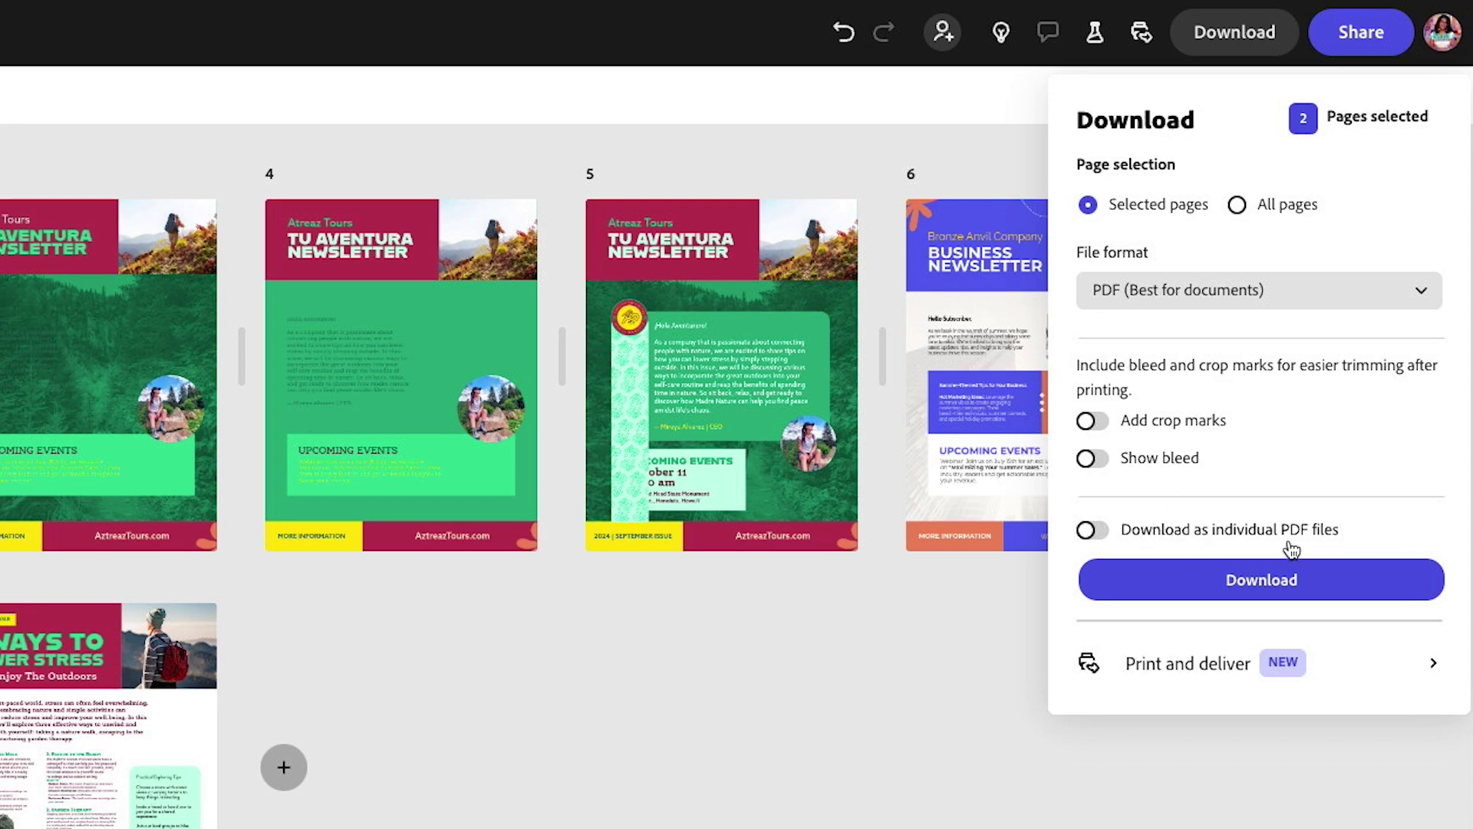
{"action": "left_click", "coordinate": [1302, 583]}
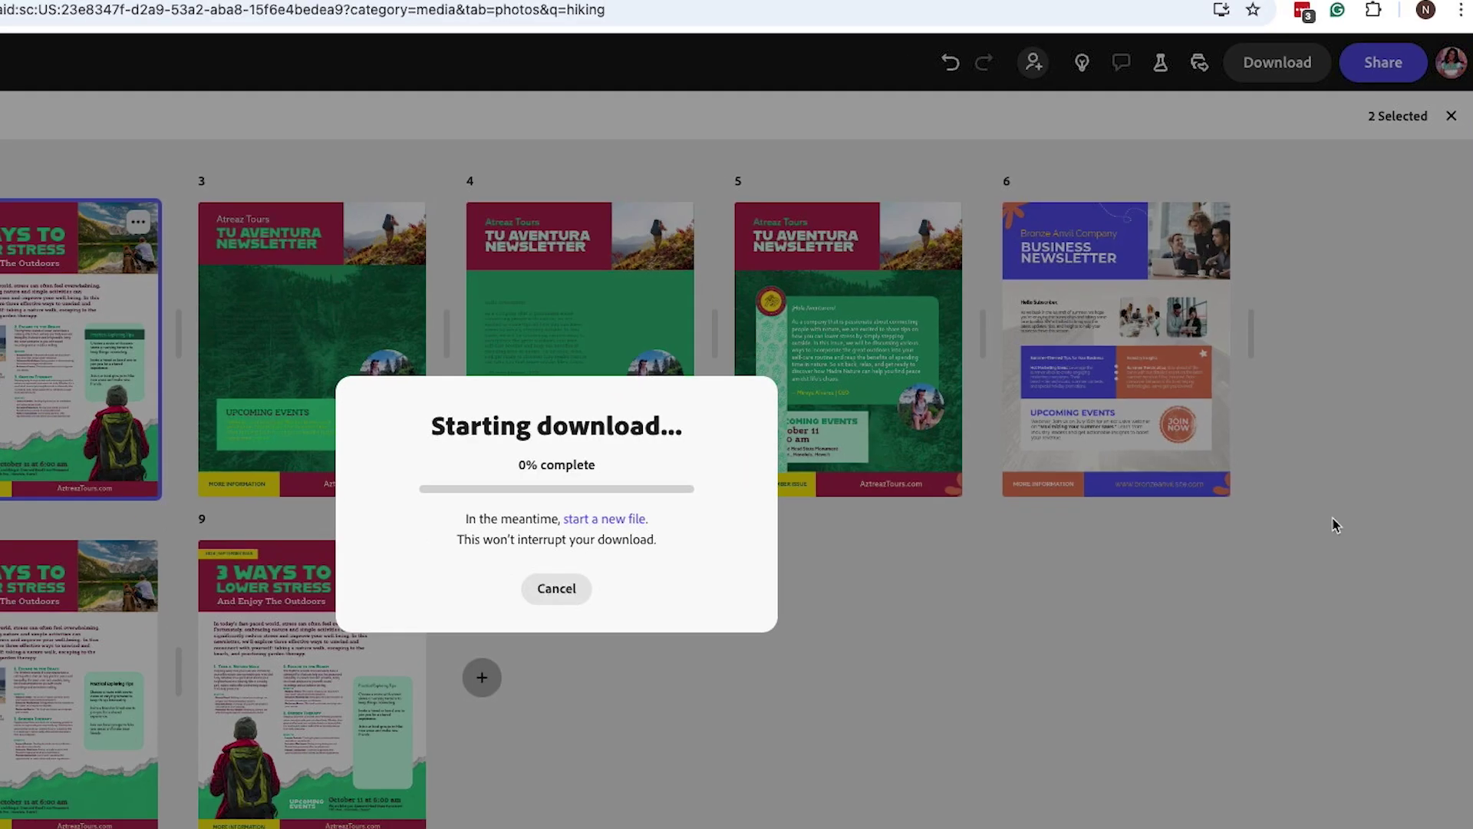